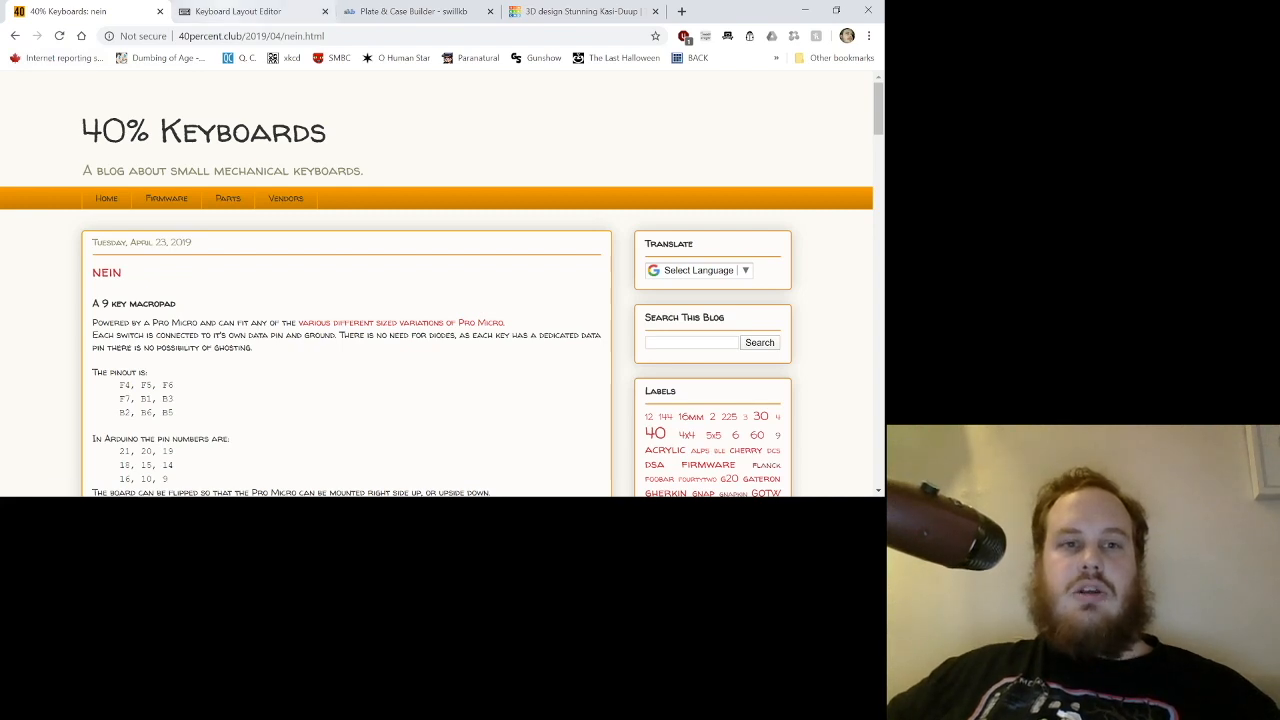
Look over the open Keyboard Layout Editor, Plate & Case Builder and Tinkercad pages, then return to the nein macropad post.
click(240, 11)
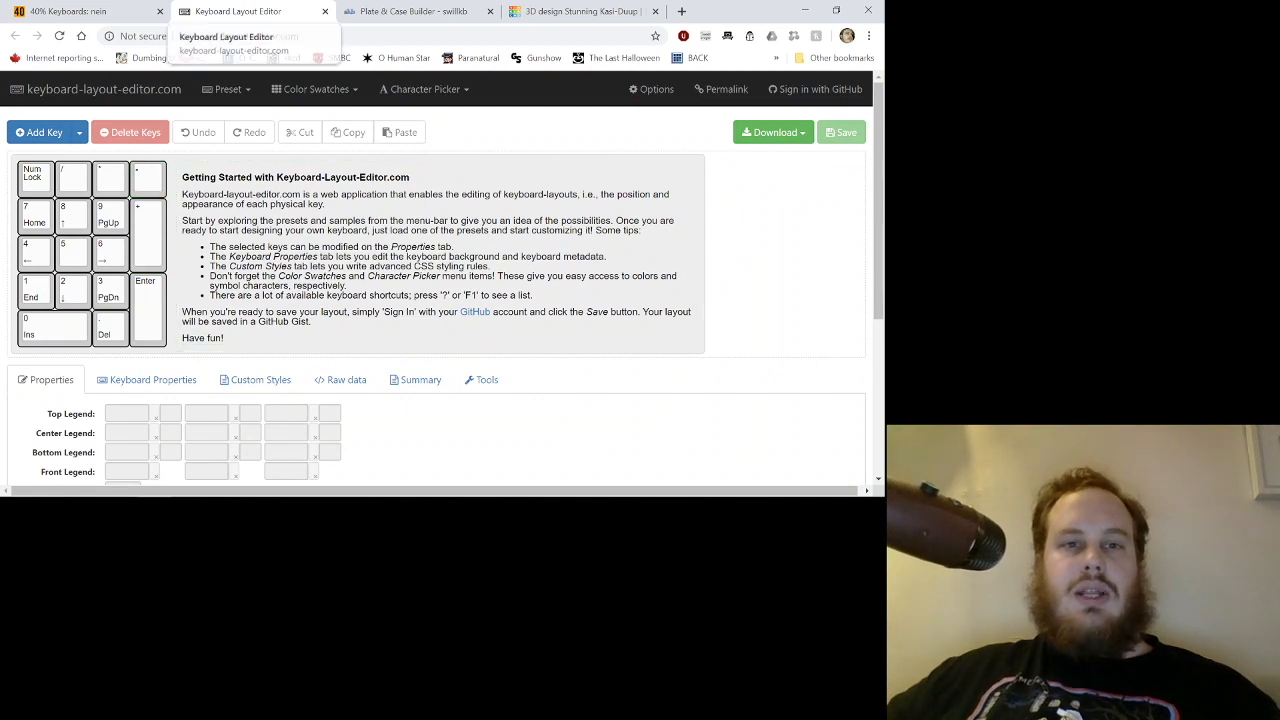
click(410, 11)
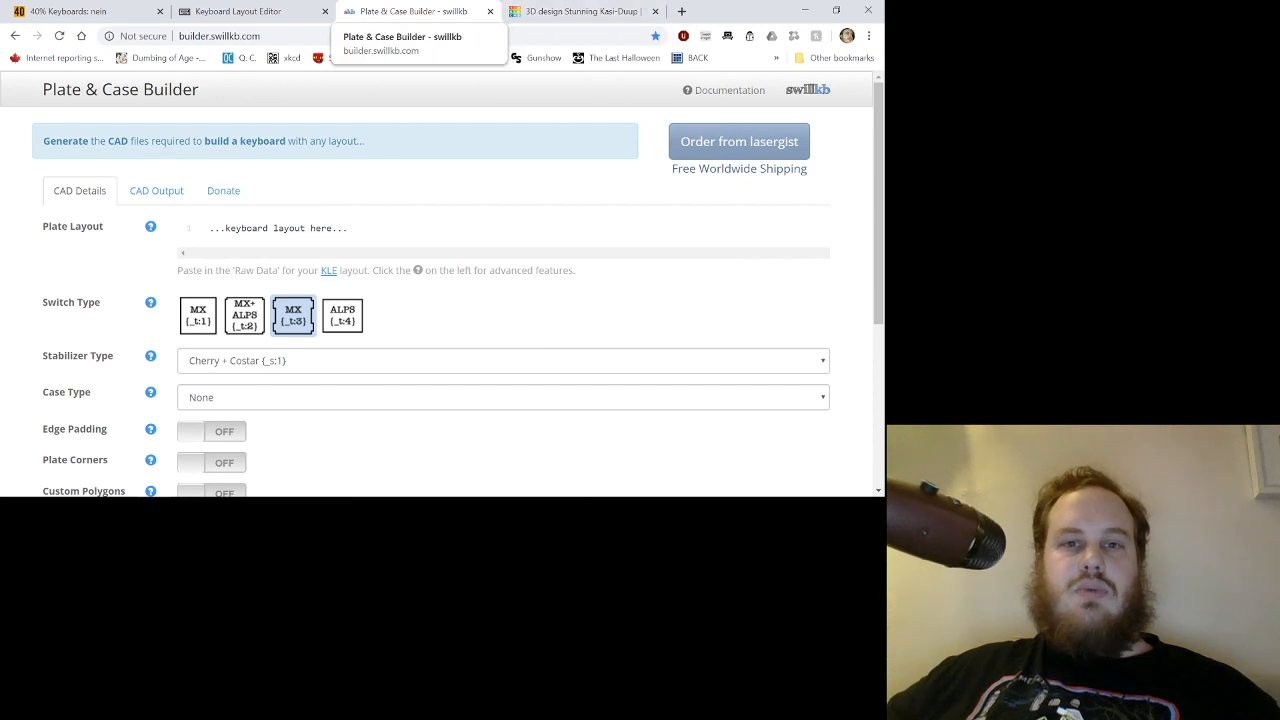
click(575, 11)
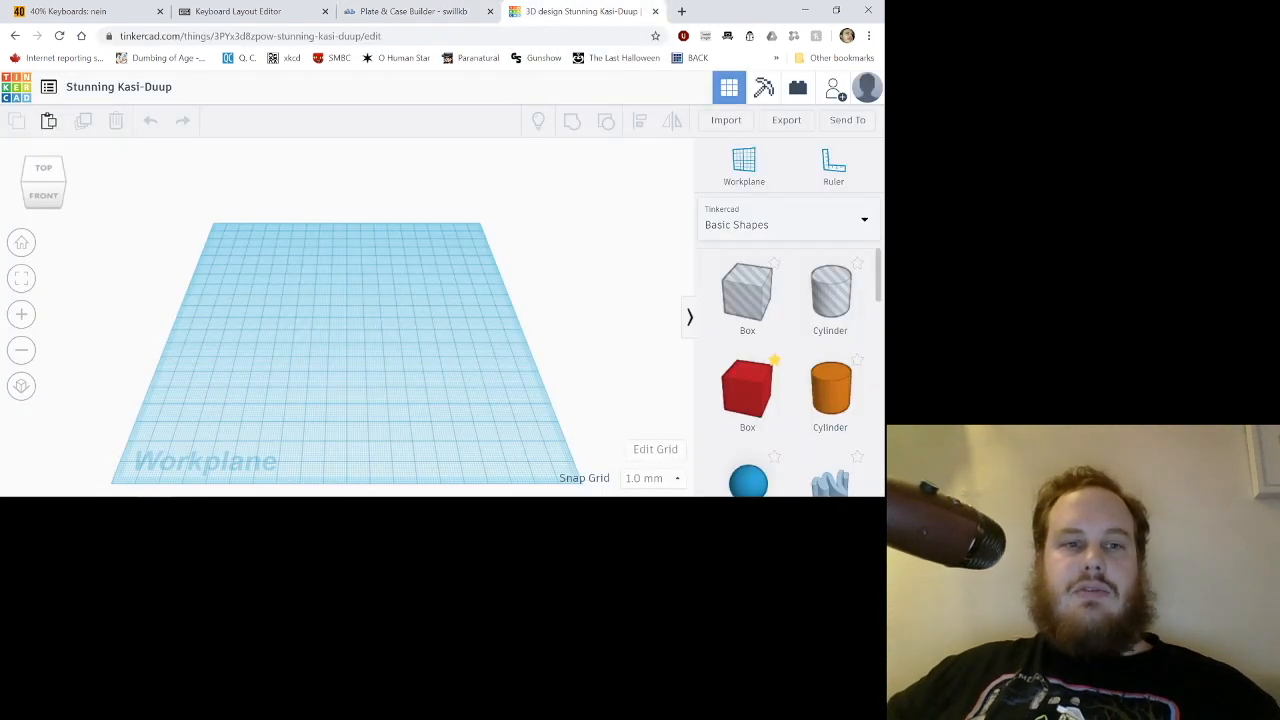
click(80, 11)
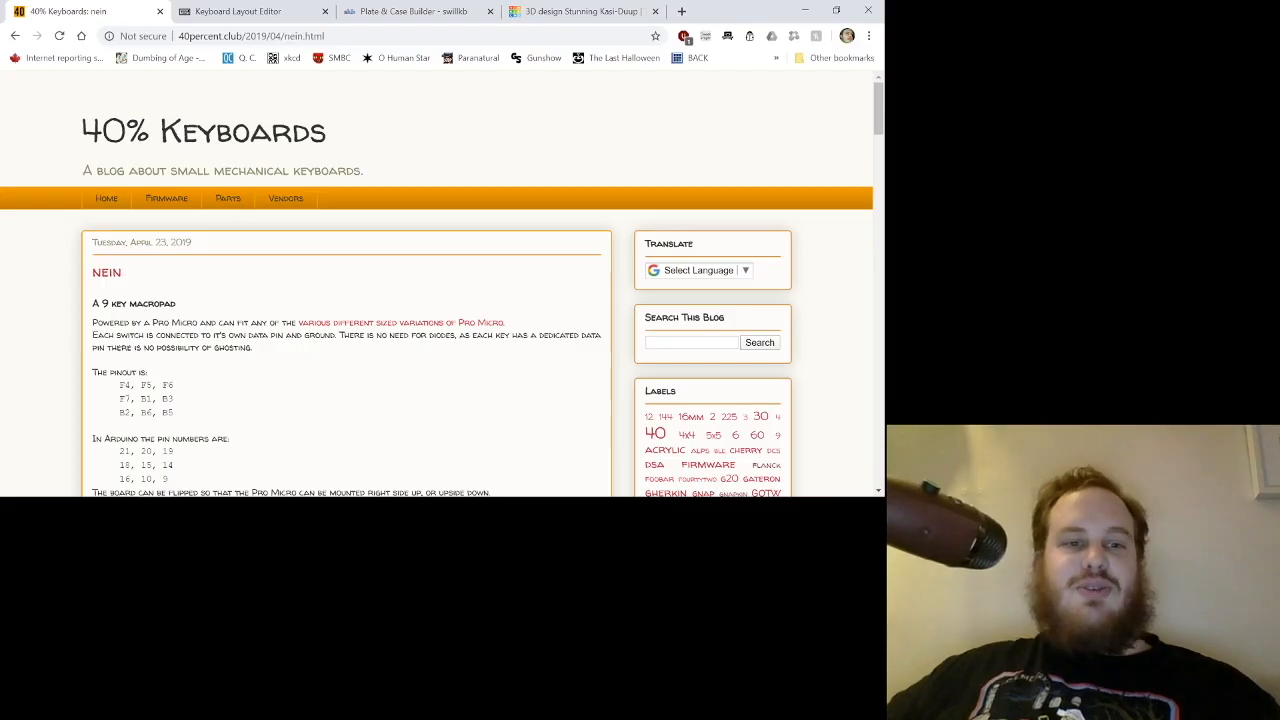
Examine the nein macropad post's pinout details and the photo of the assembled board.
scroll(437, 290, down, 3)
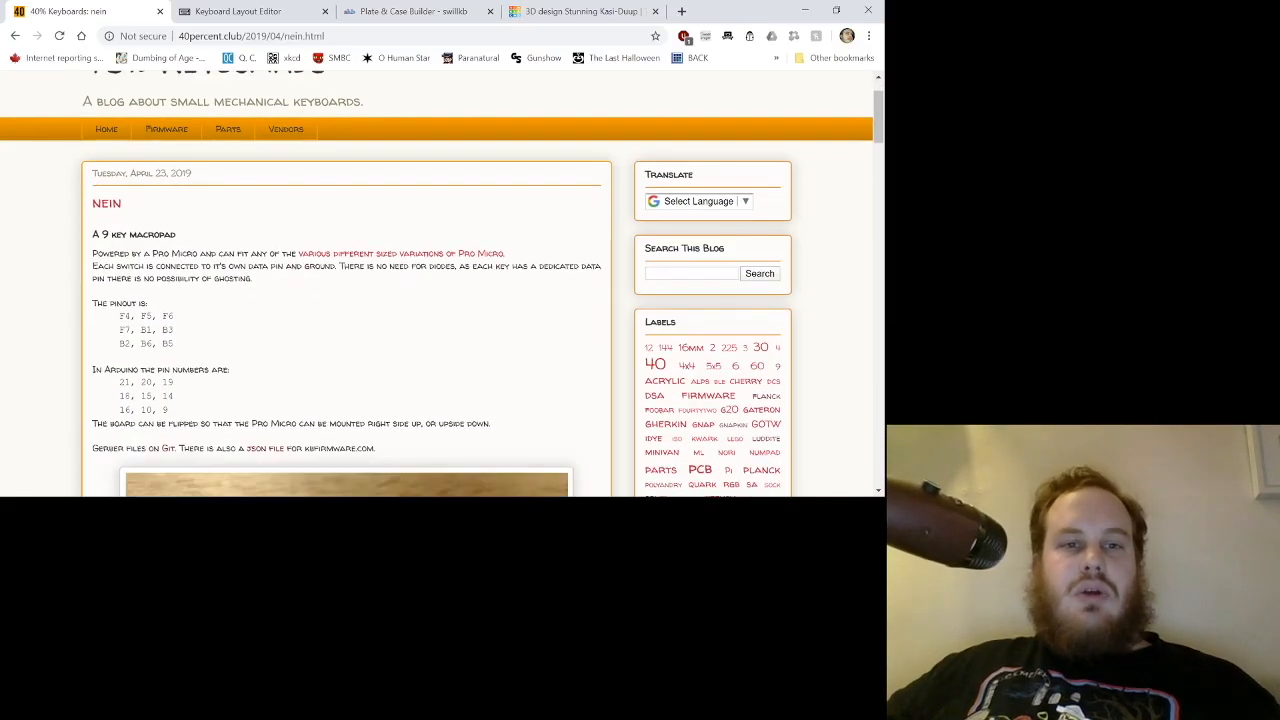
scroll(437, 290, down, 1)
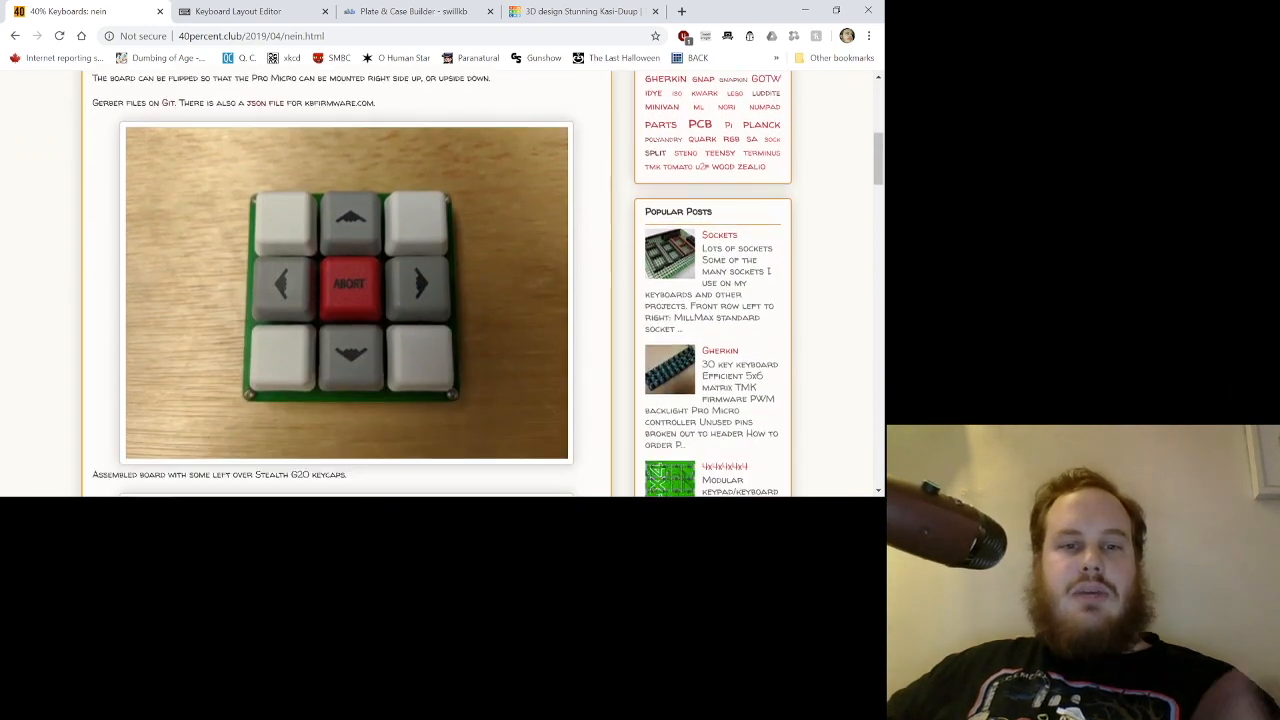
scroll(437, 290, up, 4)
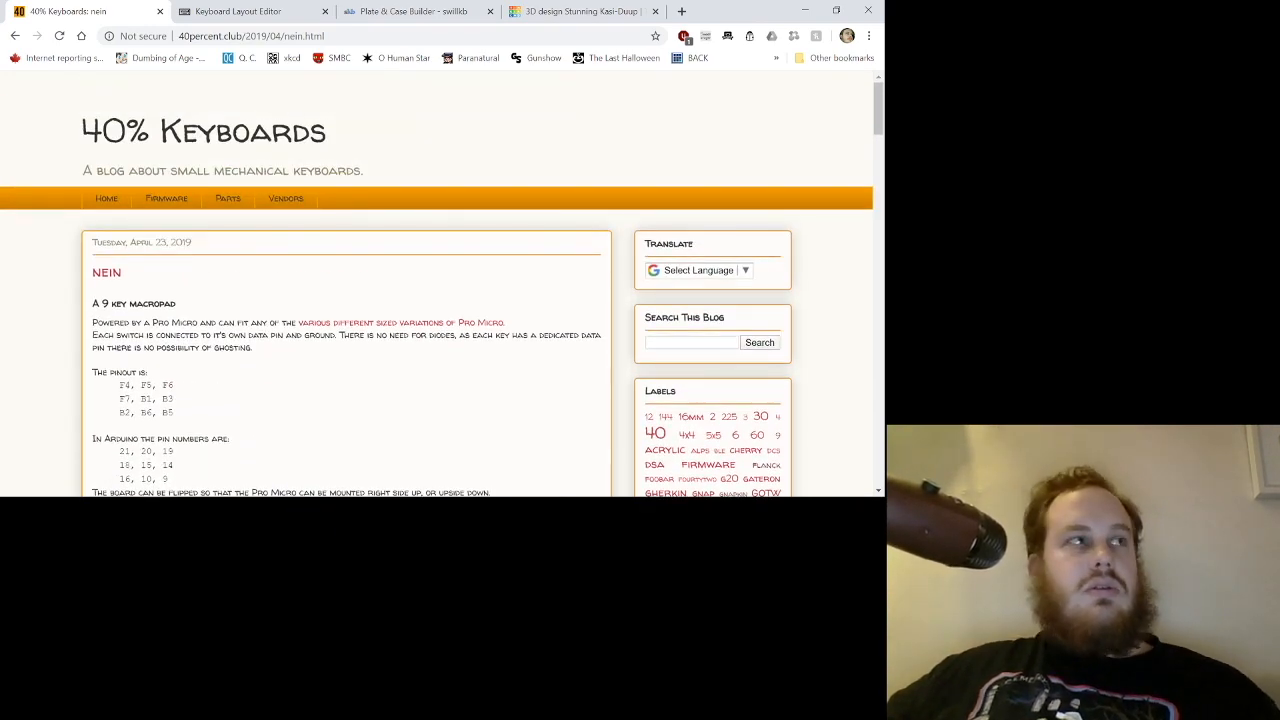
scroll(437, 290, down, 1)
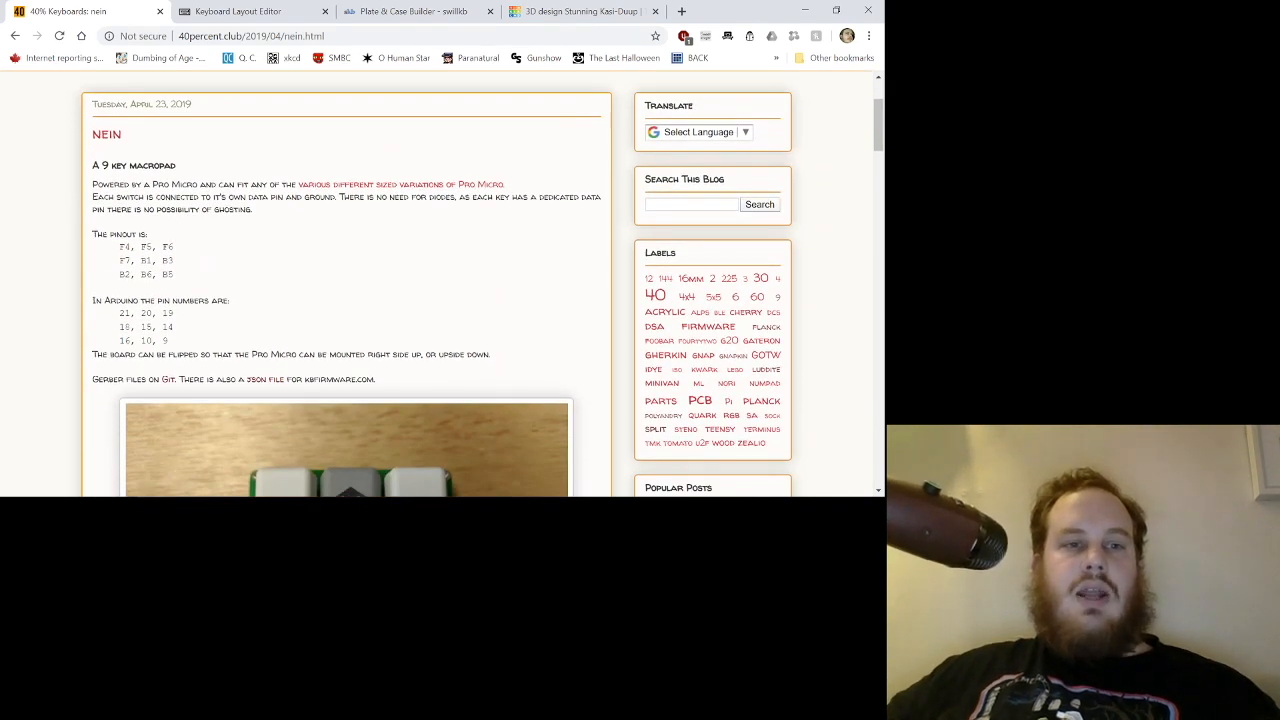
scroll(437, 290, down, 2)
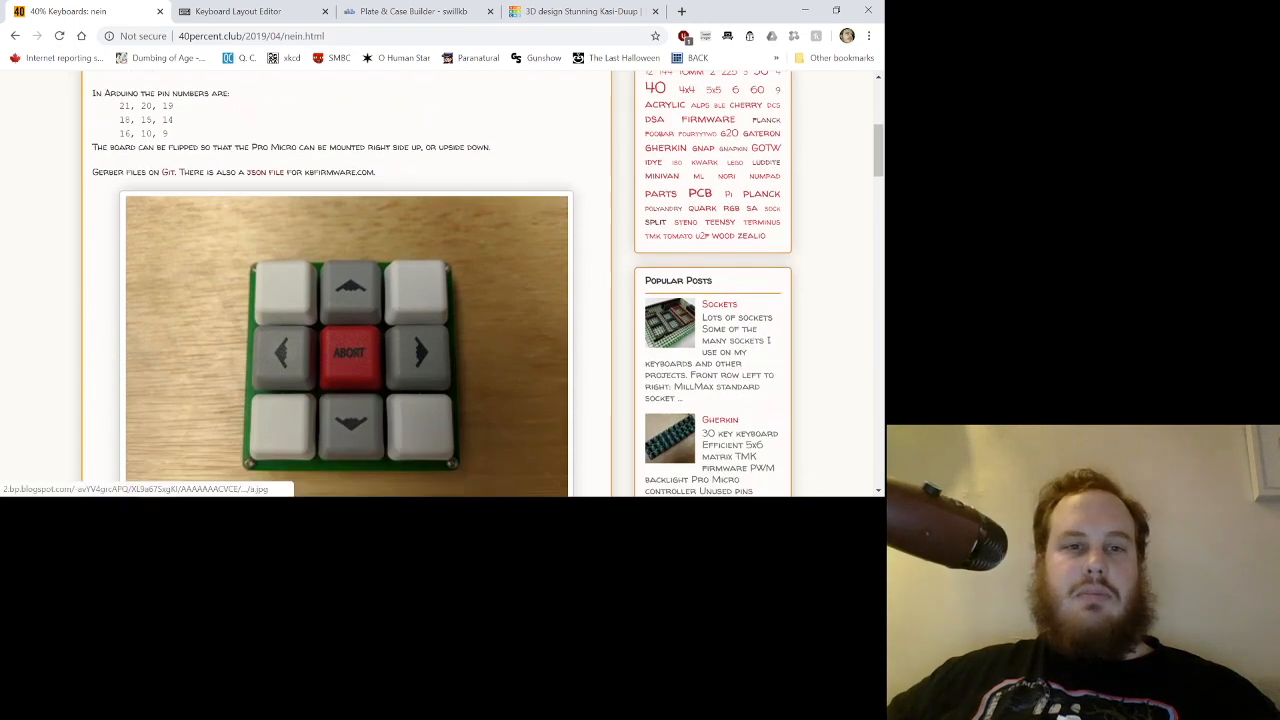
scroll(437, 290, up, 1)
scroll(437, 290, down, 3)
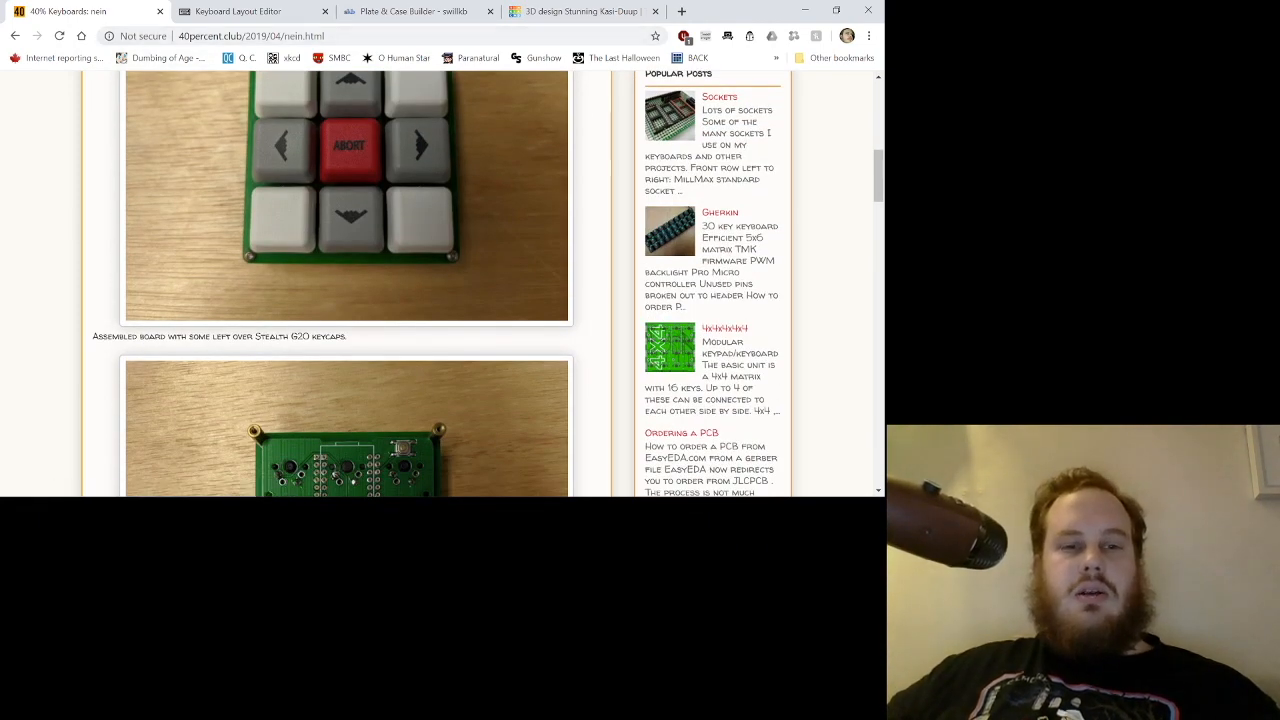
scroll(437, 290, up, 1)
scroll(437, 290, up, 1)
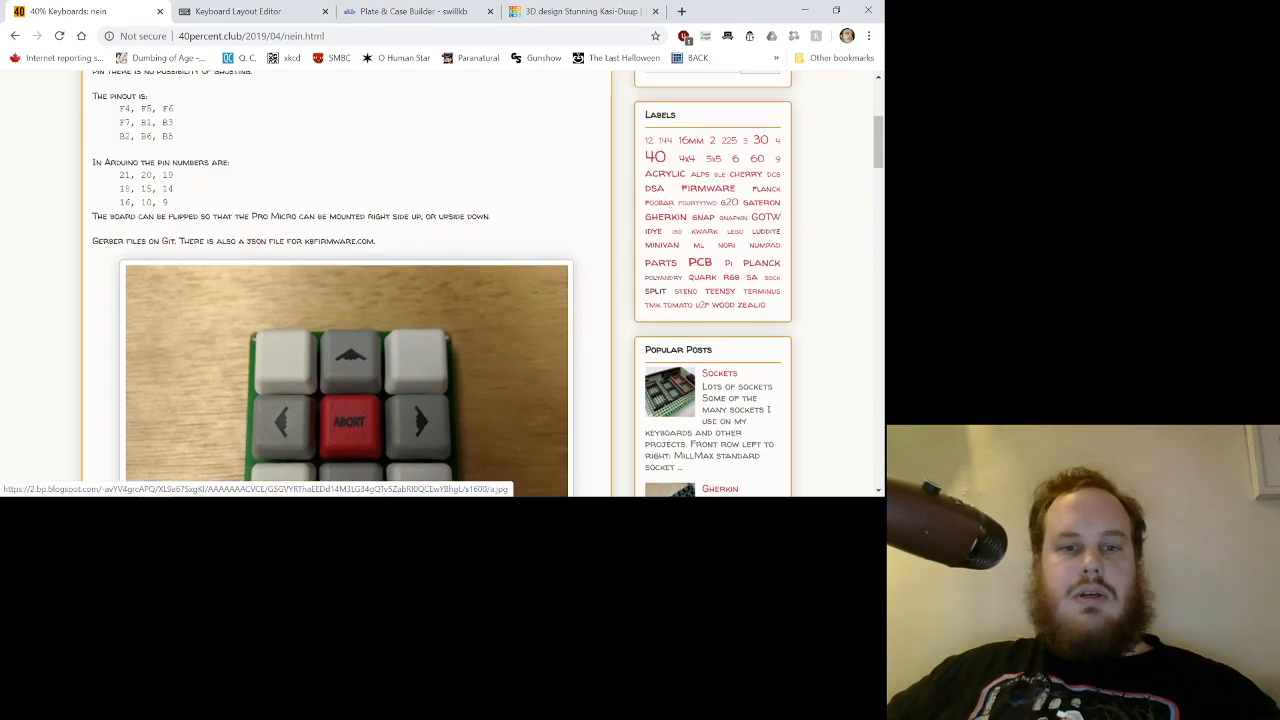
scroll(437, 290, down, 1)
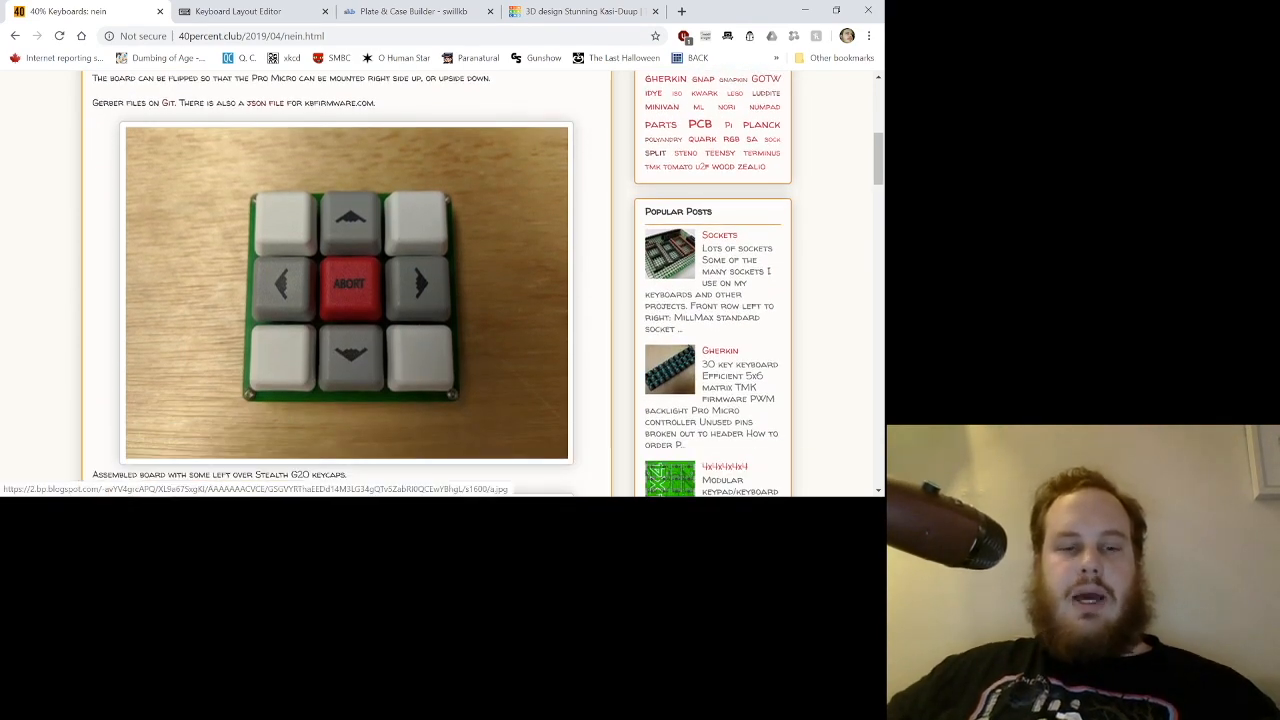
Examine the post's photos of the PCB underside and how the different Pro Micro variants are mounted.
scroll(437, 290, down, 5)
scroll(437, 290, down, 10)
scroll(346, 290, down, 3)
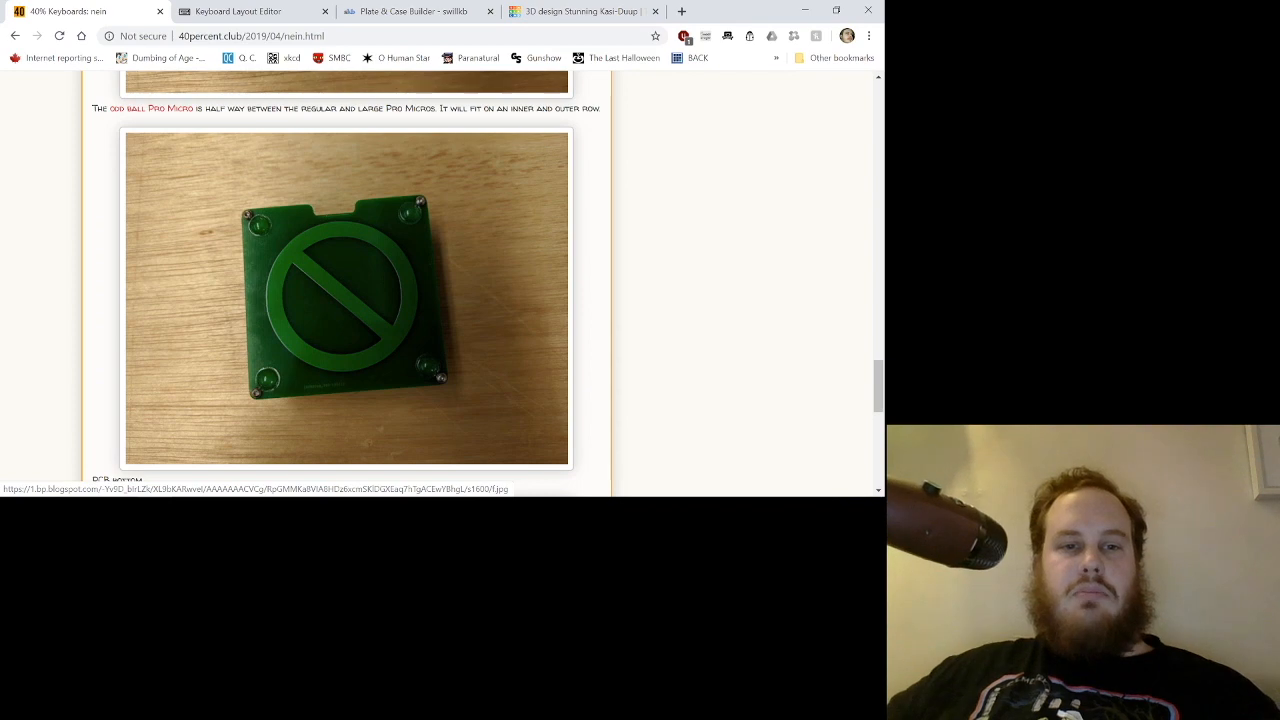
scroll(346, 290, up, 3)
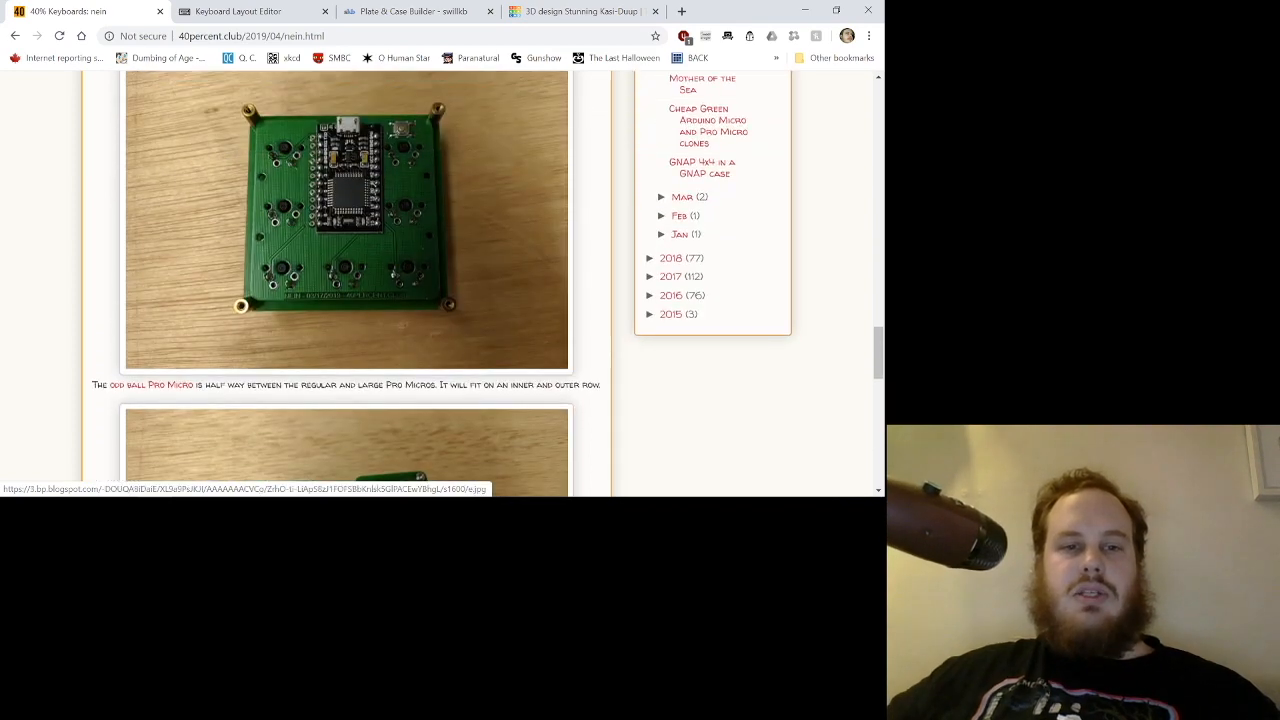
scroll(346, 290, up, 10)
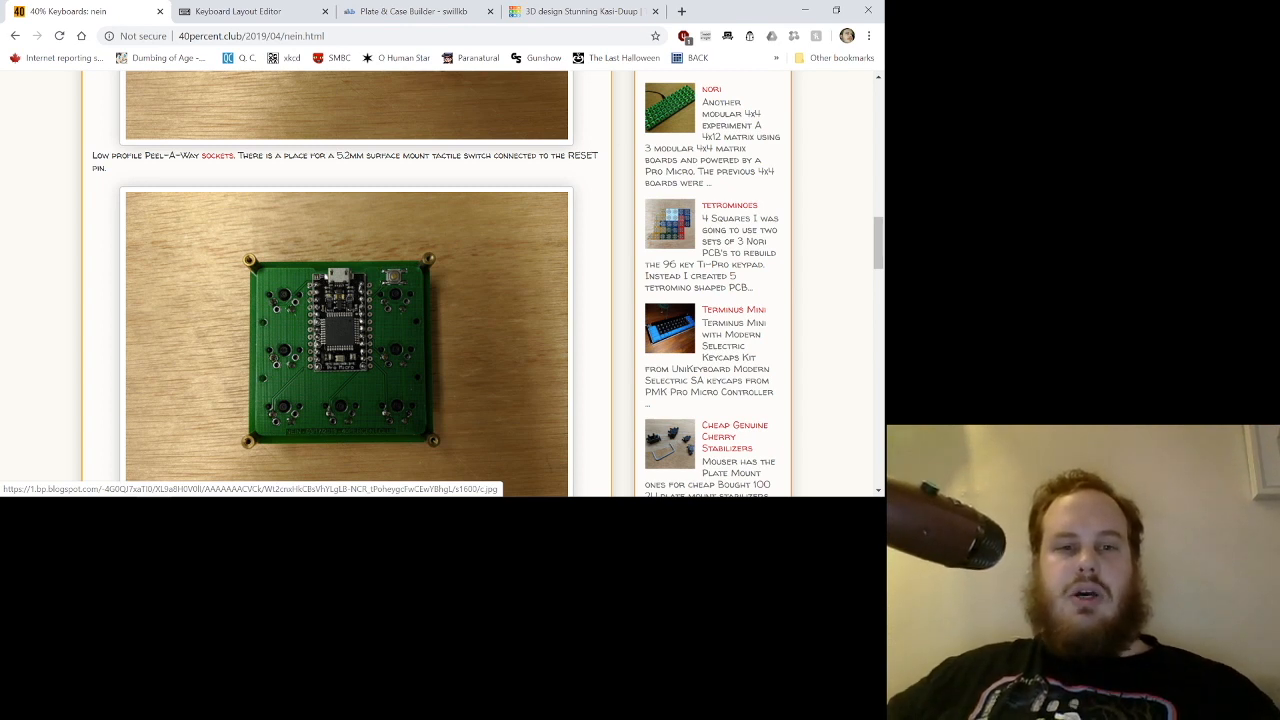
scroll(346, 300, down, 4)
scroll(346, 300, down, 1)
scroll(346, 300, down, 4)
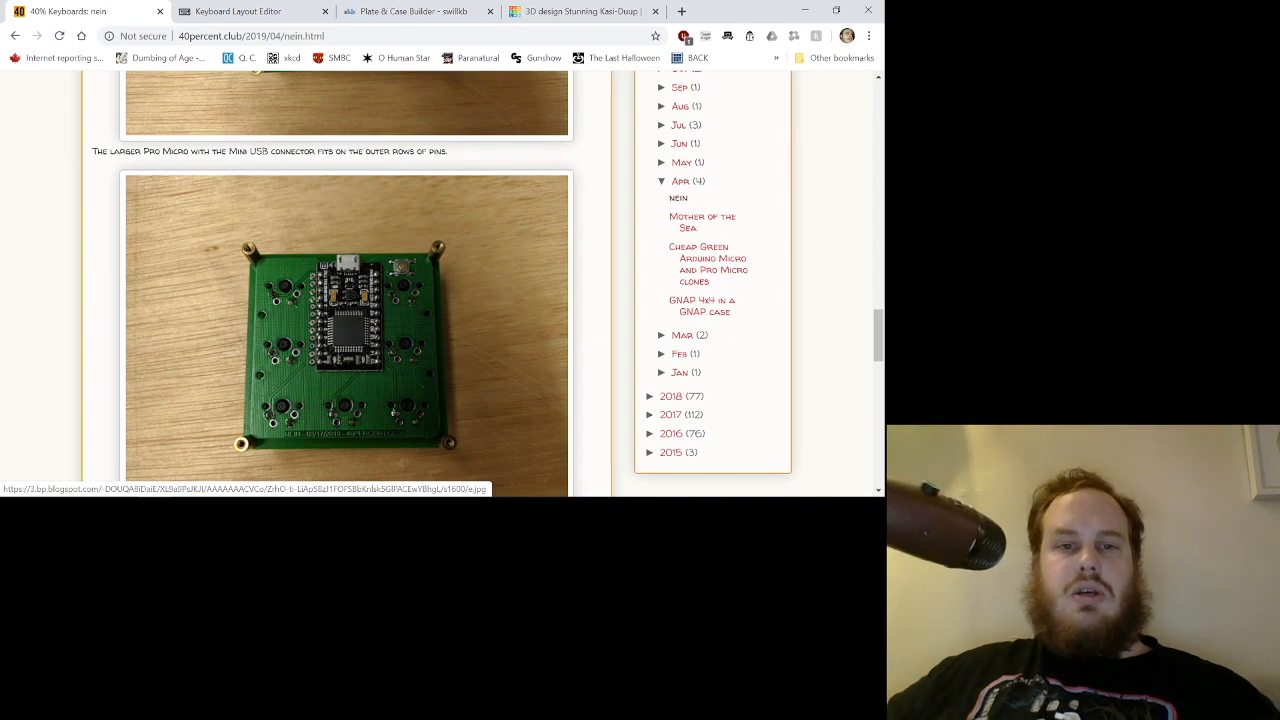
scroll(346, 300, up, 12)
scroll(346, 300, up, 3)
scroll(346, 300, down, 1)
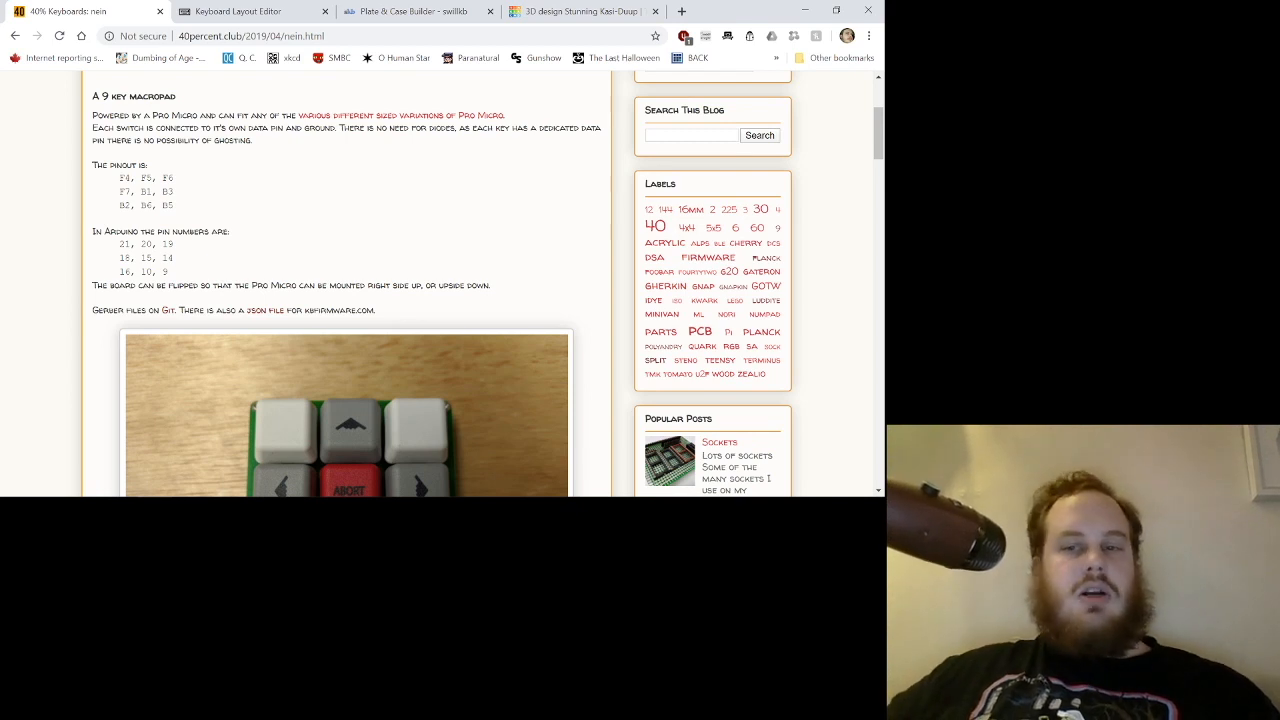
Compare the assembled macropad photo with the bare PCB photo to study the key arrangement and corner standoffs.
scroll(346, 340, down, 3)
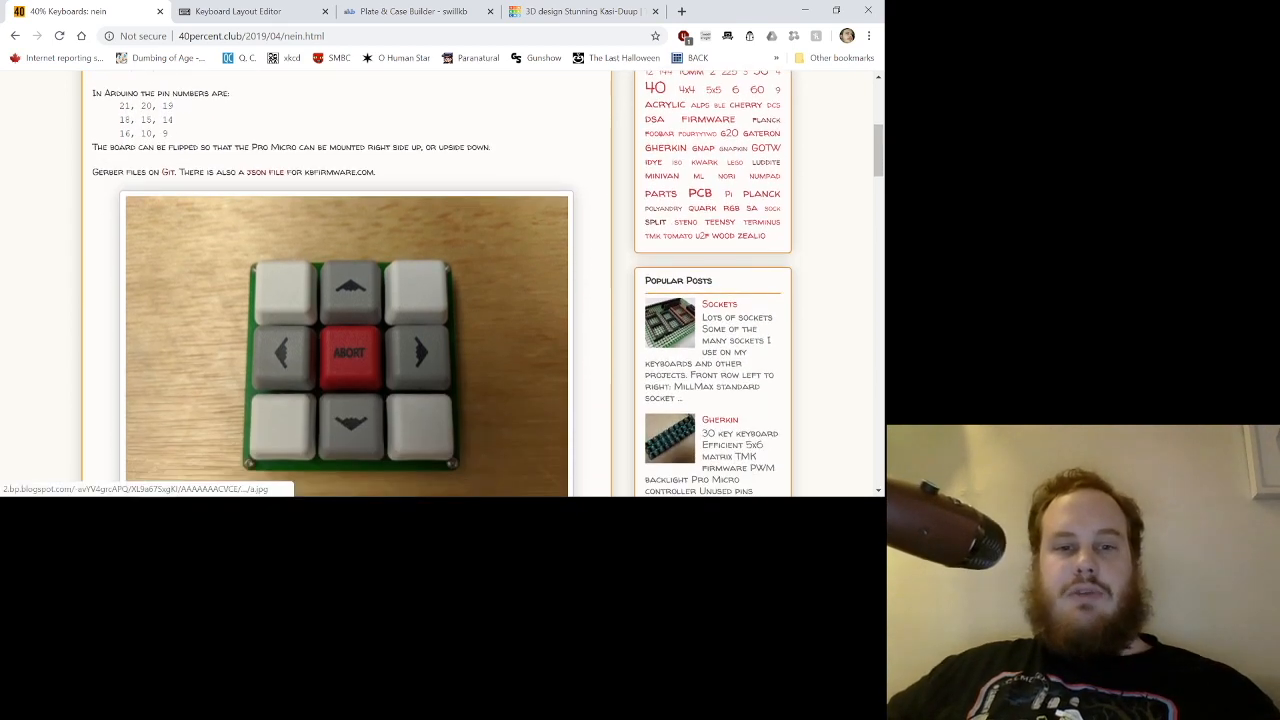
scroll(346, 340, down, 7)
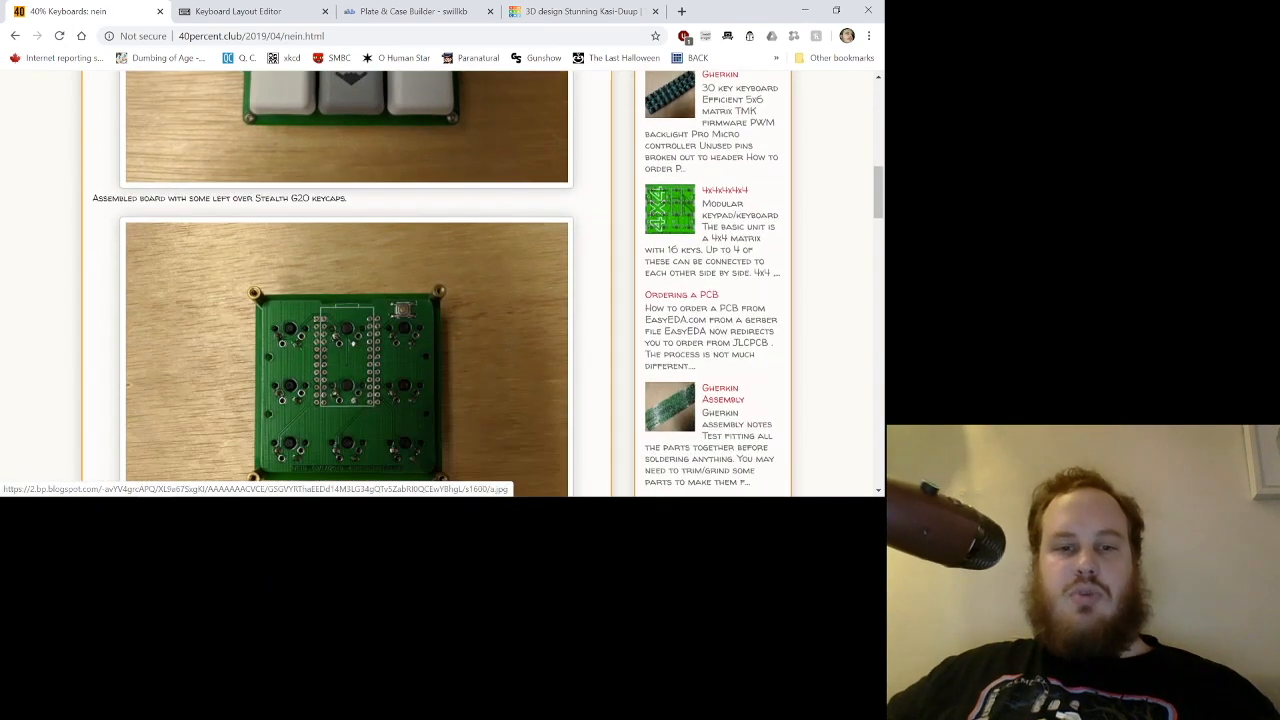
scroll(346, 340, up, 10)
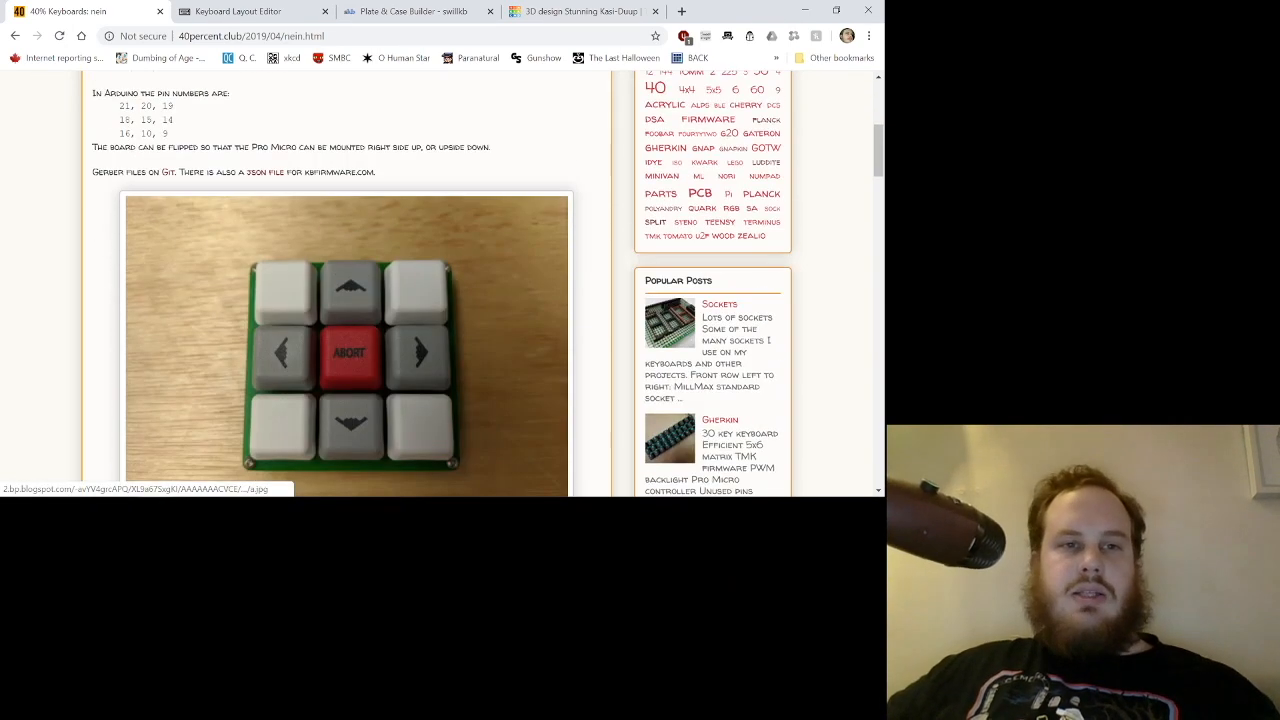
scroll(346, 340, down, 7)
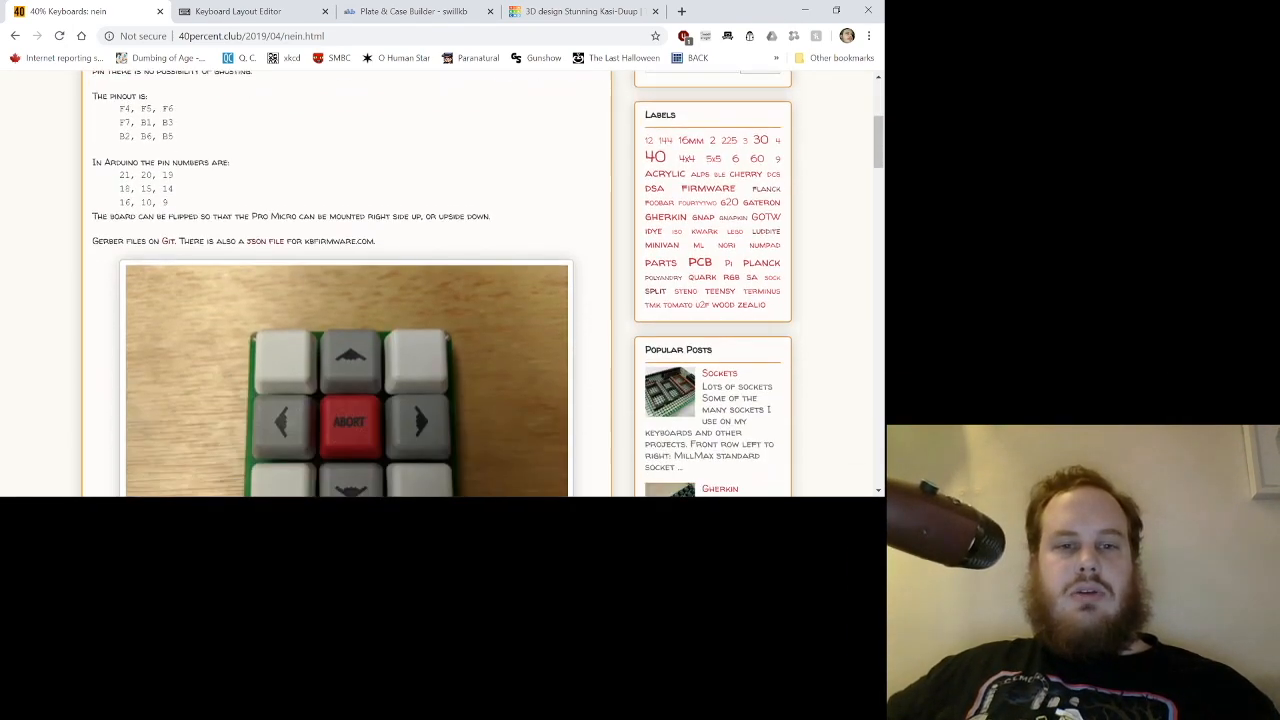
scroll(346, 340, down, 4)
scroll(346, 340, down, 4)
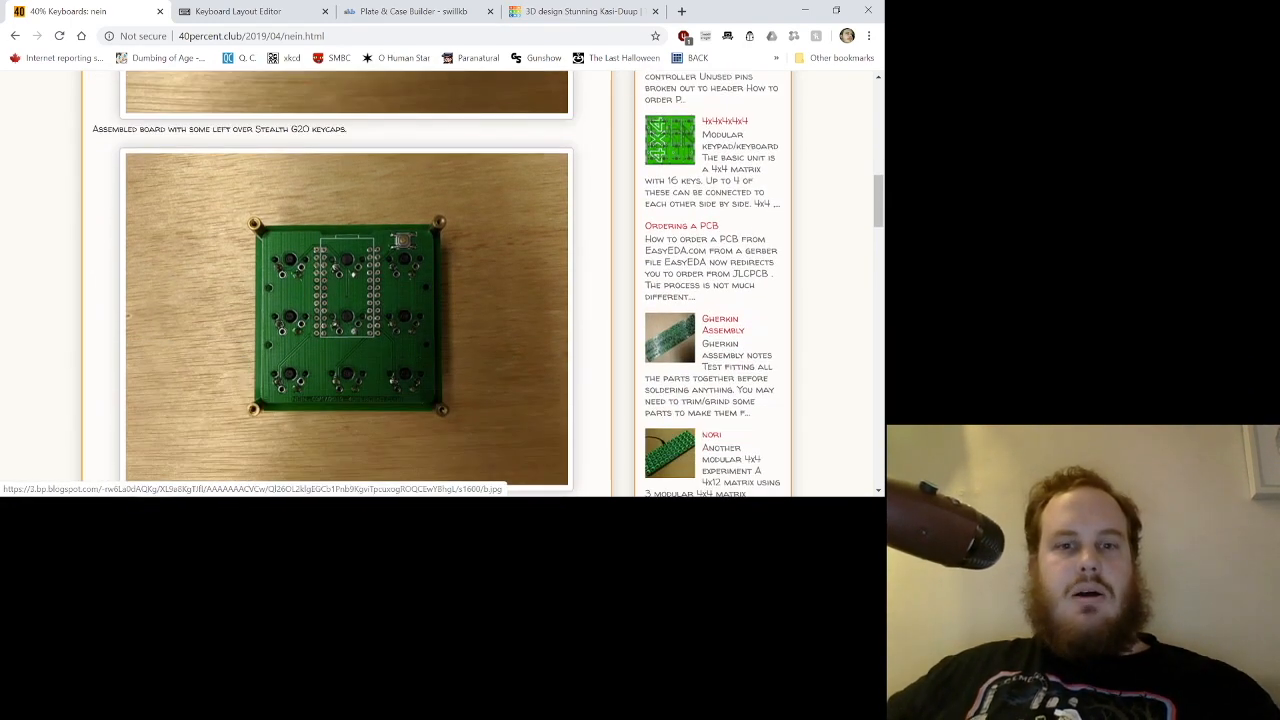
scroll(346, 340, down, 1)
scroll(346, 340, up, 10)
scroll(346, 340, up, 3)
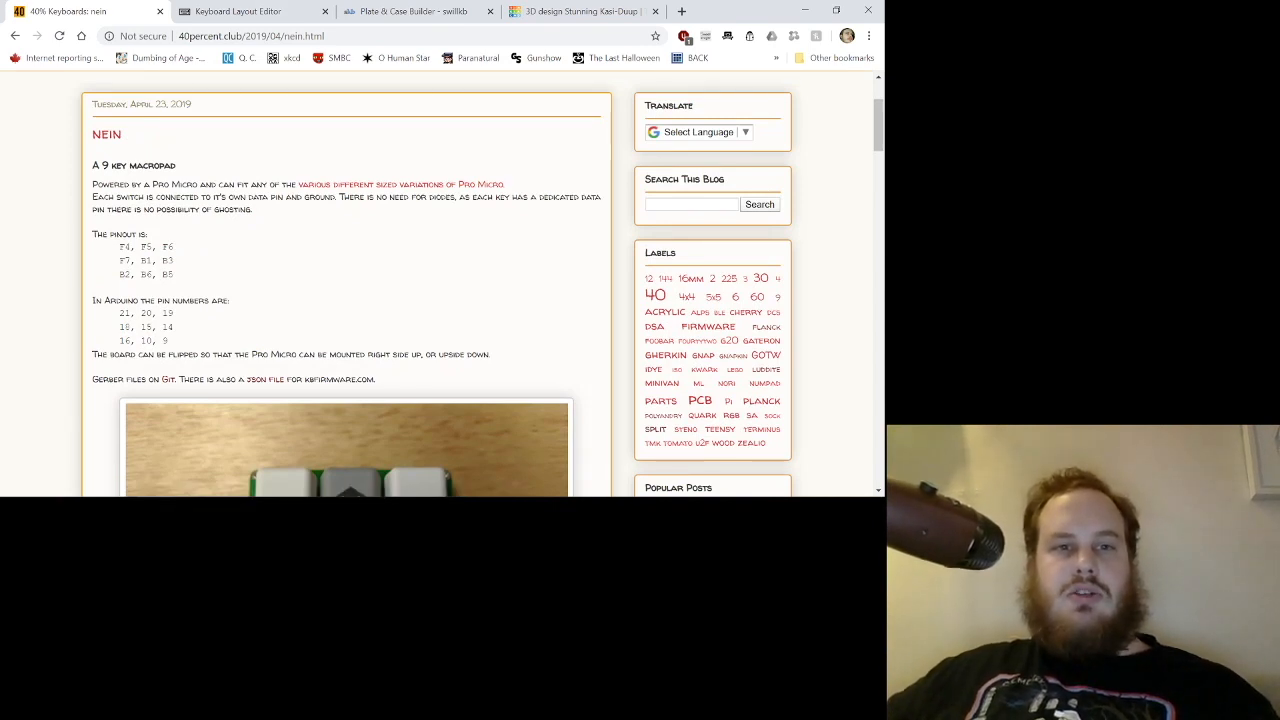
click(235, 11)
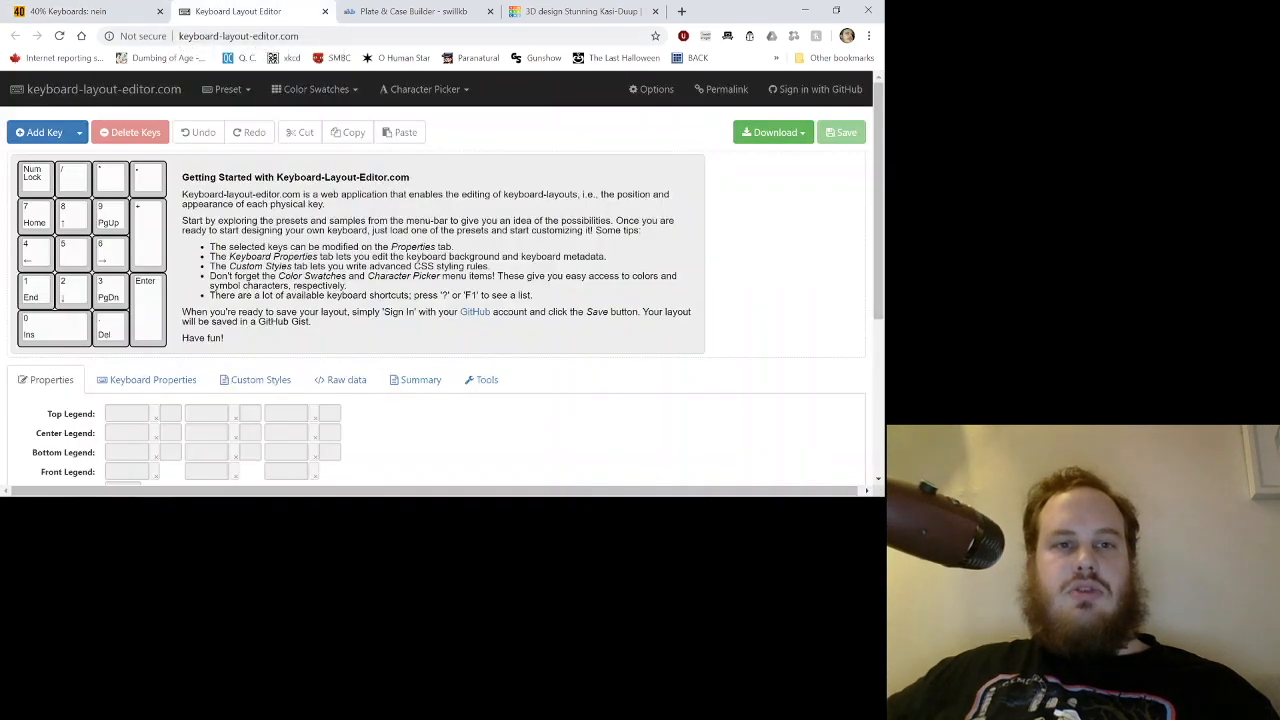
click(88, 11)
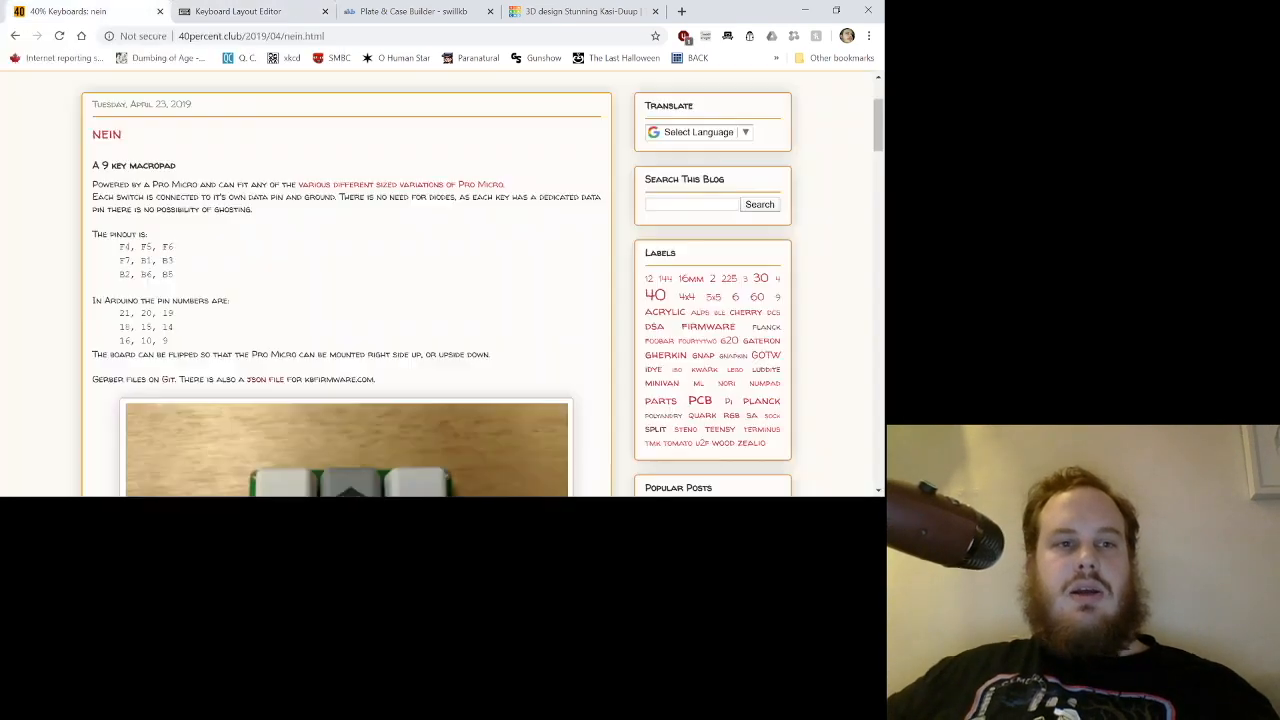
scroll(346, 290, down, 4)
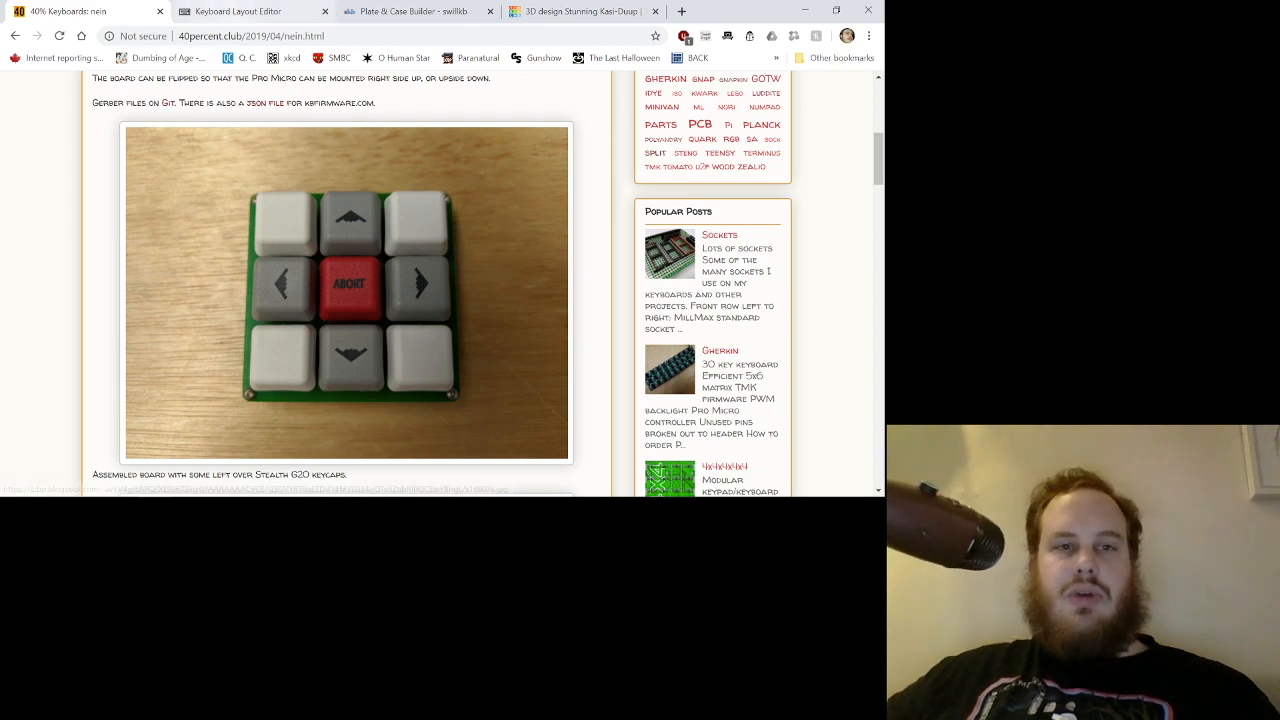
Switch to Keyboard Layout Editor, start from a blank layout and add three standard keys in a row.
click(238, 11)
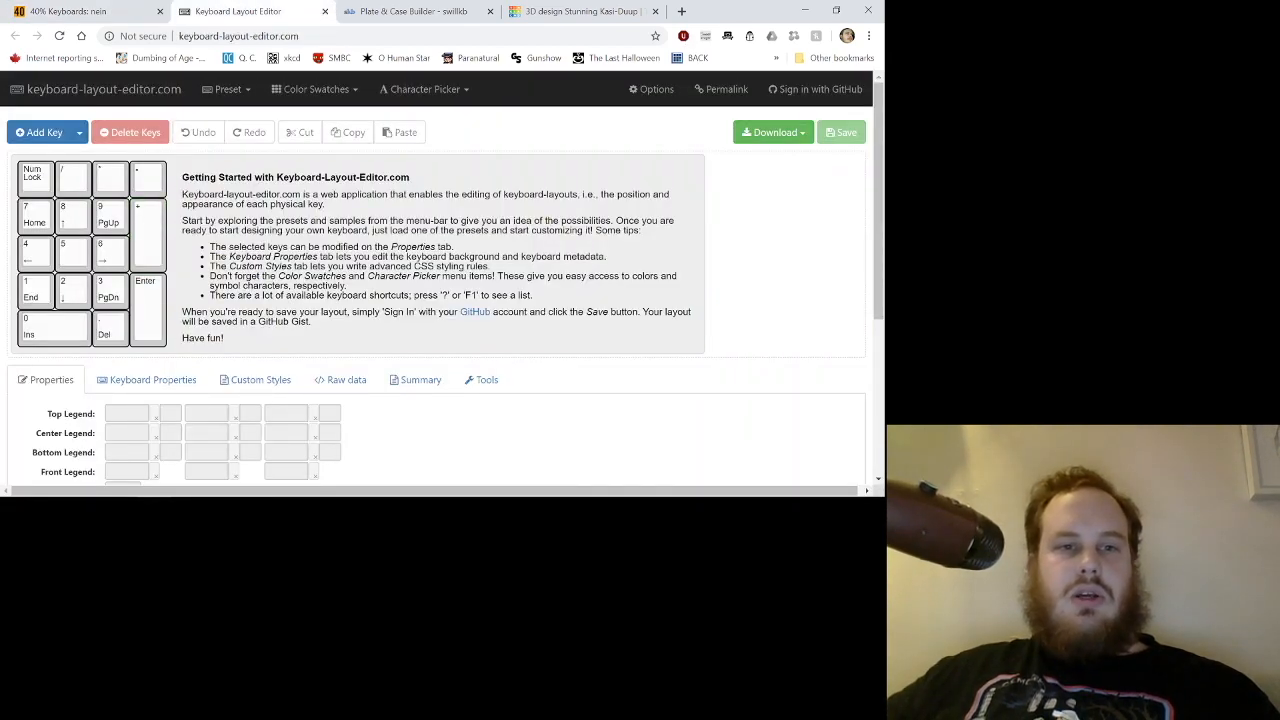
click(226, 89)
click(233, 135)
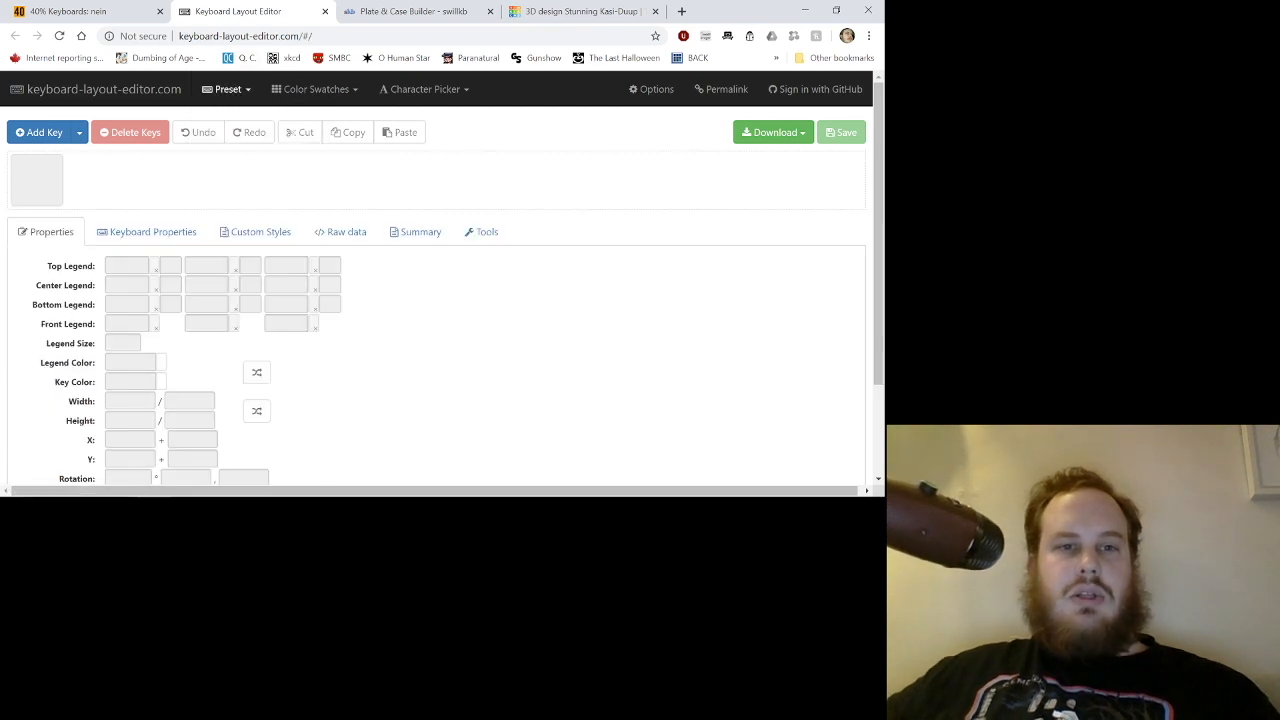
click(130, 180)
click(40, 132)
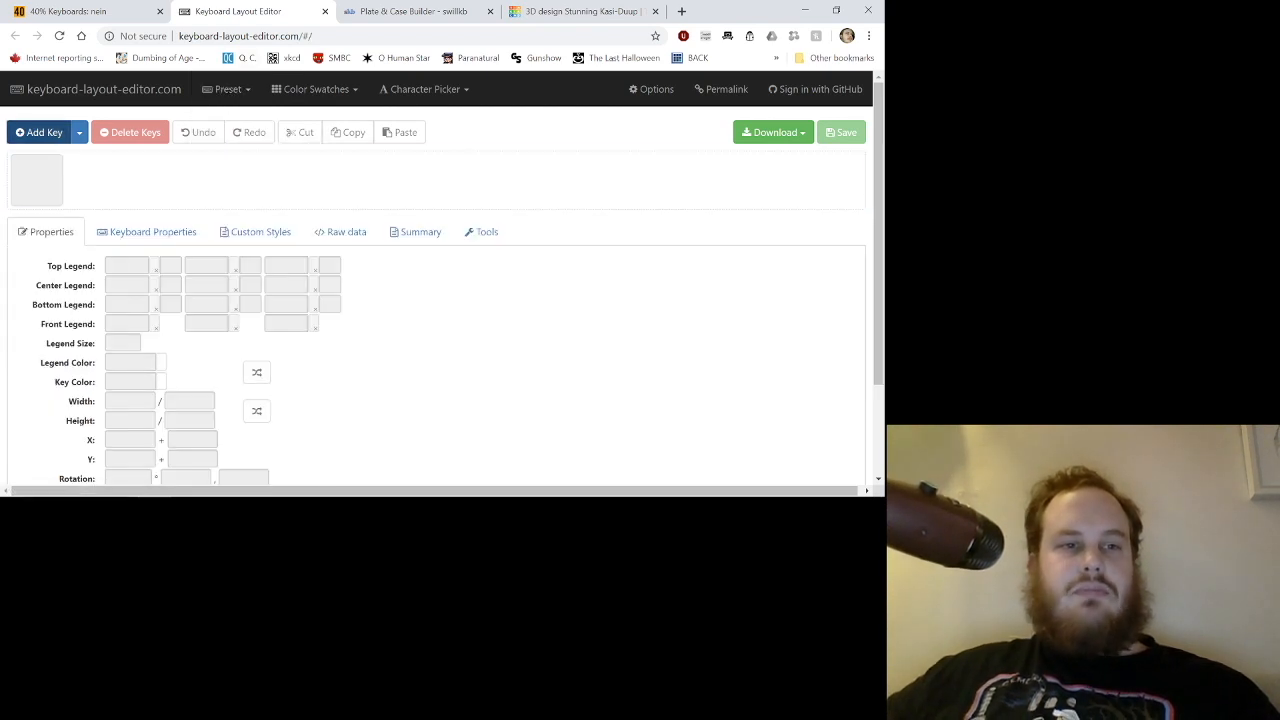
click(40, 132)
click(40, 132)
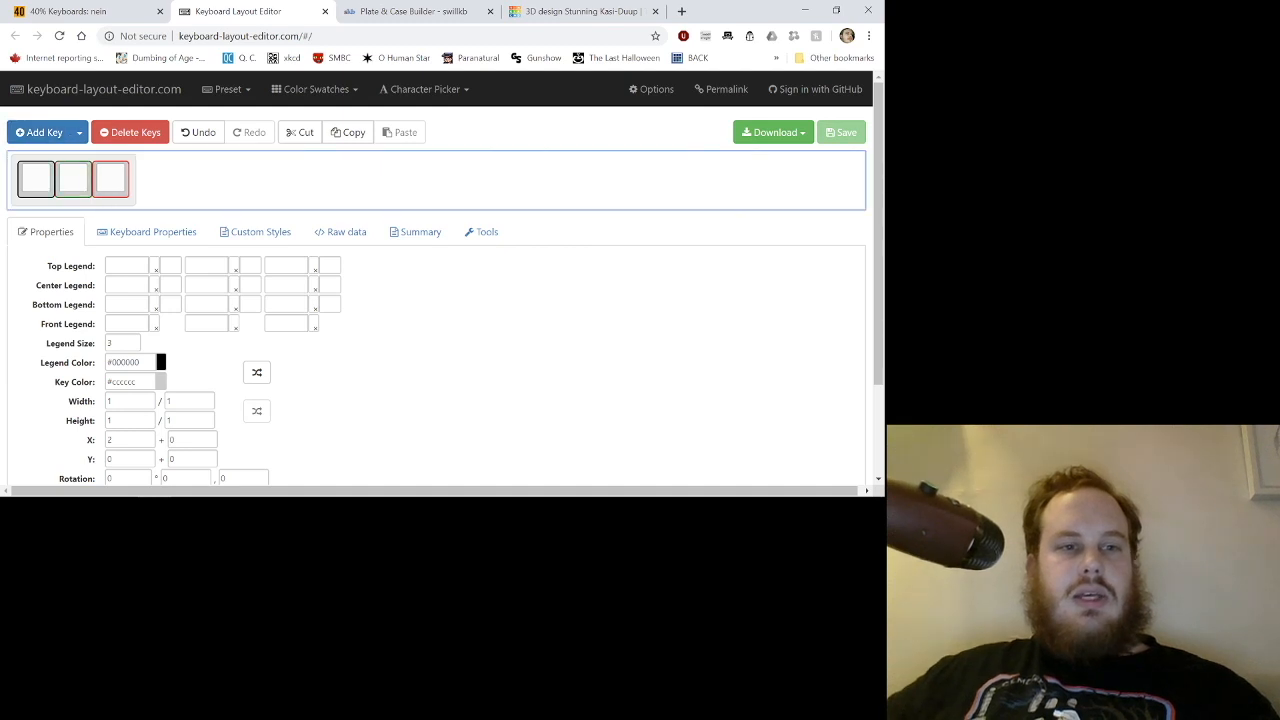
Duplicate the row of three keys and place the copy directly beneath the first row, aligned with it.
click(161, 160)
drag(161, 160, 30, 186)
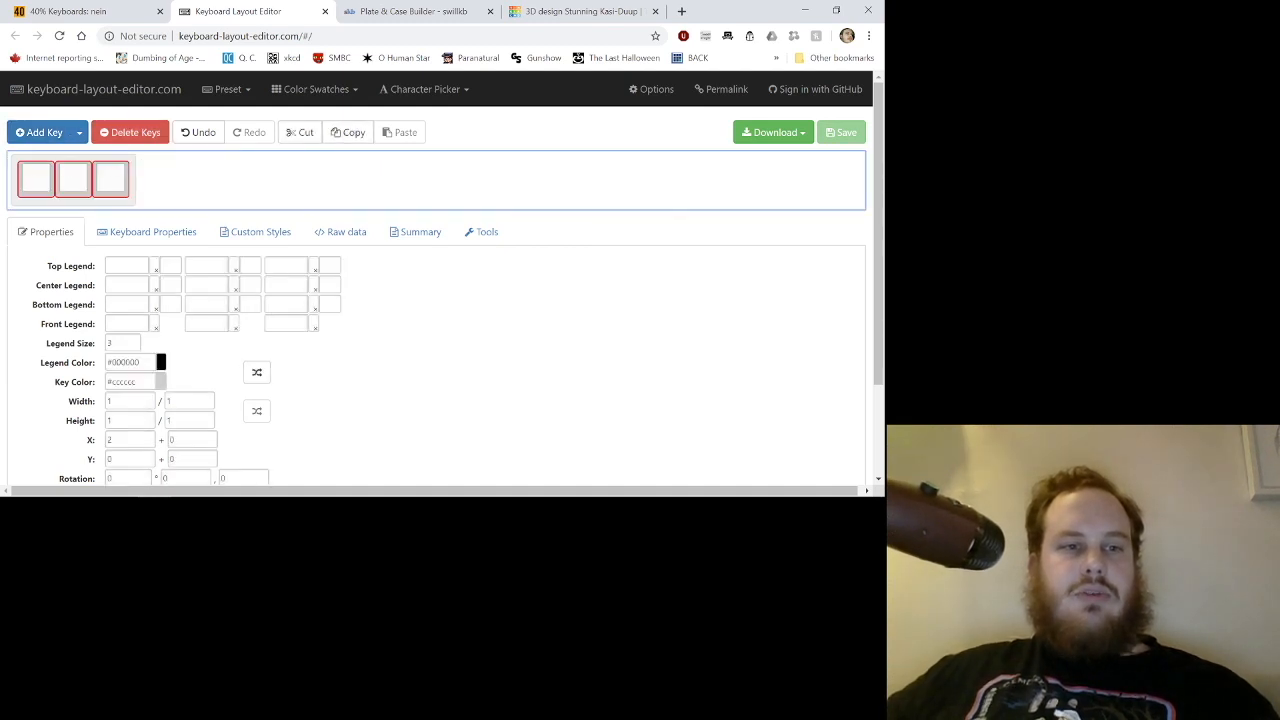
key(ctrl+c)
key(ctrl+v)
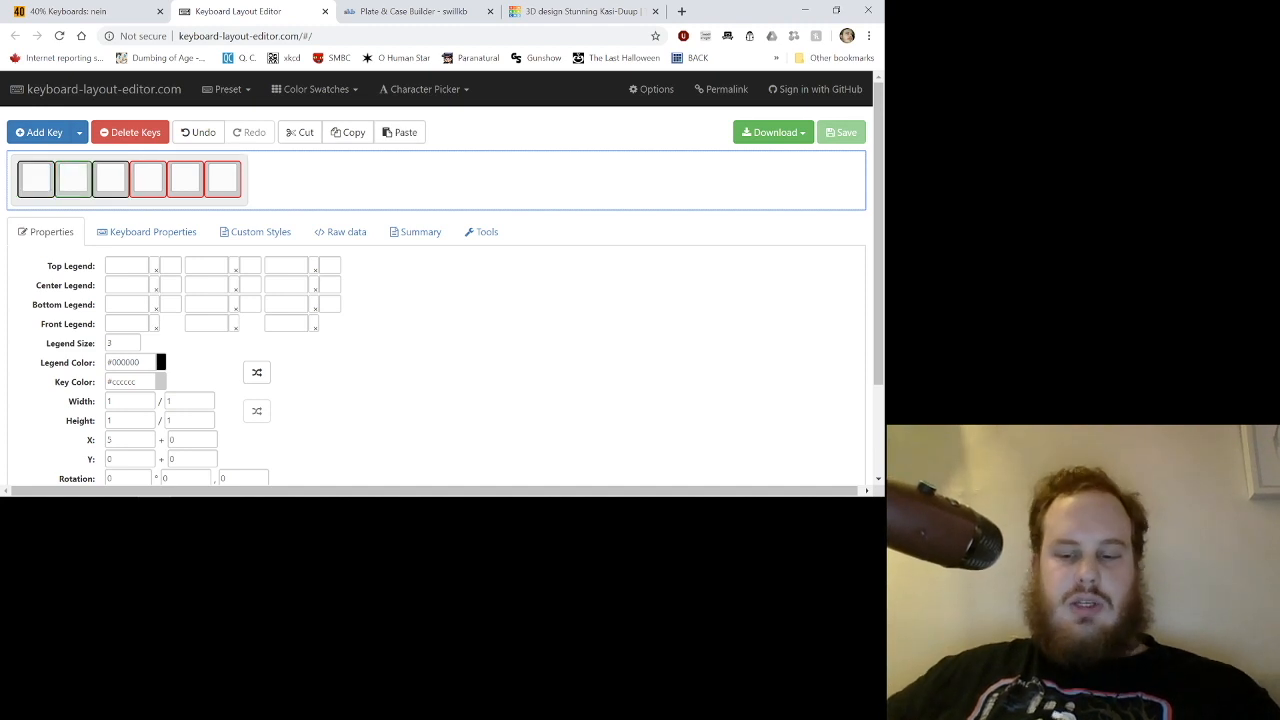
key(Down)
key(Down)
key(Down)
key(Down)
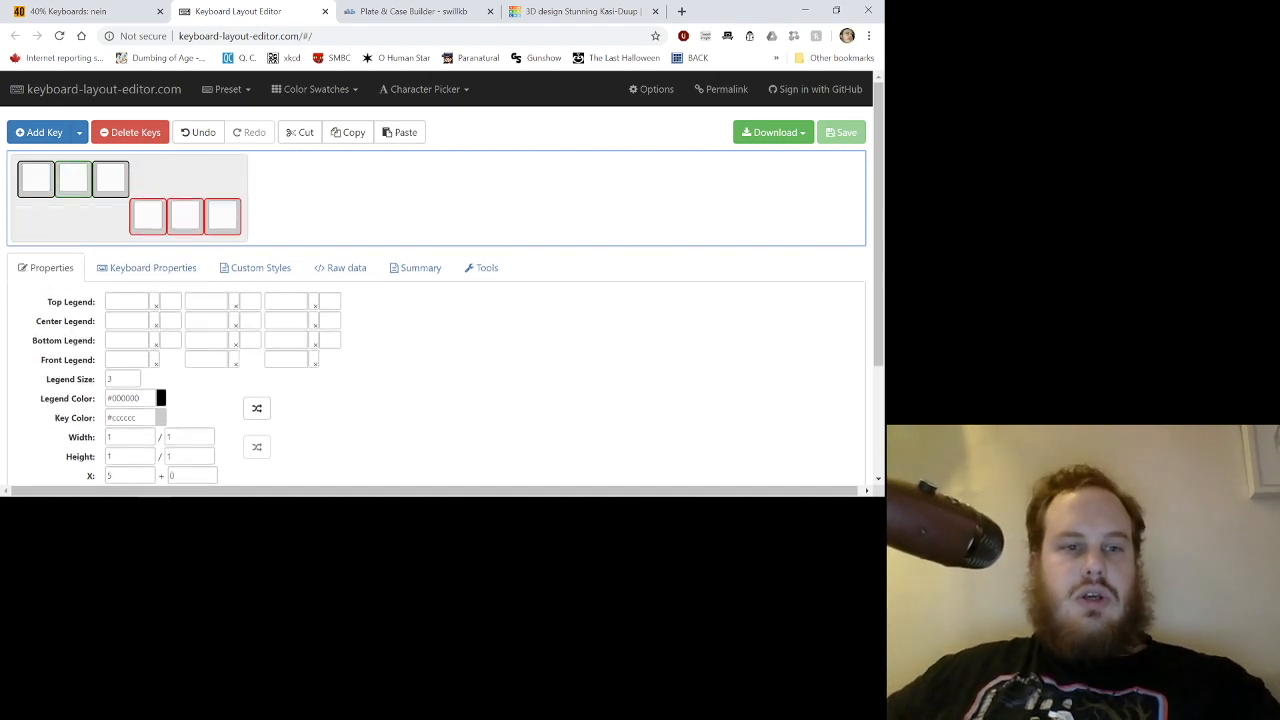
key(Left)
key(Left)
key(Left)
key(Left)
key(Left)
key(Left)
key(Left)
key(Left)
key(Left)
key(Left)
key(Left)
key(Left)
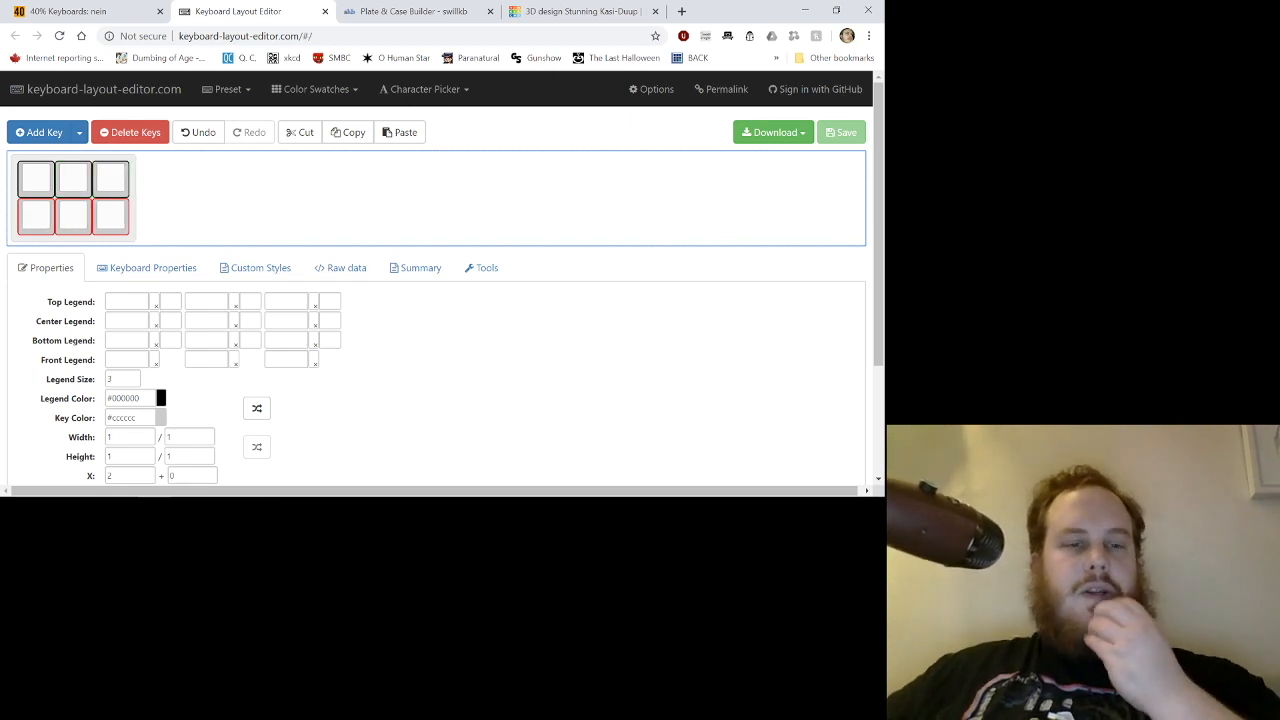
Paste another copy of the three-key row and align it directly beneath the second row, completing a three-by-three grid.
key(ctrl+v)
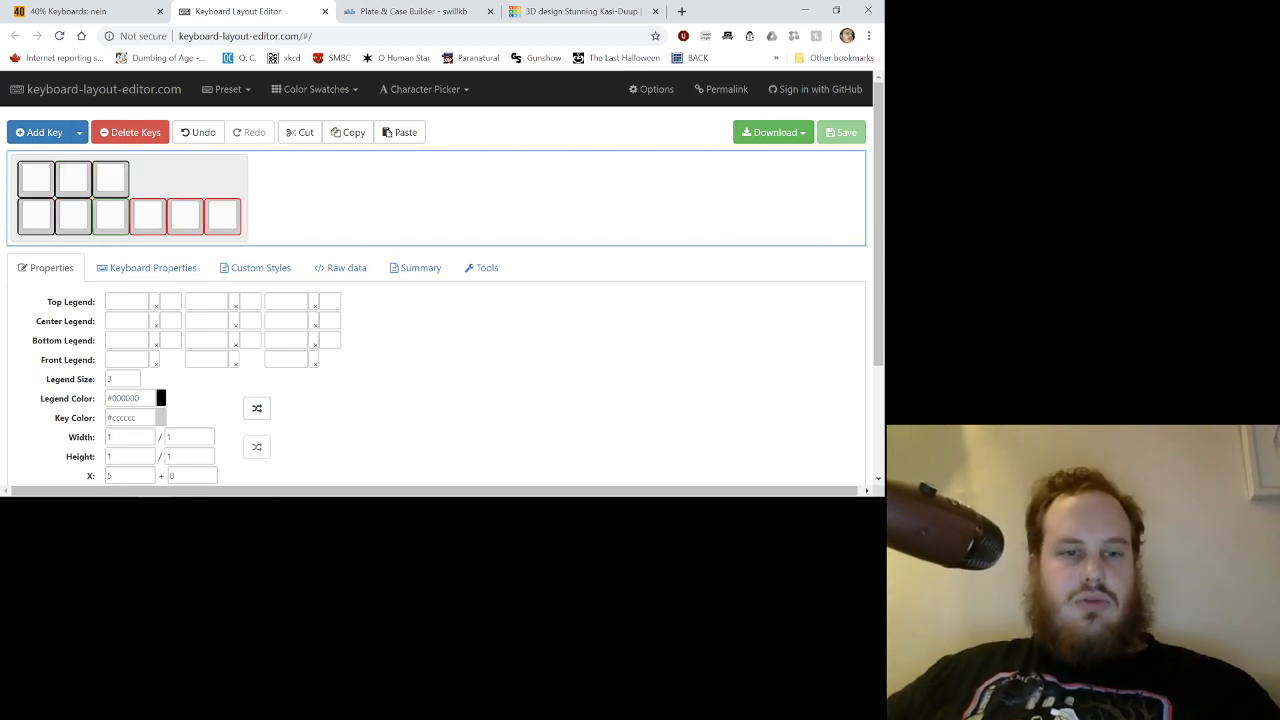
key(Down)
key(Down)
key(Down)
key(Down)
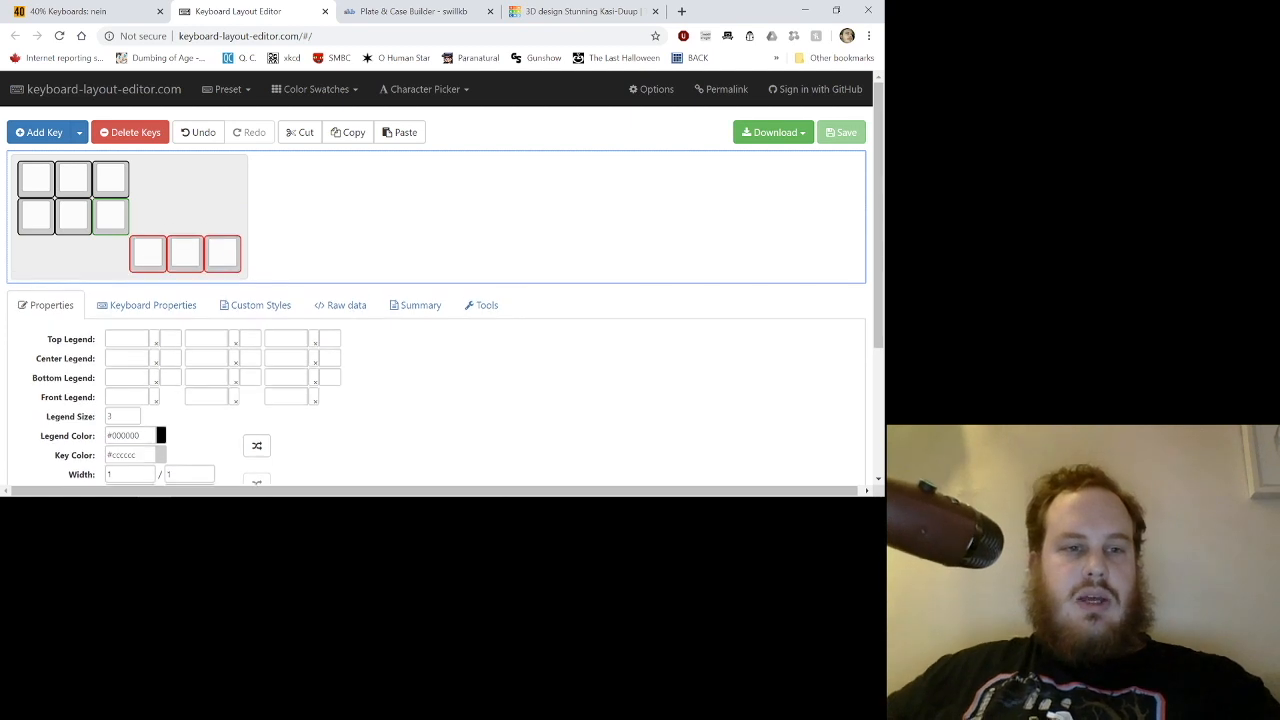
key(Up)
key(Up)
key(Up)
key(Up)
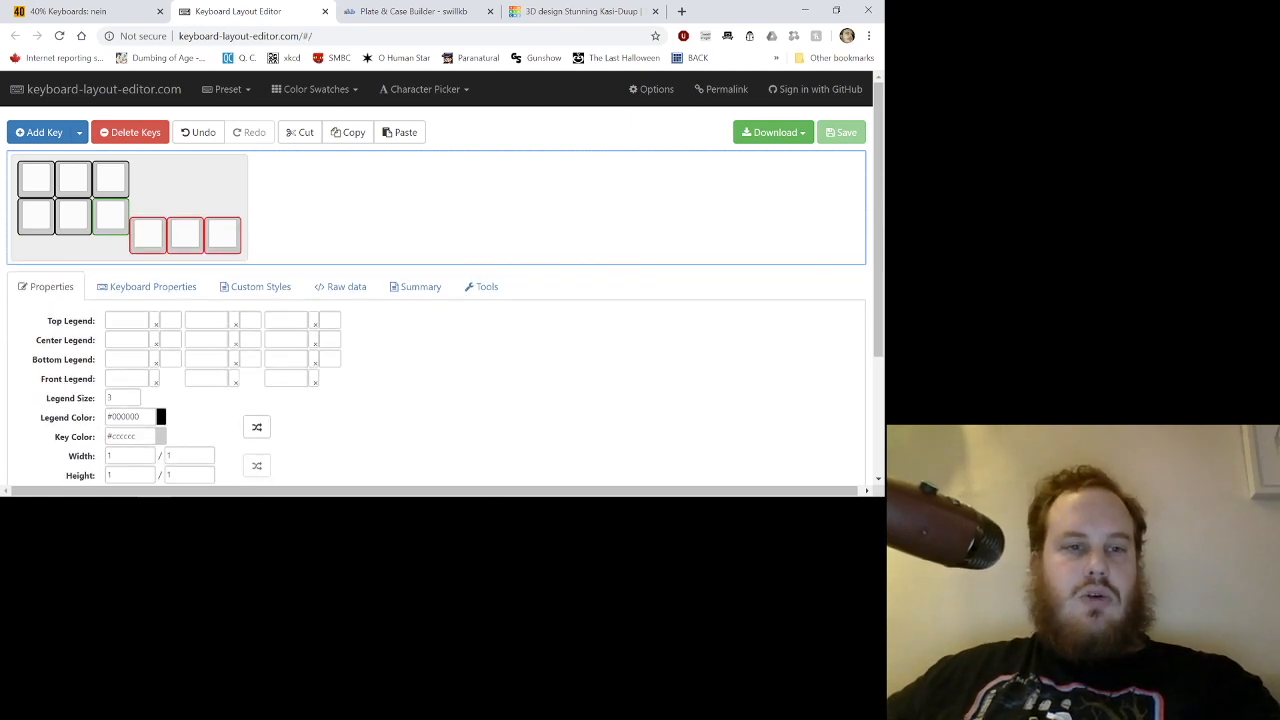
key(Down)
key(Down)
key(Down)
key(Down)
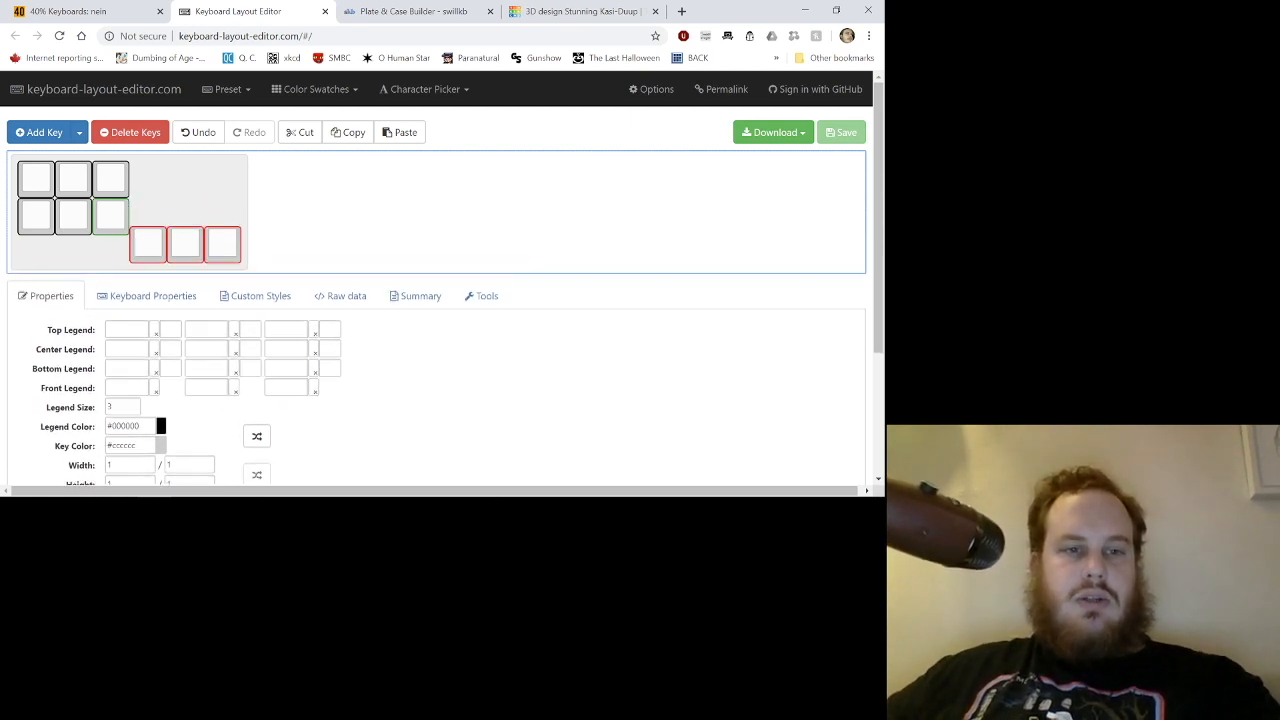
key(Left)
key(Left)
key(Left)
key(Left)
key(Left)
key(Left)
key(Left)
key(Left)
key(Left)
key(Left)
key(Left)
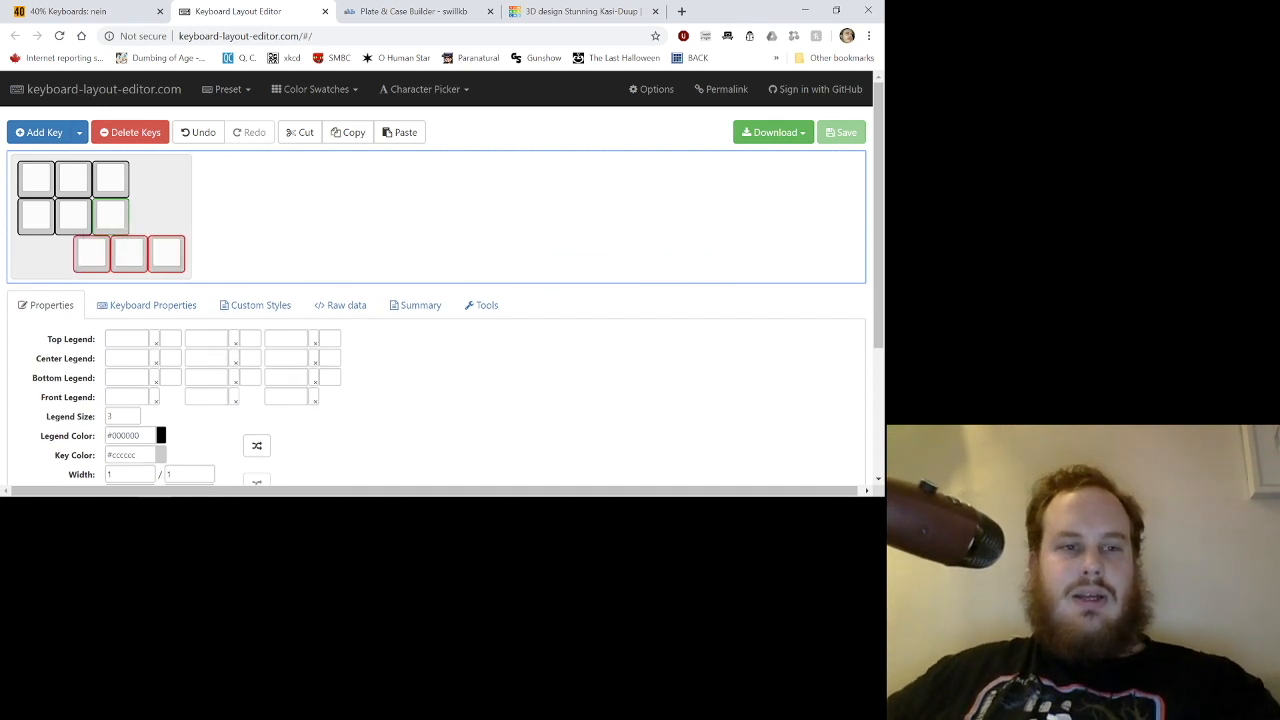
key(Left)
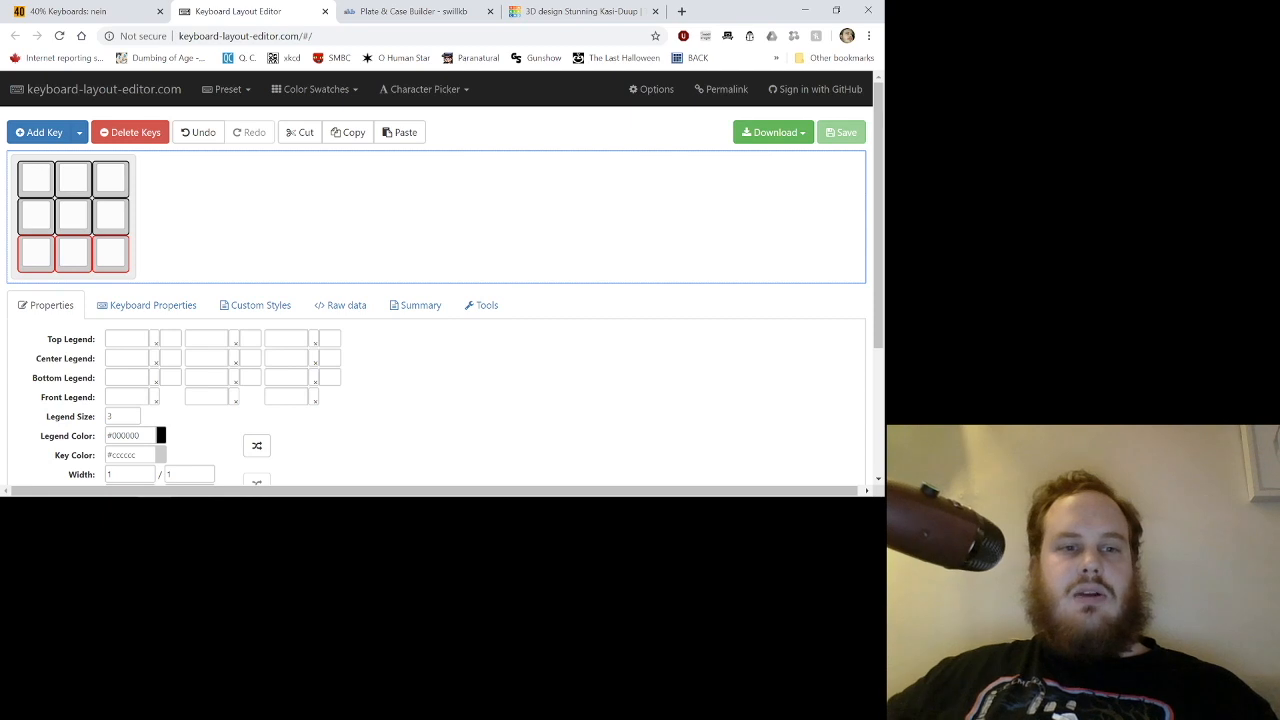
key(Escape)
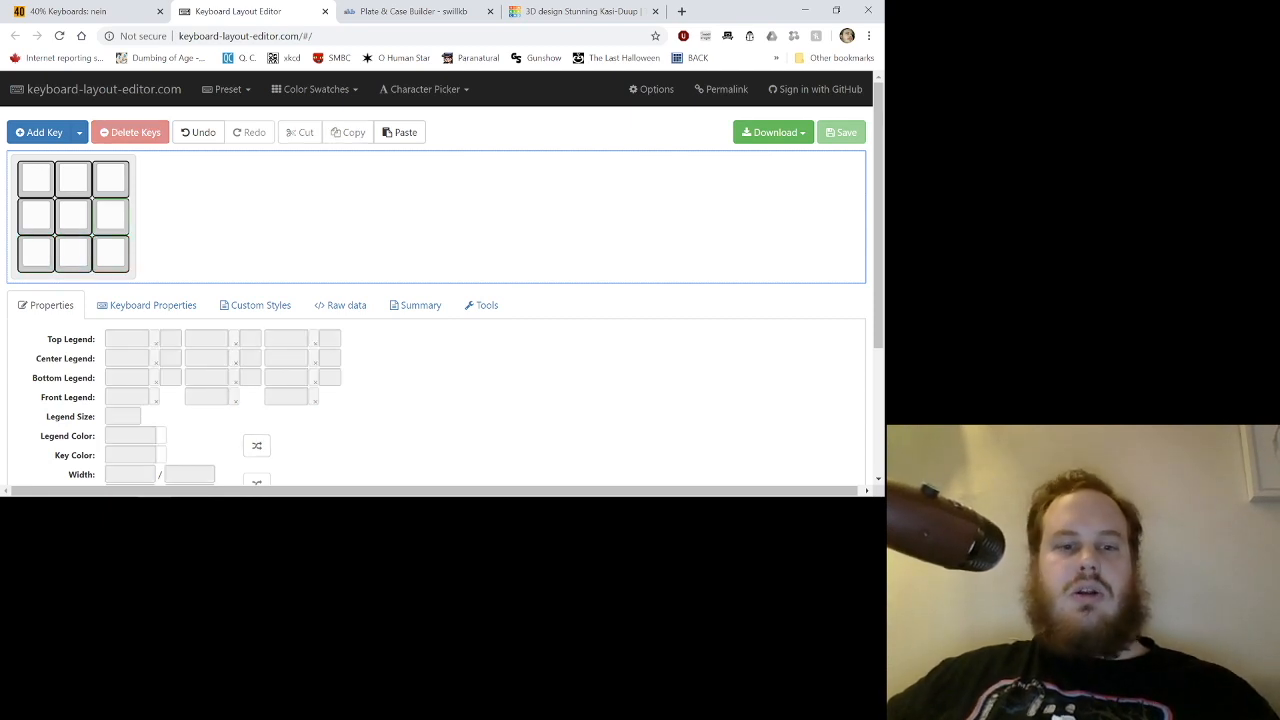
scroll(865, 486, down, 2)
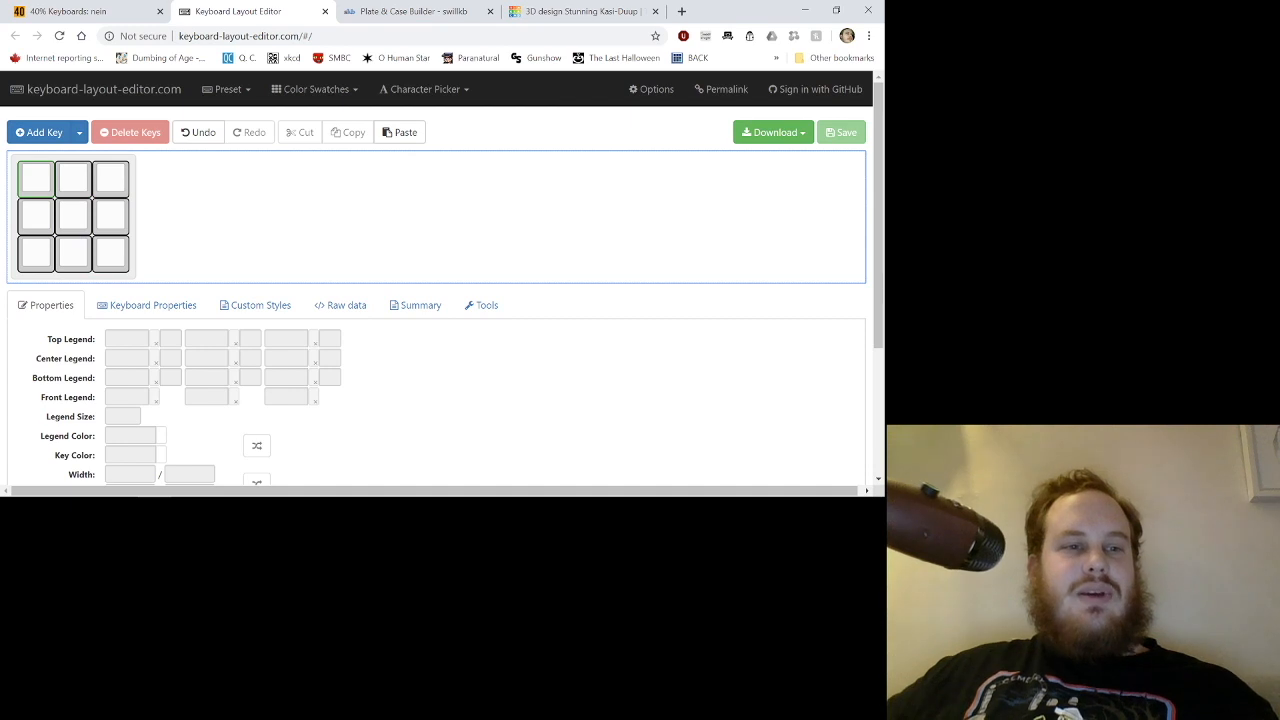
click(36, 178)
click(200, 215)
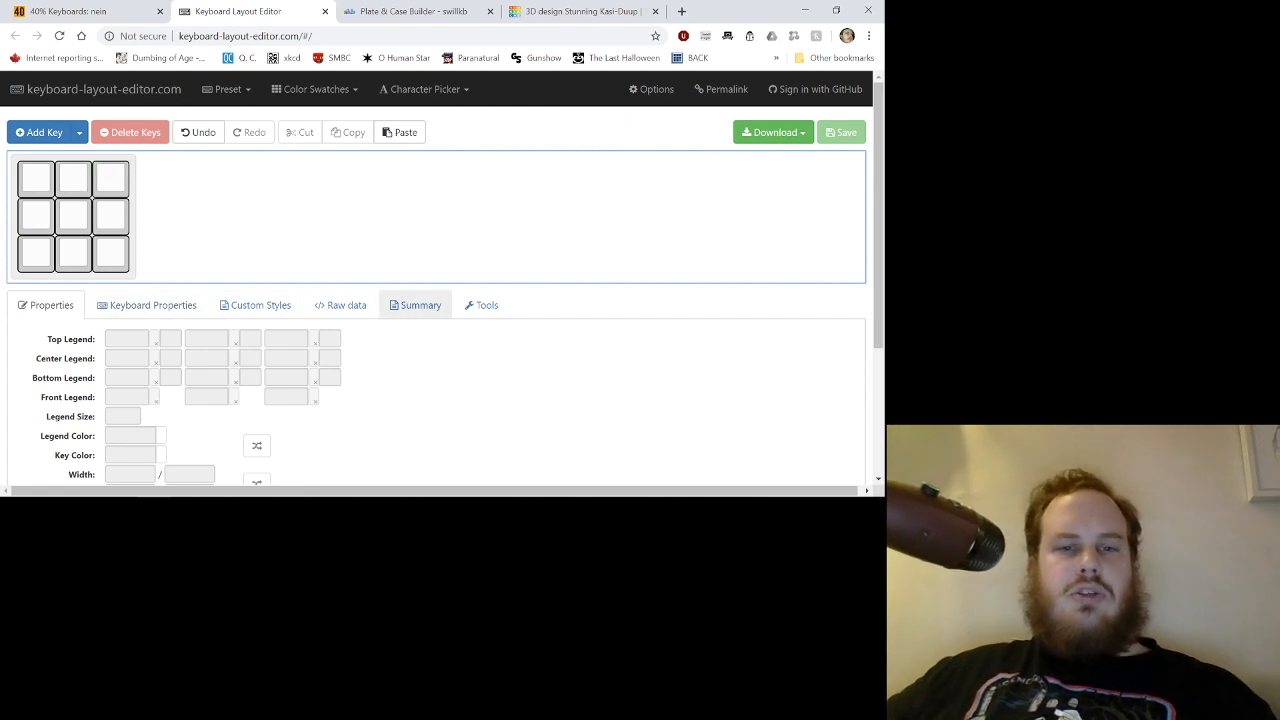
Copy all of the layout's raw data code.
click(340, 305)
scroll(340, 305, down, 2)
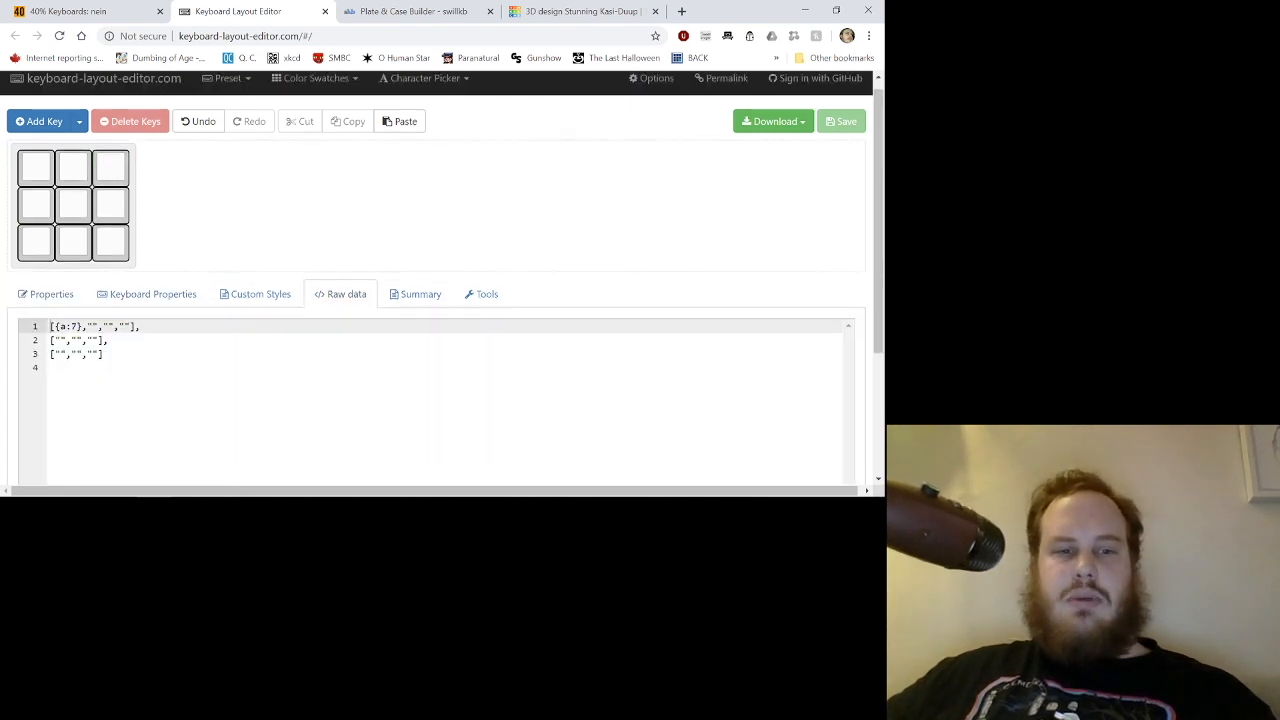
drag(120, 250, 50, 198)
key(ctrl+c)
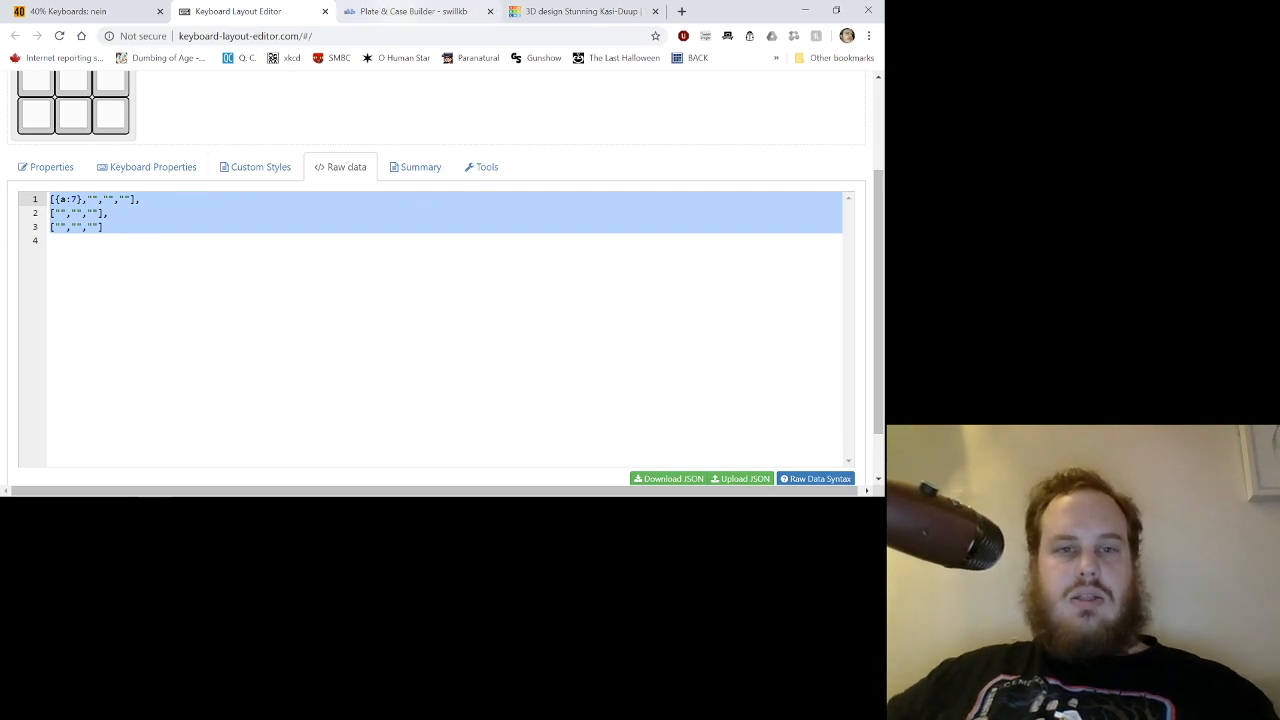
Switch to the swillkb Plate & Case Builder and paste the copied raw data as the plate layout.
click(410, 11)
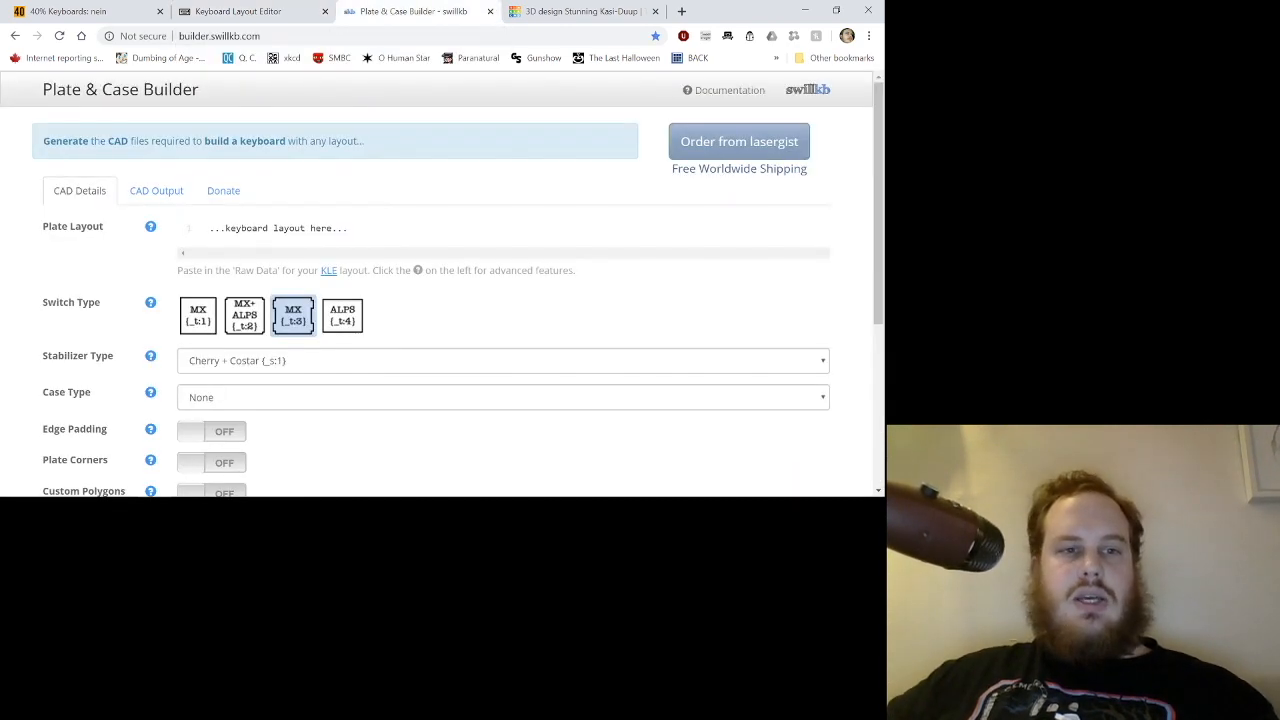
scroll(440, 300, down, 1)
scroll(440, 300, up, 1)
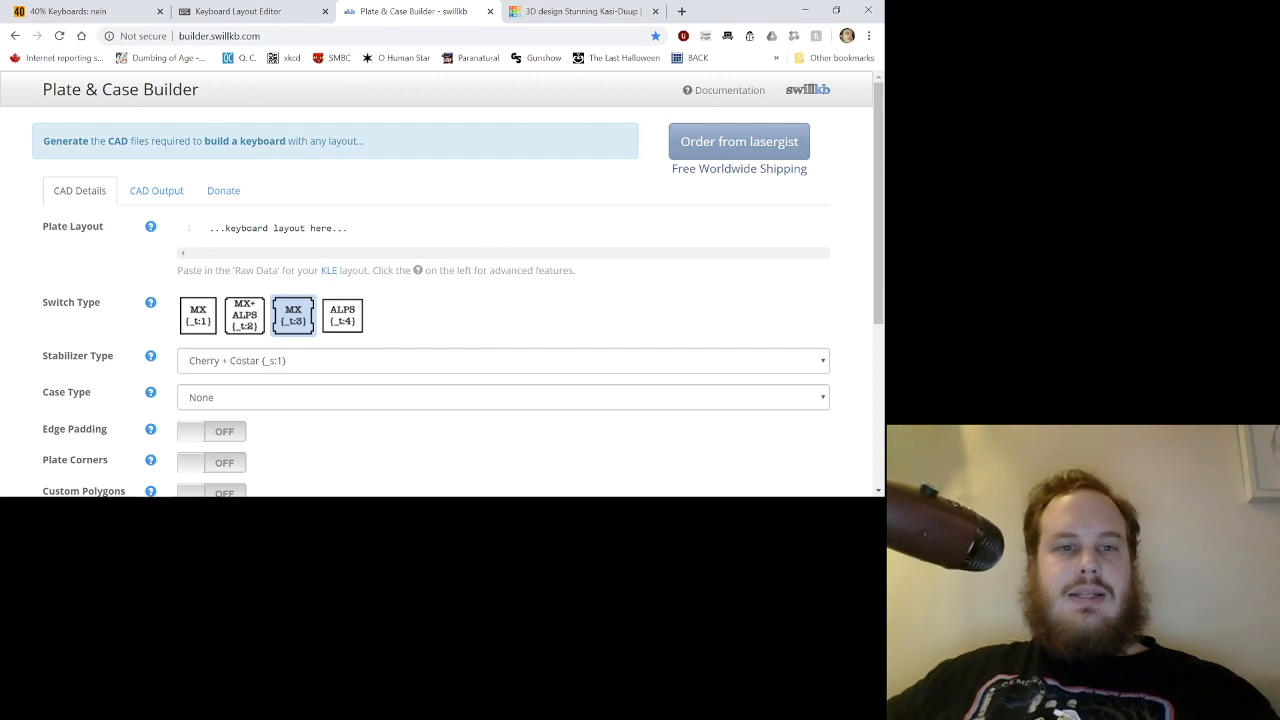
click(240, 11)
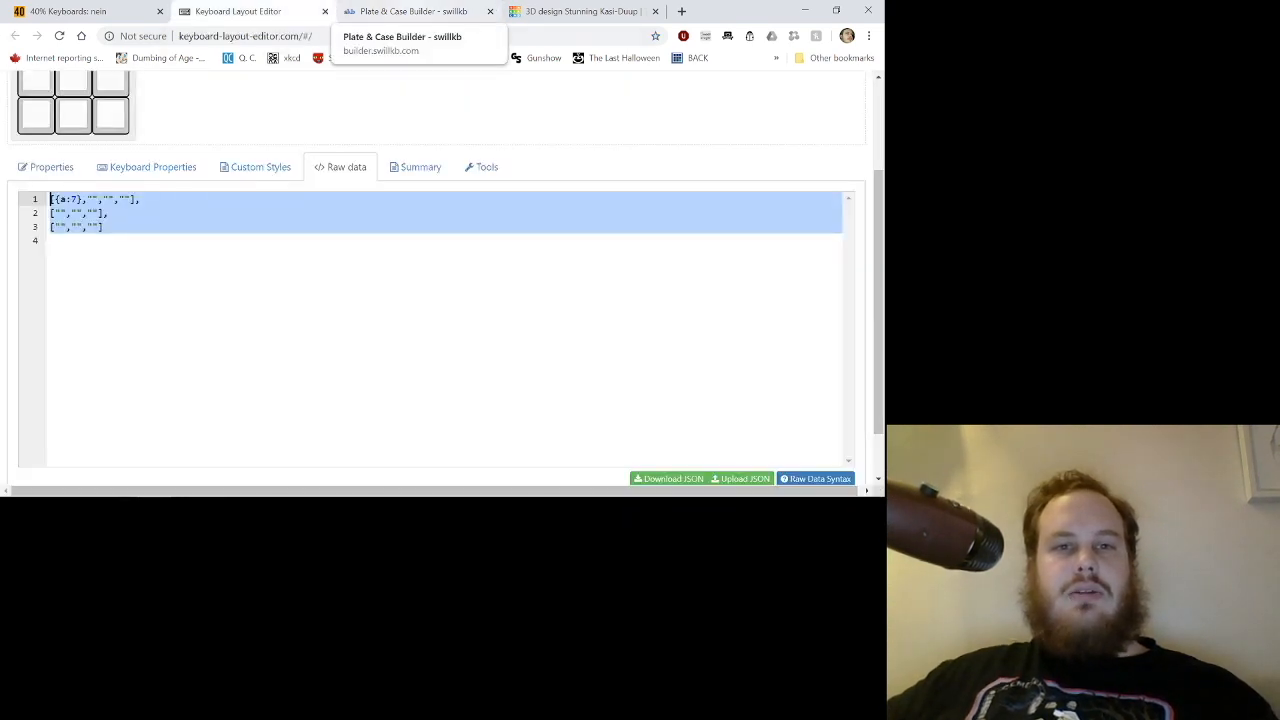
click(408, 11)
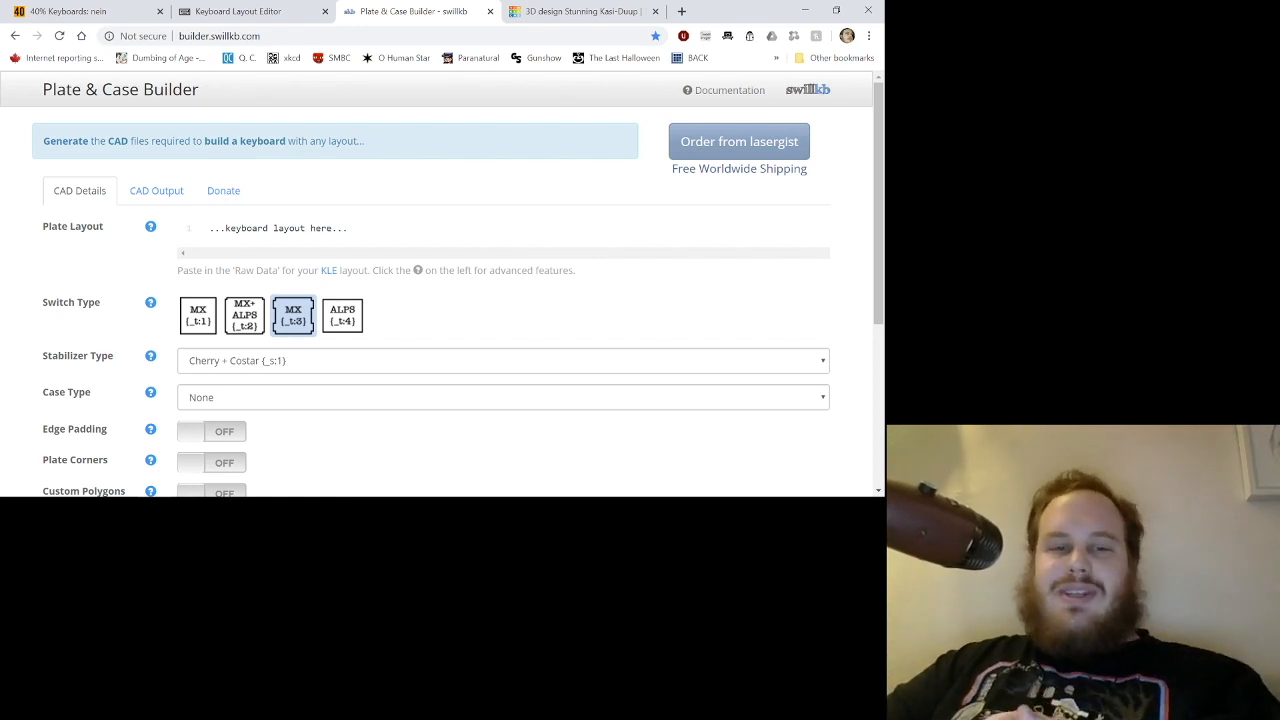
key(ctrl+v)
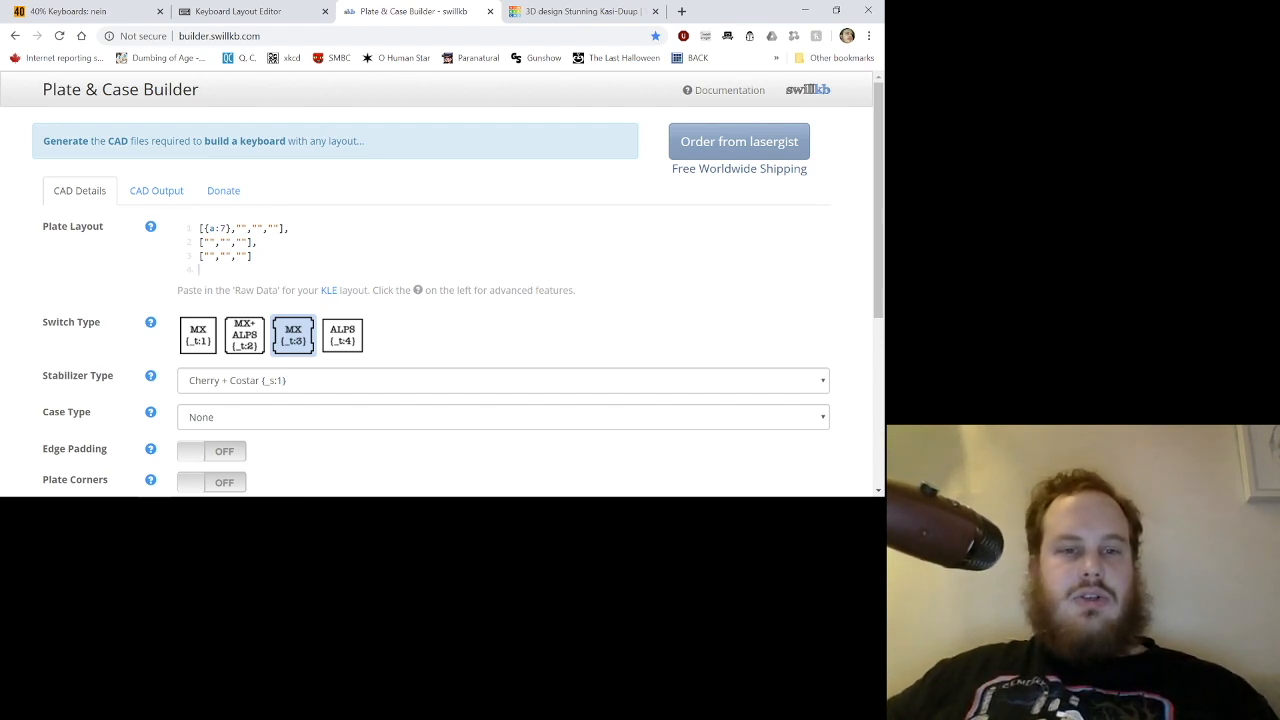
Set the case type to Sandwich, keeping the MX {_t:3} switch type and Cherry + Costar stabilizers.
scroll(458, 300, down, 2)
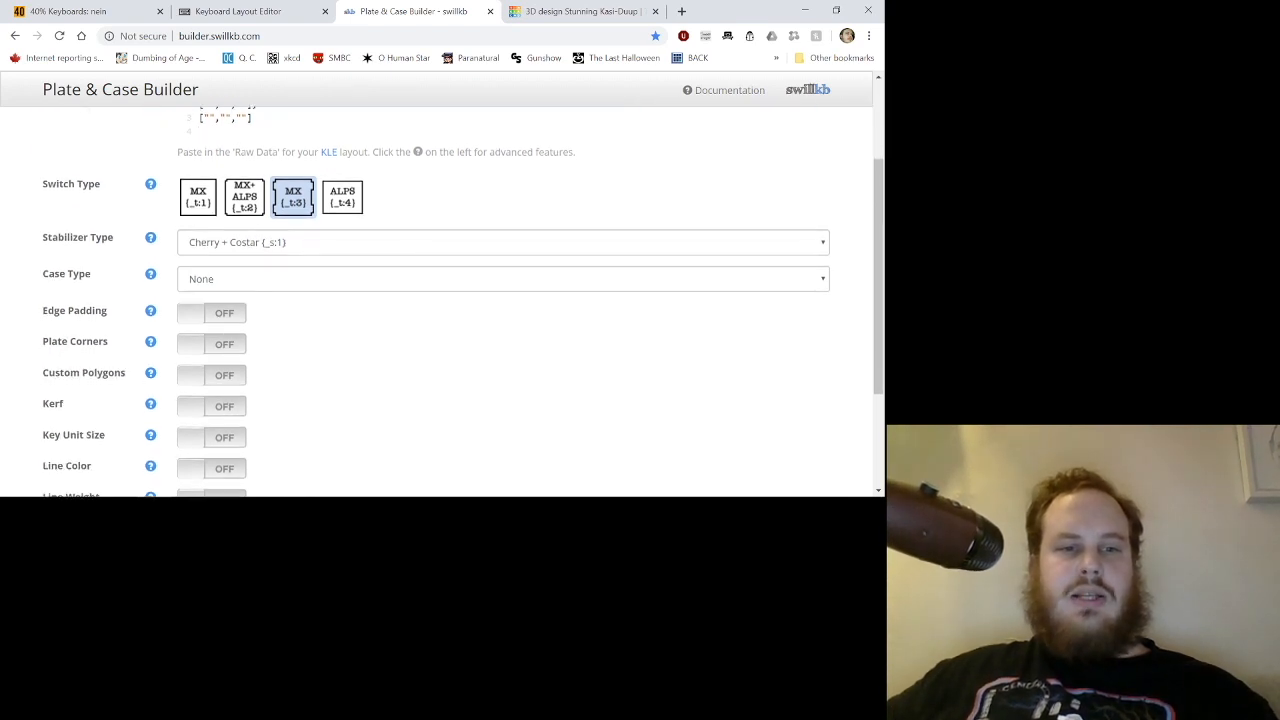
scroll(458, 300, up, 2)
scroll(458, 300, down, 2)
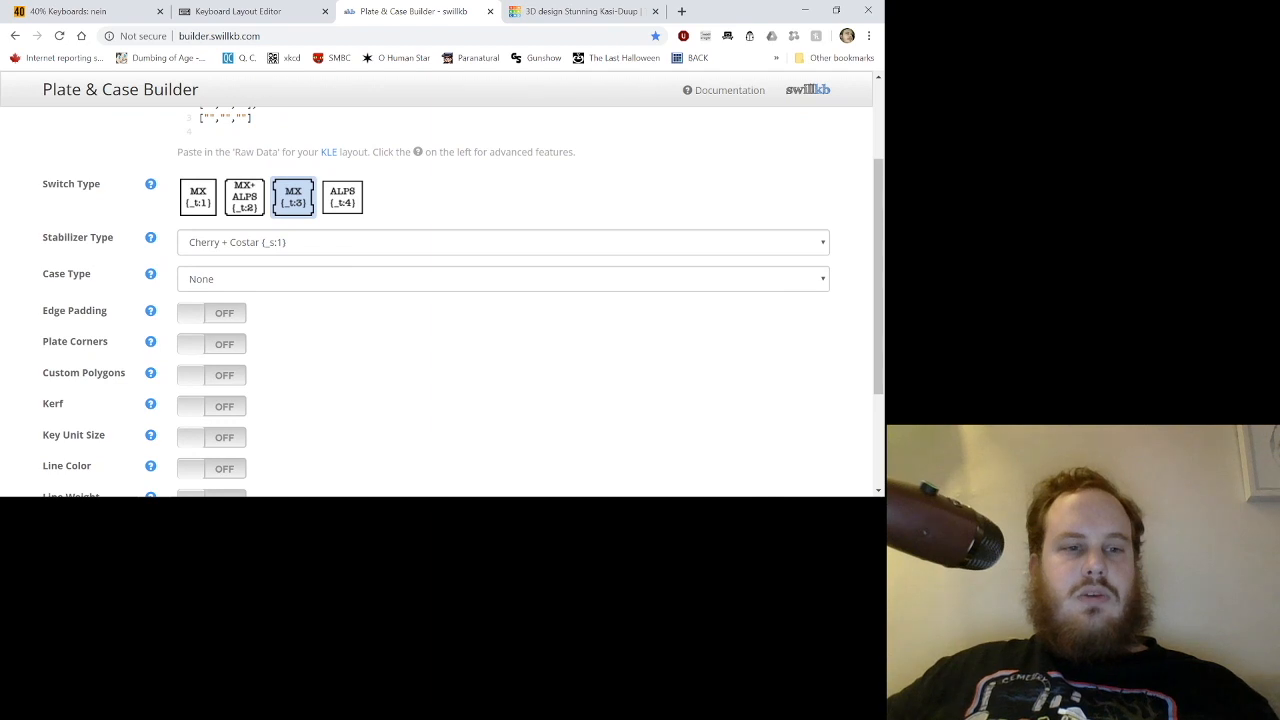
click(503, 279)
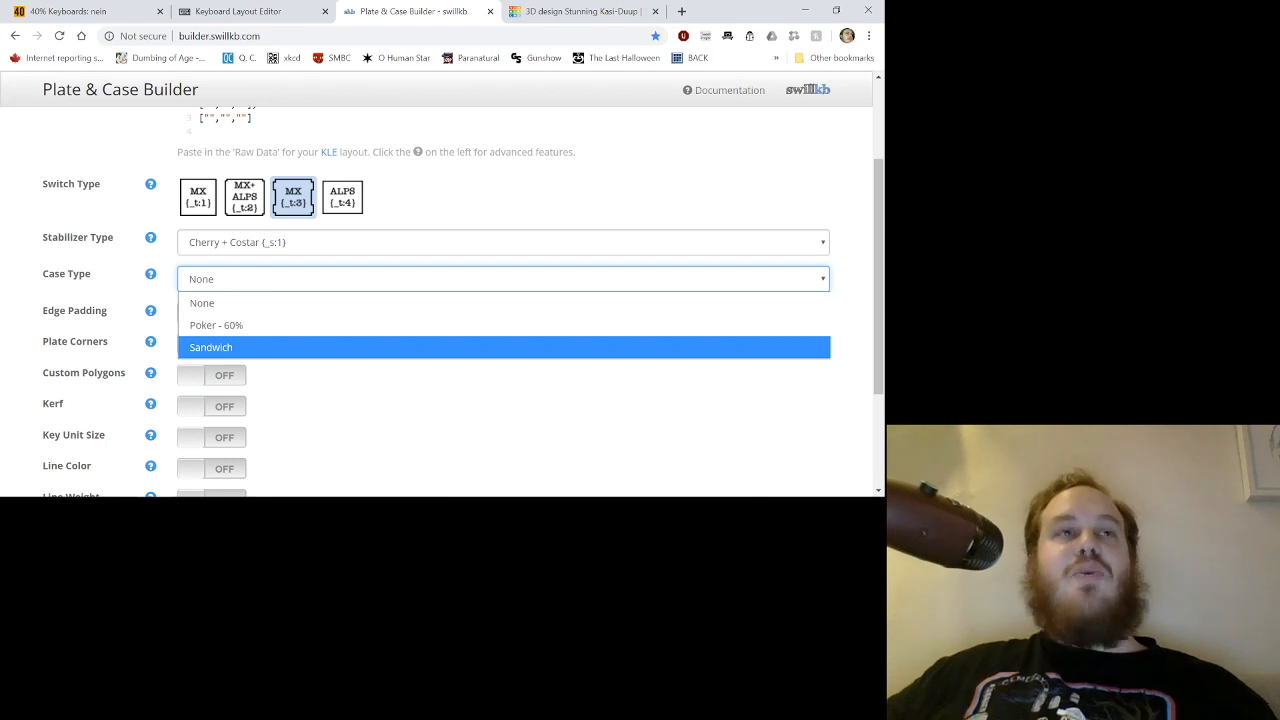
click(230, 347)
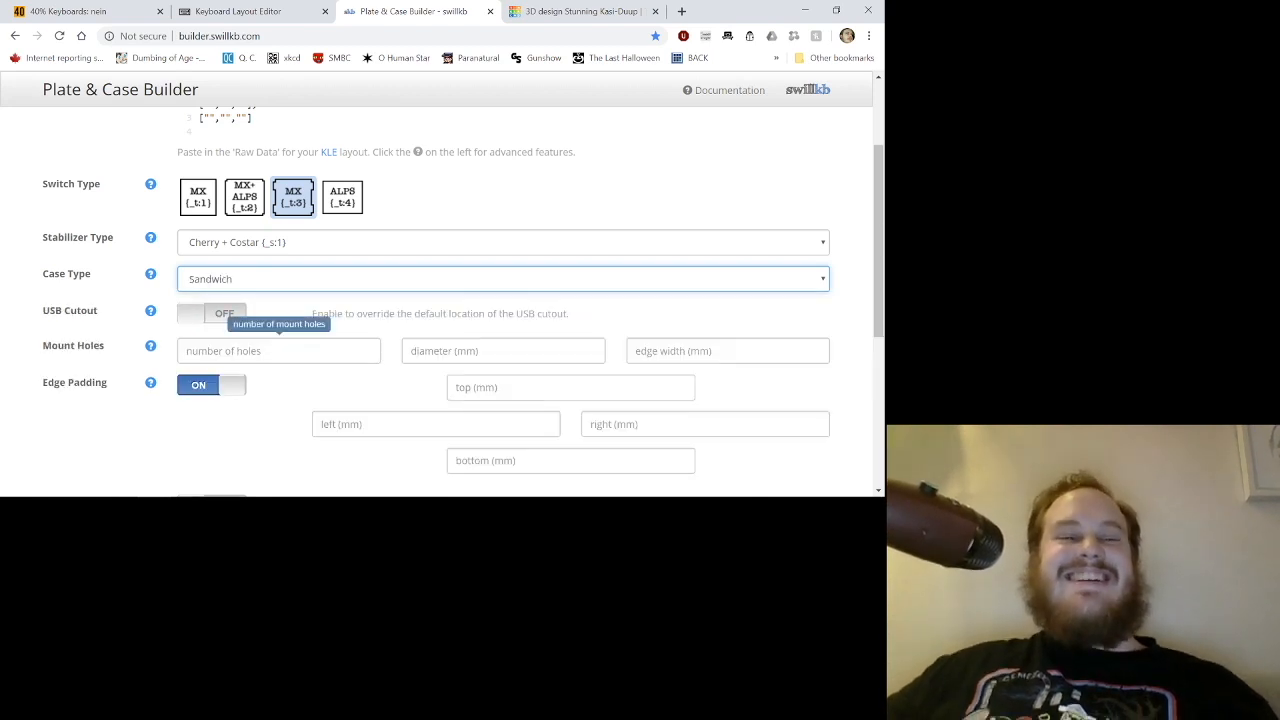
Enable the custom USB cutout and set its width to 15 mm.
click(212, 314)
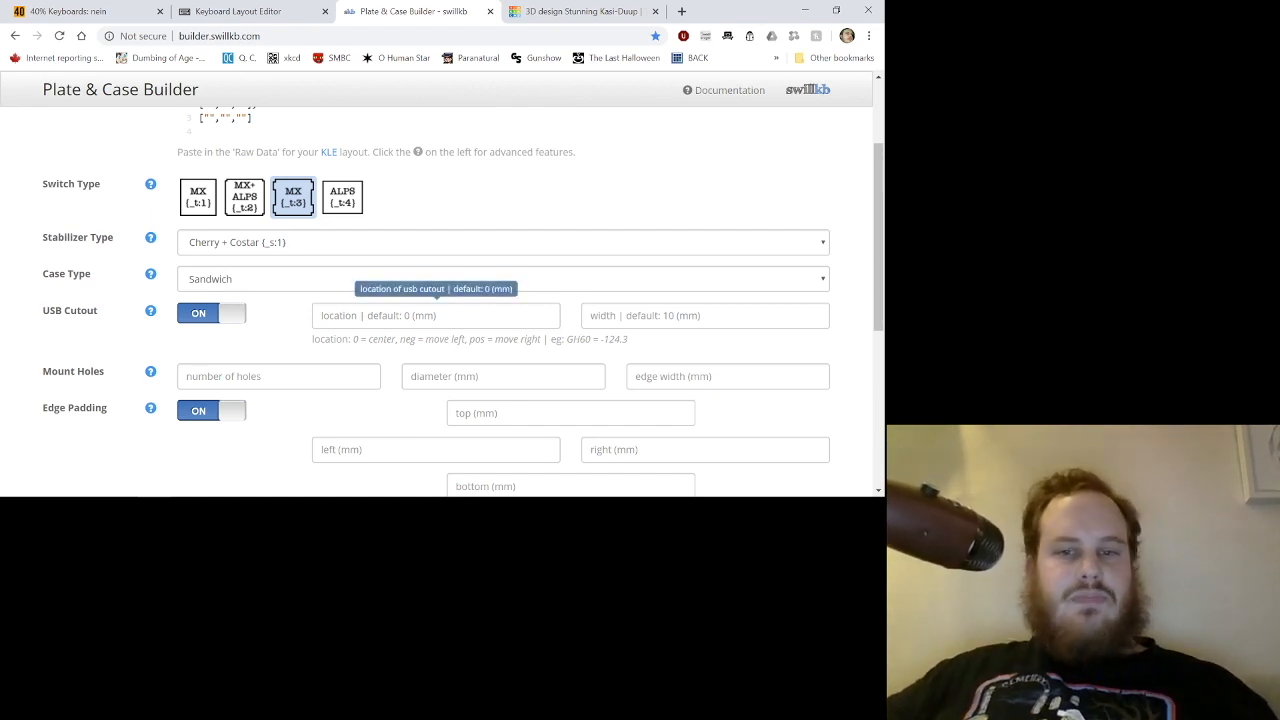
click(705, 316)
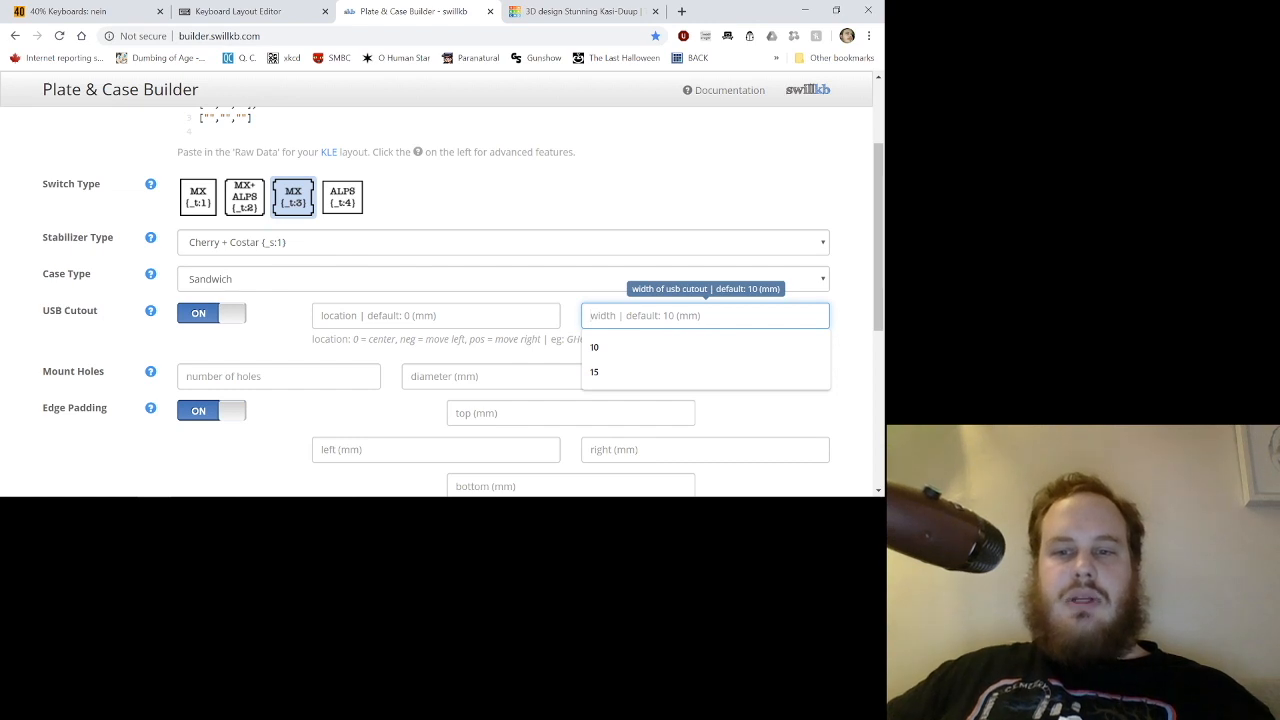
key(Down)
key(Down)
key(Return)
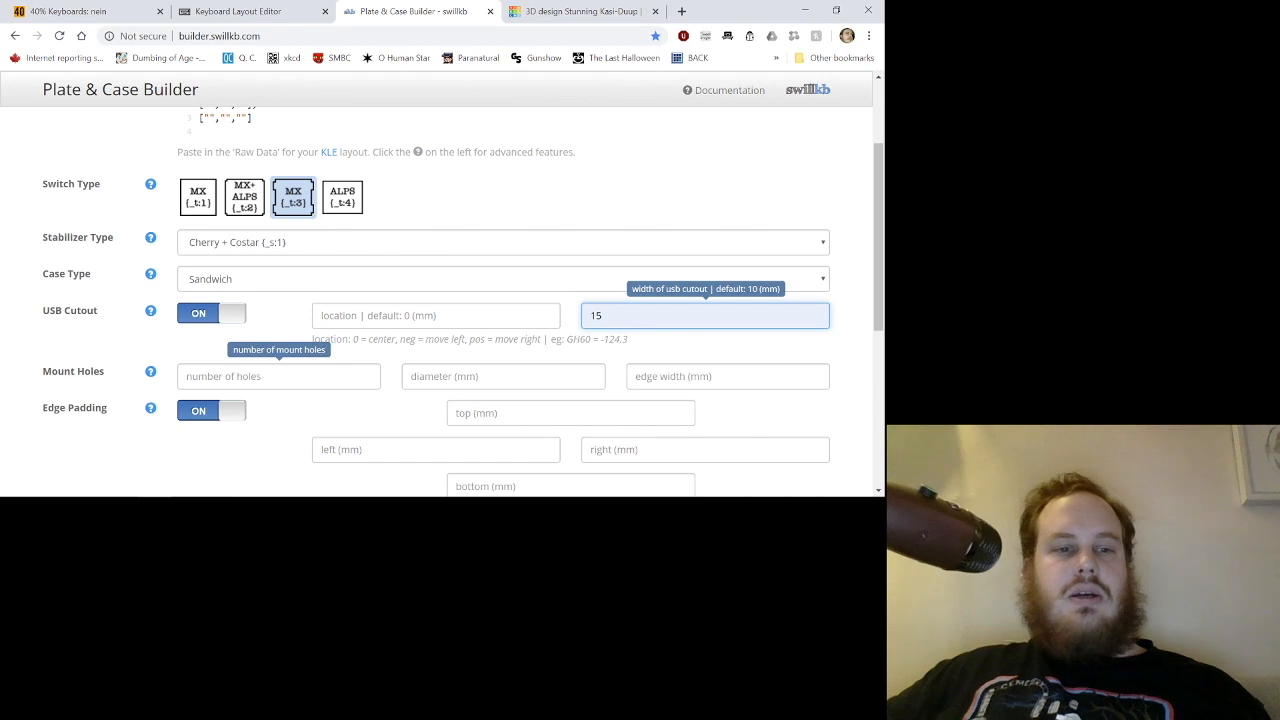
Set the case to have 4 mount holes with a diameter of 3 mm.
click(279, 376)
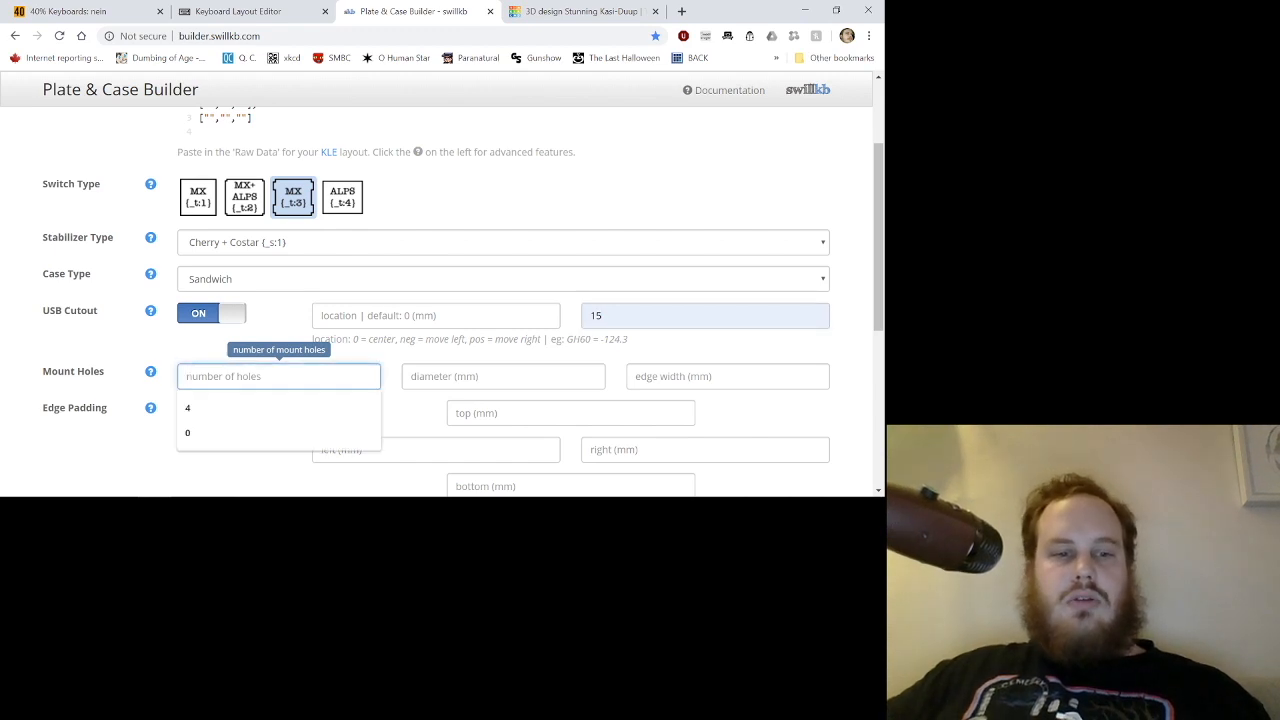
key(Down)
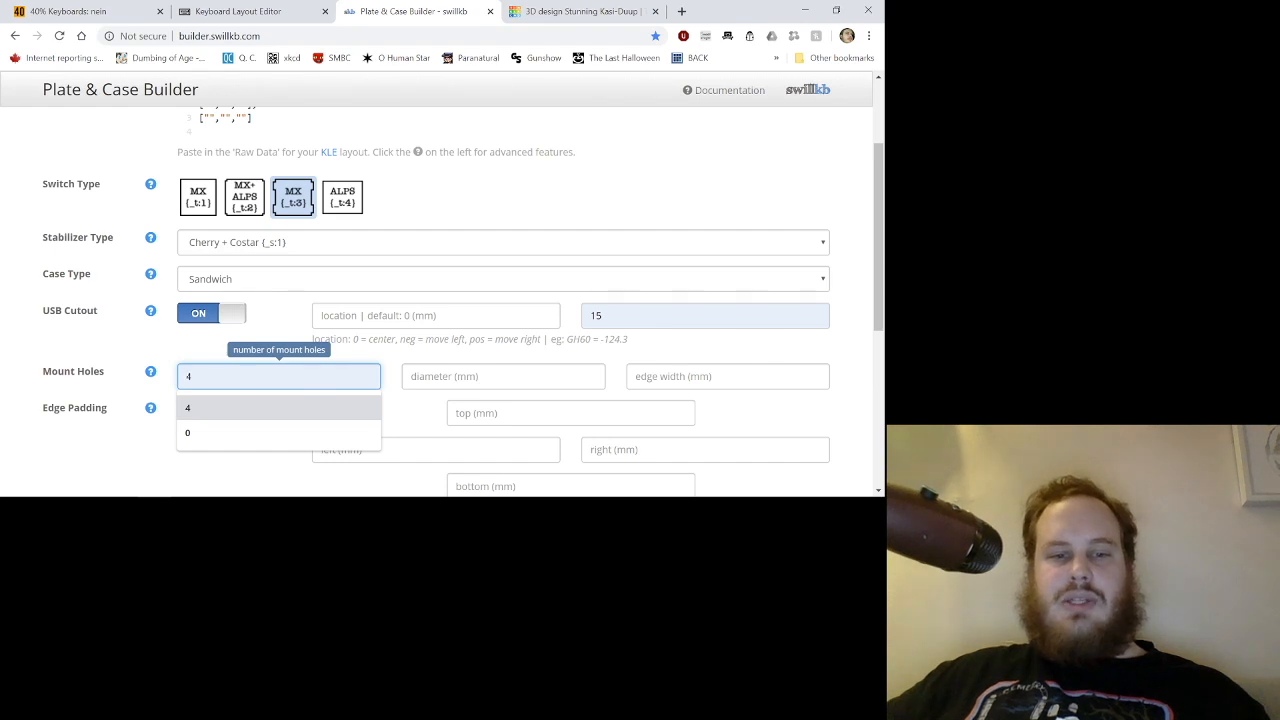
click(279, 376)
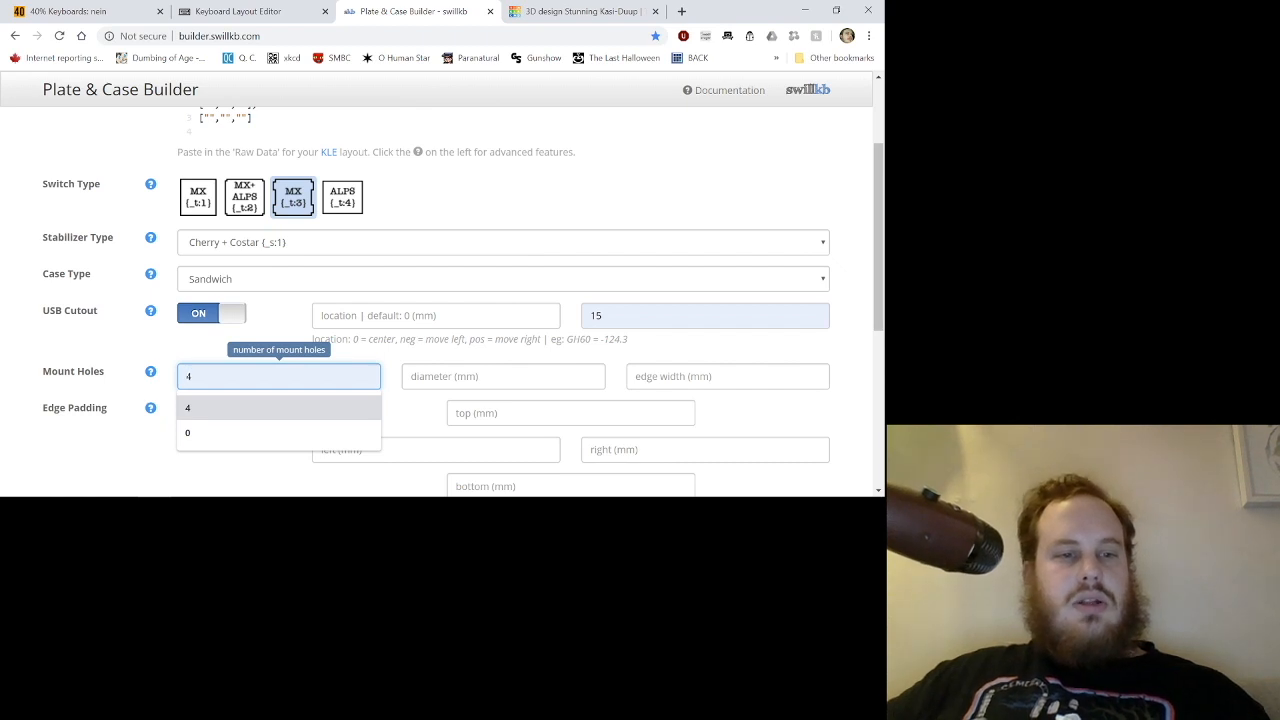
click(279, 408)
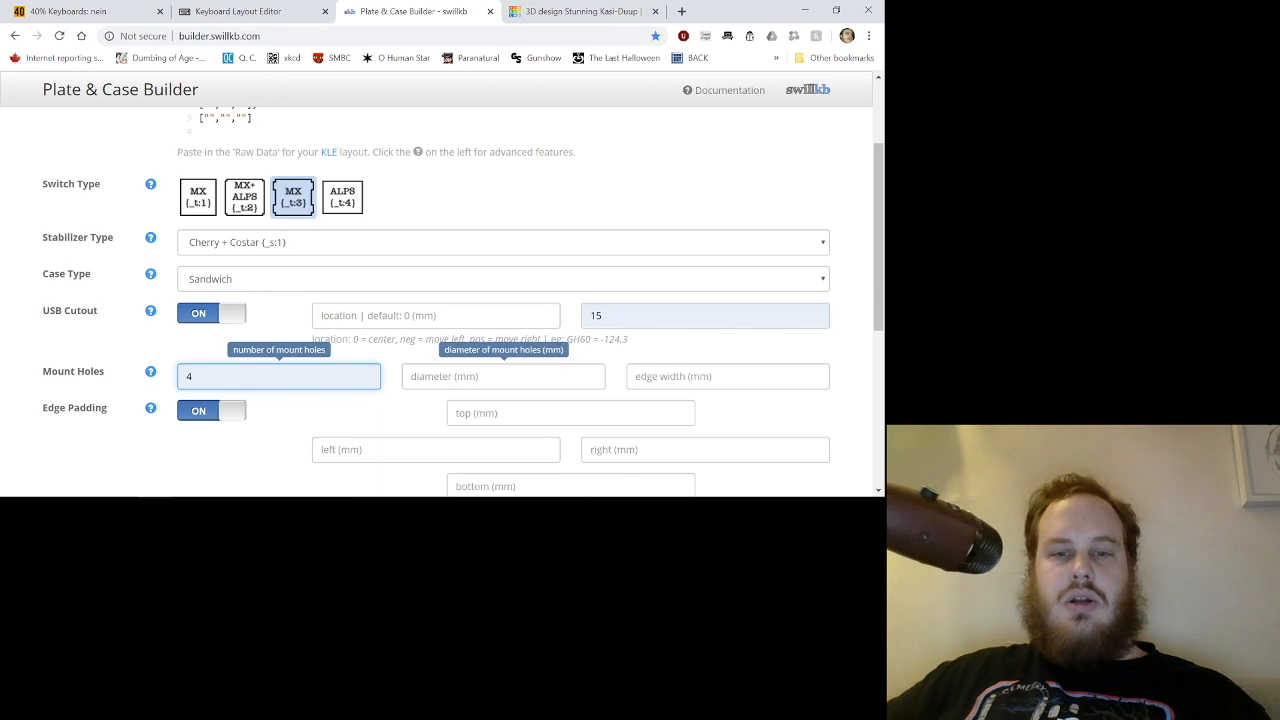
click(503, 377)
key(Down)
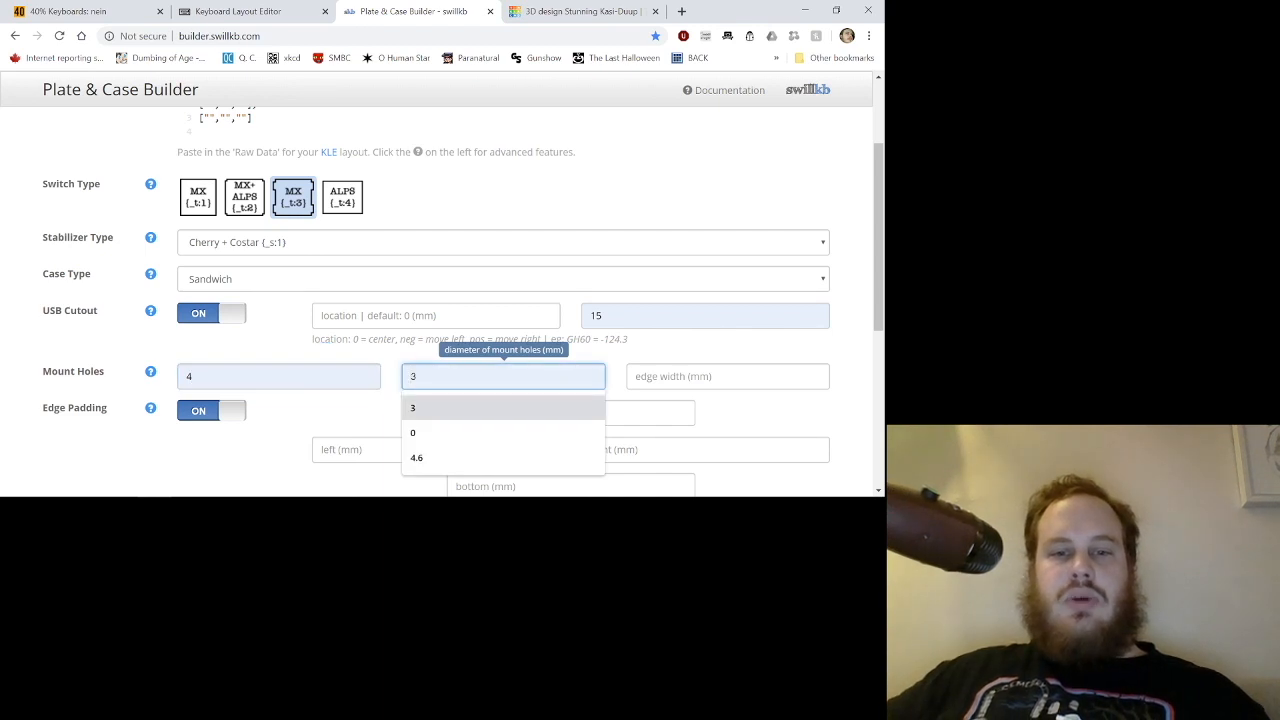
key(Return)
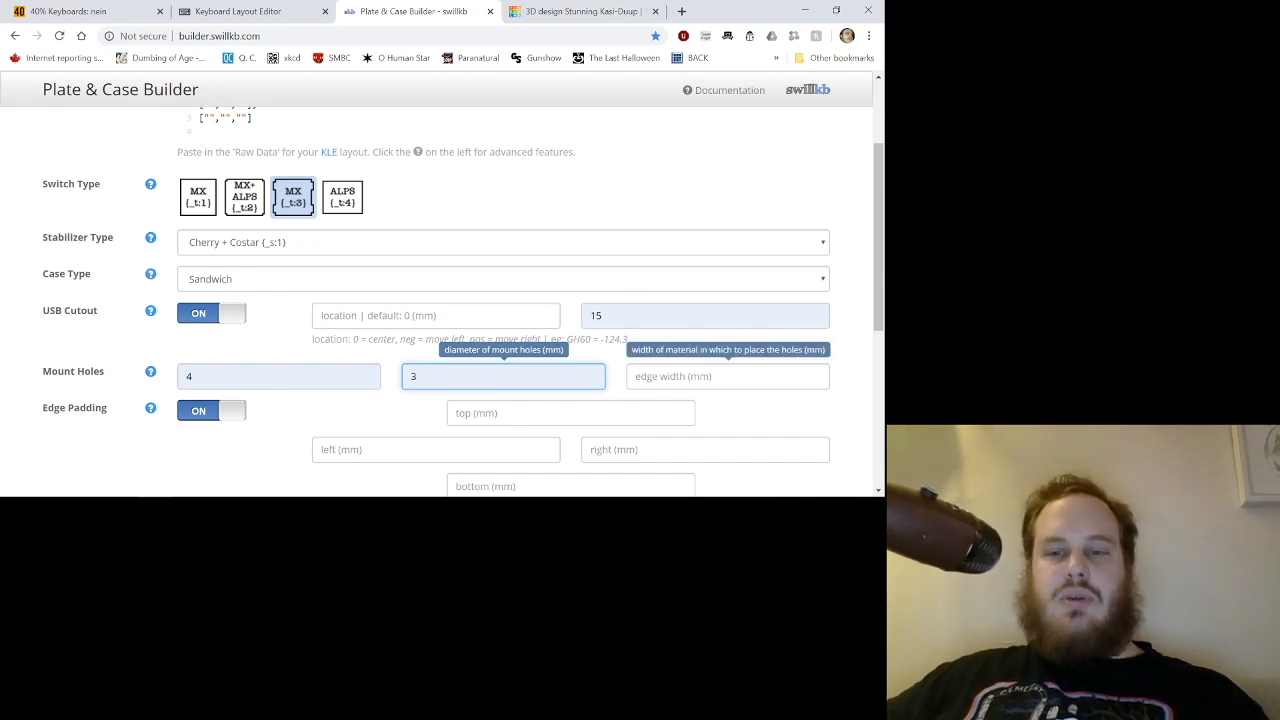
Set the edge width of the material holding the mount holes to 6 mm.
click(728, 377)
click(762, 411)
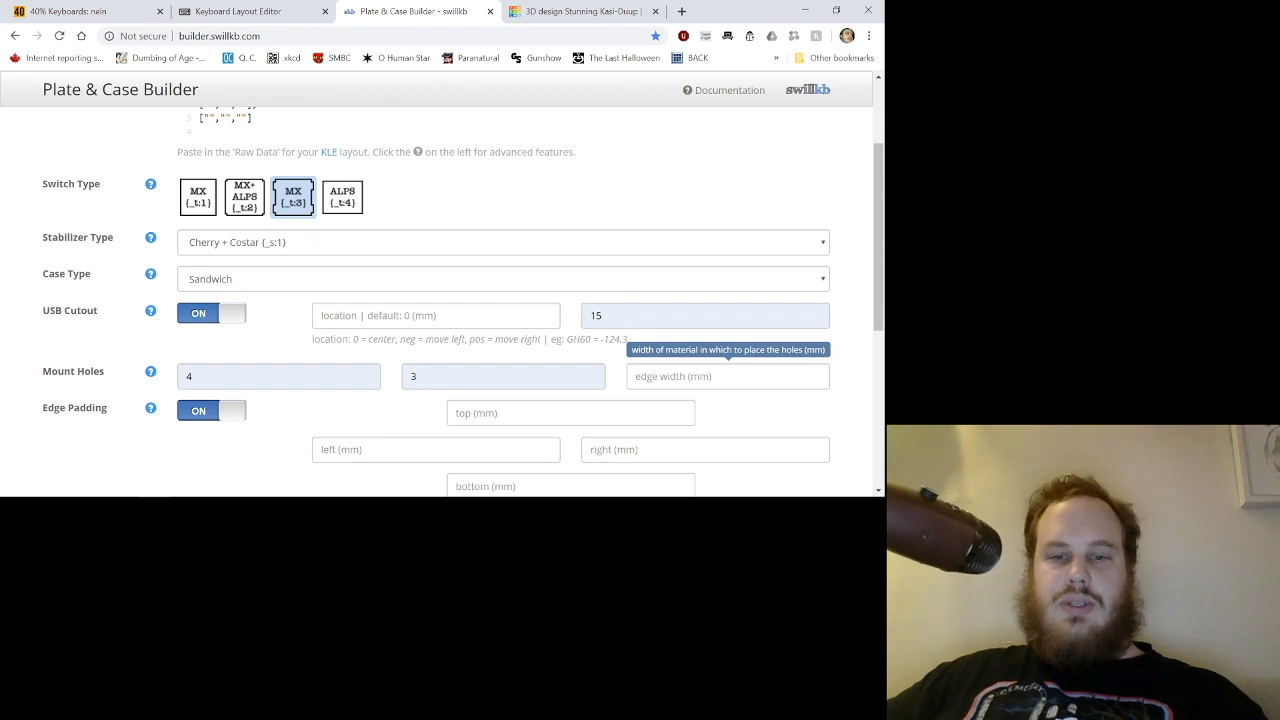
scroll(728, 376, down, 1)
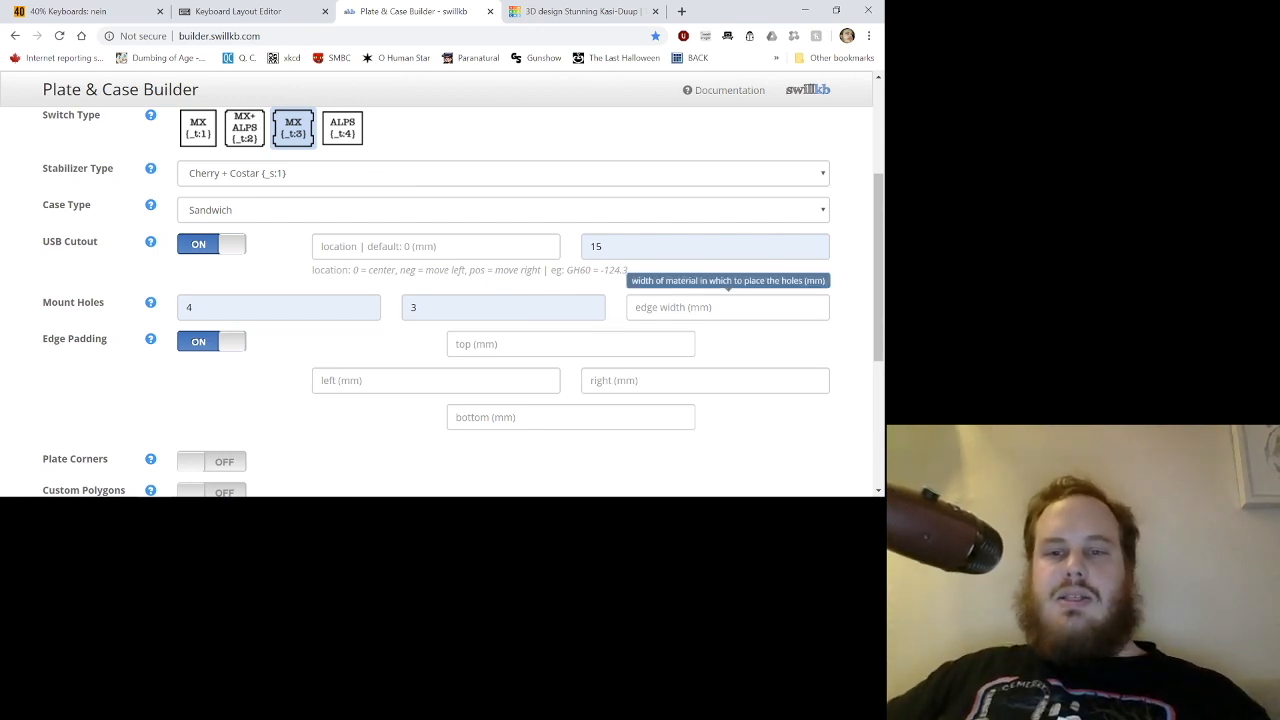
click(728, 307)
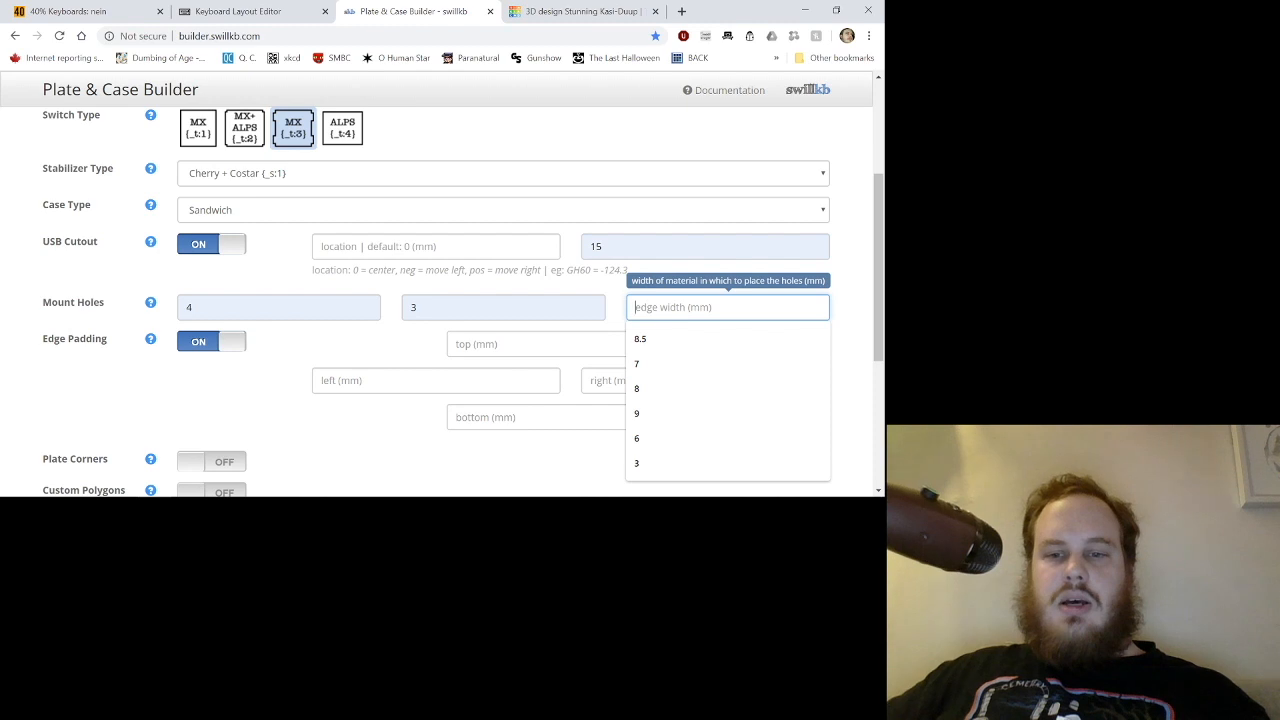
key(Down)
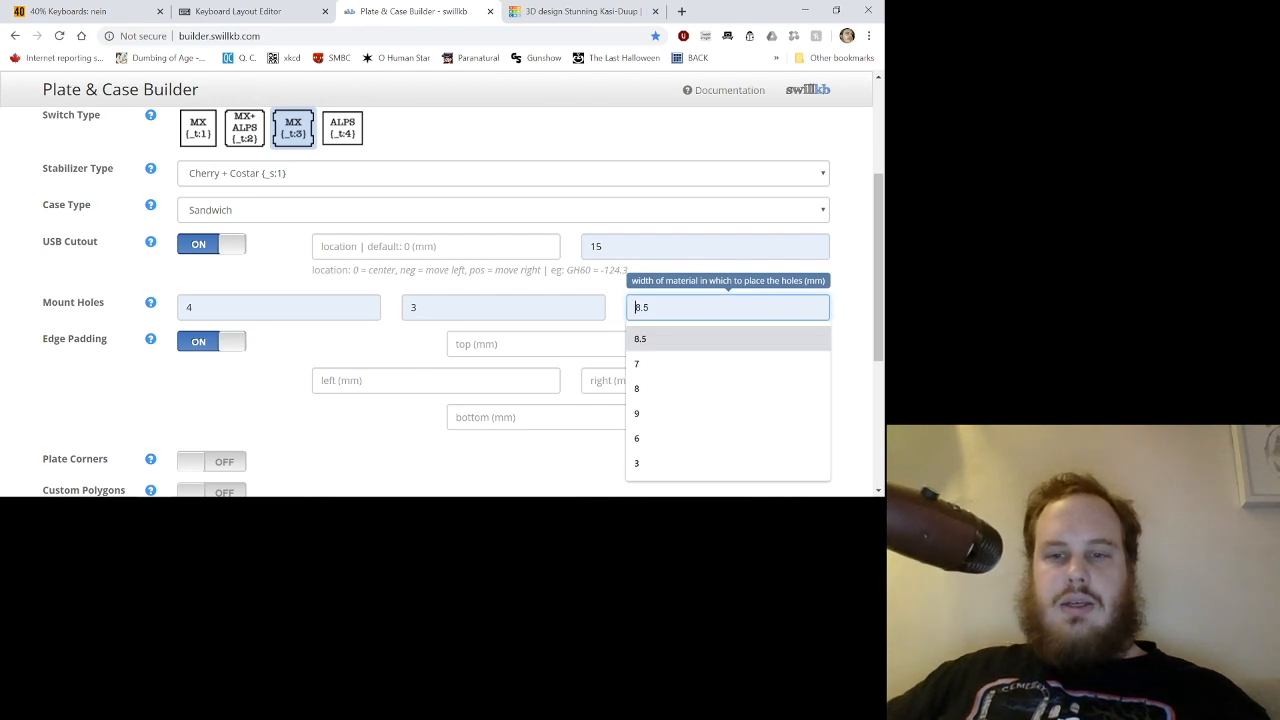
key(Down)
key(Down)
key(Down)
key(Down)
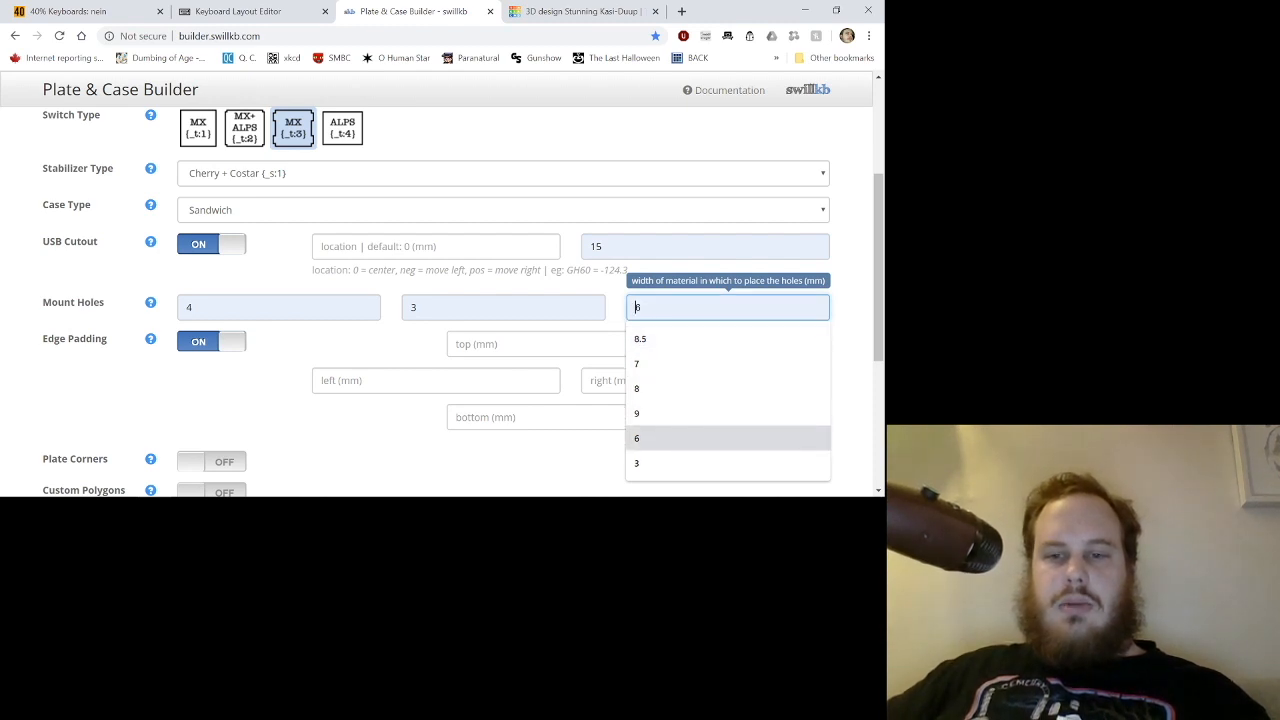
click(664, 438)
Set the top and left edge padding of the case to 5 mm each.
click(571, 344)
key(Up)
key(Up)
key(Up)
key(Up)
key(Up)
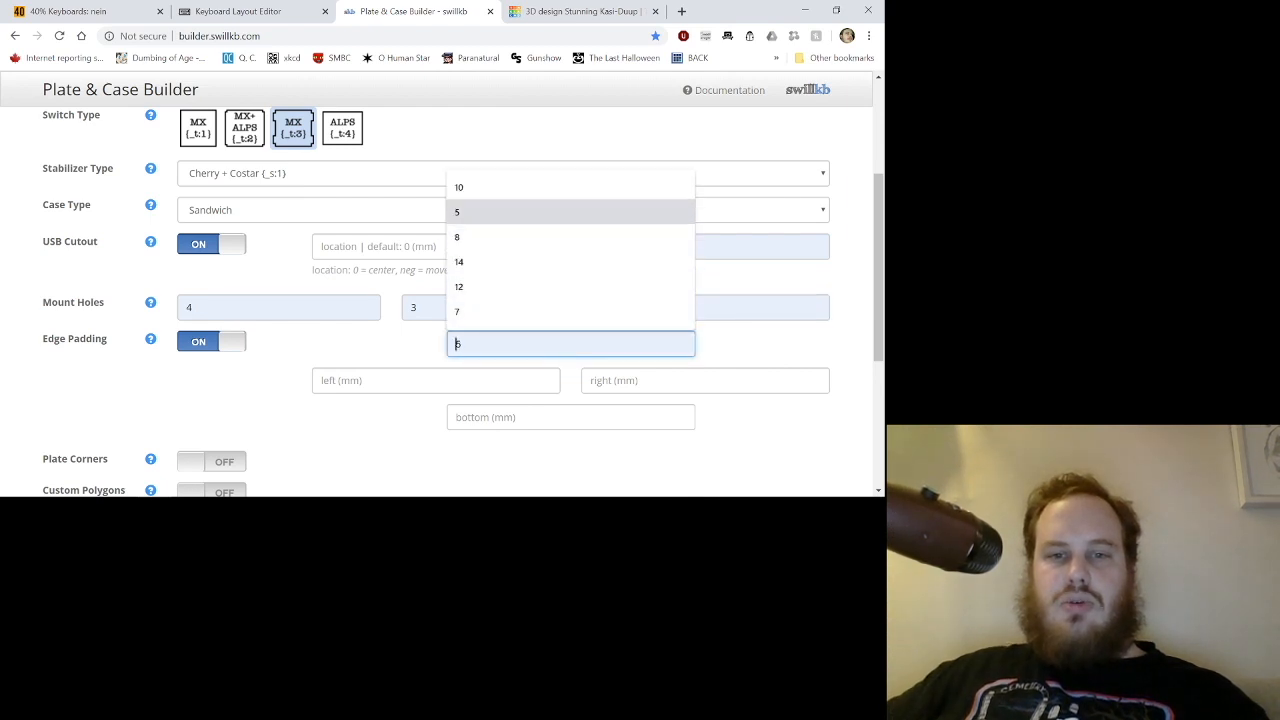
key(Return)
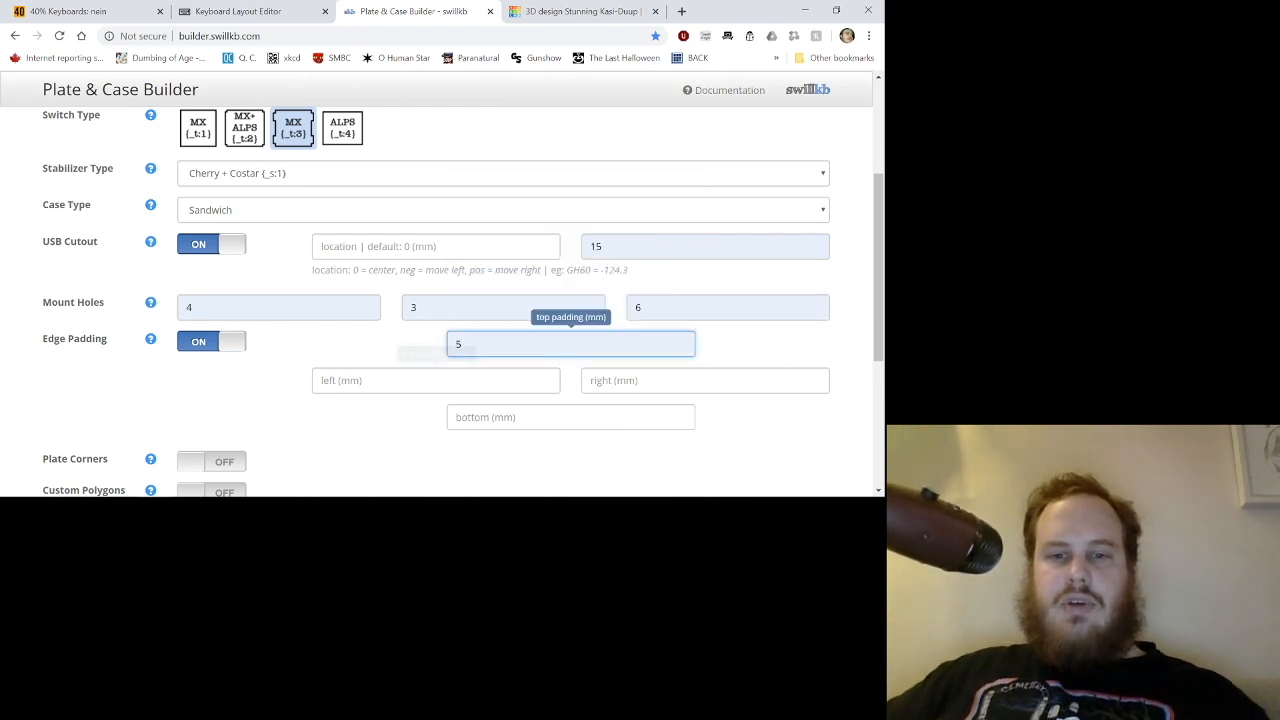
key(Tab)
key(Down)
key(Down)
key(Return)
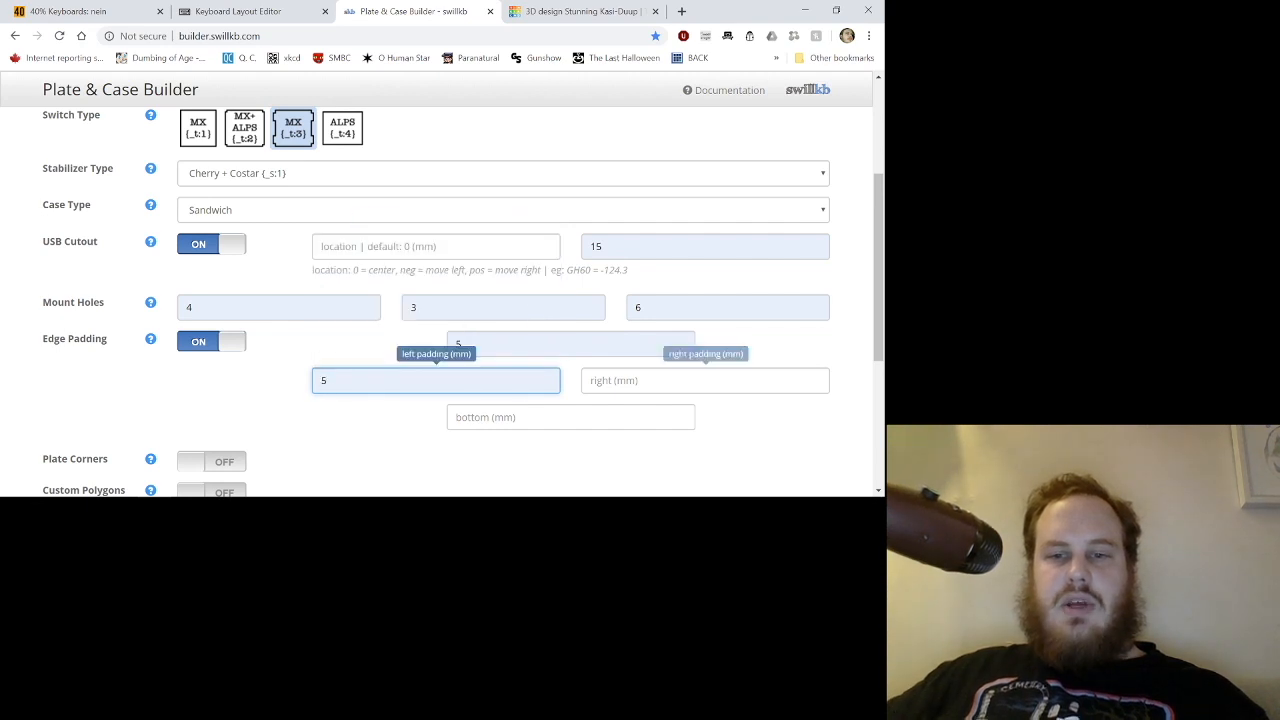
Set the right and bottom edge padding to 5 mm each.
key(Tab)
key(Up)
key(Up)
key(Up)
key(Up)
key(Up)
key(Return)
key(Tab)
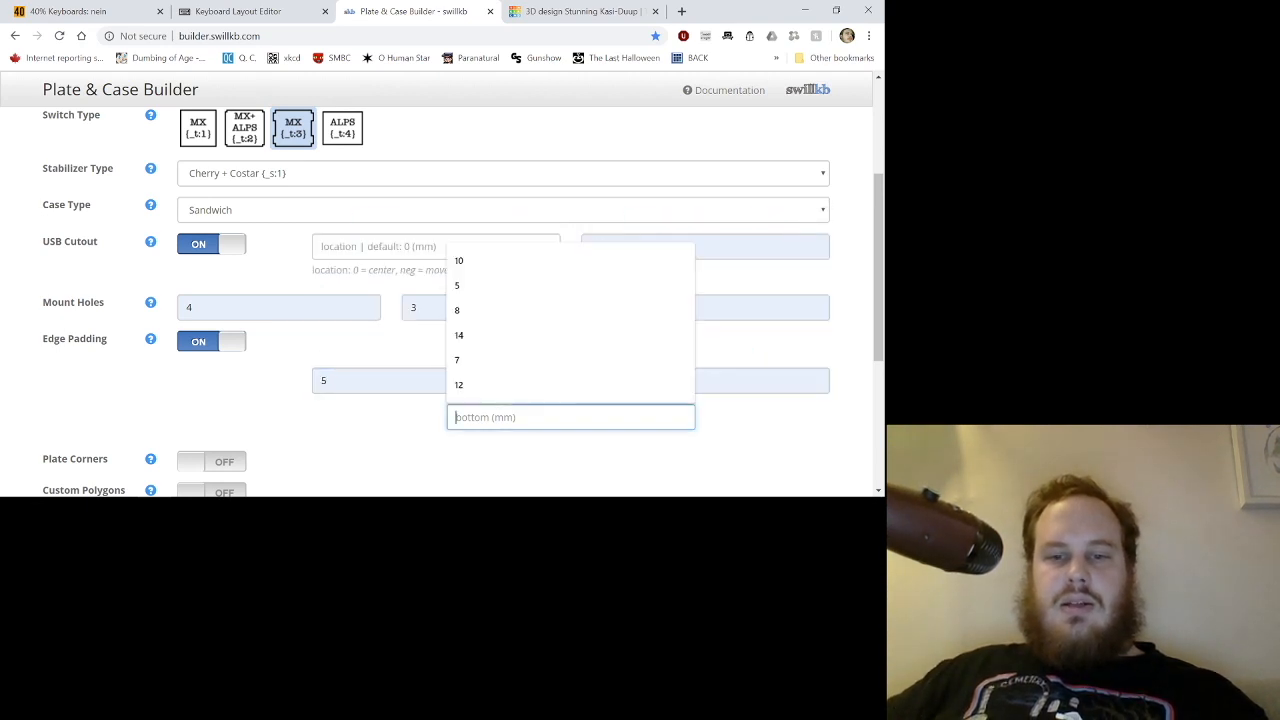
key(Down)
key(Down)
key(Return)
Enable rounded plate corners with a 6 mm radius and try to draw the CAD files.
scroll(440, 300, down, 2)
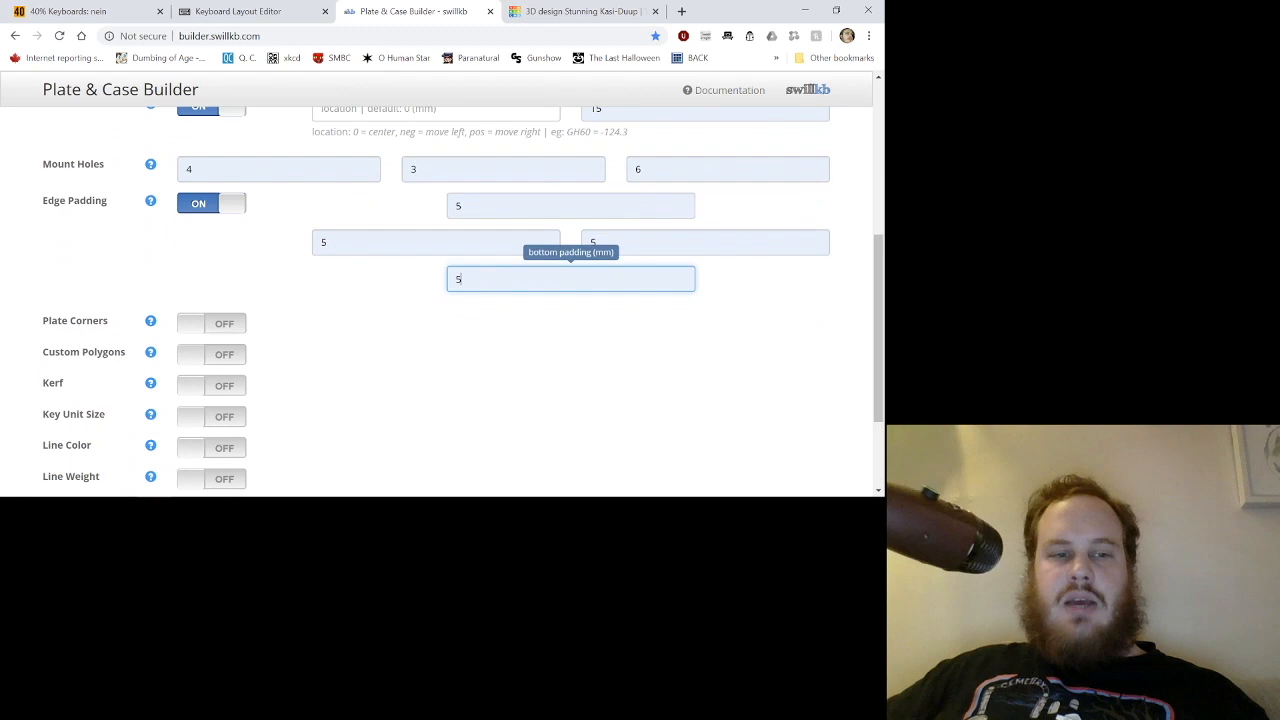
click(212, 323)
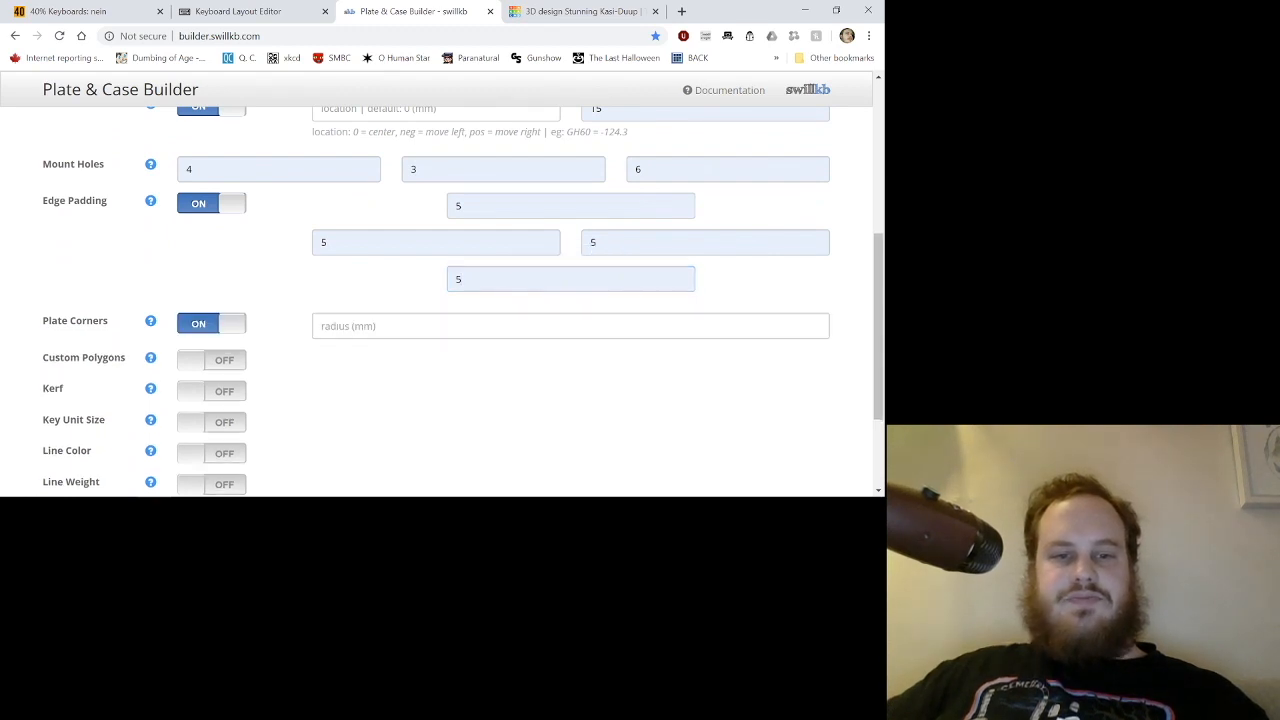
click(400, 326)
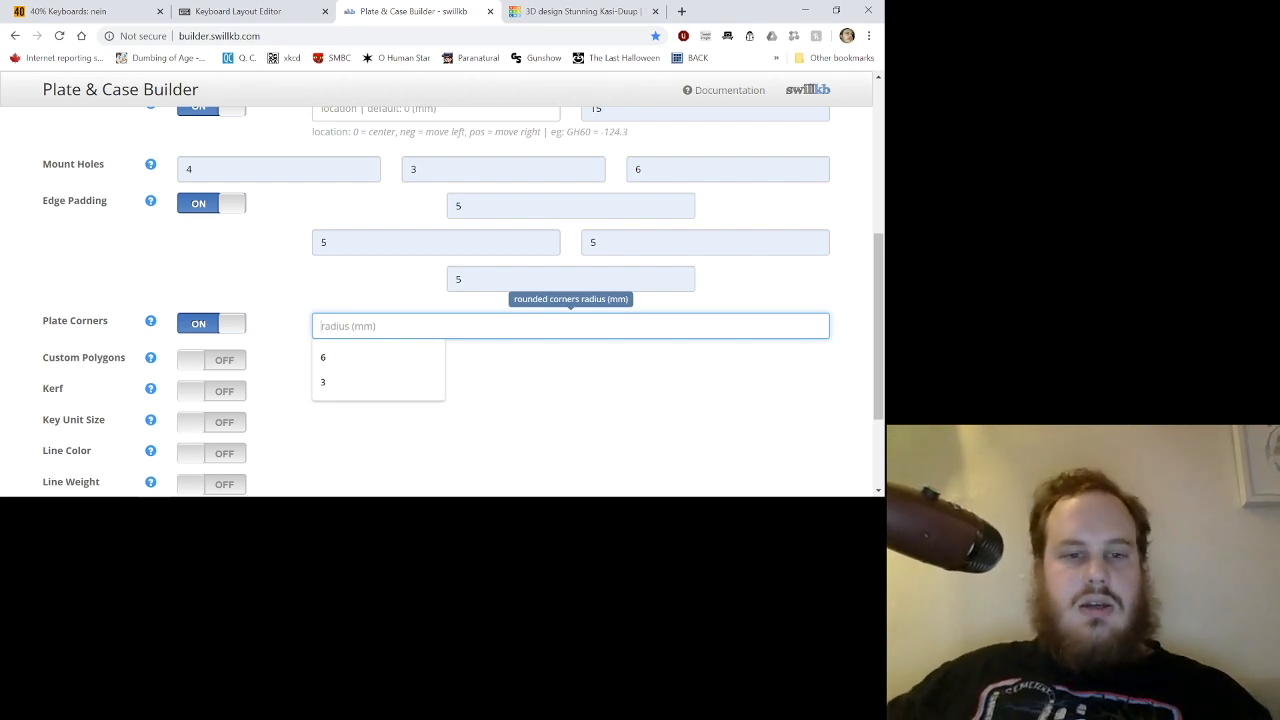
key(Down)
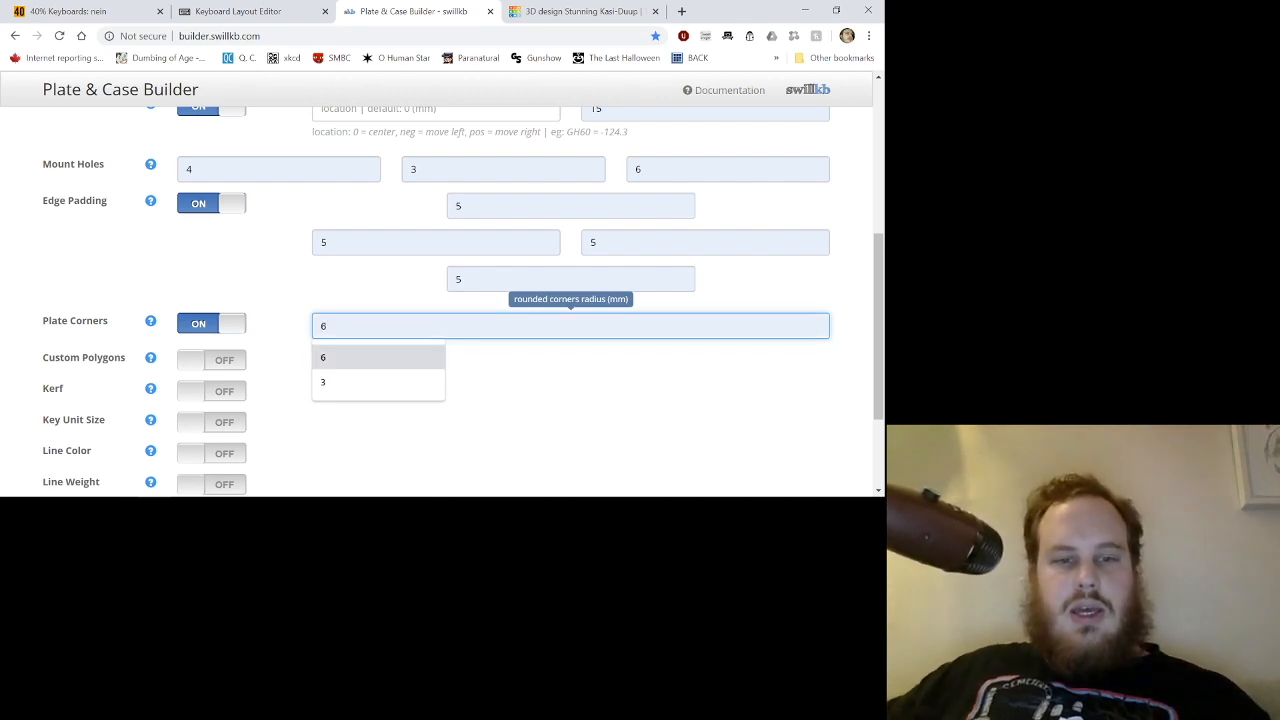
key(Return)
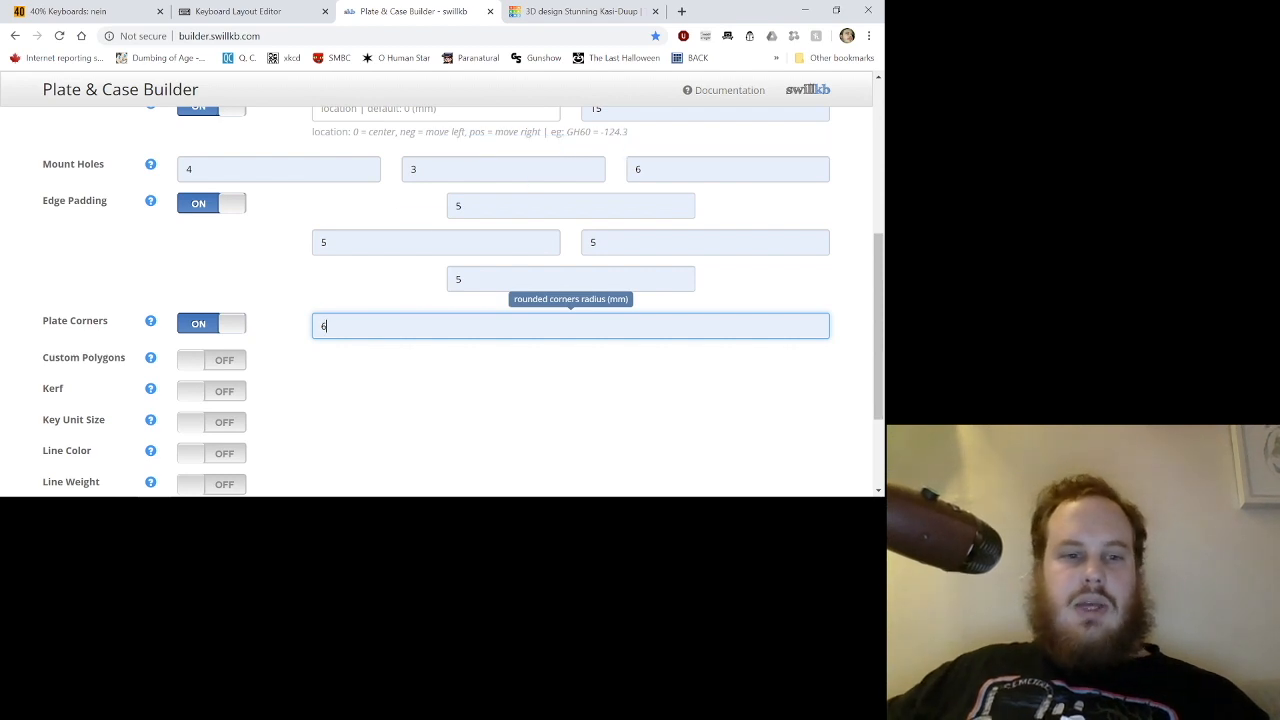
scroll(463, 300, down, 1)
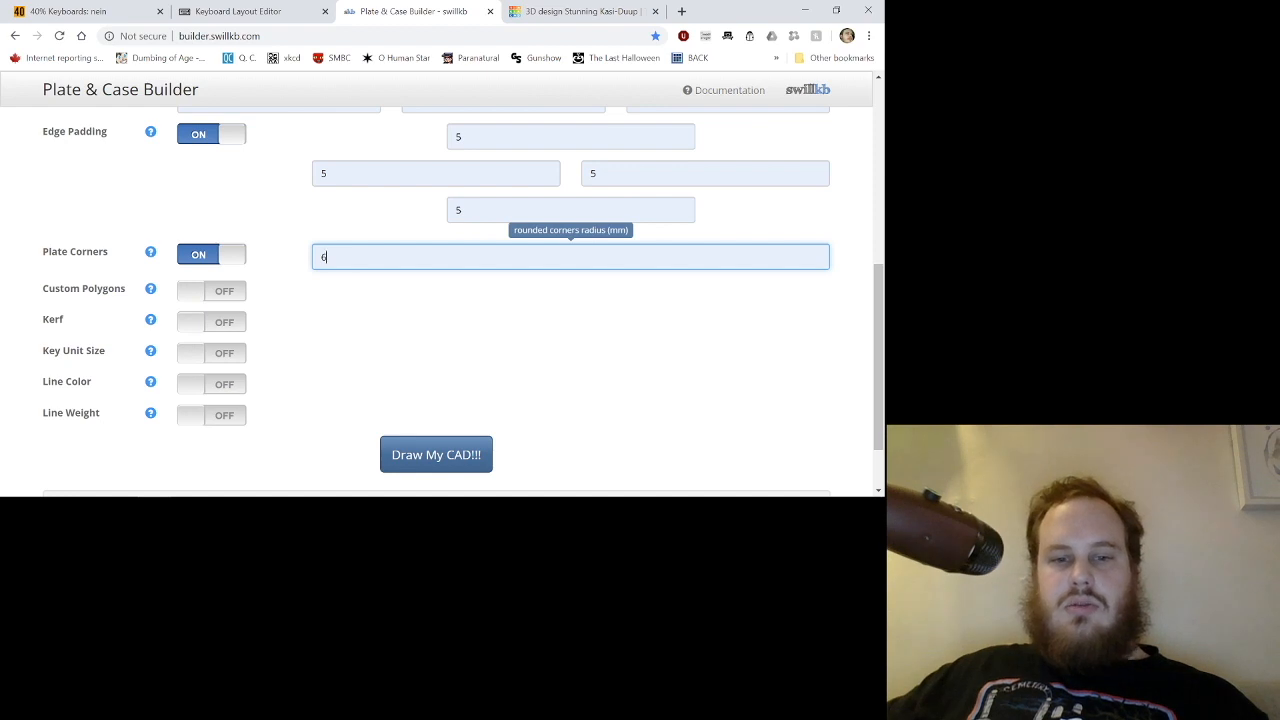
click(436, 454)
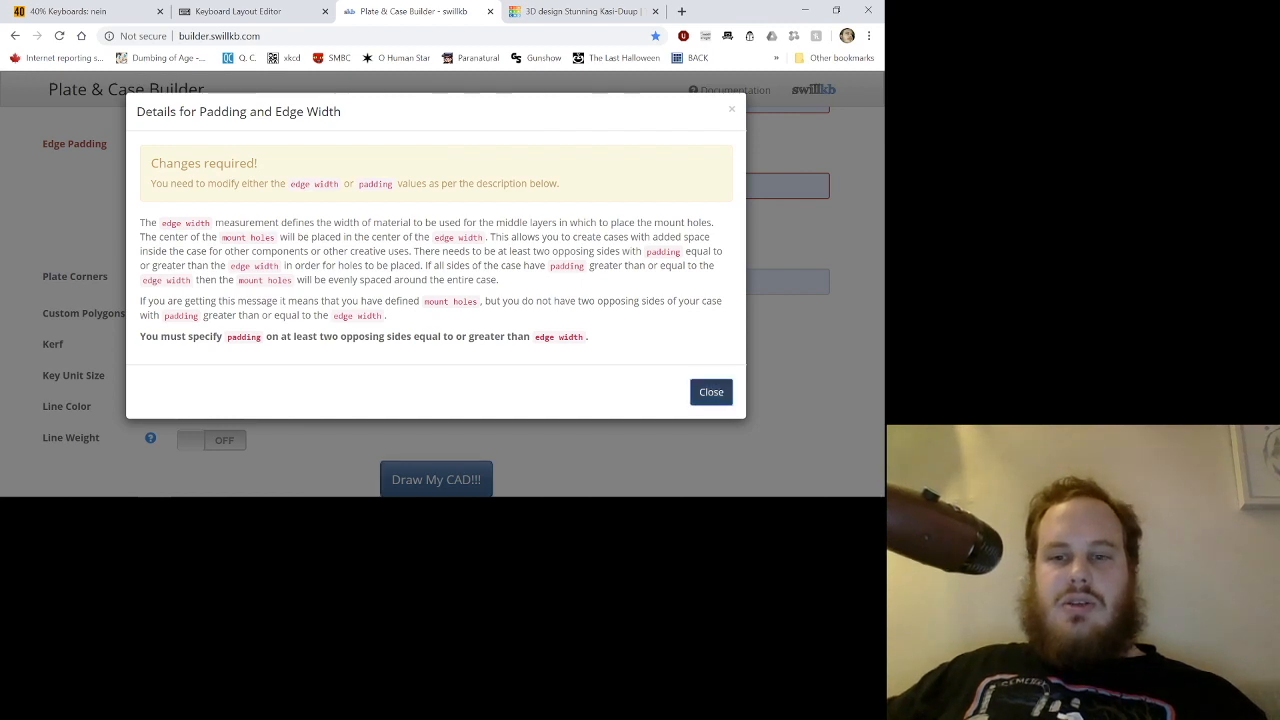
Dismiss the padding details, set the mount holes' edge width to 2.5 mm and try to redraw the CAD.
click(711, 391)
scroll(700, 390, up, 3)
scroll(700, 300, down, 1)
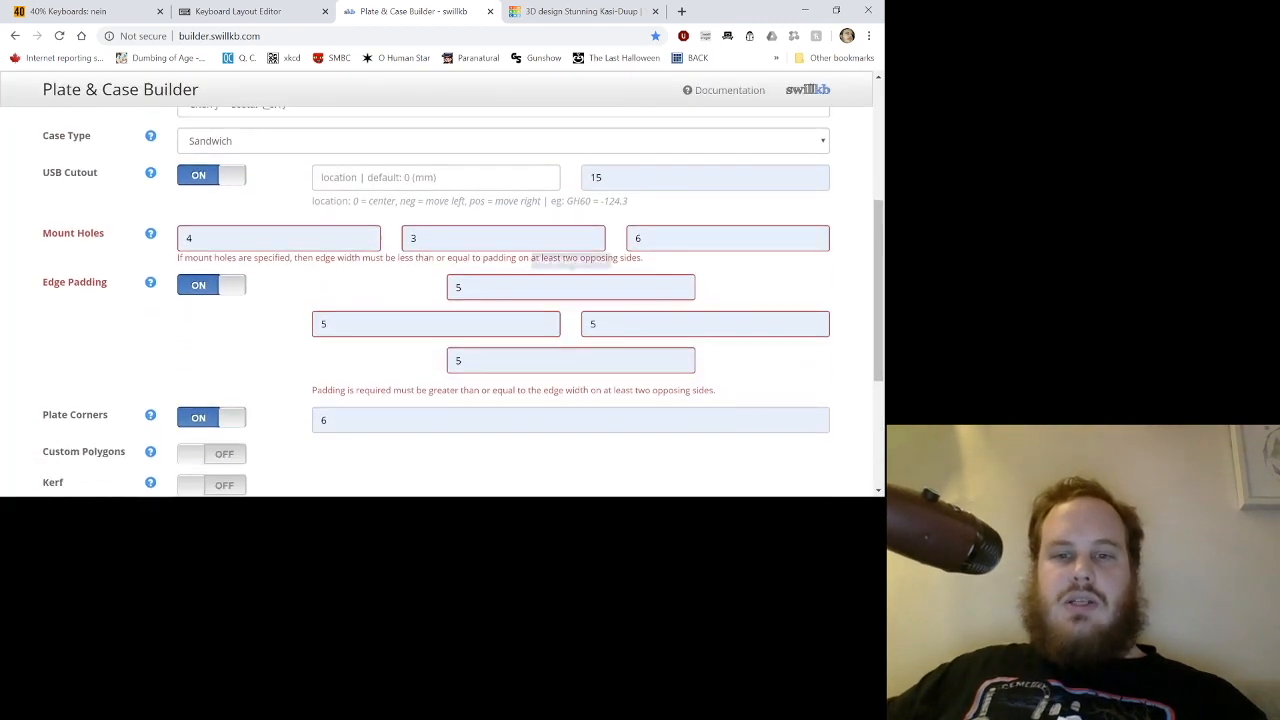
click(700, 238)
key(BackSpace)
text(2)
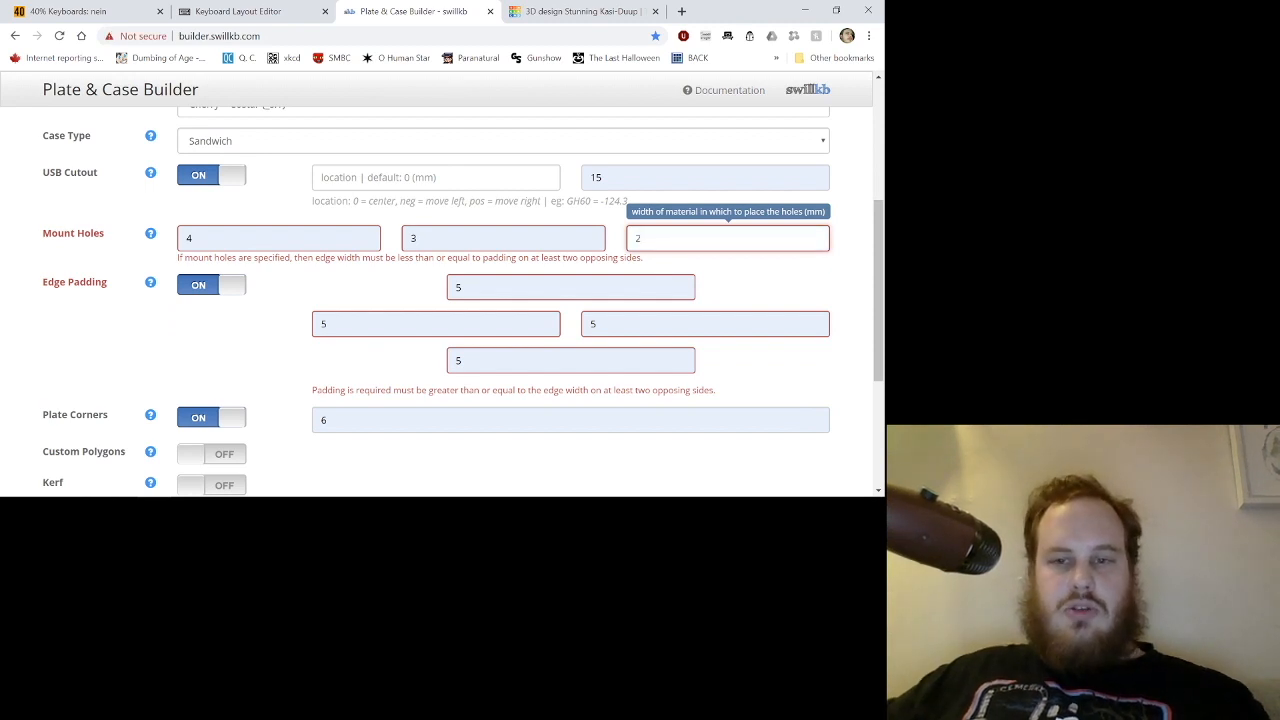
text(.5)
scroll(440, 300, down, 3)
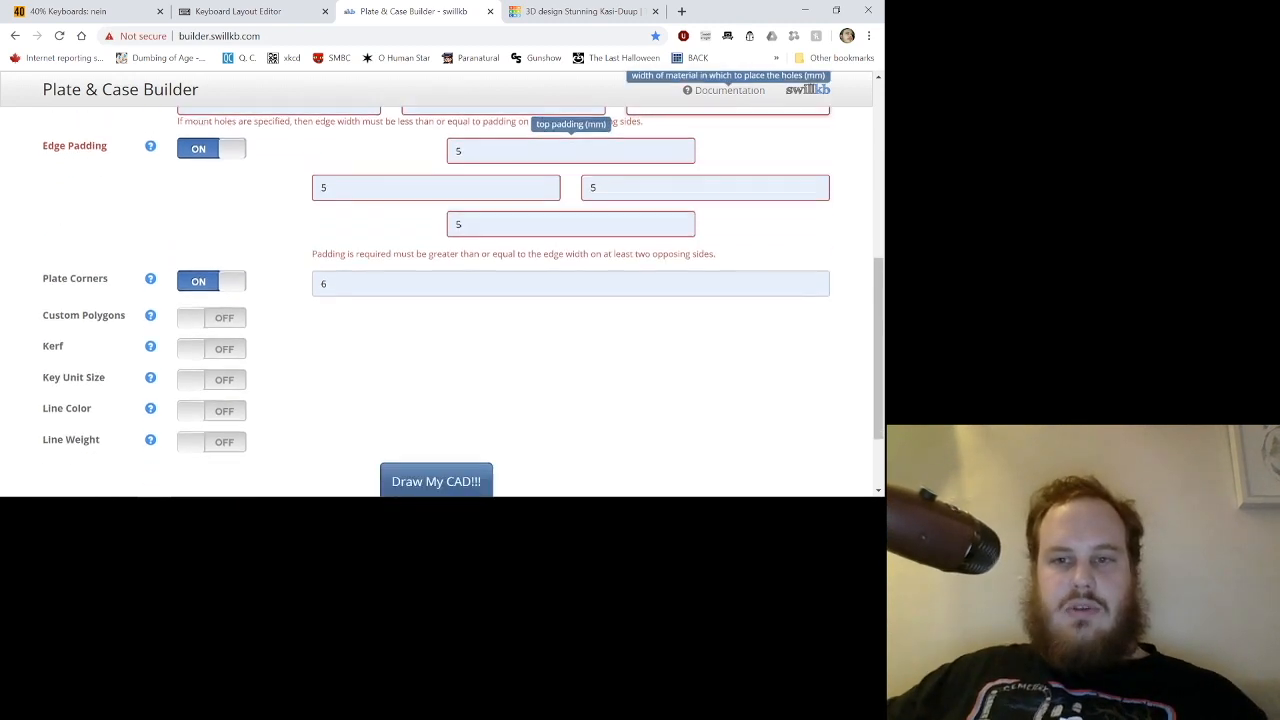
click(436, 375)
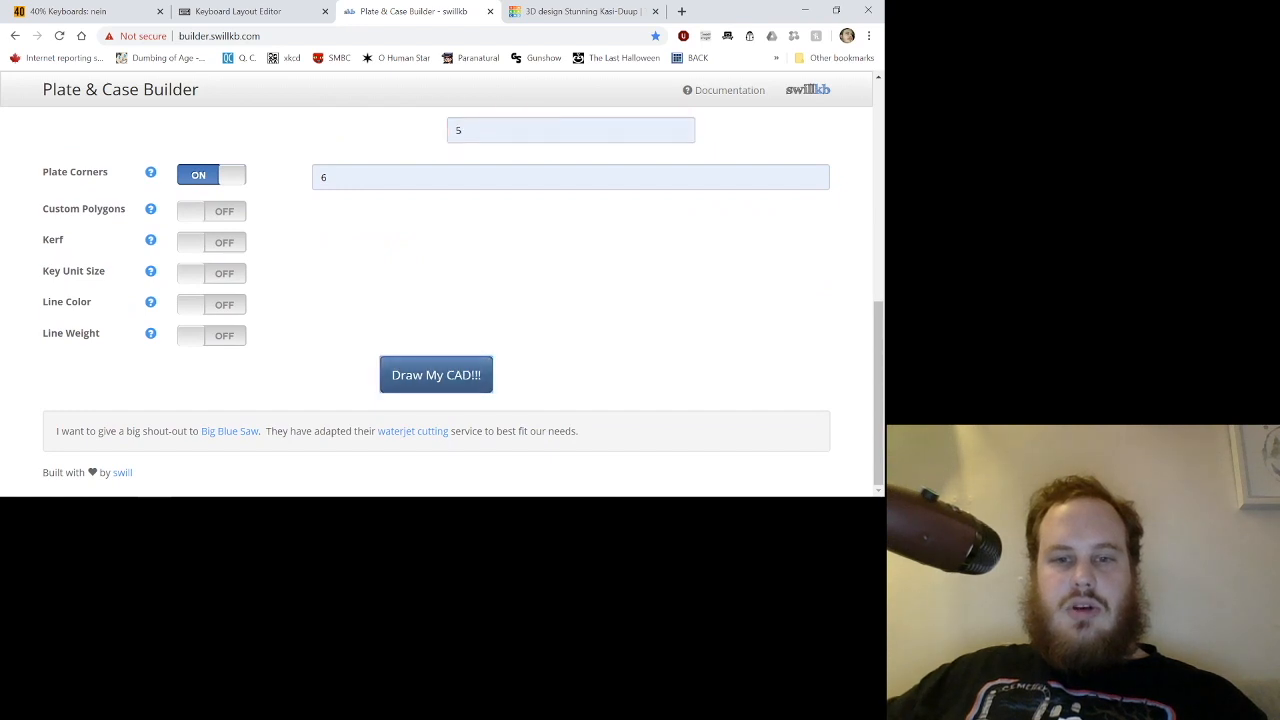
Set the edge width of the mount-hole material to 4 mm.
scroll(436, 300, up, 3)
scroll(436, 300, down, 1)
scroll(436, 300, up, 1)
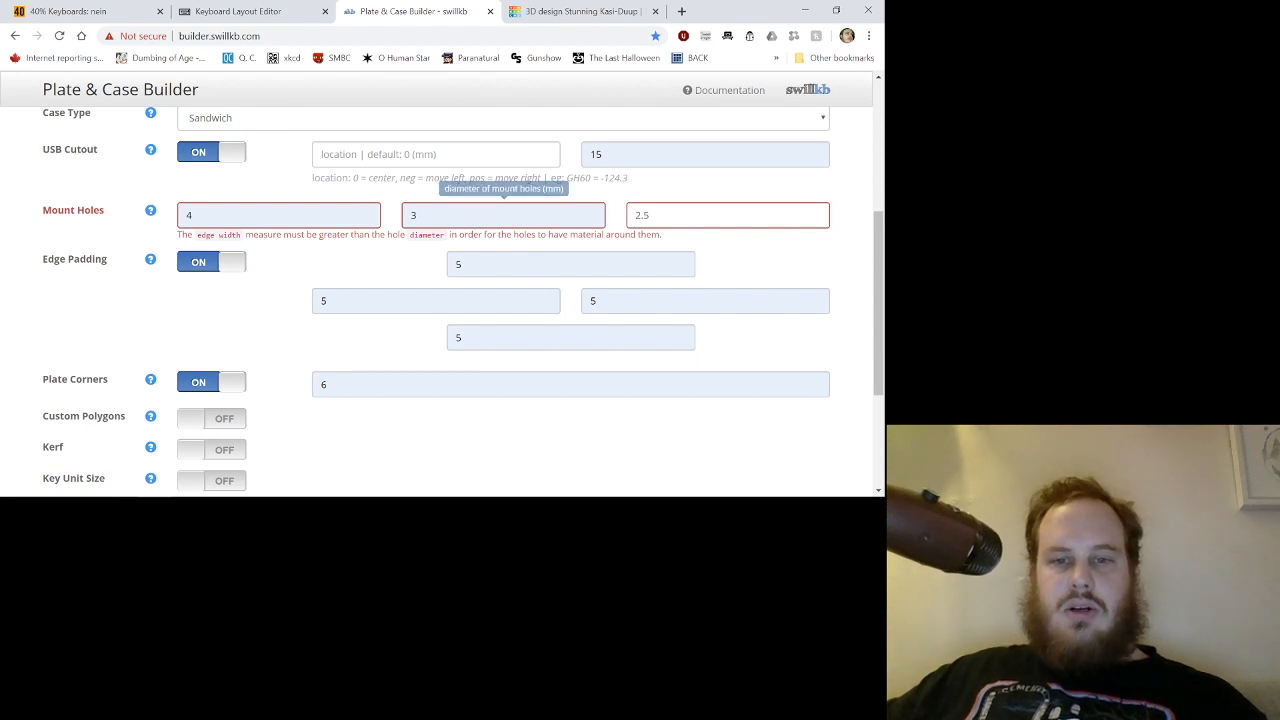
double_click(649, 215)
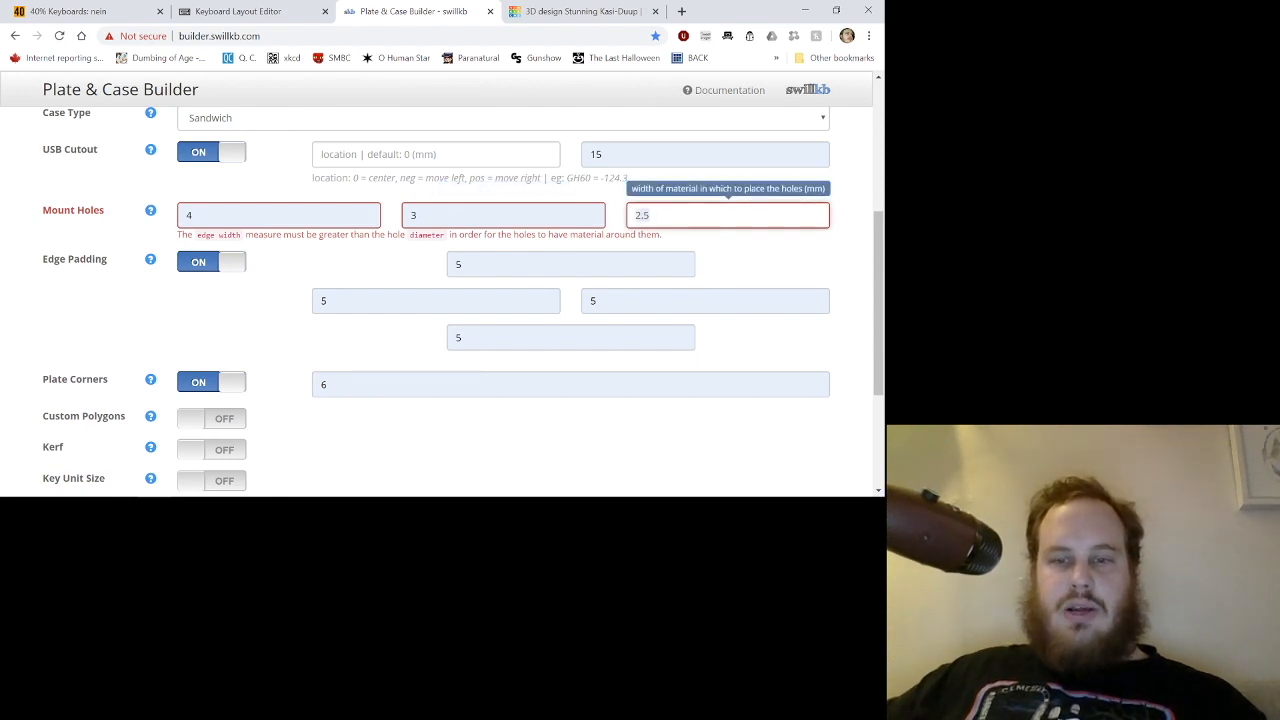
text(4)
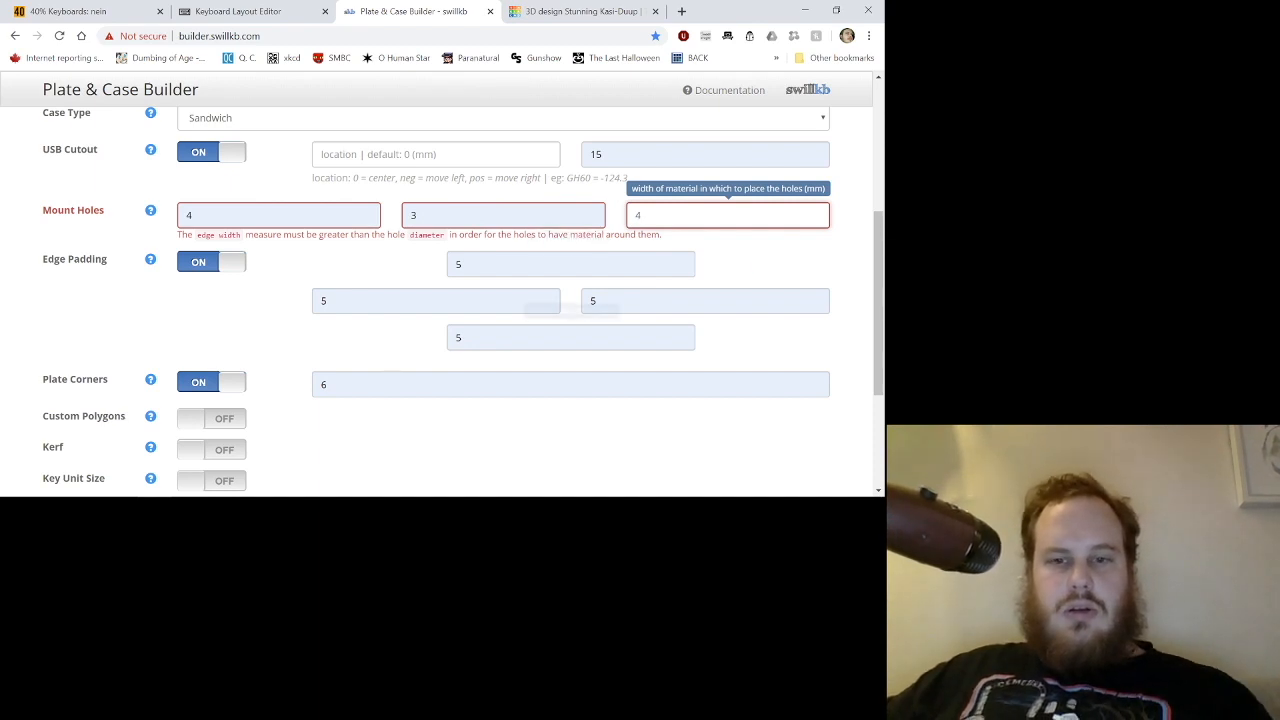
Draw the CAD files and examine the switch, open, closed and bottom layers of the case.
scroll(436, 300, down, 3)
click(436, 375)
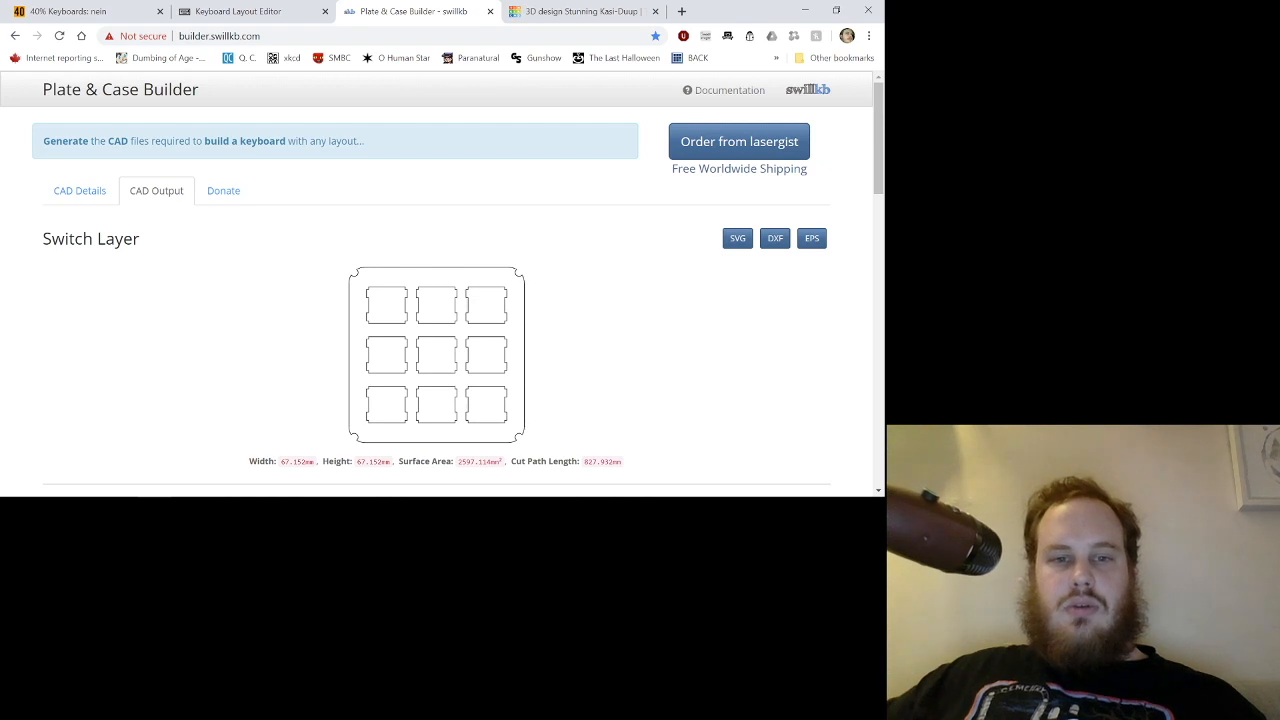
scroll(463, 300, down, 10)
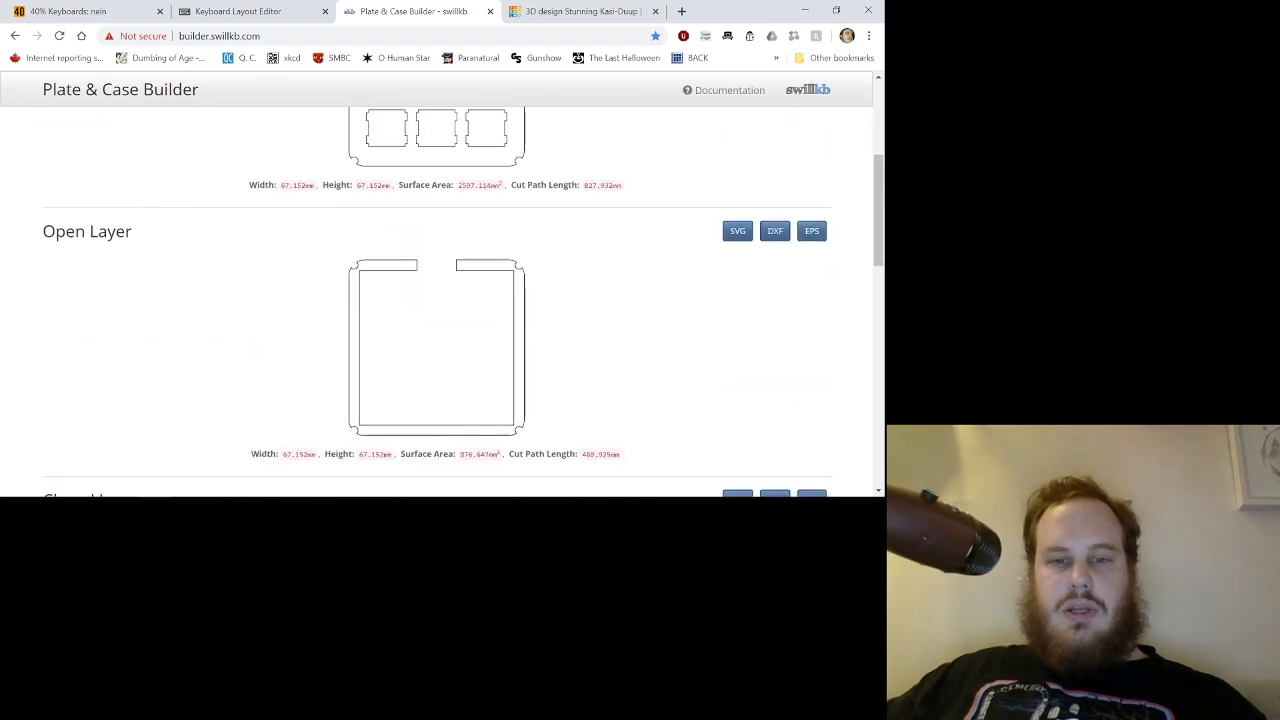
scroll(463, 300, down, 5)
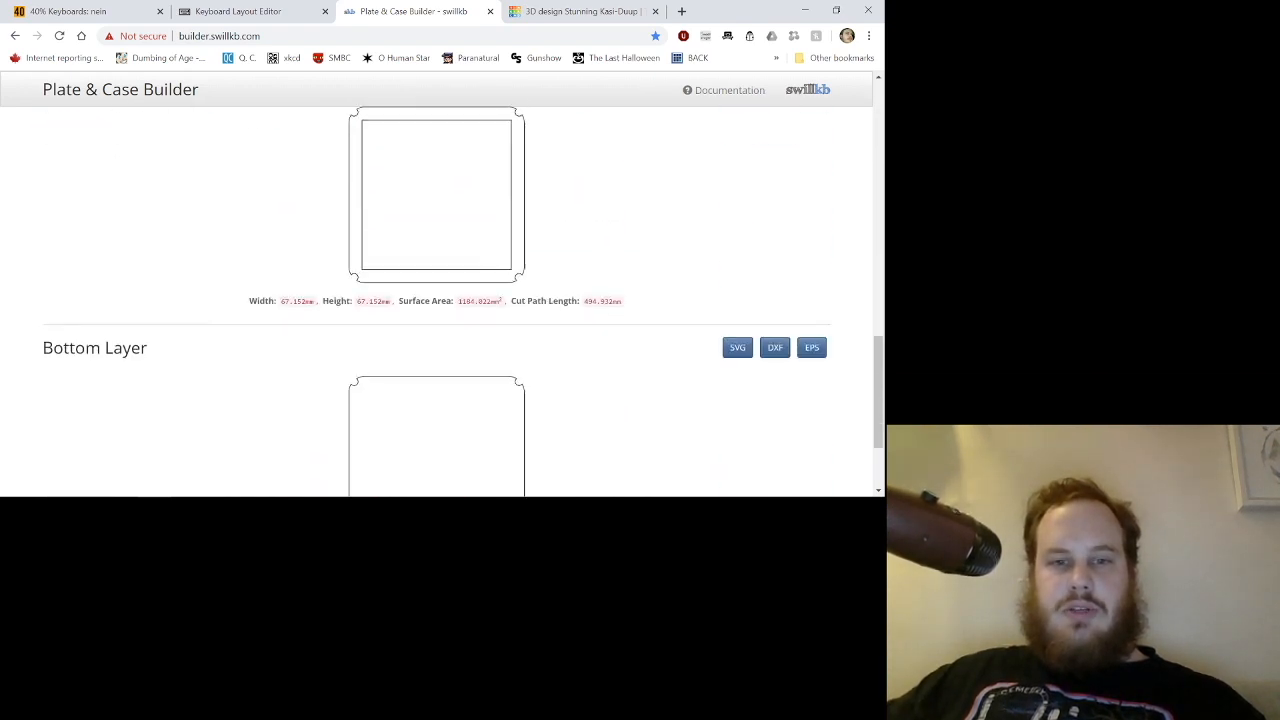
scroll(463, 300, up, 12)
scroll(463, 300, up, 3)
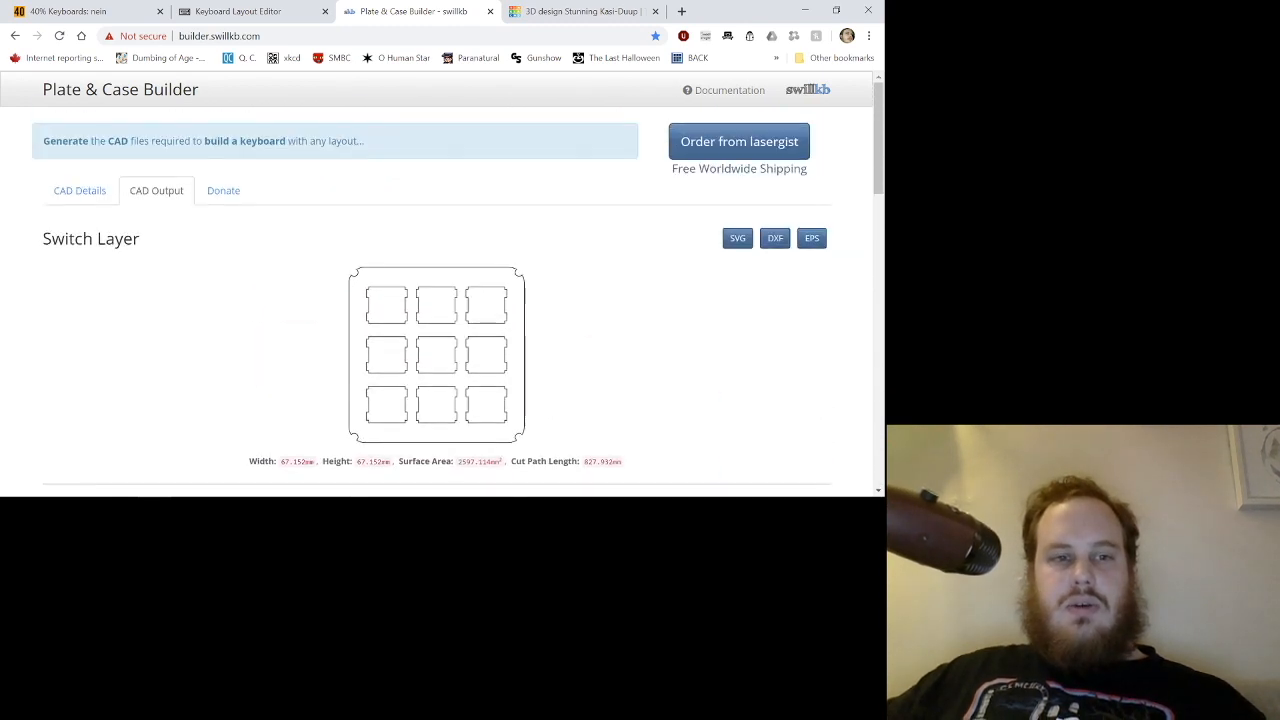
Return to the CAD details and set the mount holes' edge width to 9 mm.
click(79, 190)
scroll(463, 300, down, 4)
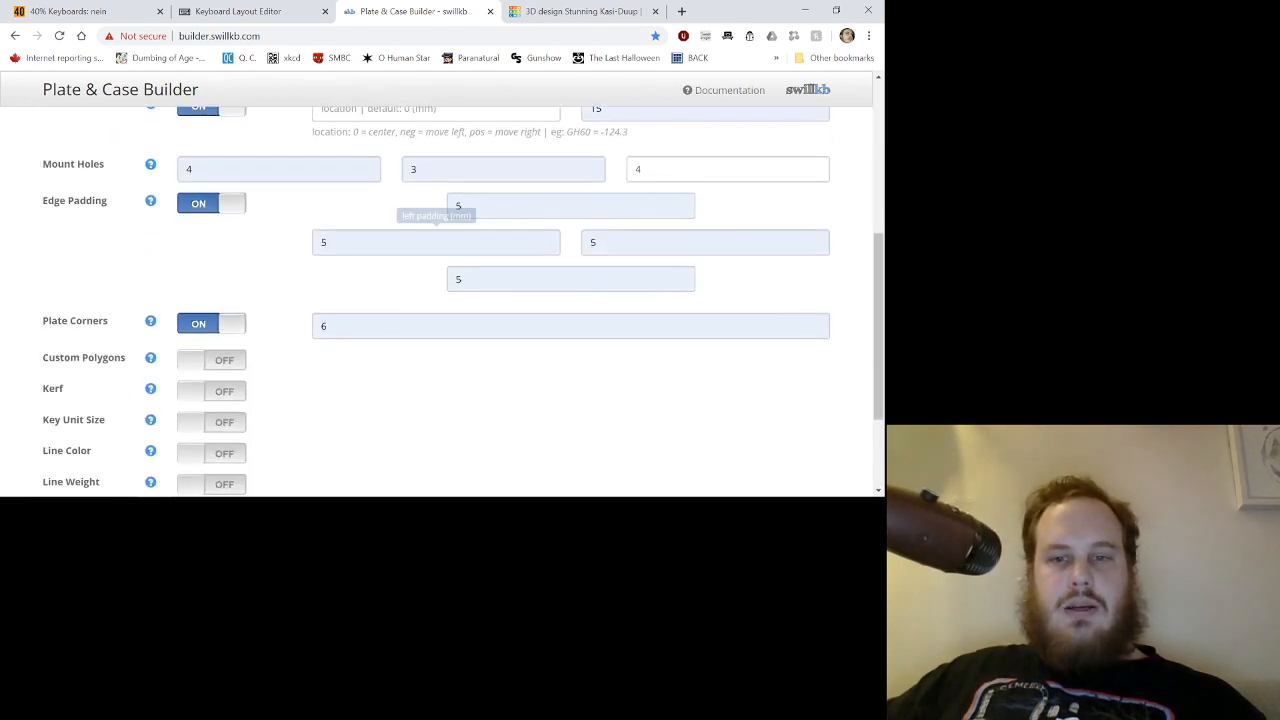
scroll(463, 300, up, 3)
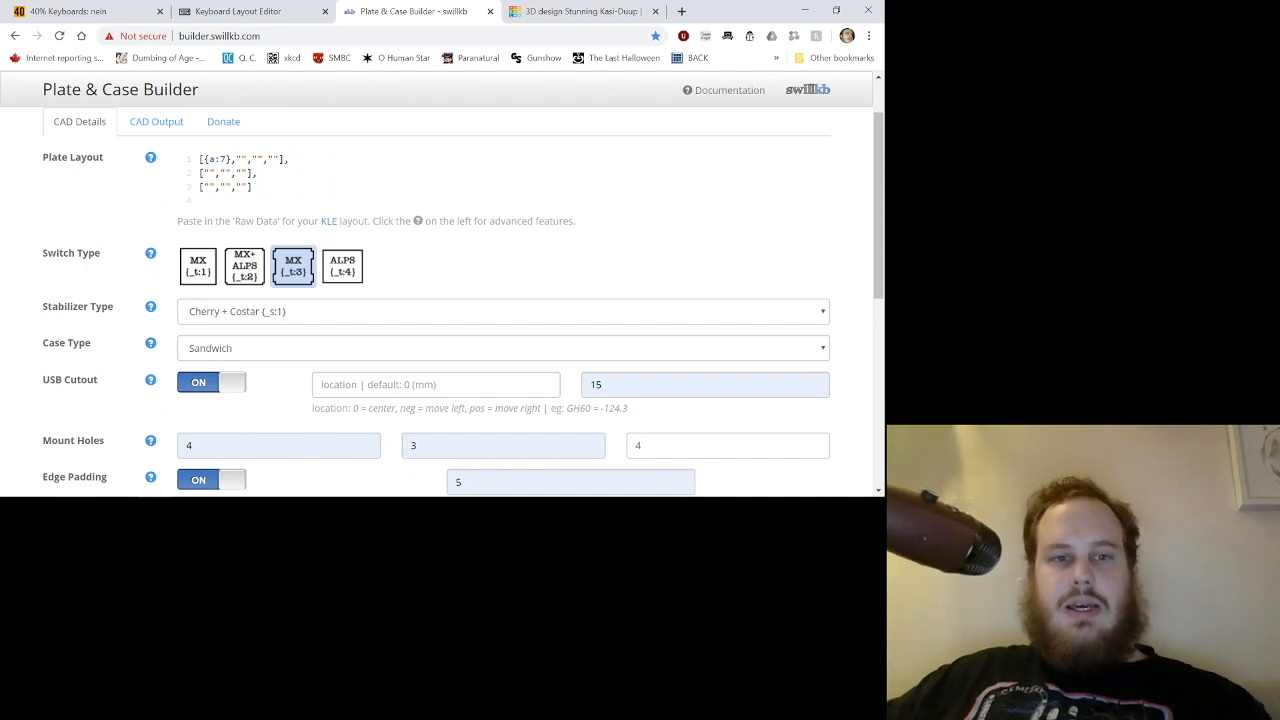
scroll(727, 310, down, 2)
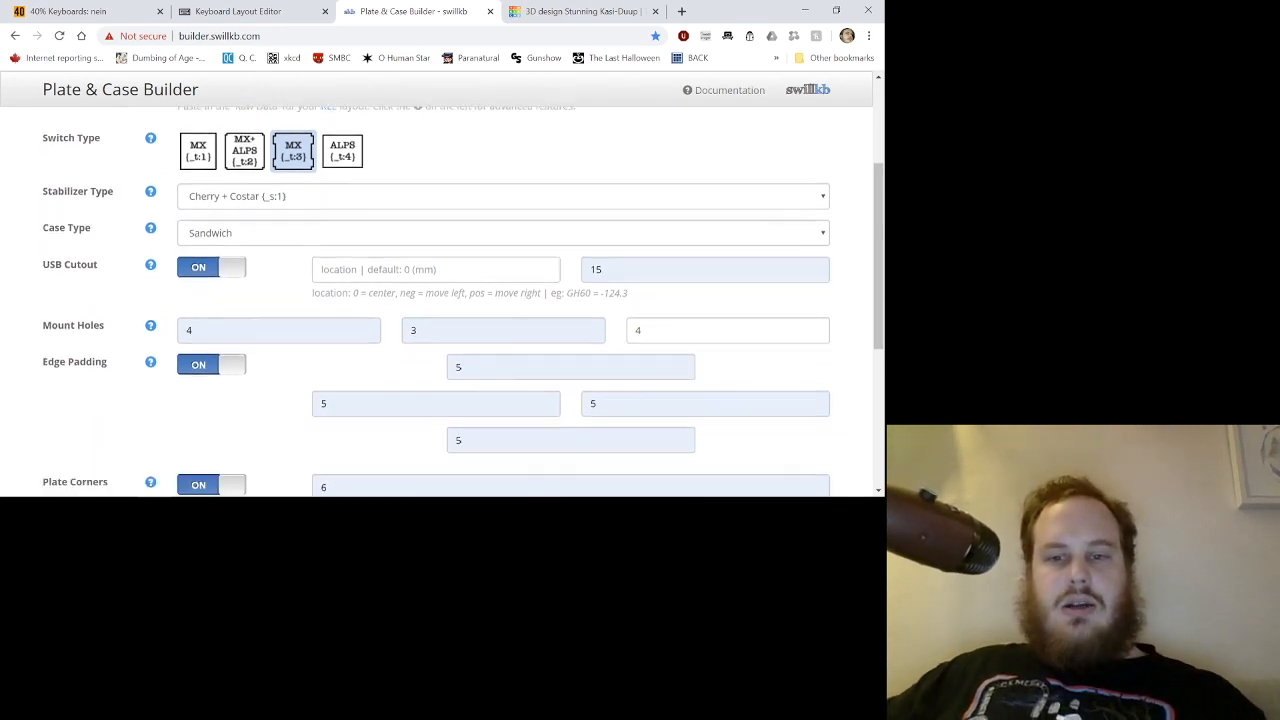
drag(720, 308, 633, 308)
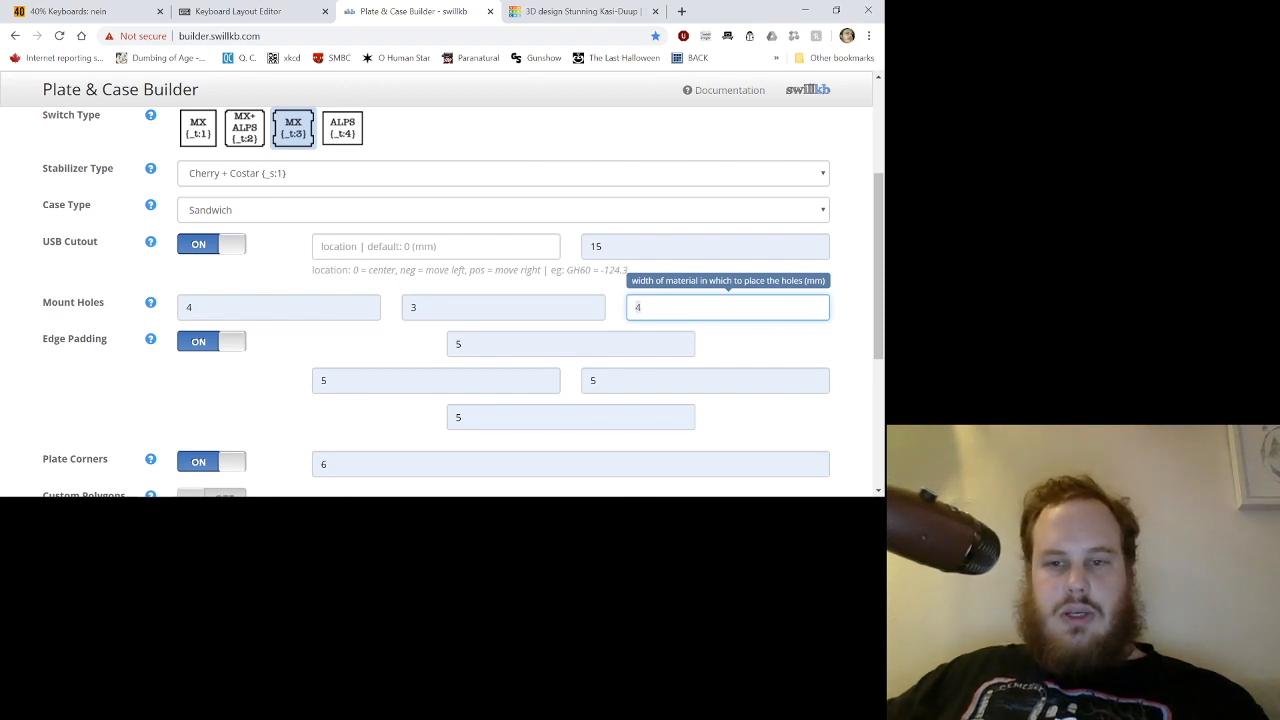
key(BackSpace)
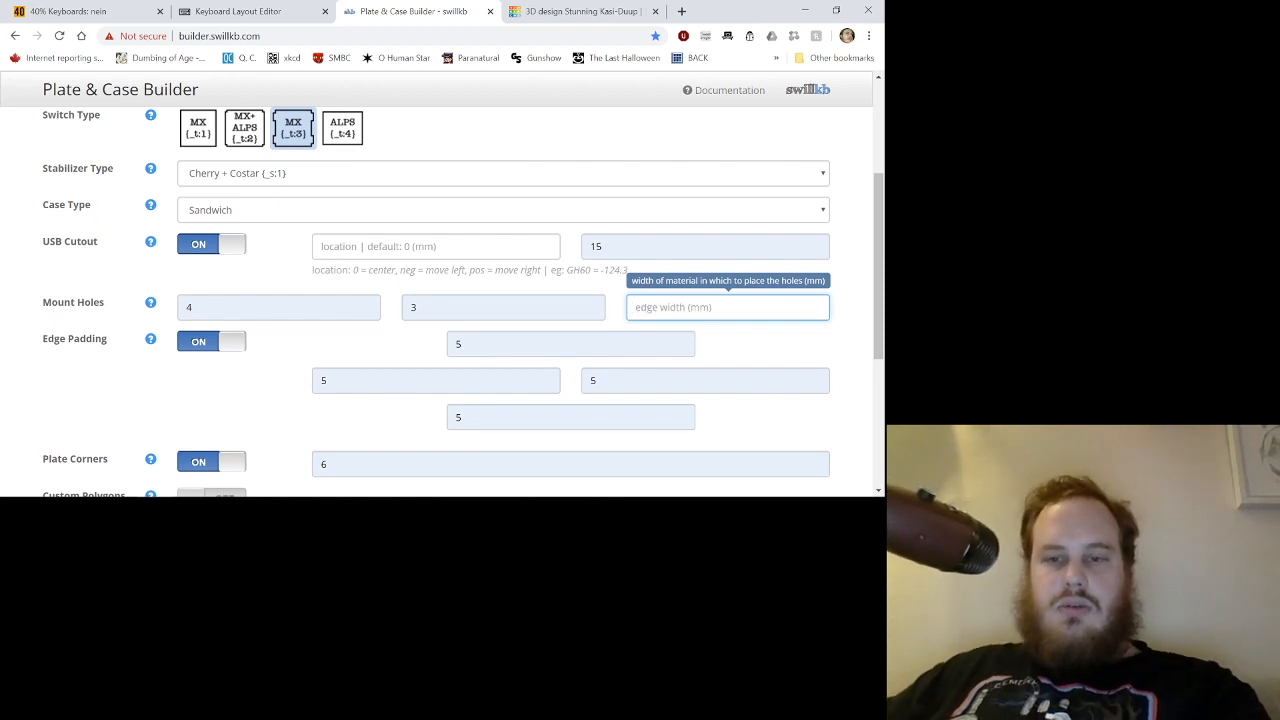
key(Down)
key(Down)
key(Down)
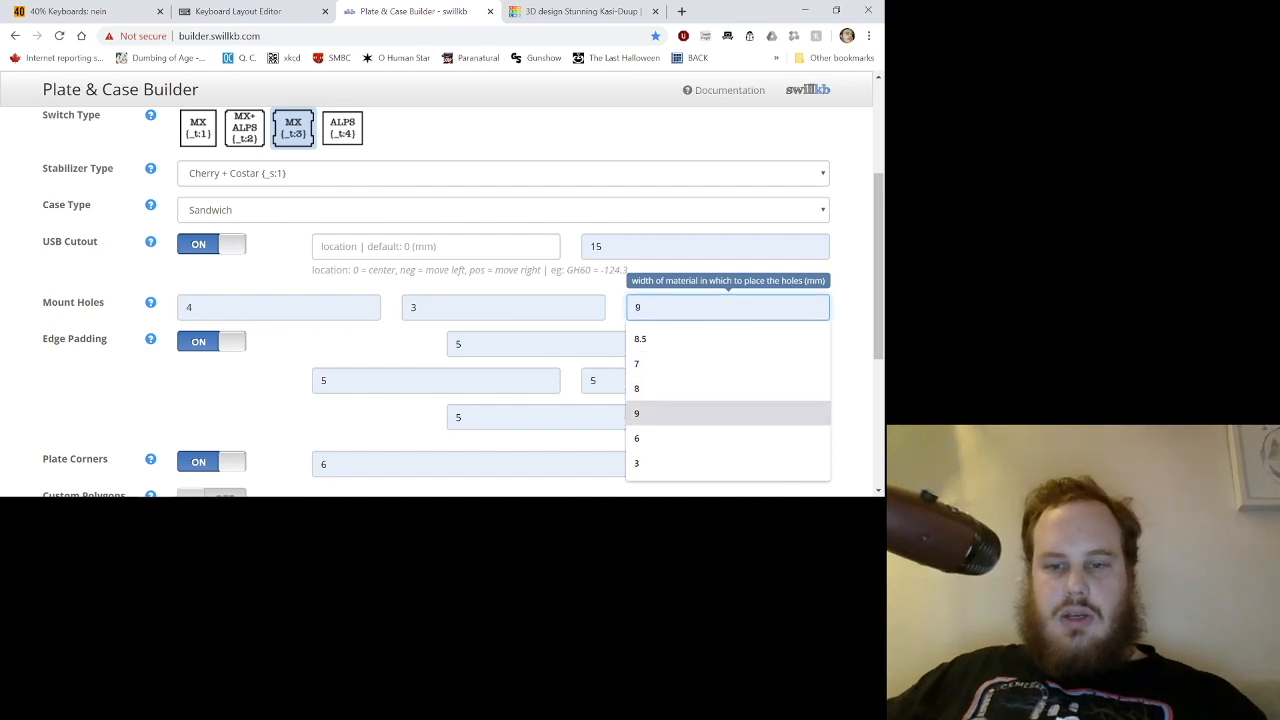
key(Down)
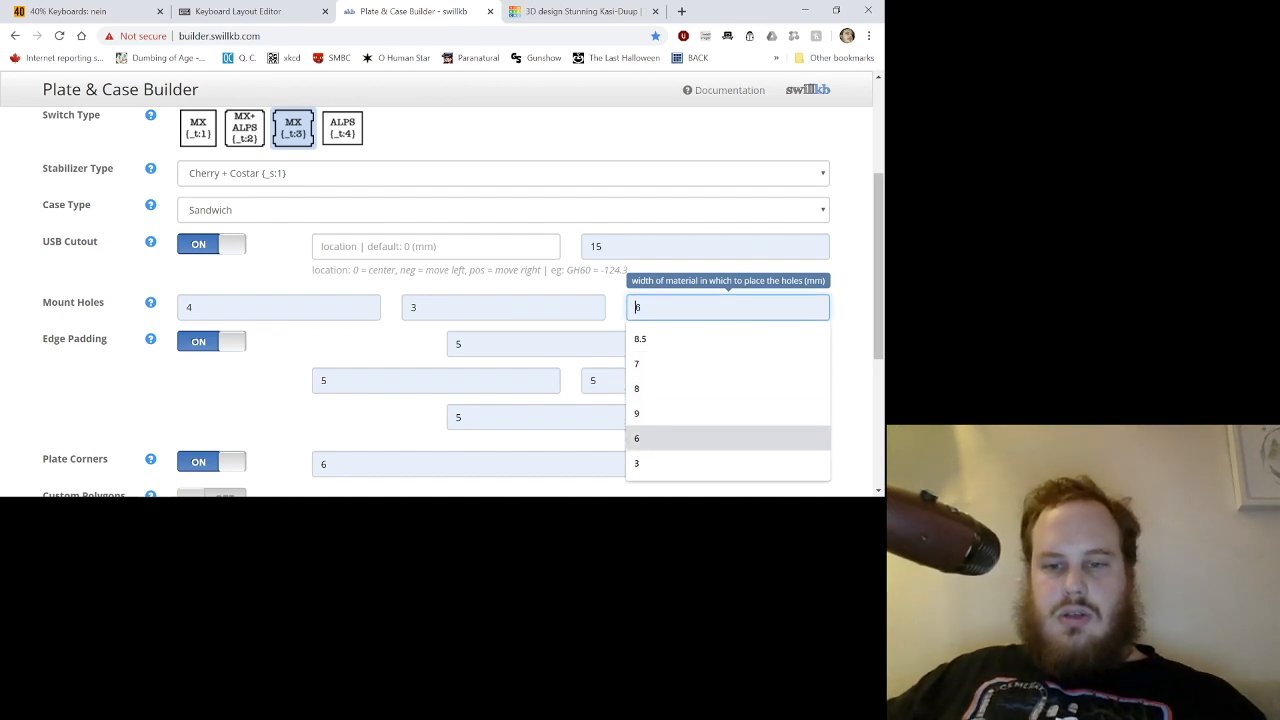
key(Up)
key(Return)
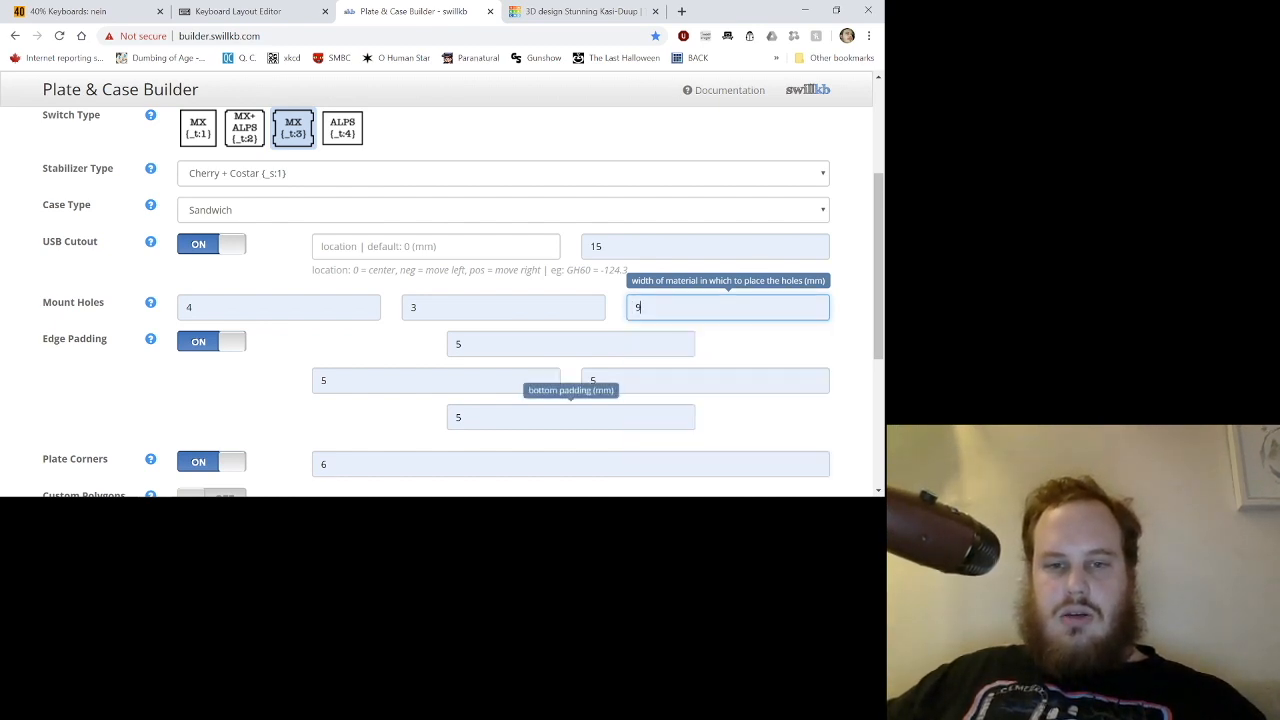
Try to draw the CAD files with the new edge width and dismiss the details dialog.
scroll(437, 382, down, 4)
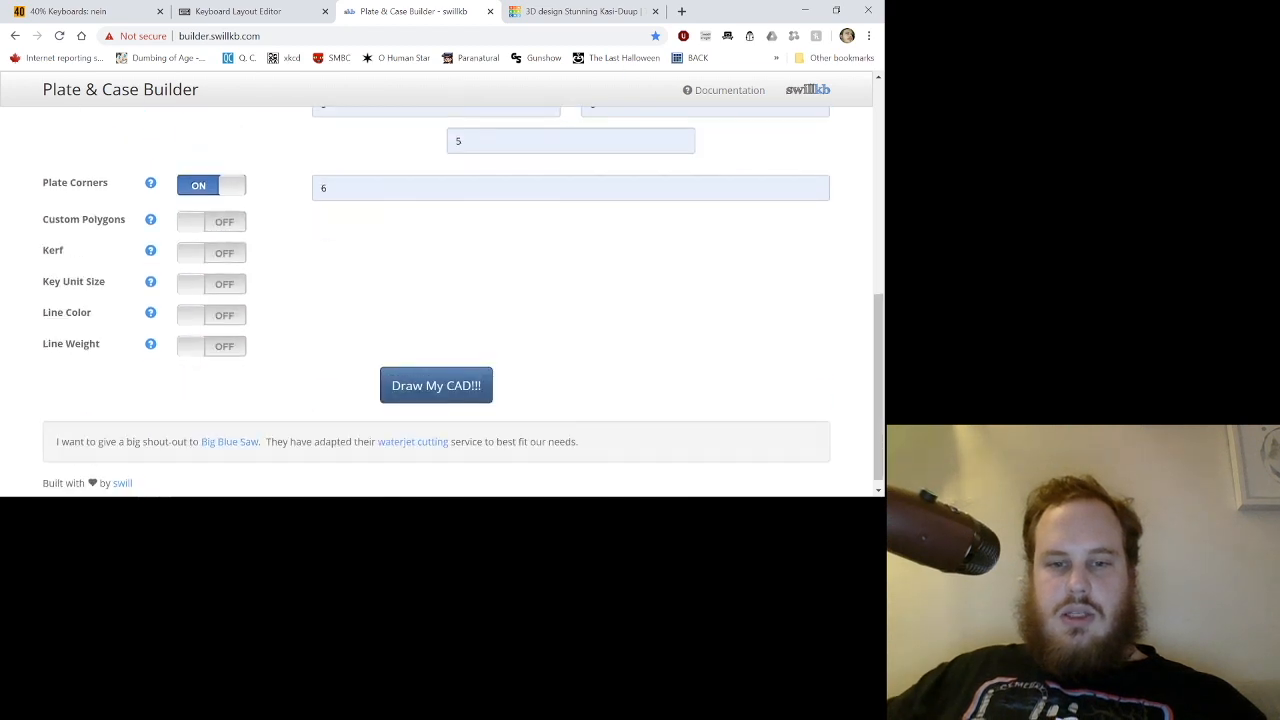
click(437, 384)
click(711, 391)
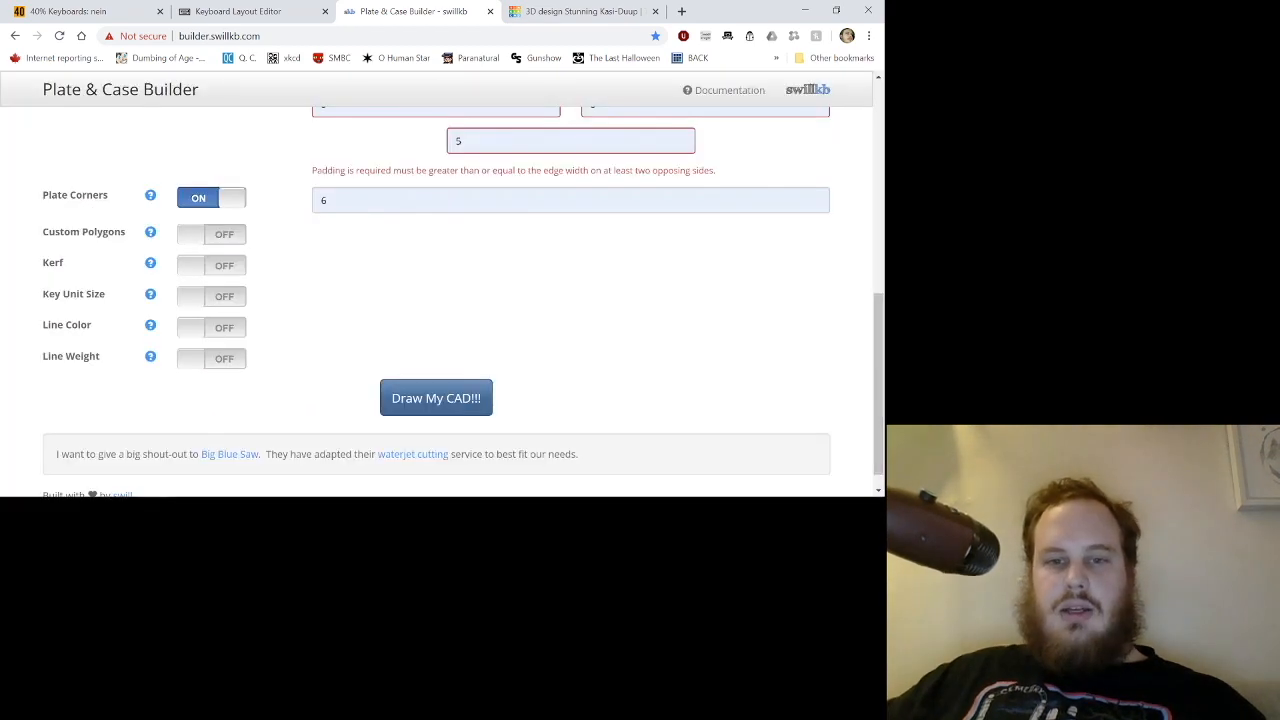
Set the top edge padding to 10 mm.
scroll(711, 391, up, 3)
scroll(705, 272, up, 1)
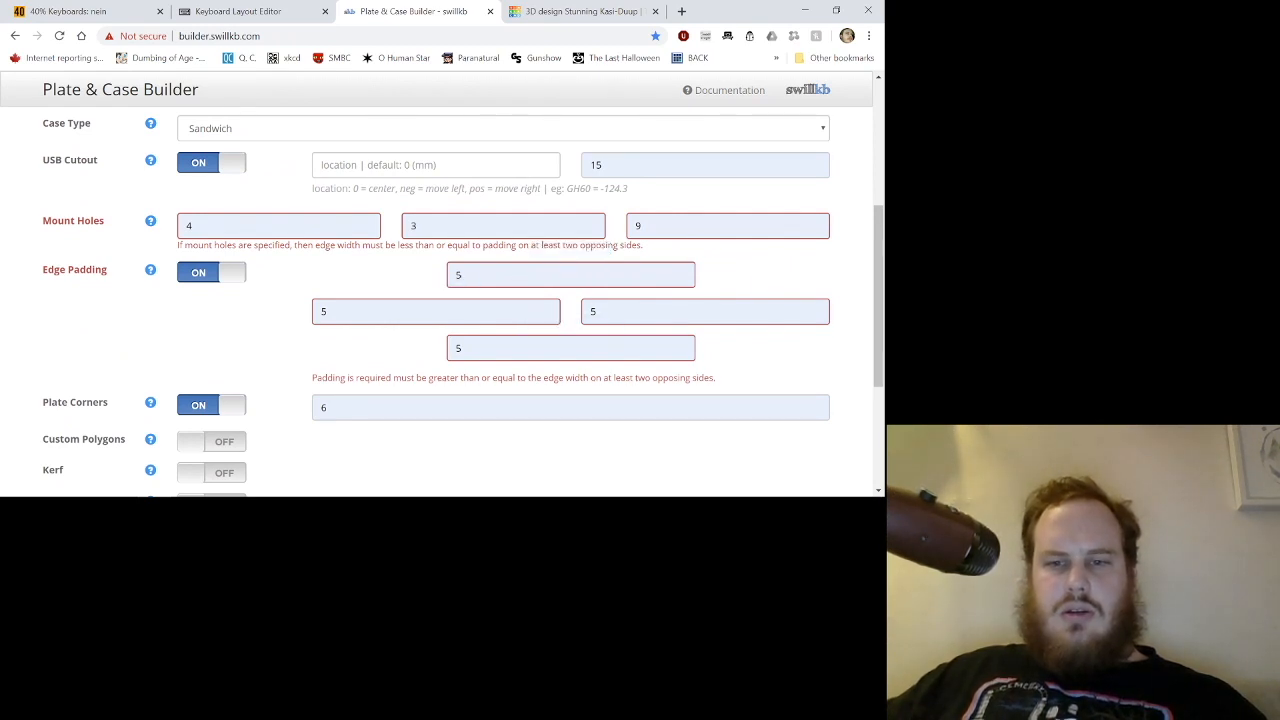
click(459, 274)
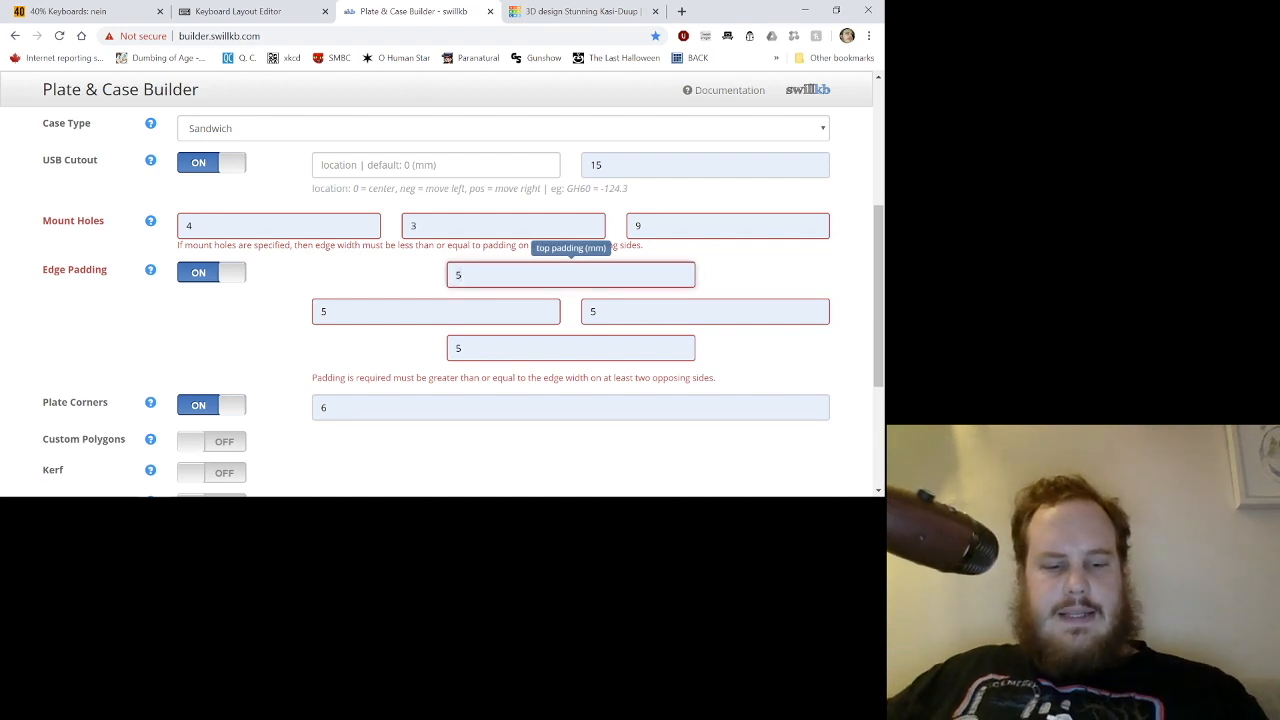
text(10)
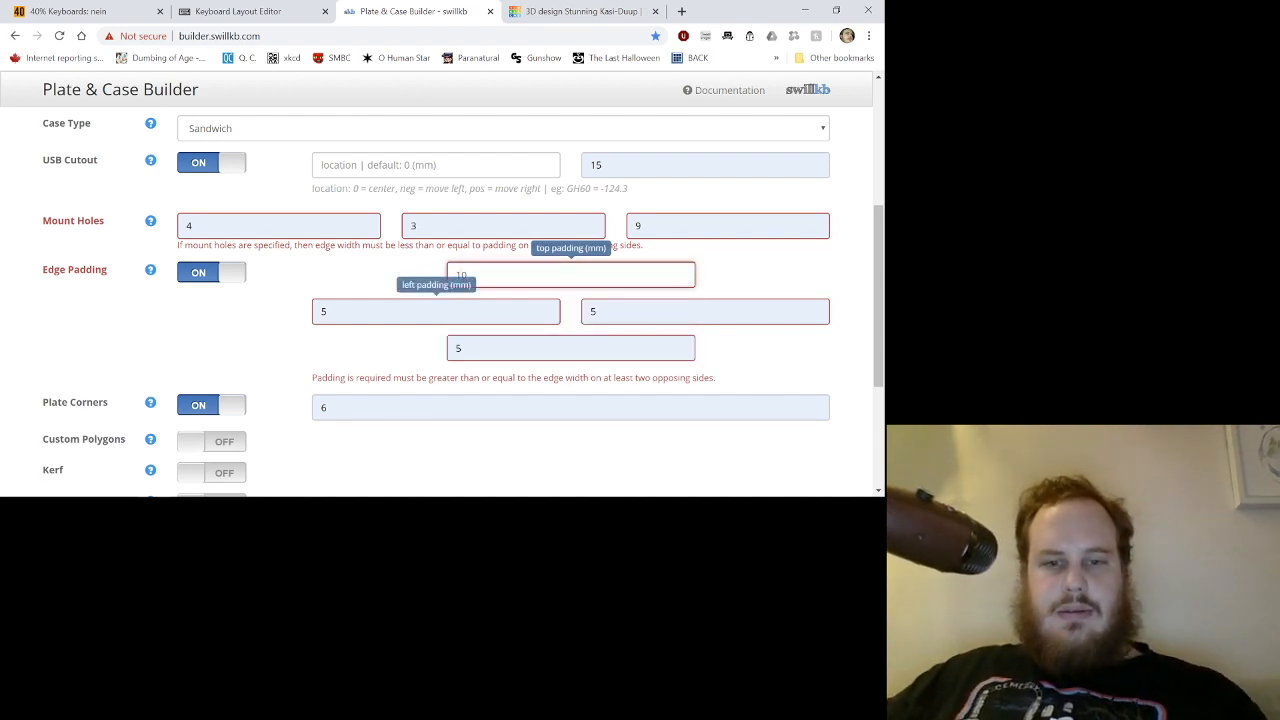
Set the left, right and bottom edge padding to 10 mm each.
click(450, 311)
key(BackSpace)
text(10)
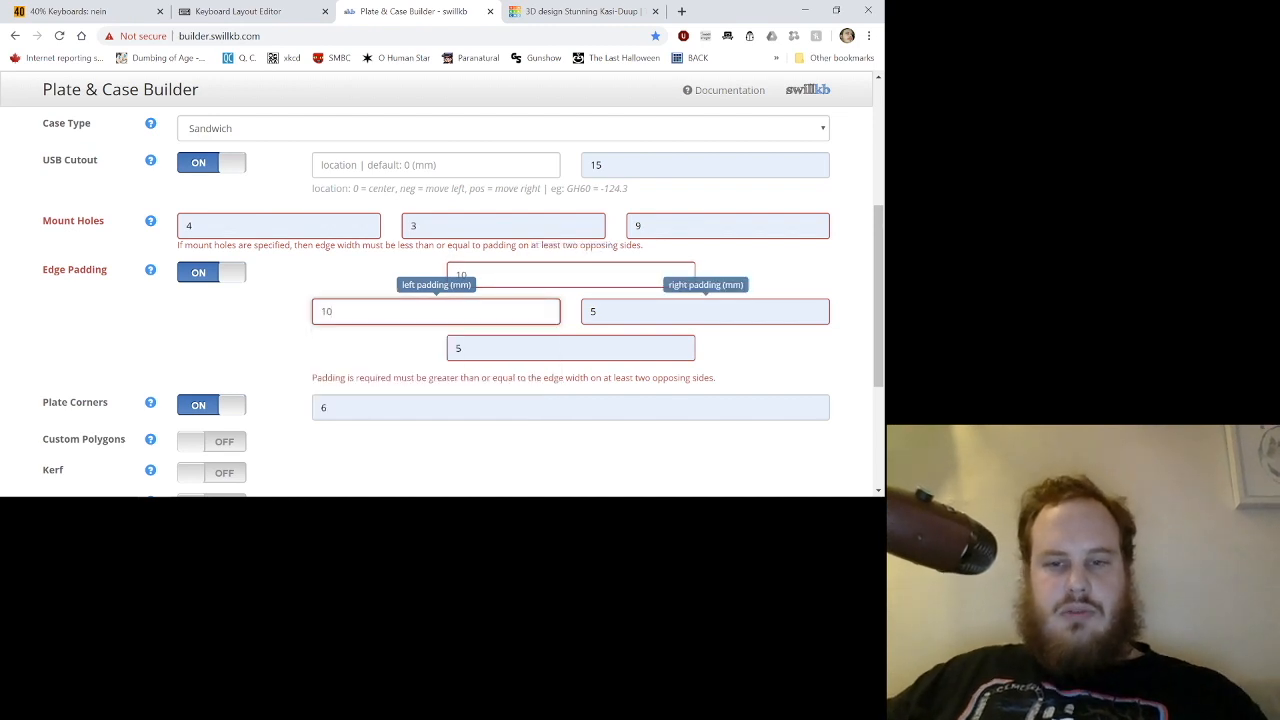
click(700, 311)
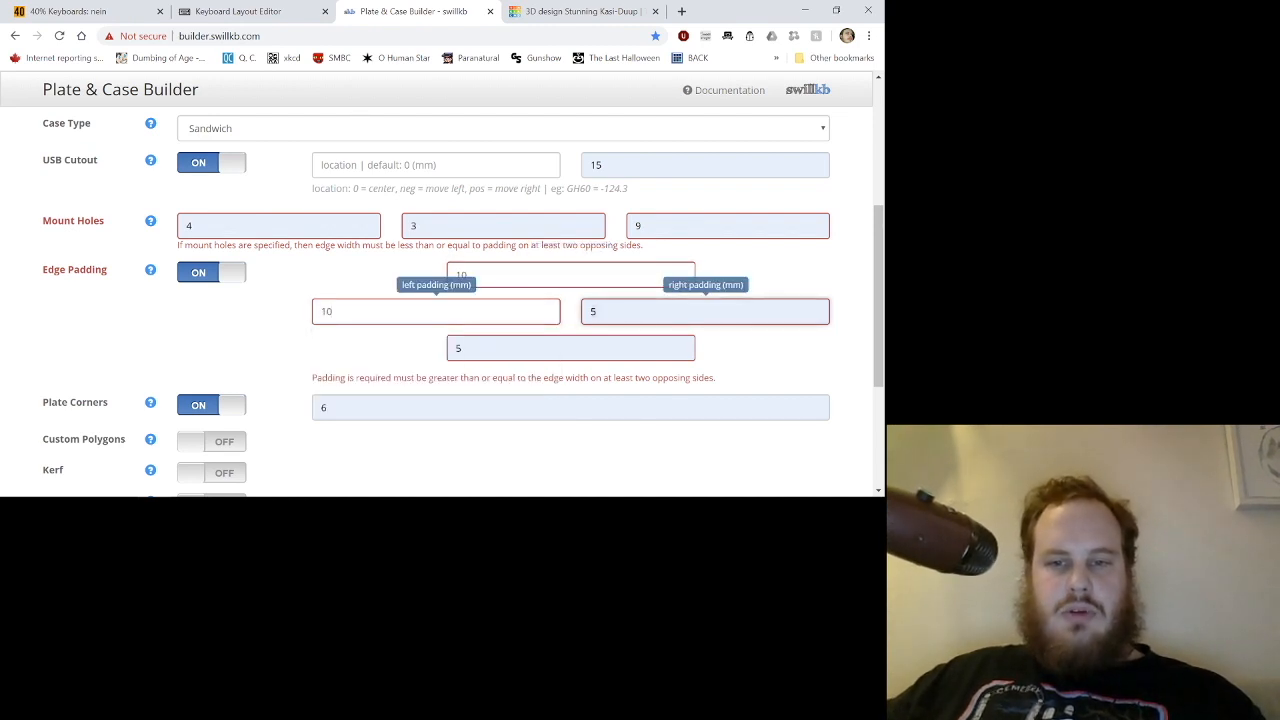
key(BackSpace)
text(10)
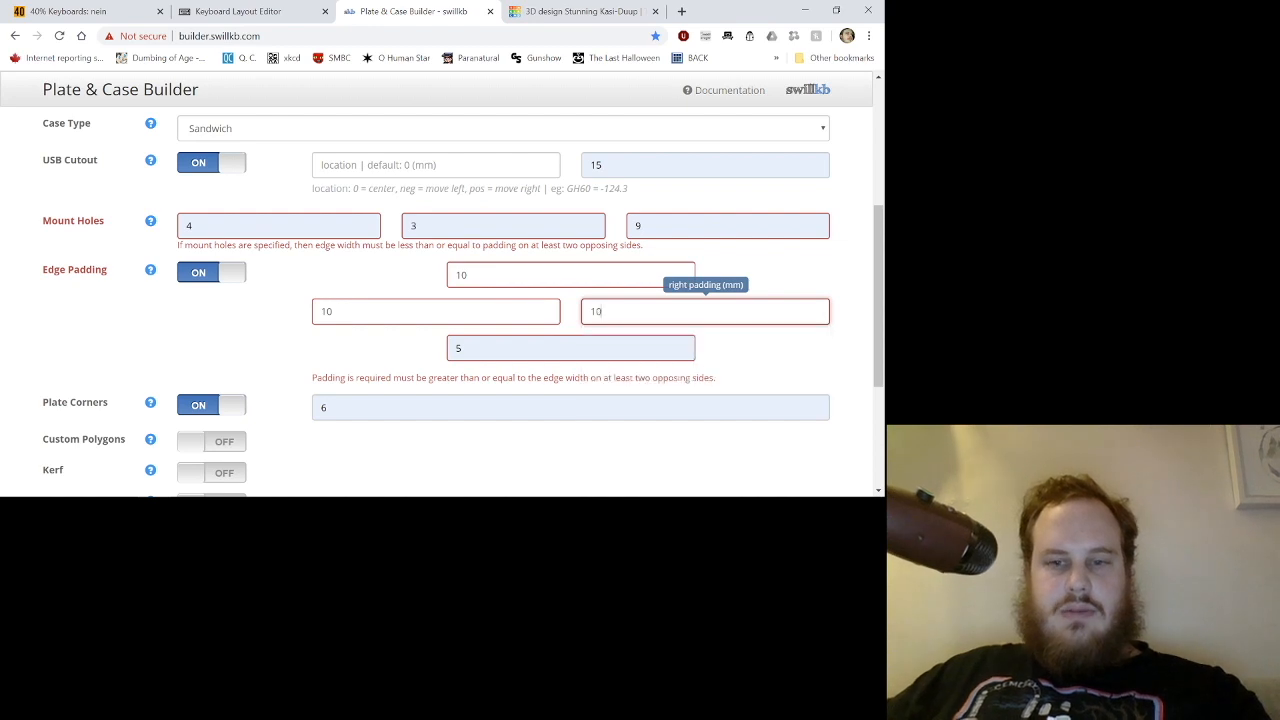
click(570, 348)
key(BackSpace)
text(10)
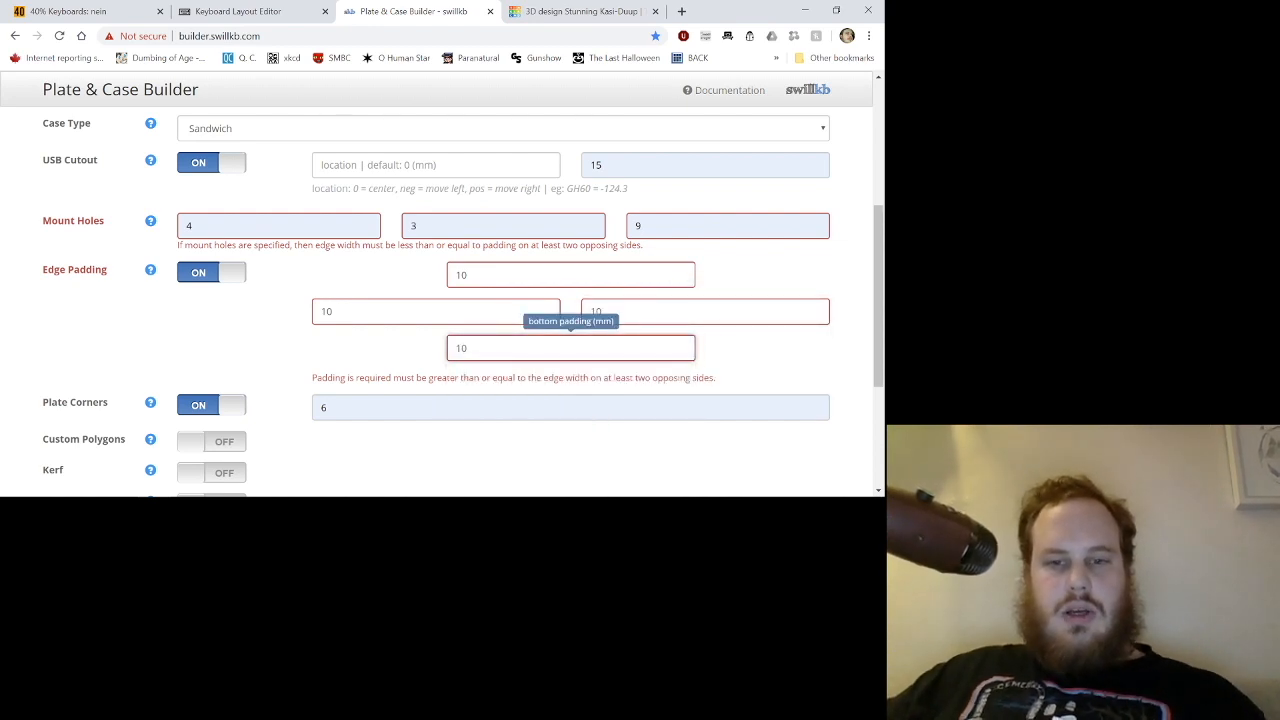
Draw the CAD files with the new padding and examine the switch and open layers.
scroll(570, 348, down, 1)
scroll(570, 348, down, 3)
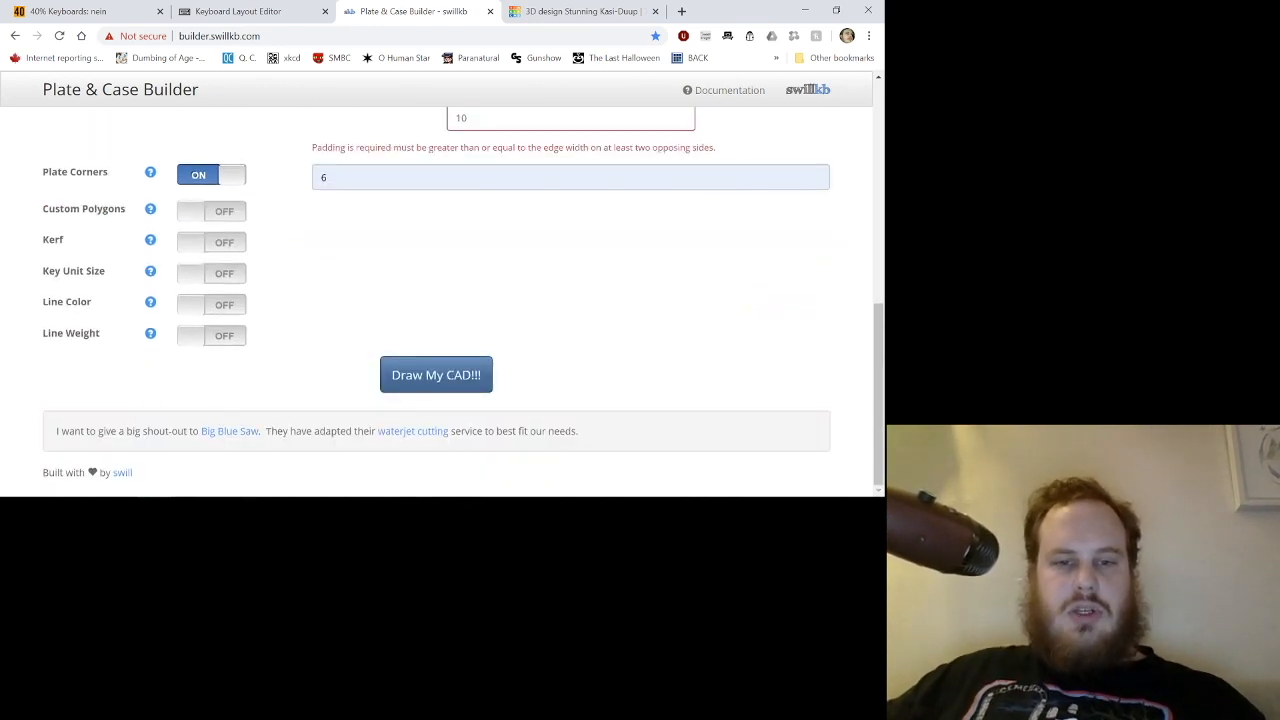
click(434, 372)
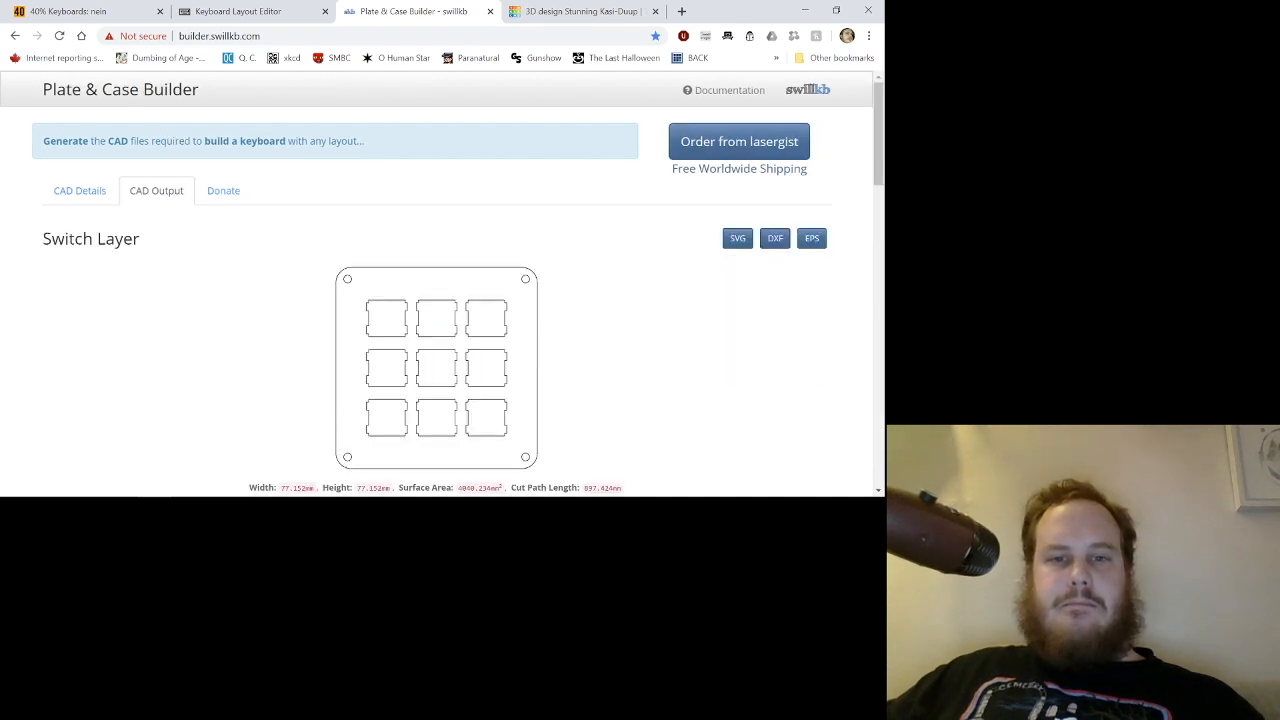
scroll(440, 300, down, 1)
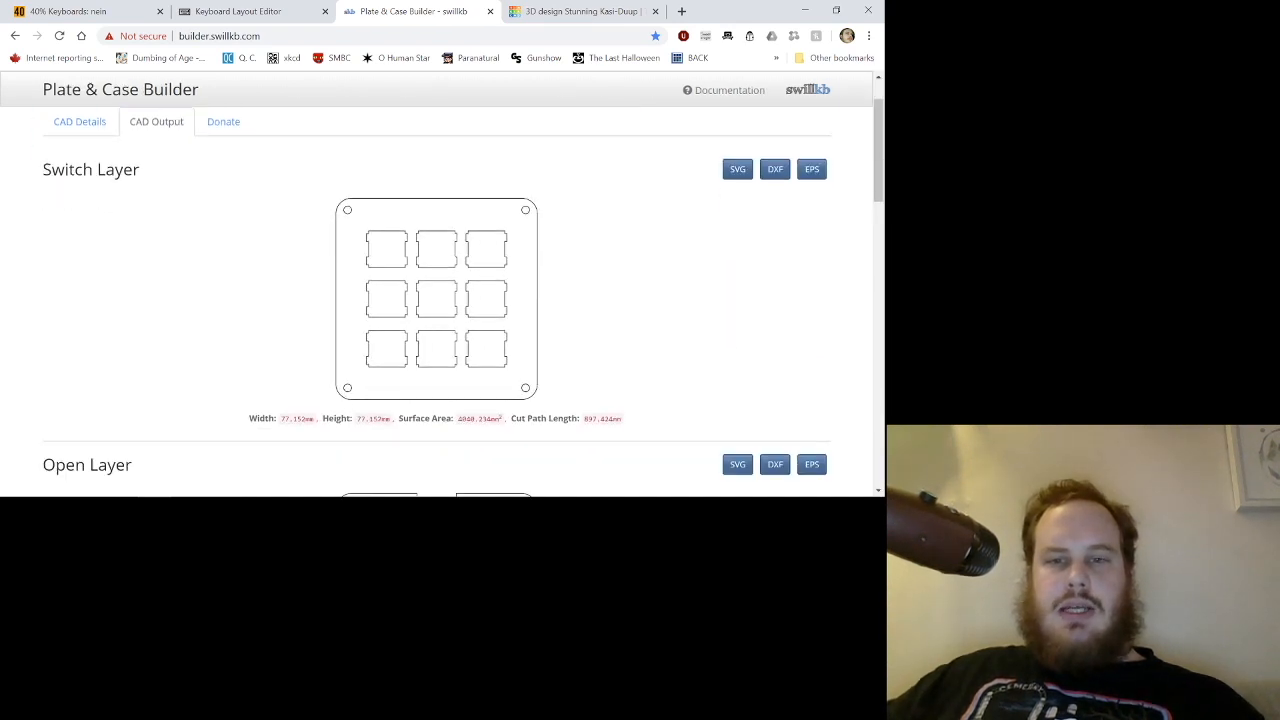
scroll(437, 300, down, 2)
scroll(437, 300, up, 1)
scroll(437, 300, down, 2)
scroll(437, 300, up, 3)
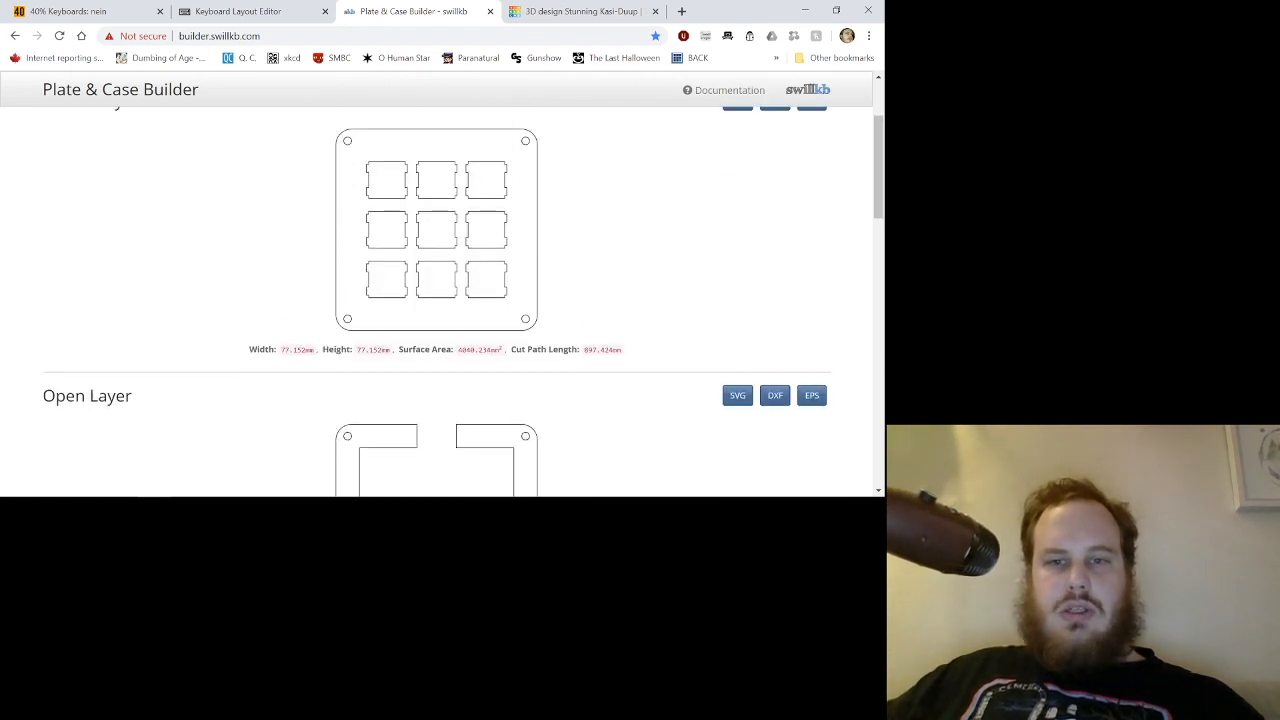
scroll(432, 300, up, 2)
scroll(432, 300, down, 4)
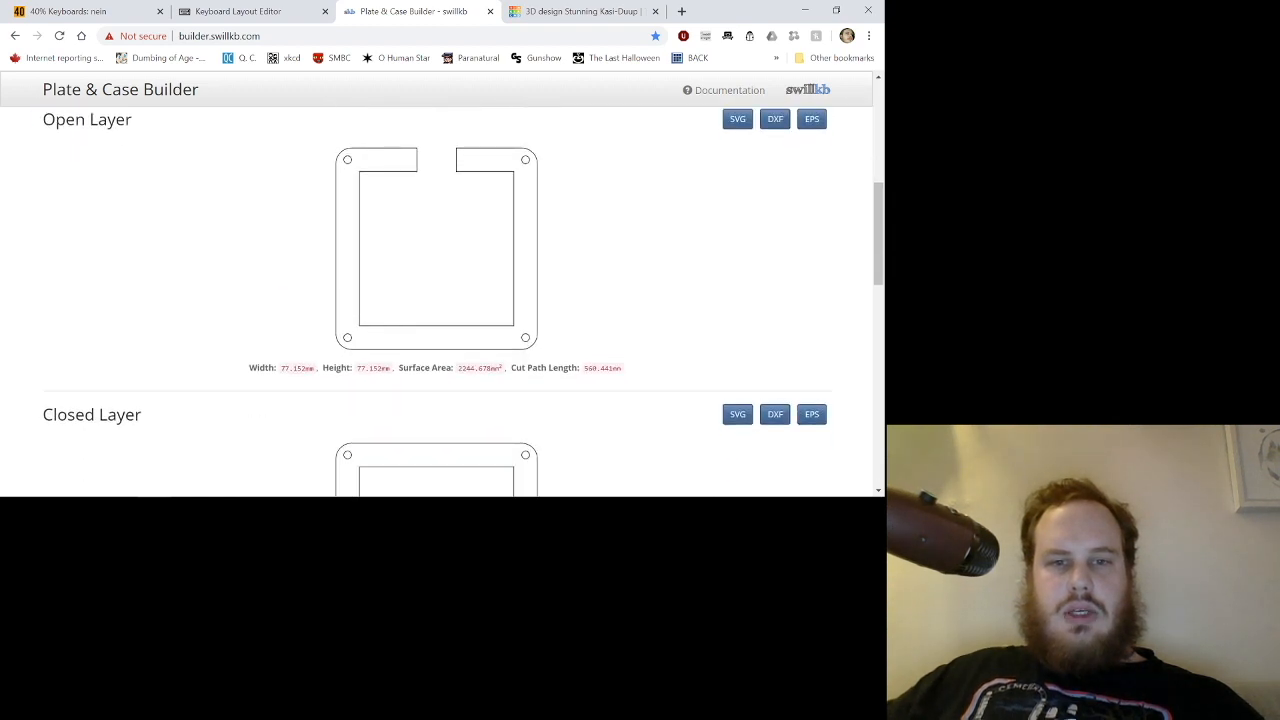
scroll(432, 300, up, 5)
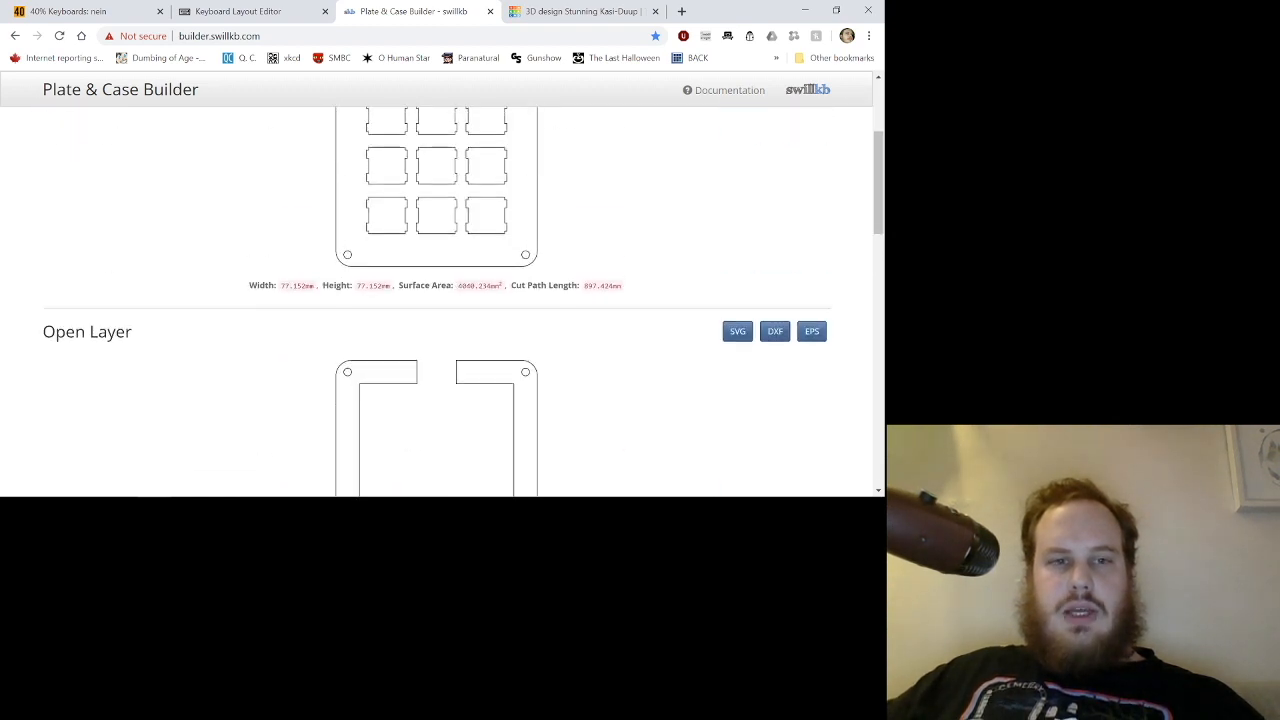
Return to the CAD details and set the mount holes' edge width to 10 mm.
click(79, 190)
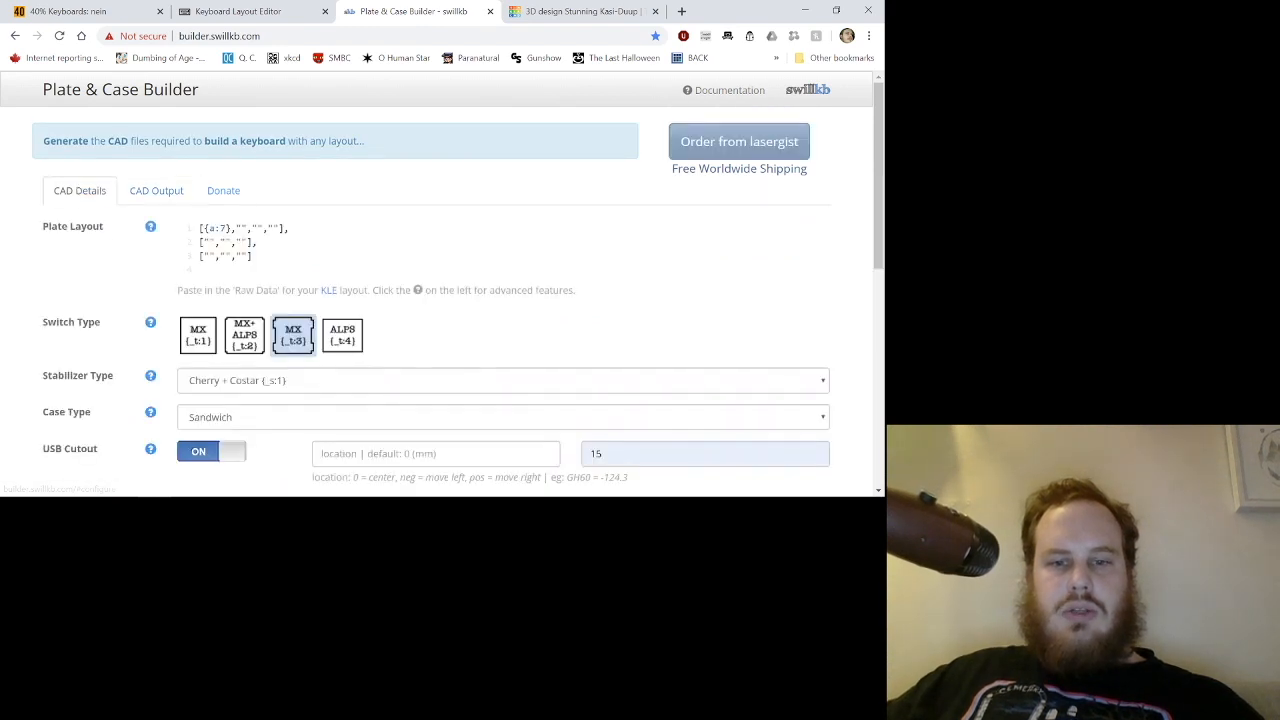
scroll(560, 300, down, 3)
scroll(728, 307, up, 1)
click(728, 308)
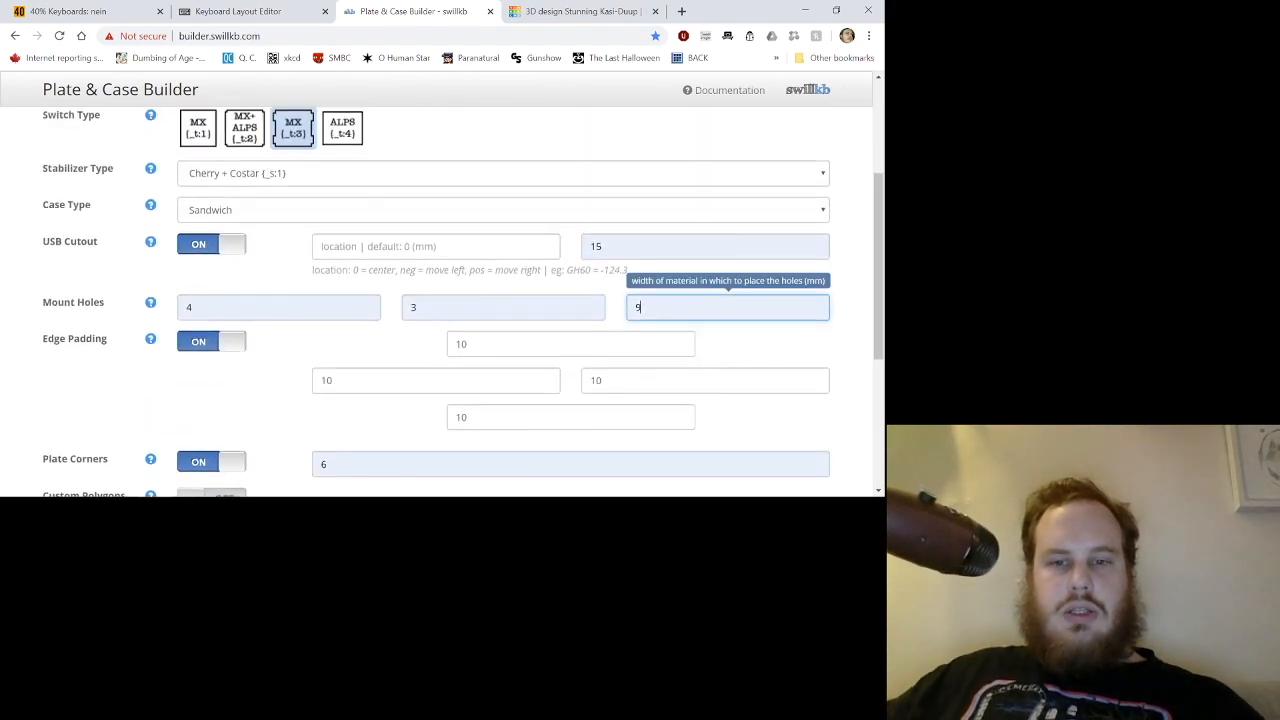
key(BackSpace)
text(10)
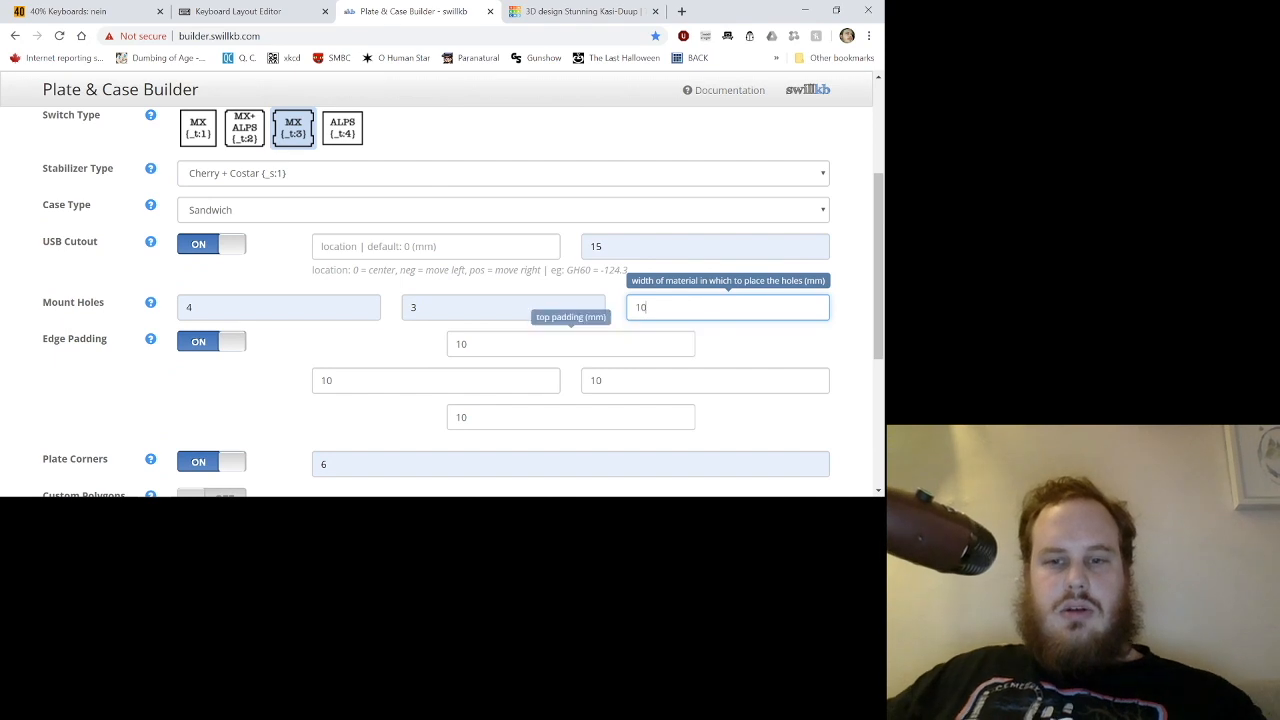
Redraw the CAD files with the 10 mm edge width and review the case layers down to the bottom layer.
scroll(434, 330, down, 3)
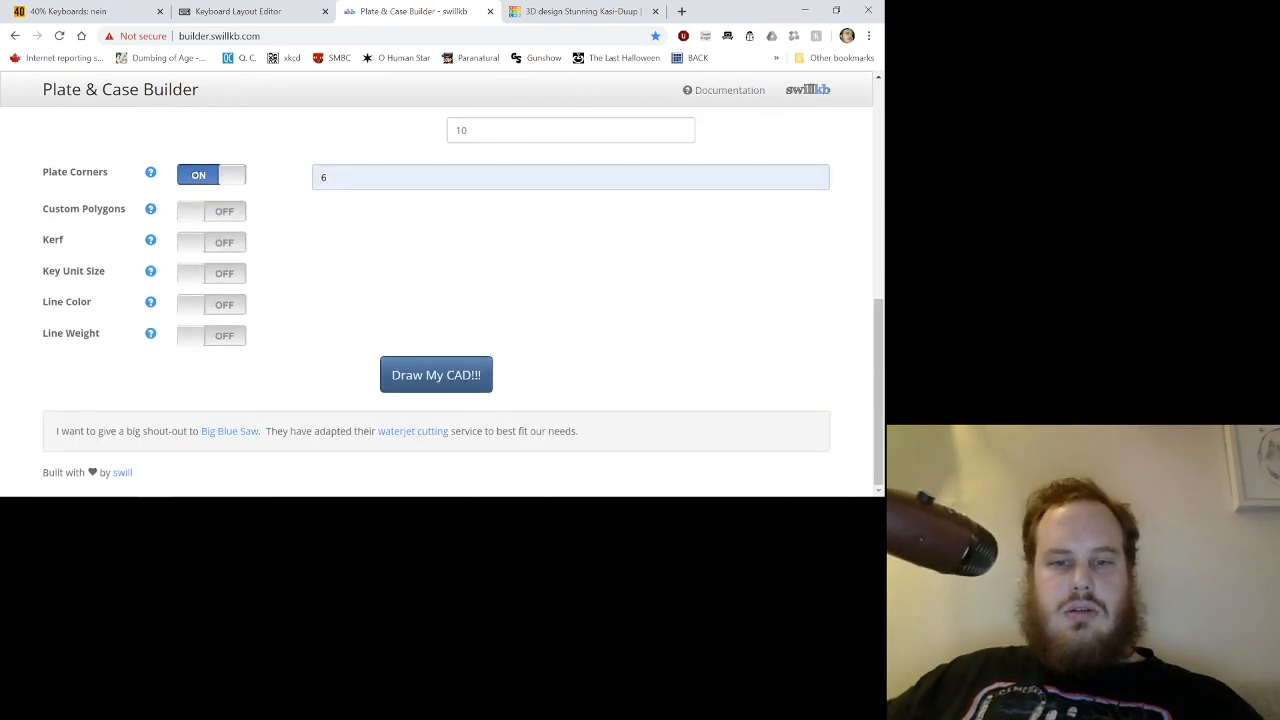
click(434, 374)
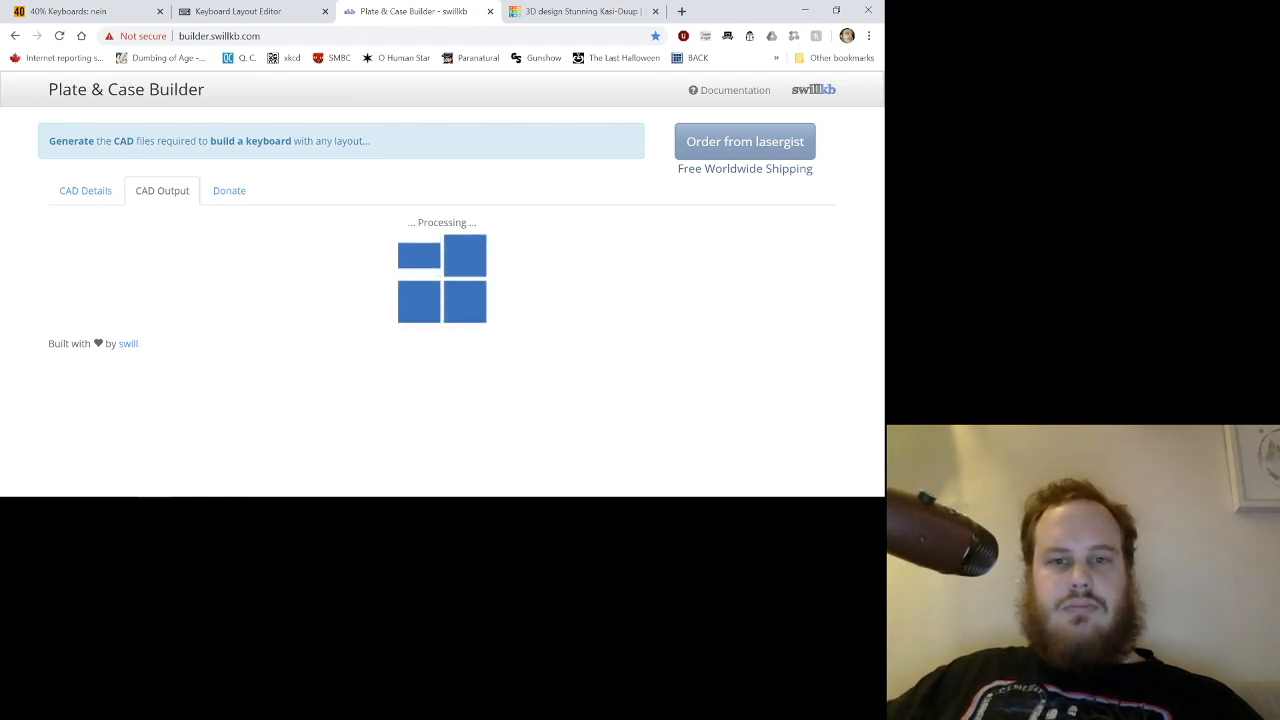
scroll(442, 300, down, 3)
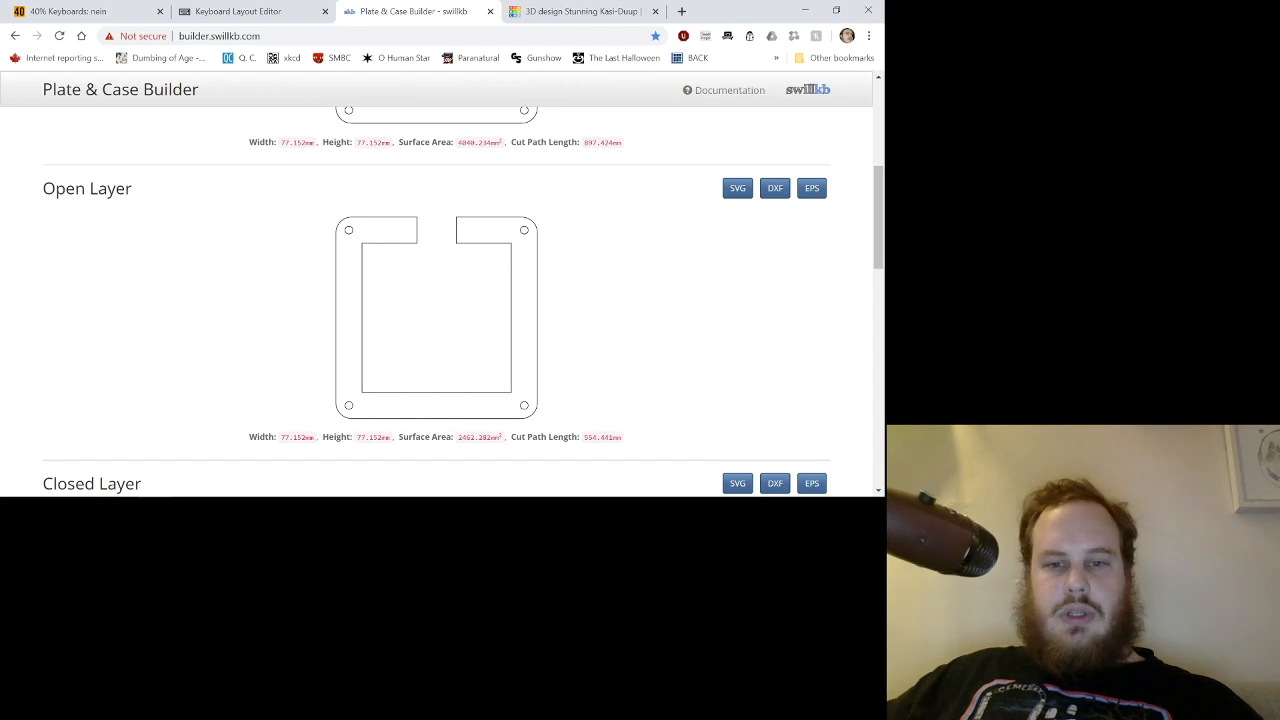
scroll(442, 300, down, 8)
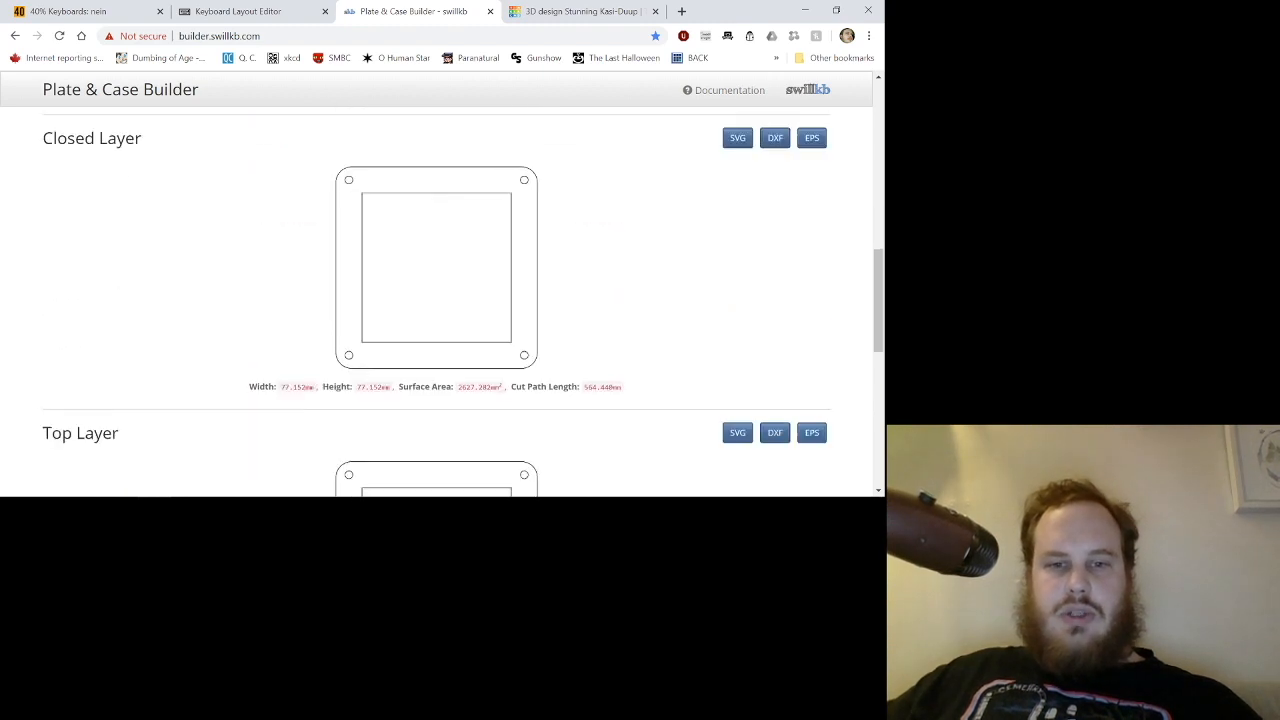
scroll(442, 300, down, 2)
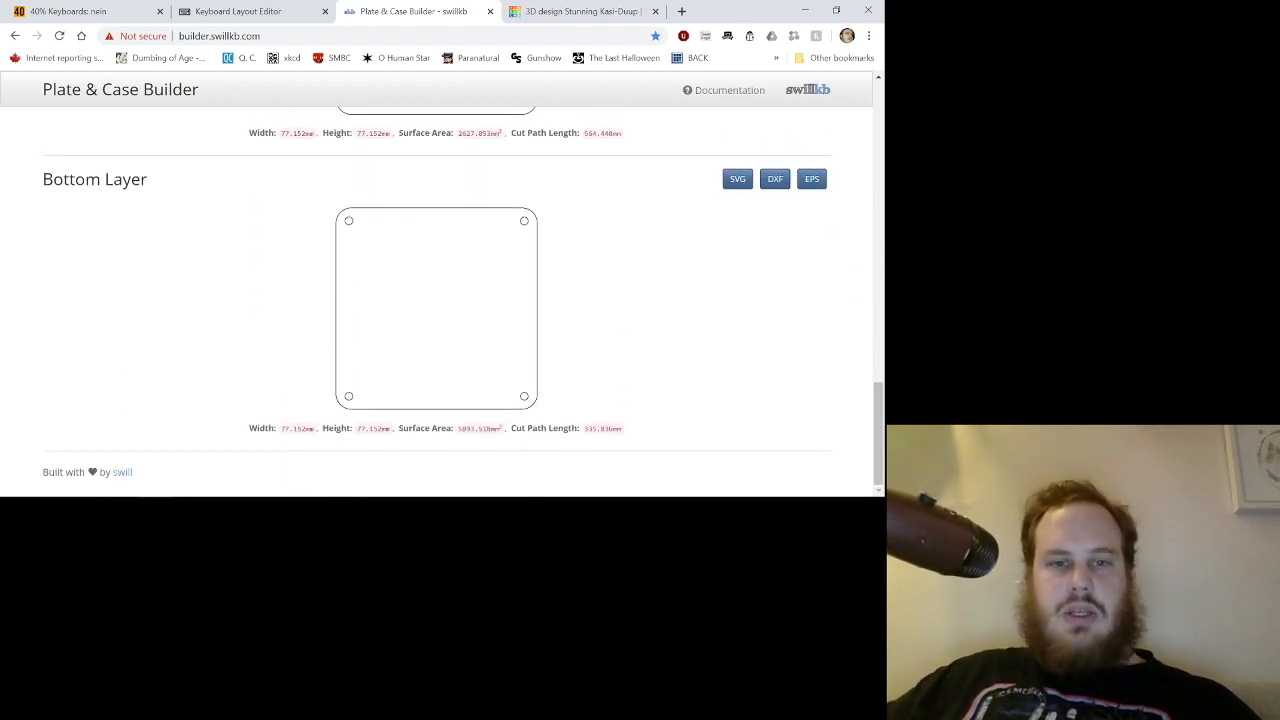
scroll(442, 300, up, 15)
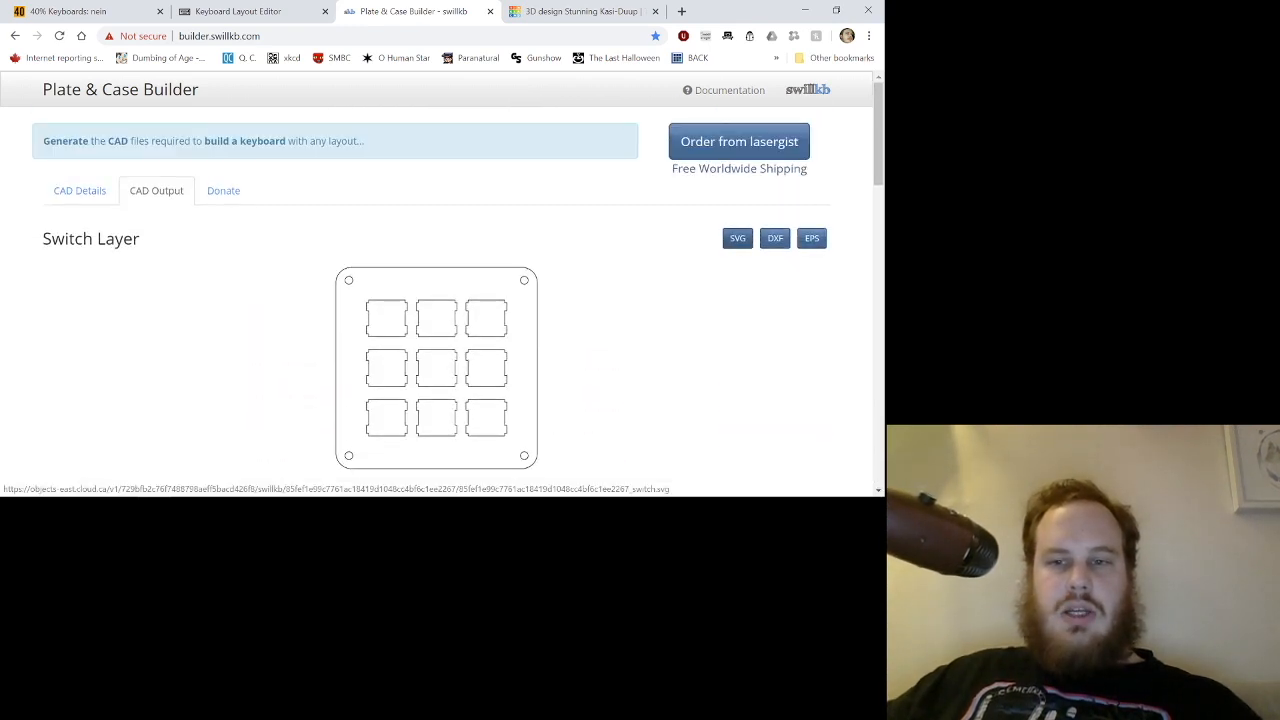
Open the switch layer's SVG in a new browser tab and start saving it to disk.
right_click(737, 238)
click(735, 250)
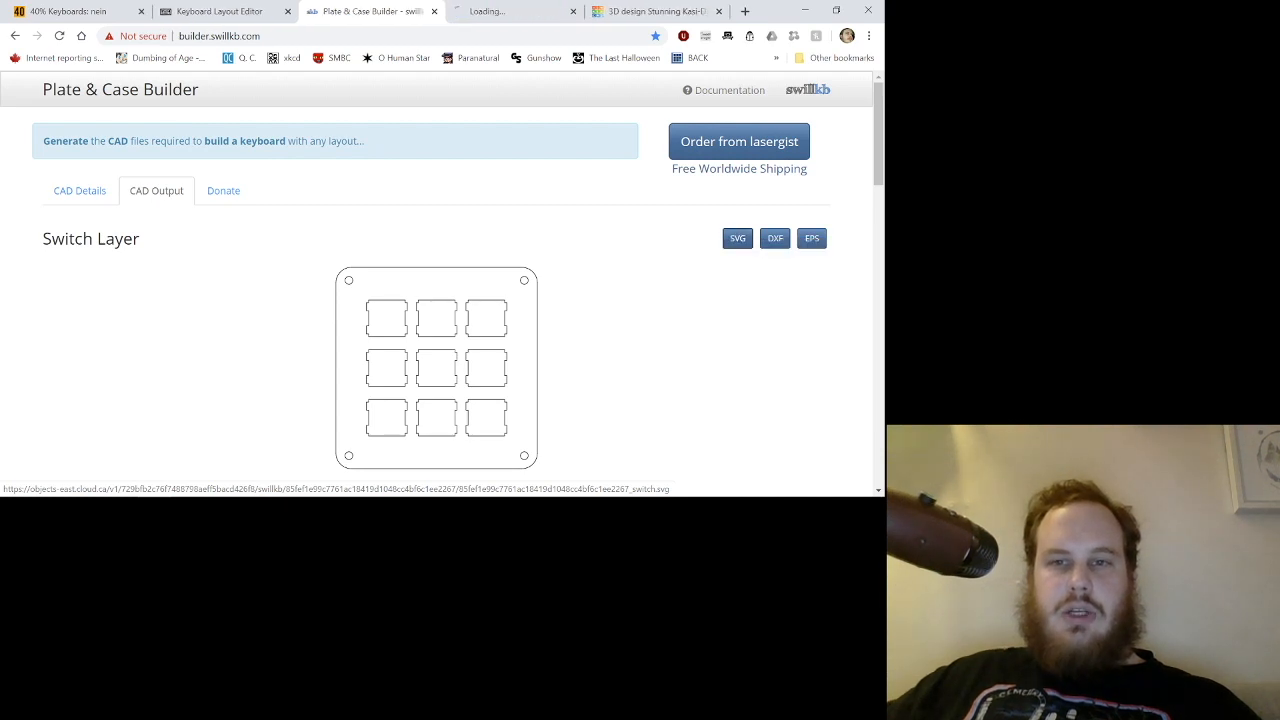
click(512, 11)
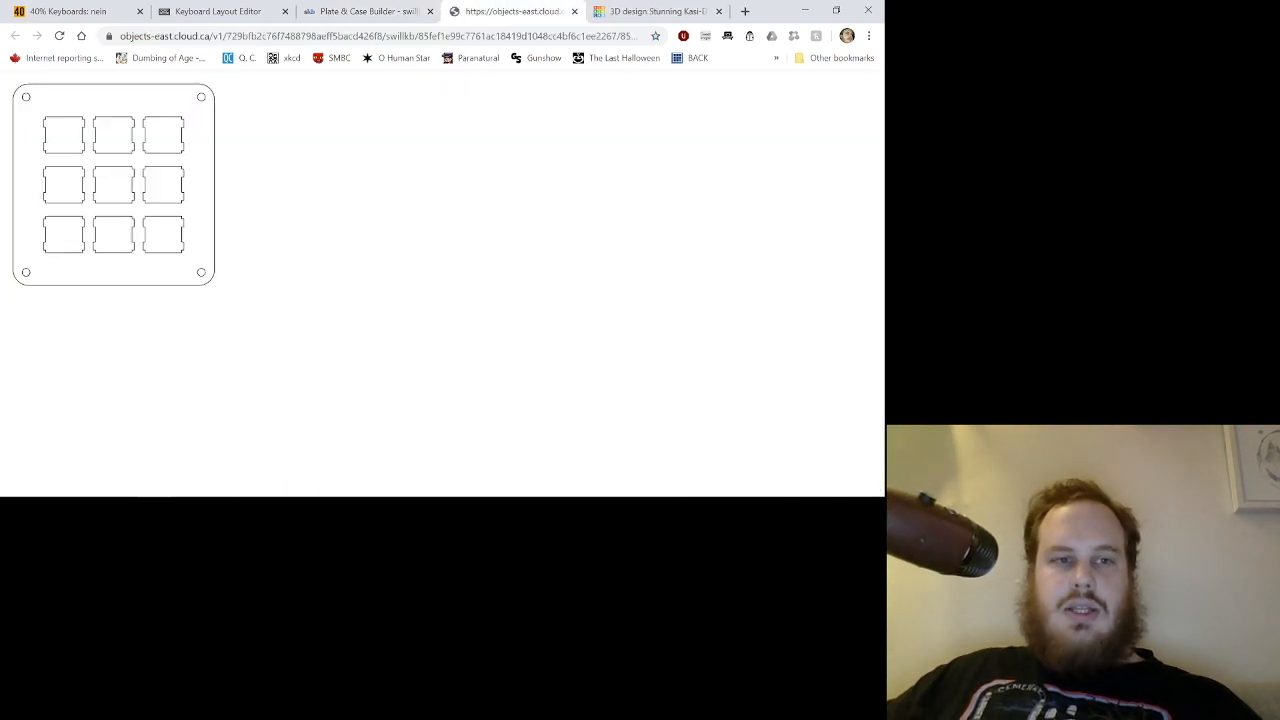
right_click(83, 138)
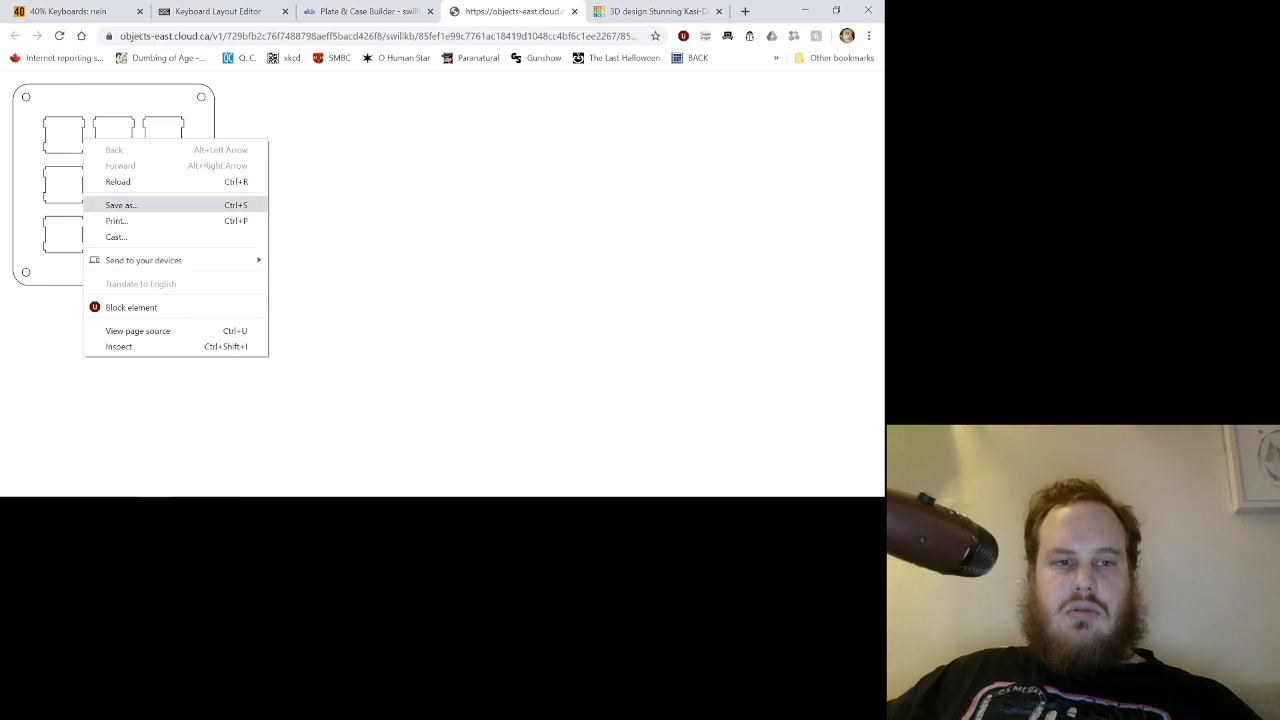
click(122, 204)
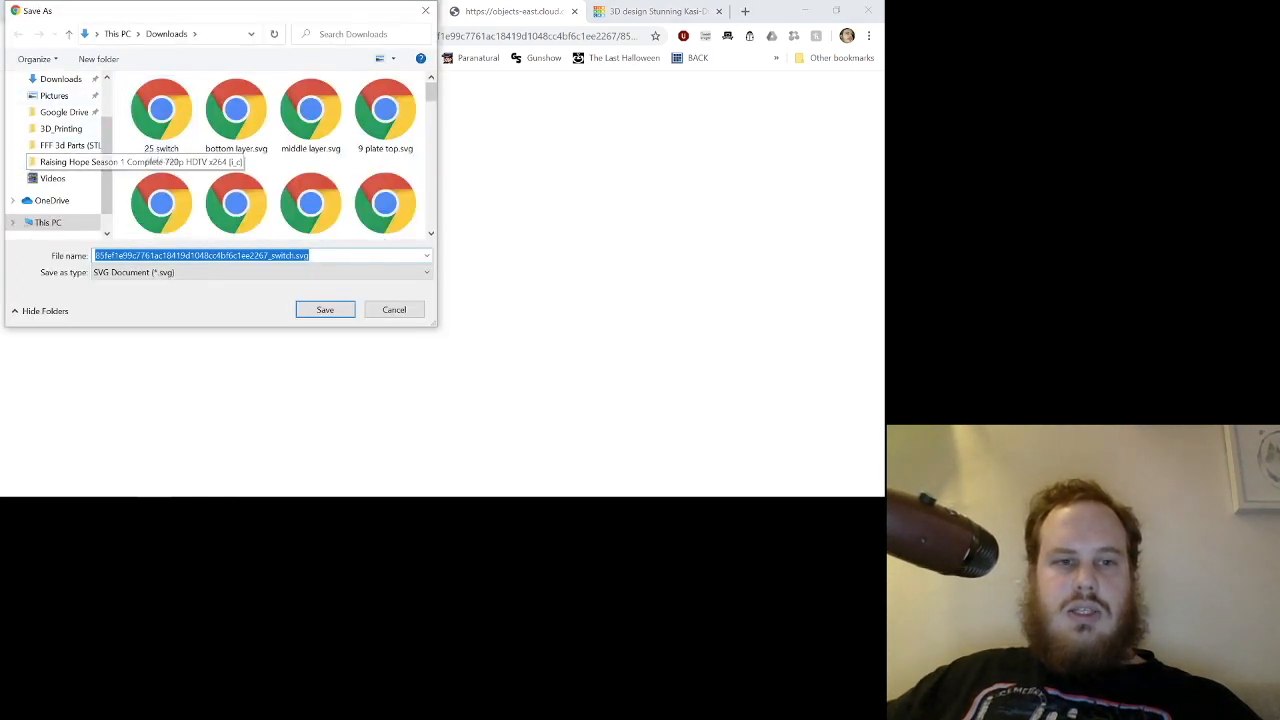
Create a folder named "Nein plates" in Downloads and open it as the save location.
click(98, 58)
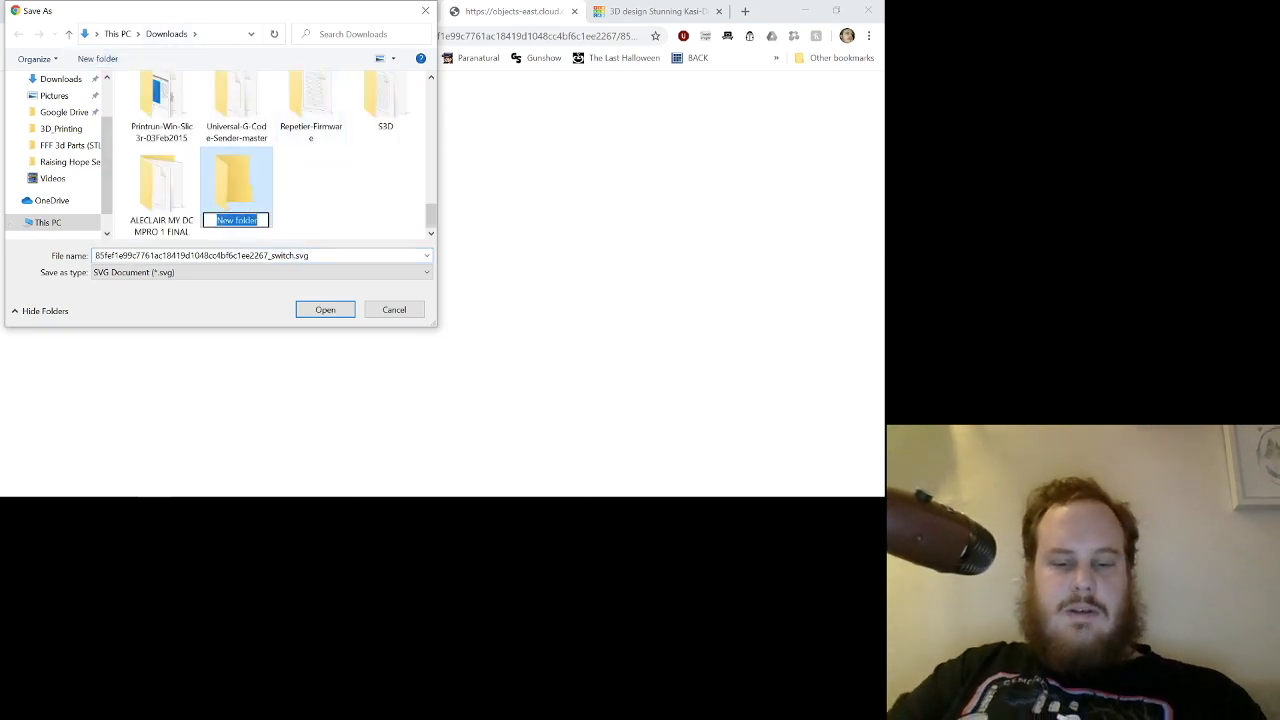
text(Keeb)
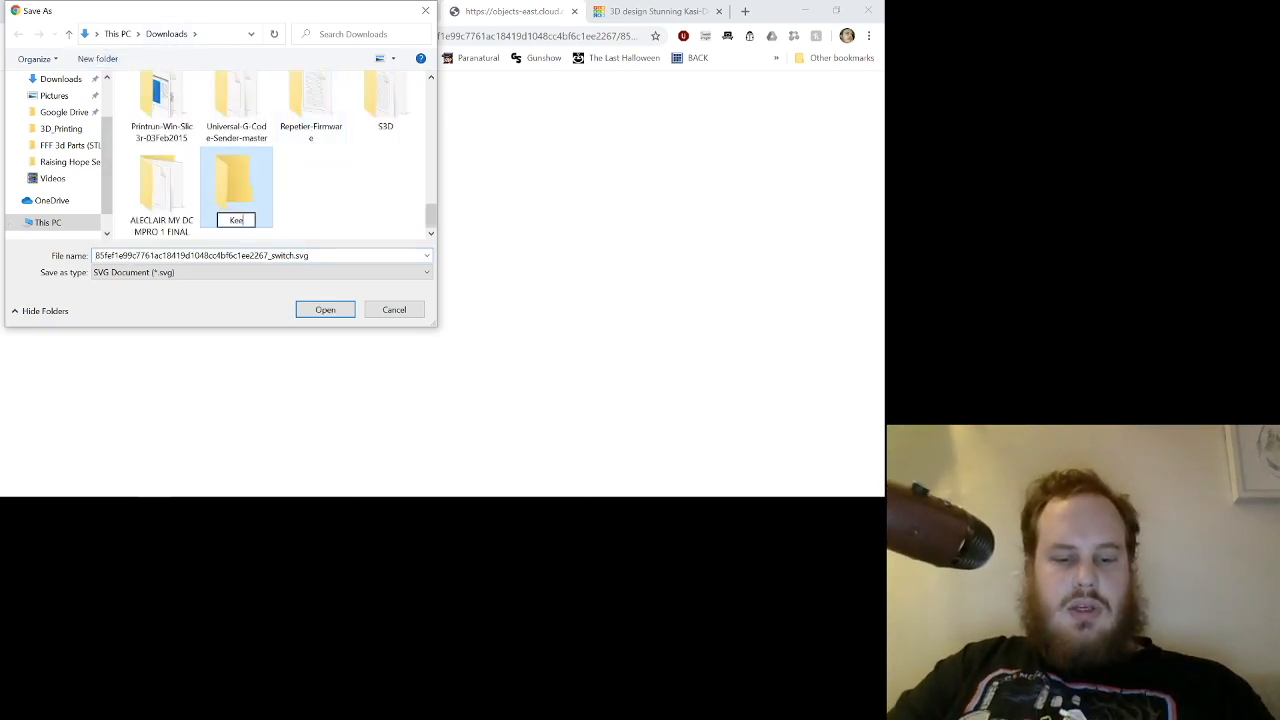
text( 9)
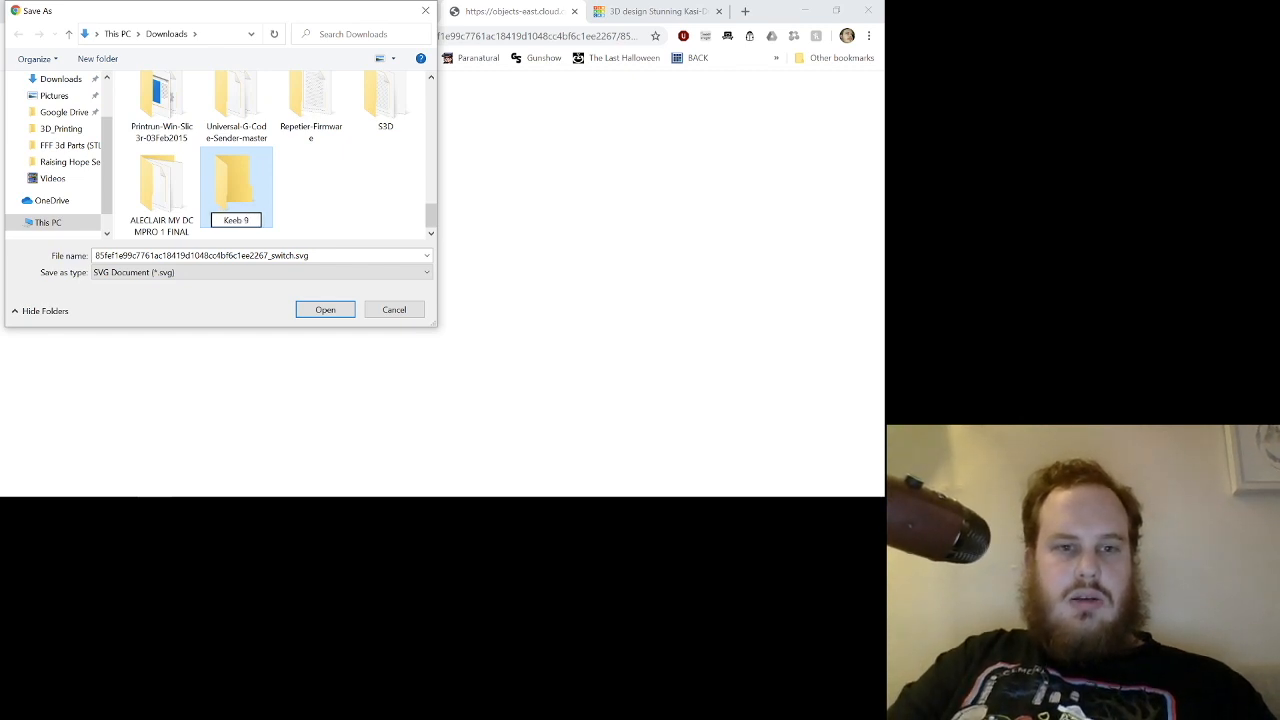
key(BackSpace)
key(BackSpace)
key(BackSpace)
key(BackSpace)
key(BackSpace)
text(Ne)
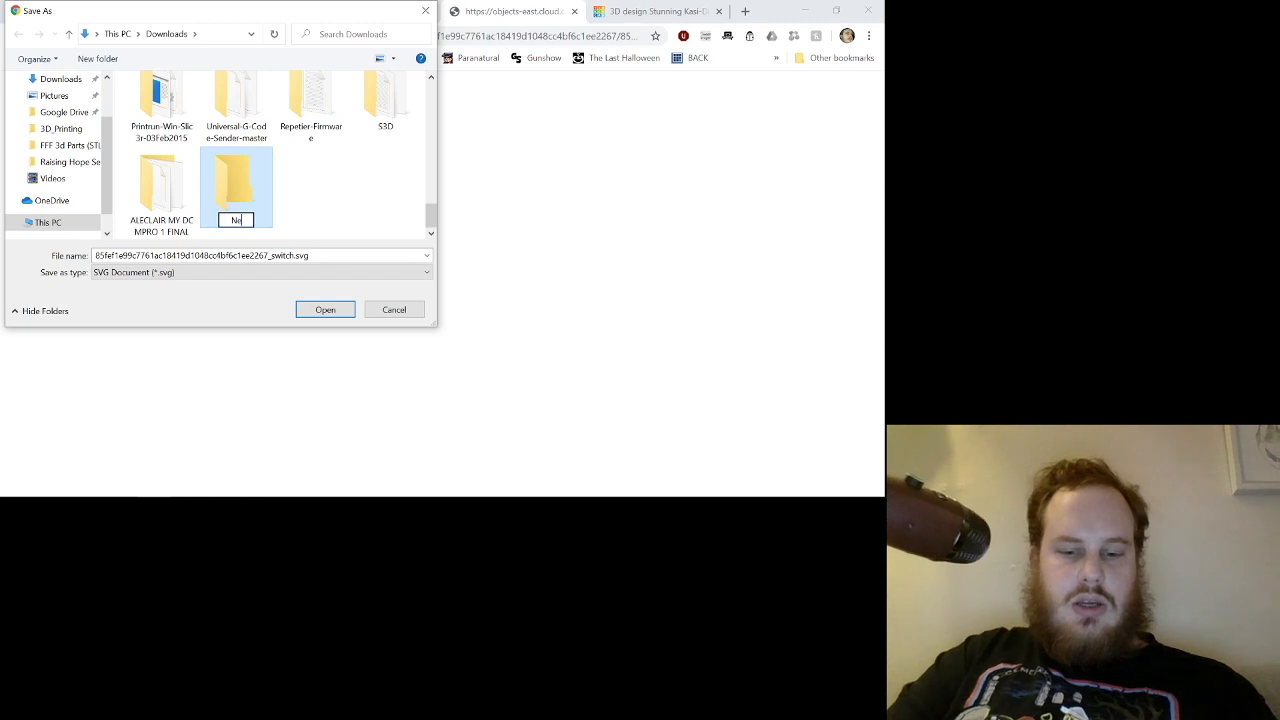
text(in)
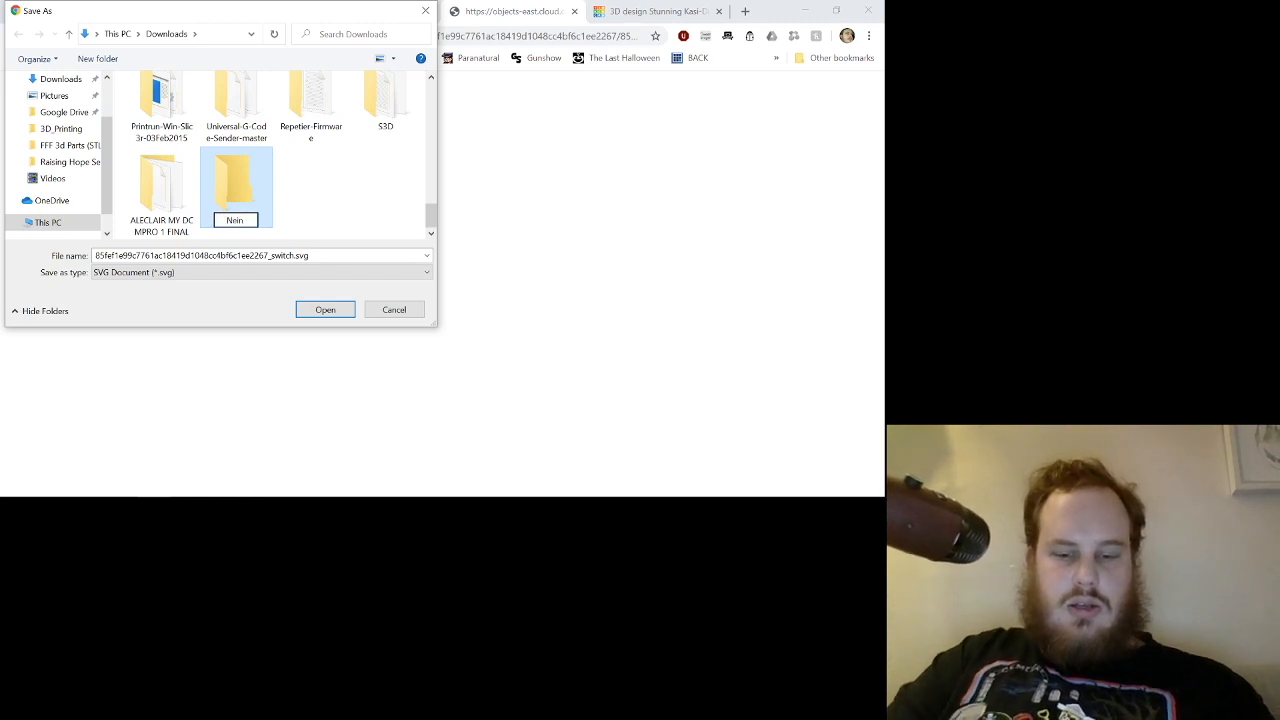
text( plates)
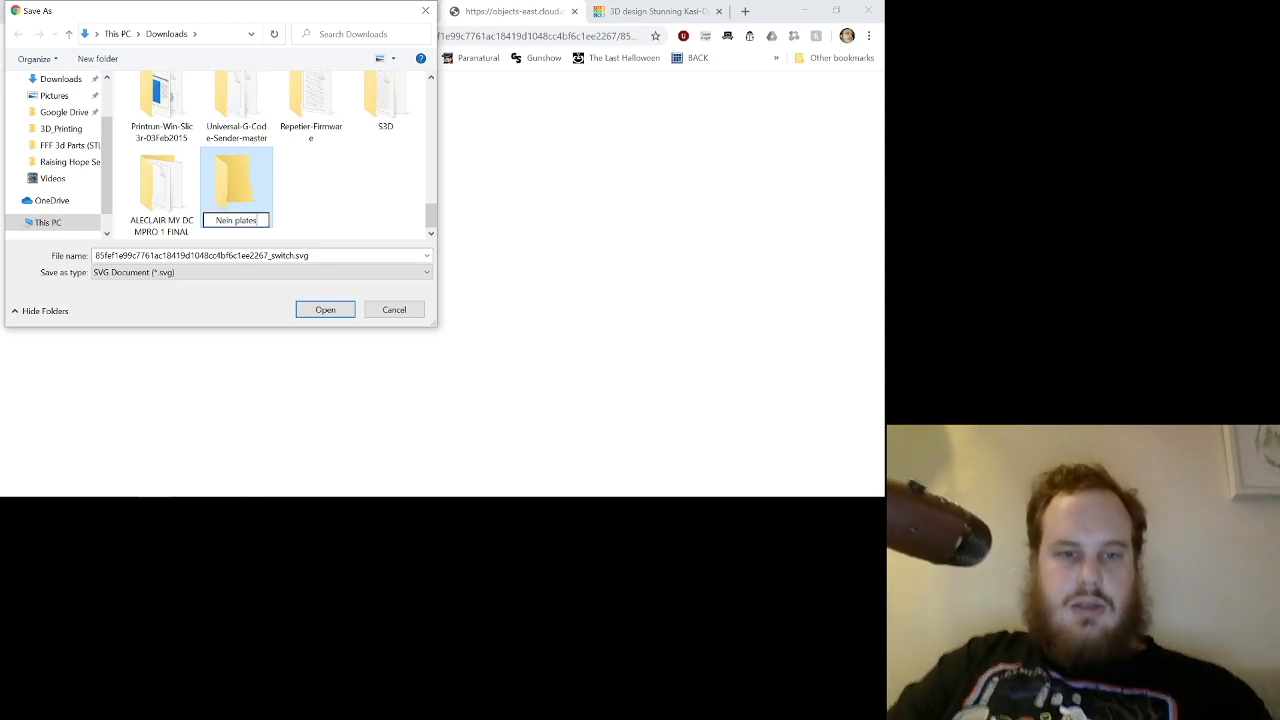
key(Return)
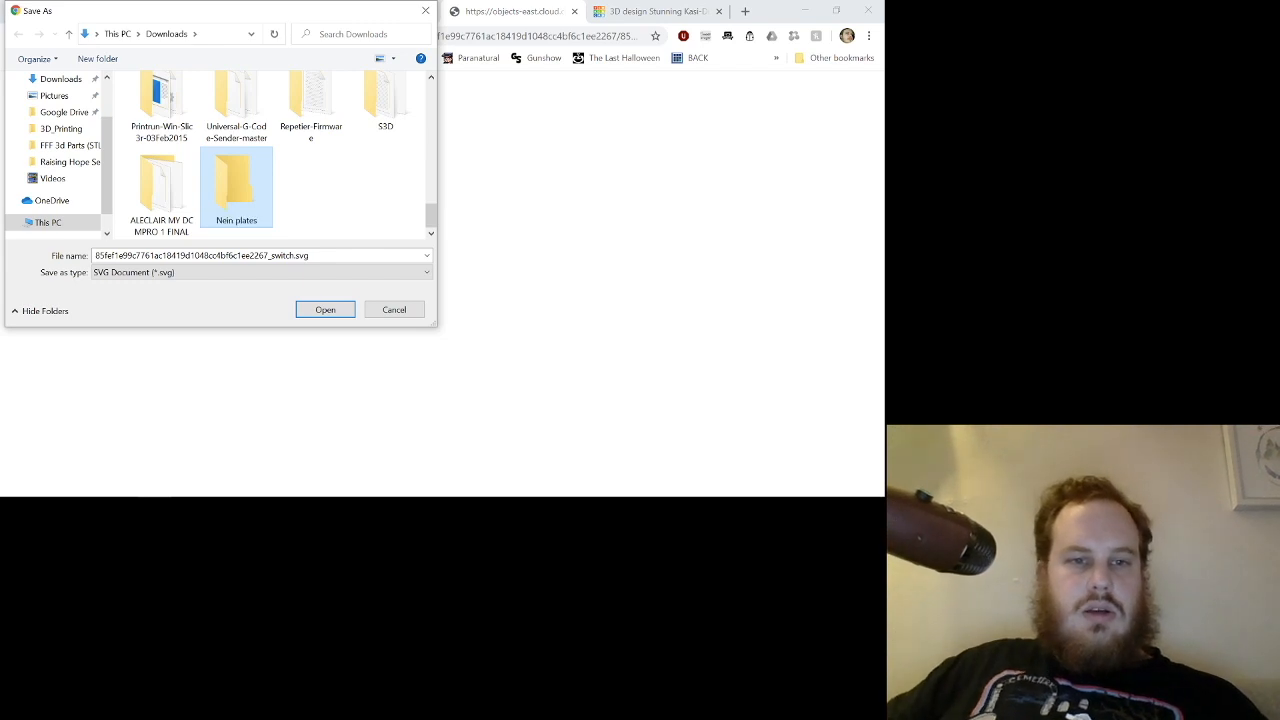
key(Return)
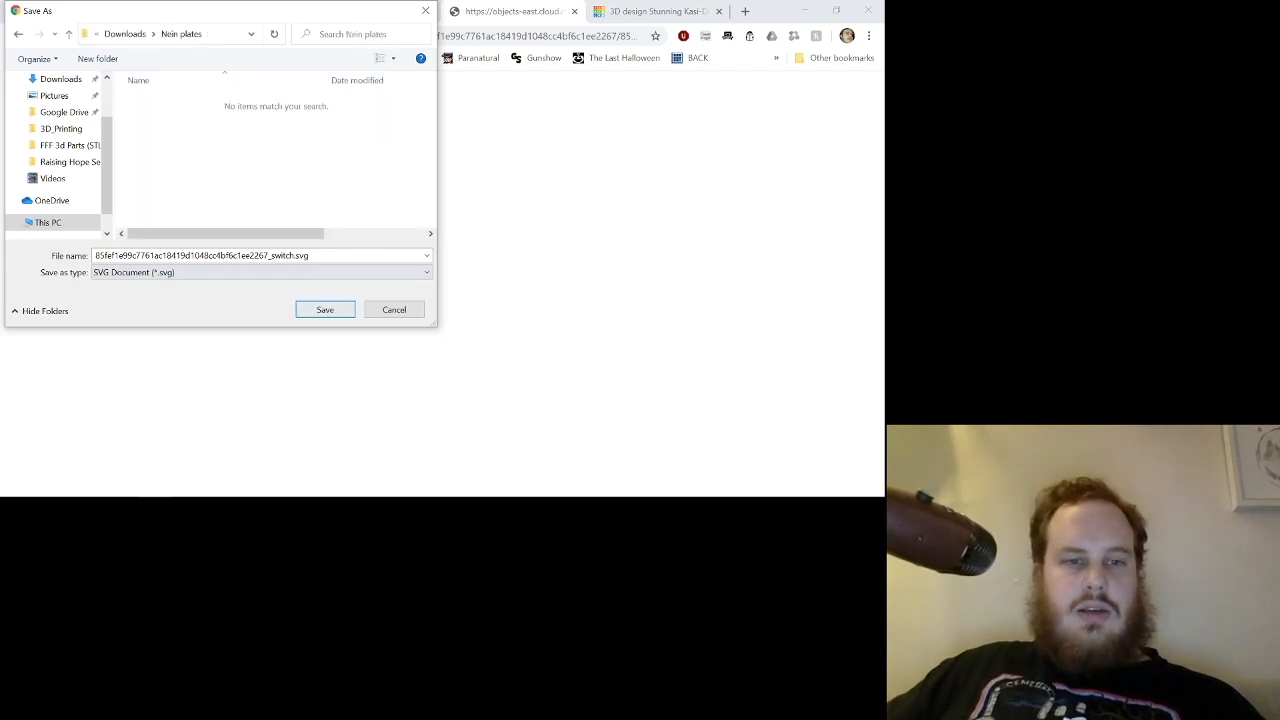
Save the switch layer SVG under the file name "switch plate" in the Nein plates folder.
click(262, 256)
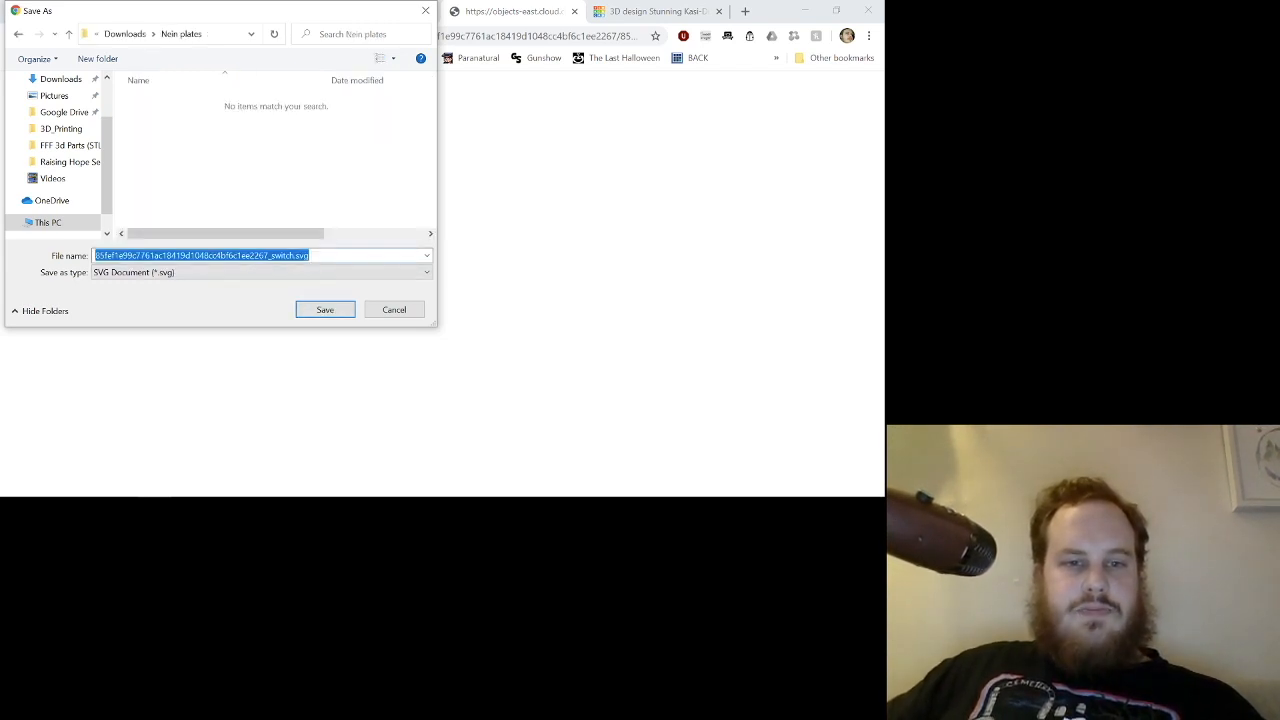
click(253, 255)
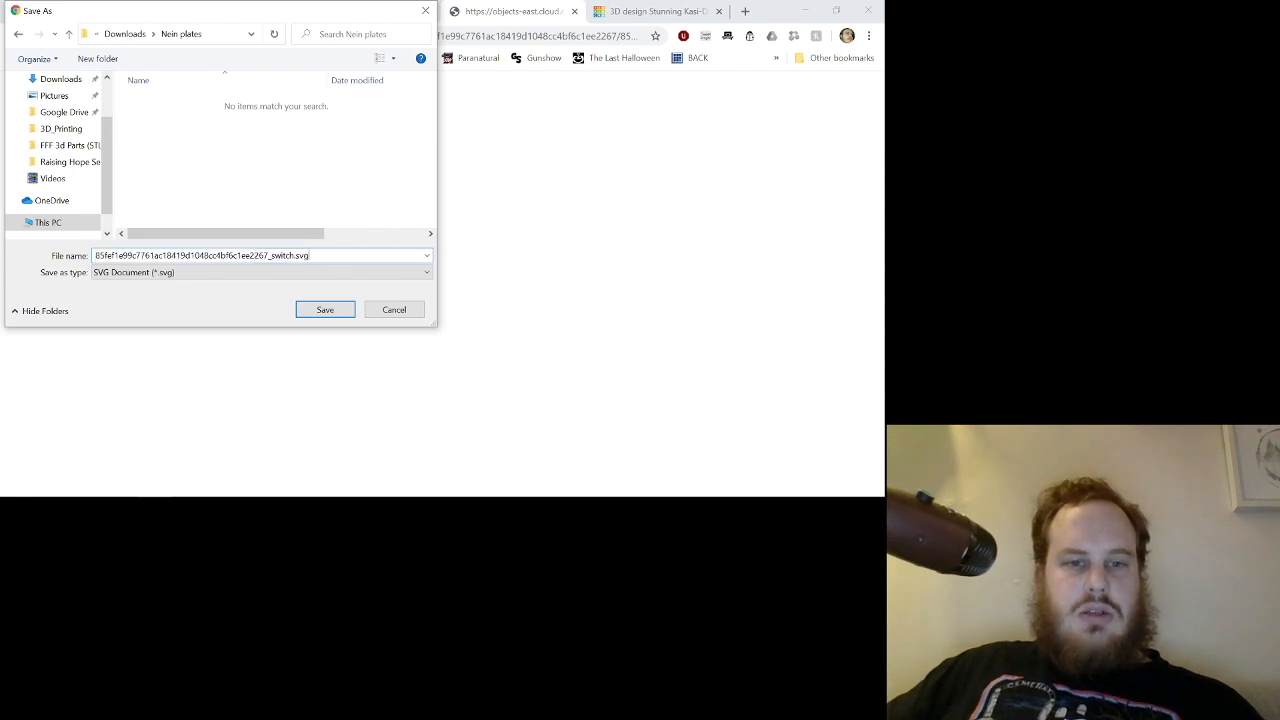
key(ctrl+a)
text(switch plate)
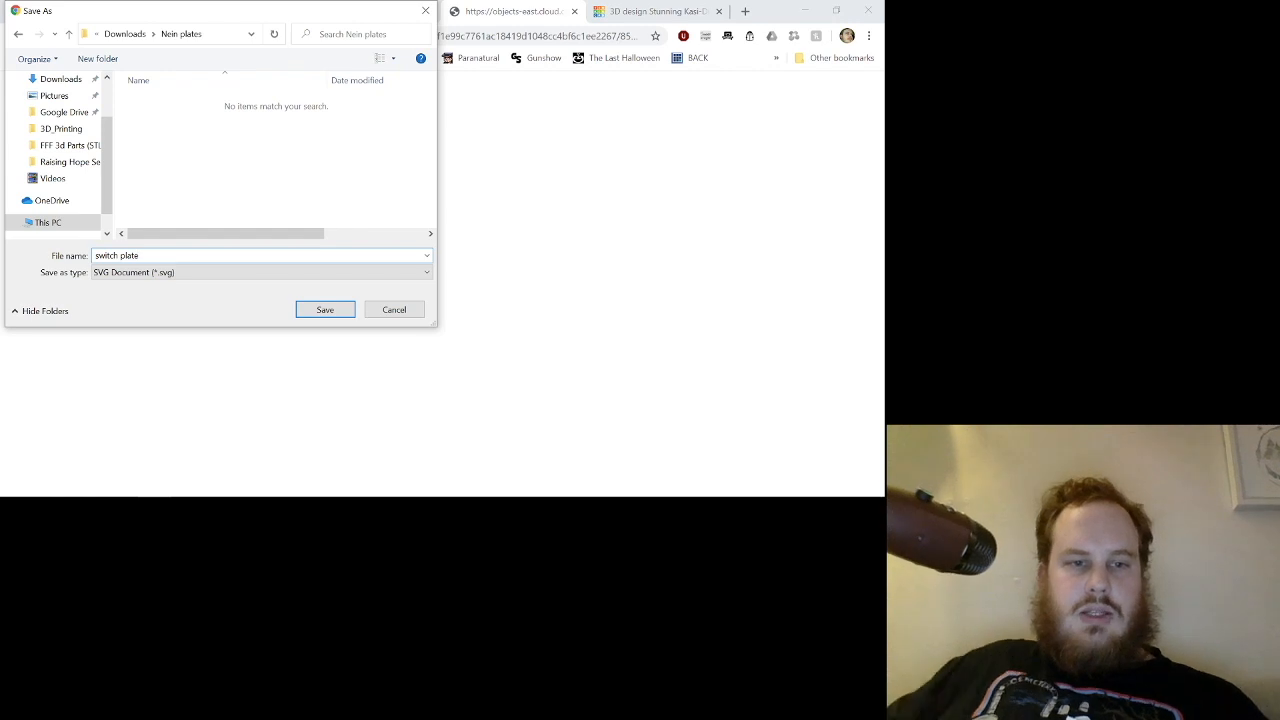
key(Return)
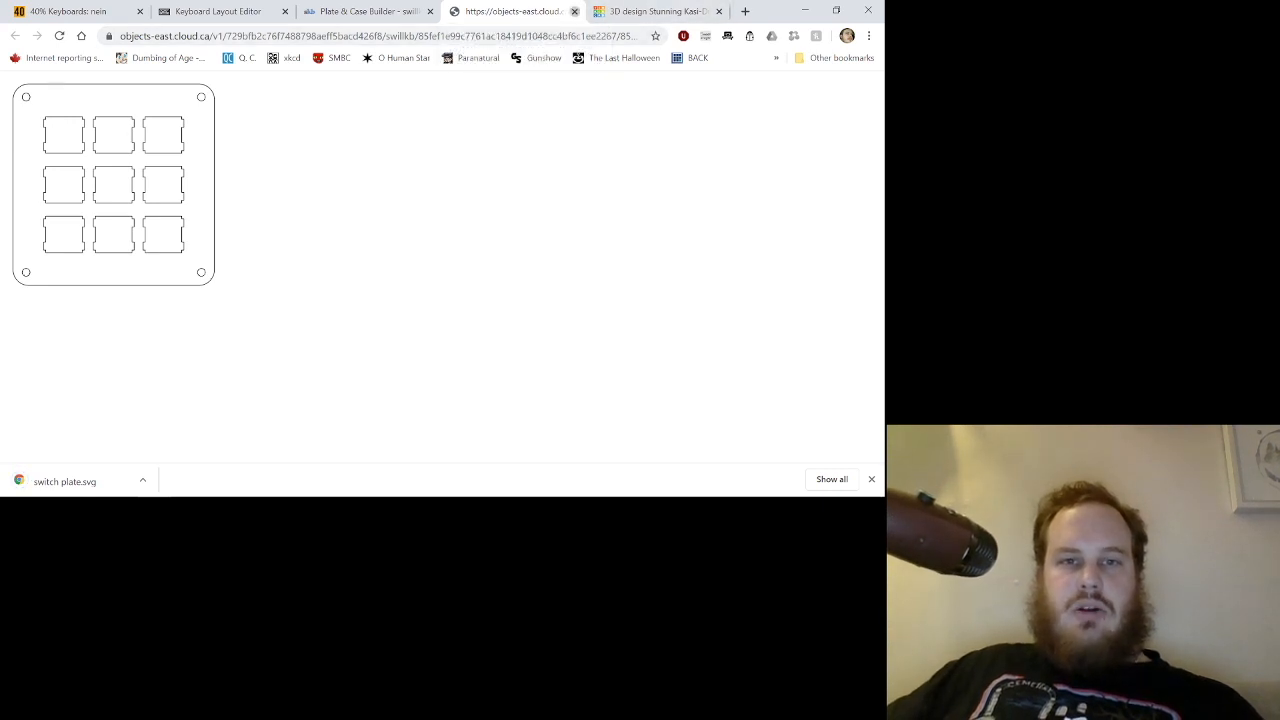
click(574, 11)
scroll(737, 188, down, 3)
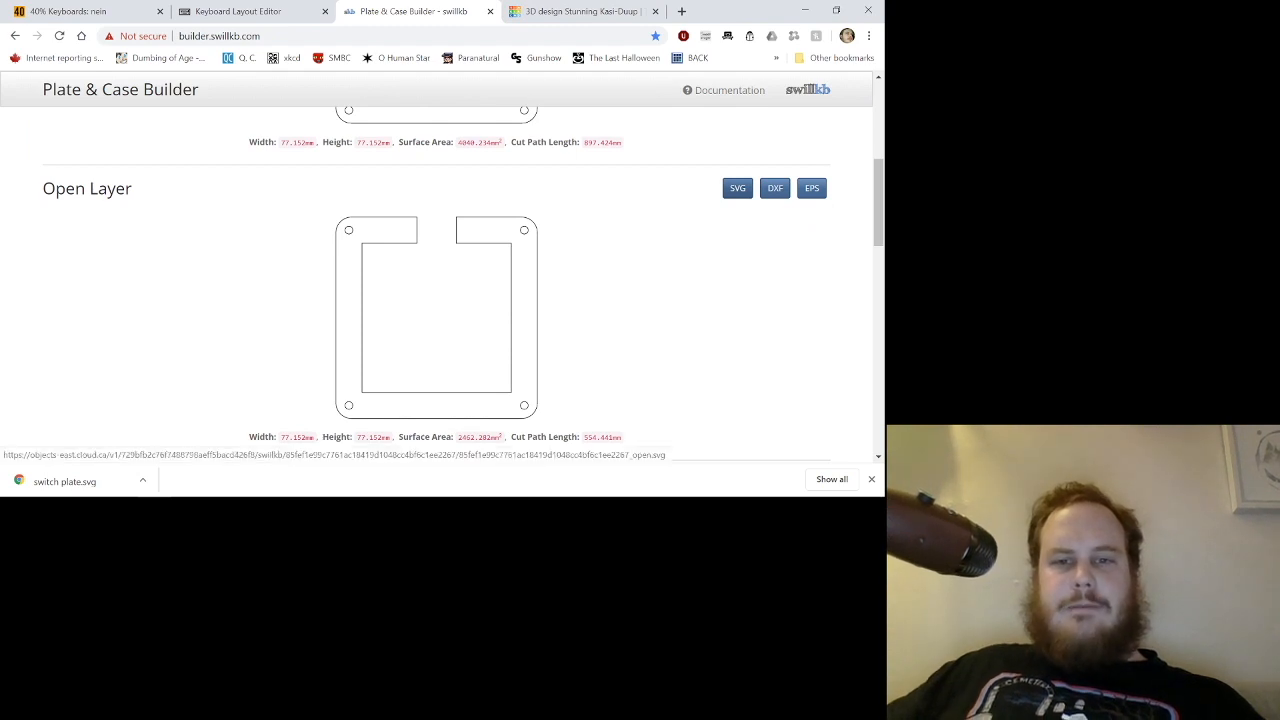
click(737, 188)
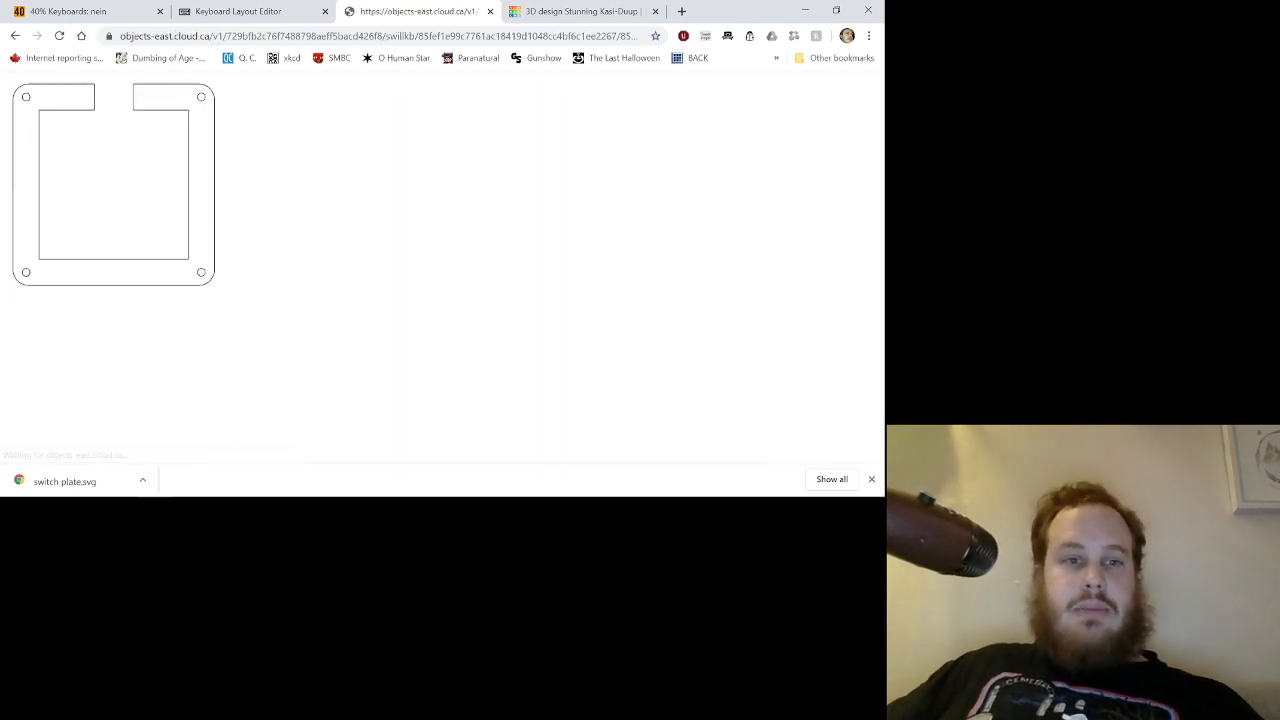
right_click(114, 146)
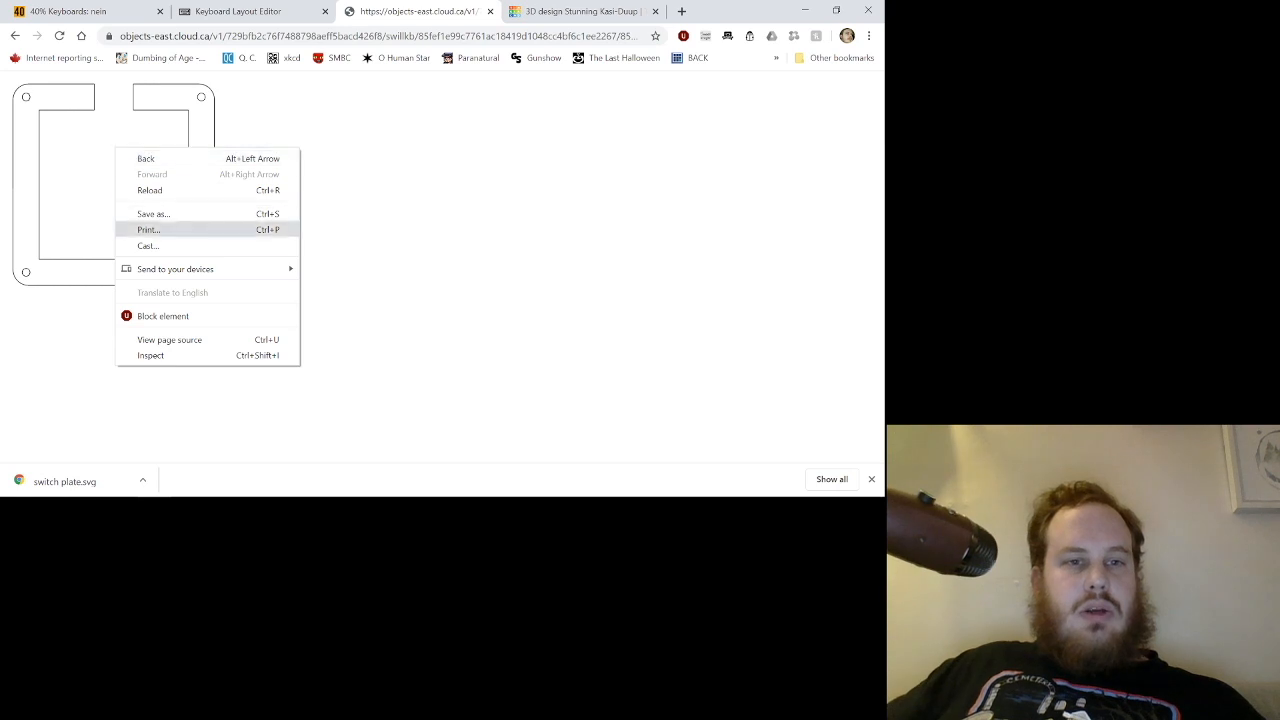
click(150, 211)
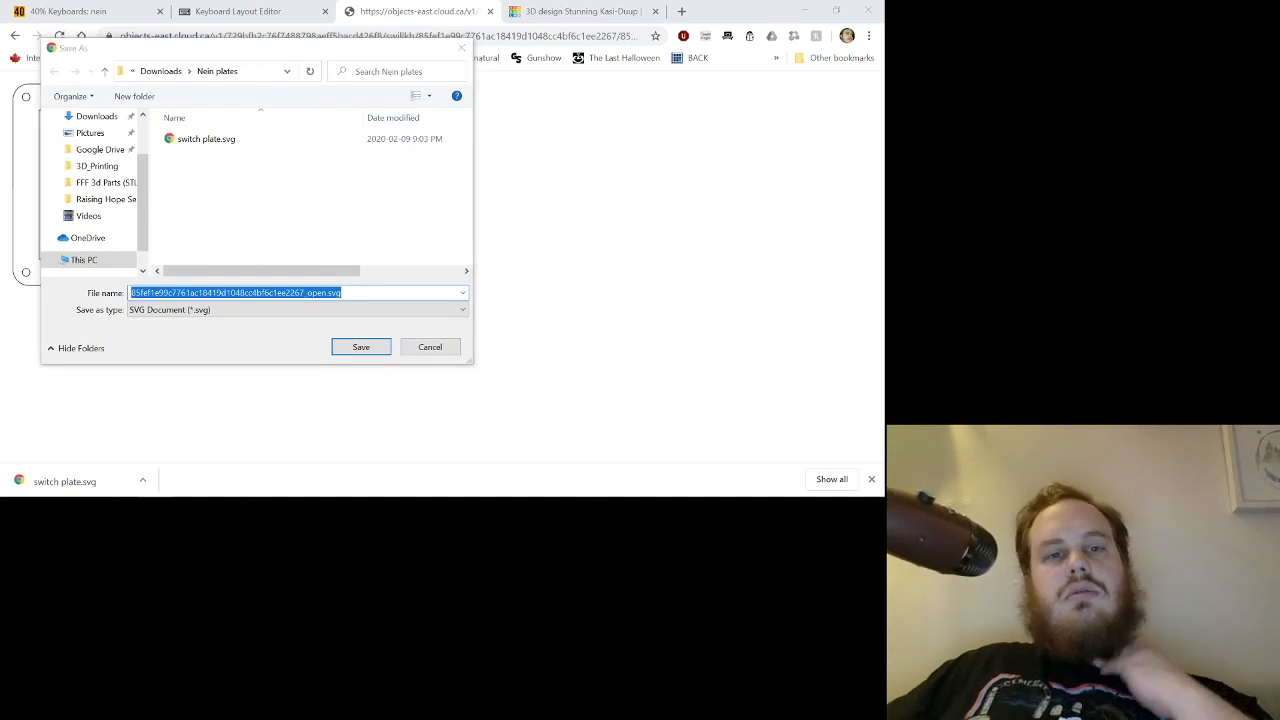
click(450, 346)
click(250, 11)
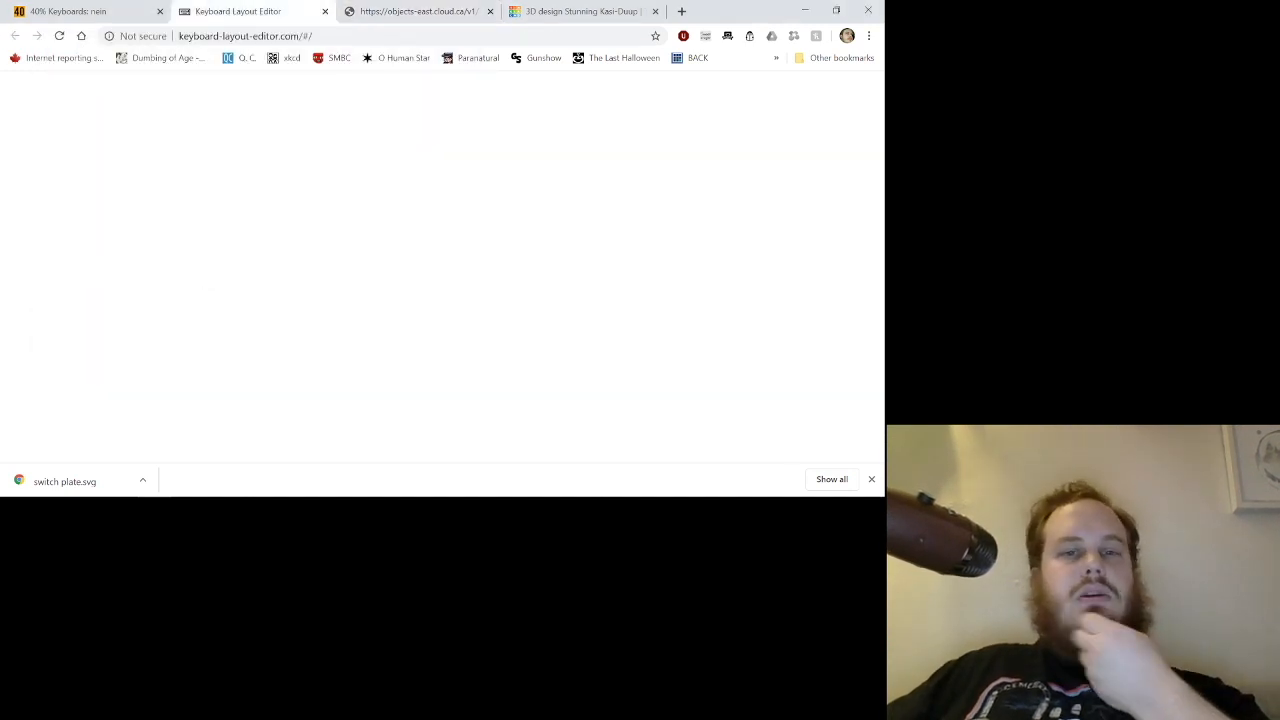
click(418, 11)
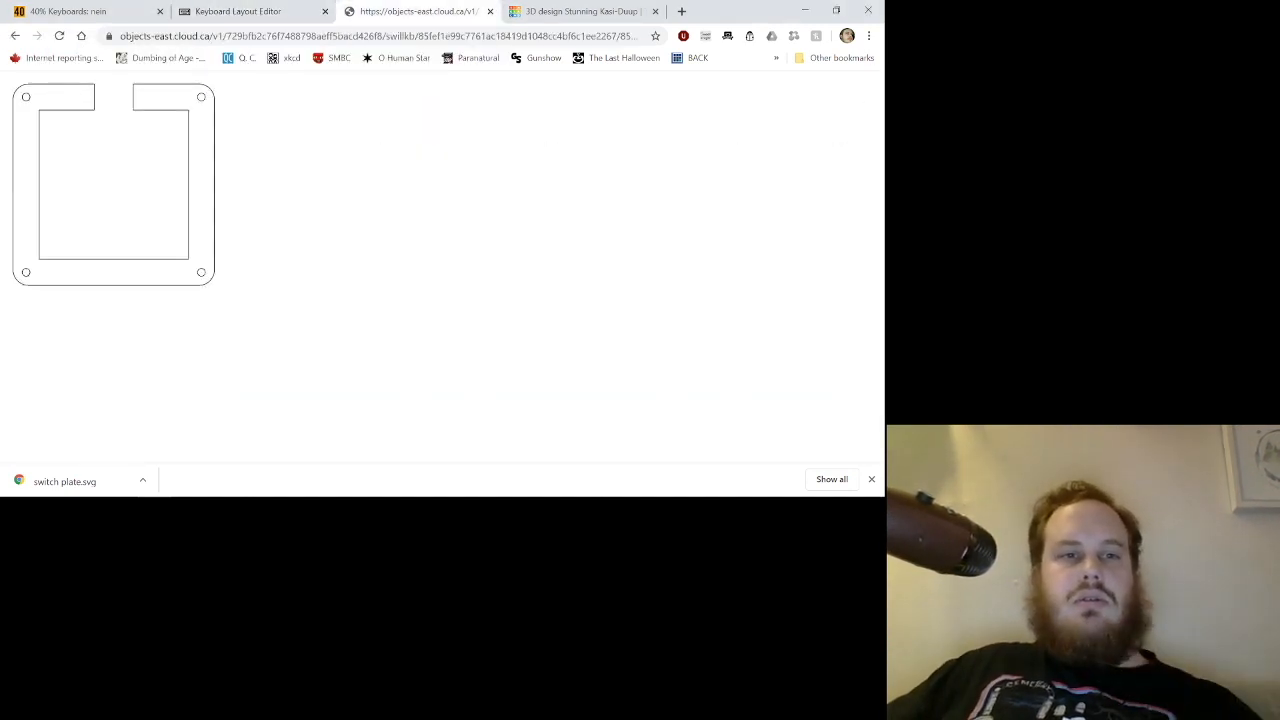
click(15, 35)
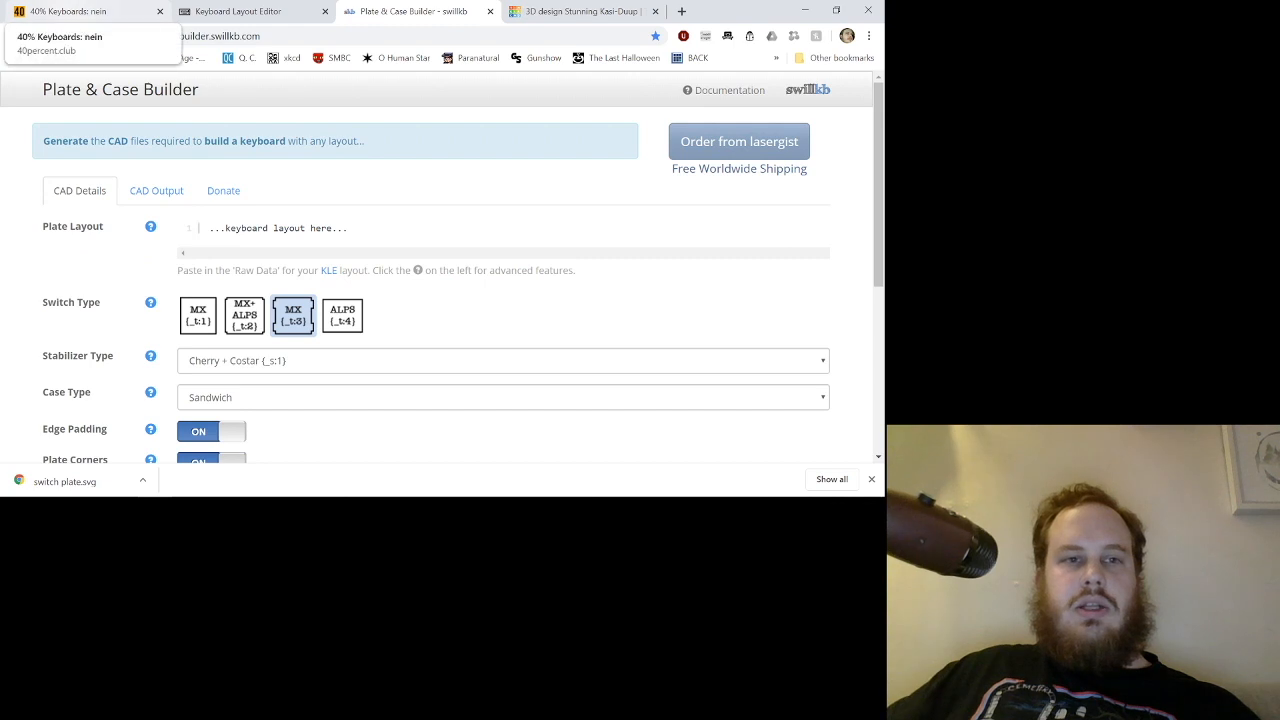
Copy the nine-key raw data from the Keyboard Layout Editor into the Plate & Case Builder's Plate Layout.
click(238, 11)
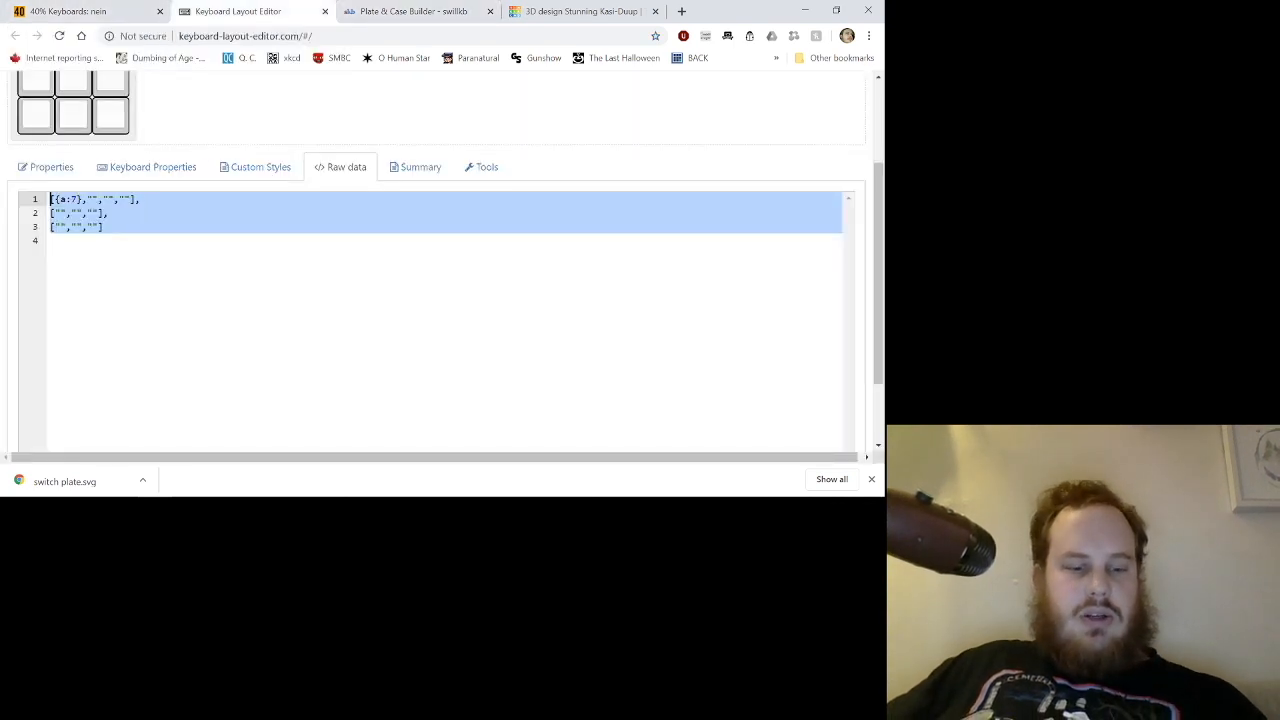
click(413, 11)
click(230, 228)
text([{a:7},"","",""], ["","",""], ["","",""])
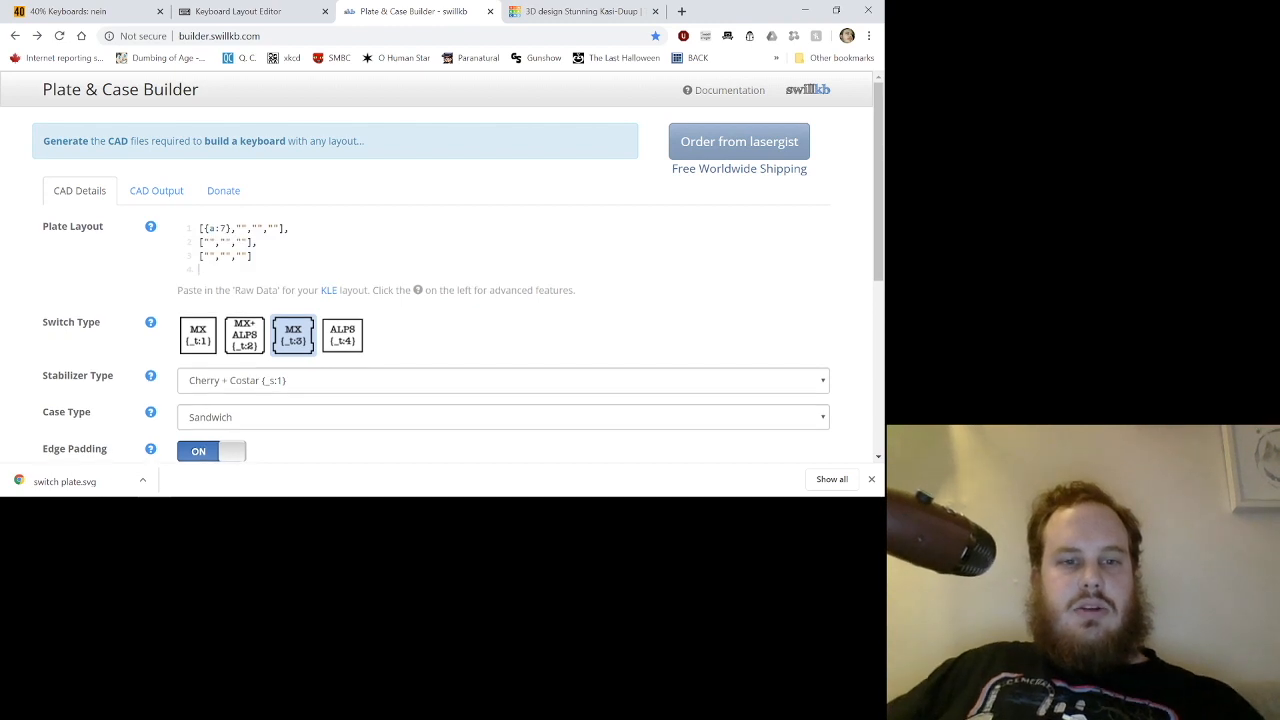
Switch Edge Padding off and on again and reselect the Sandwich case type to bring back their detail settings.
scroll(440, 280, down, 2)
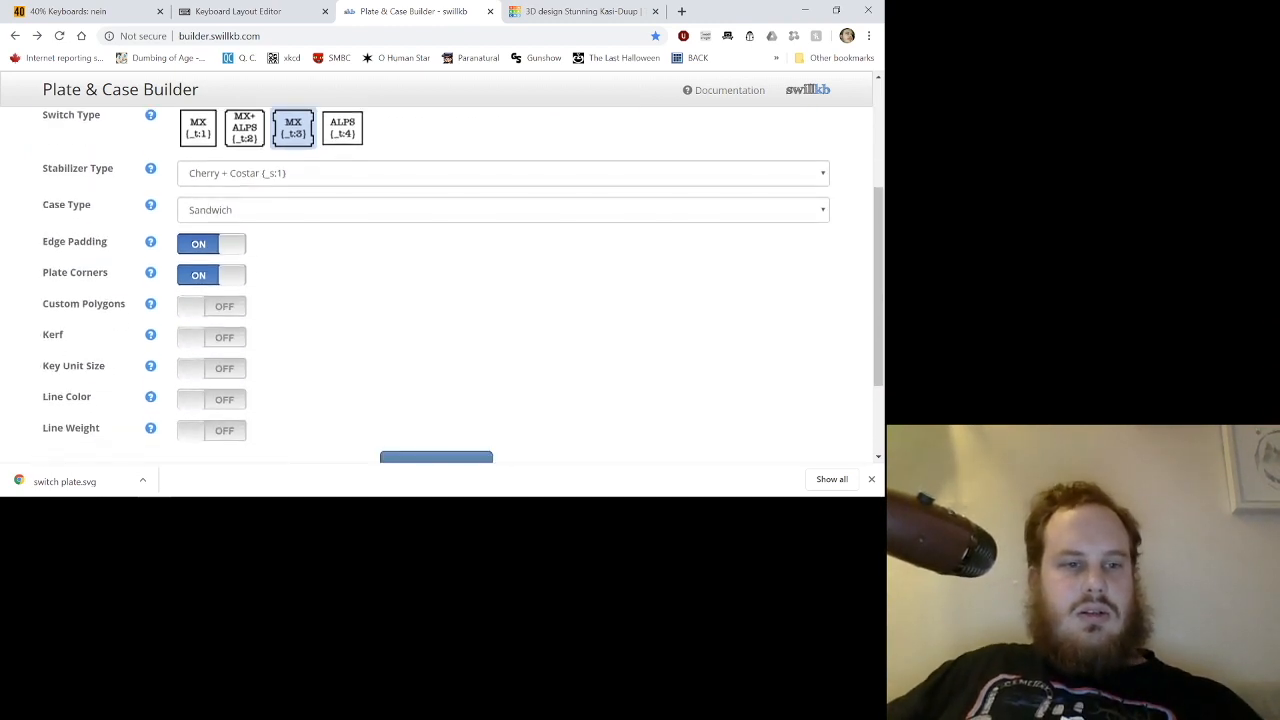
click(211, 244)
click(211, 244)
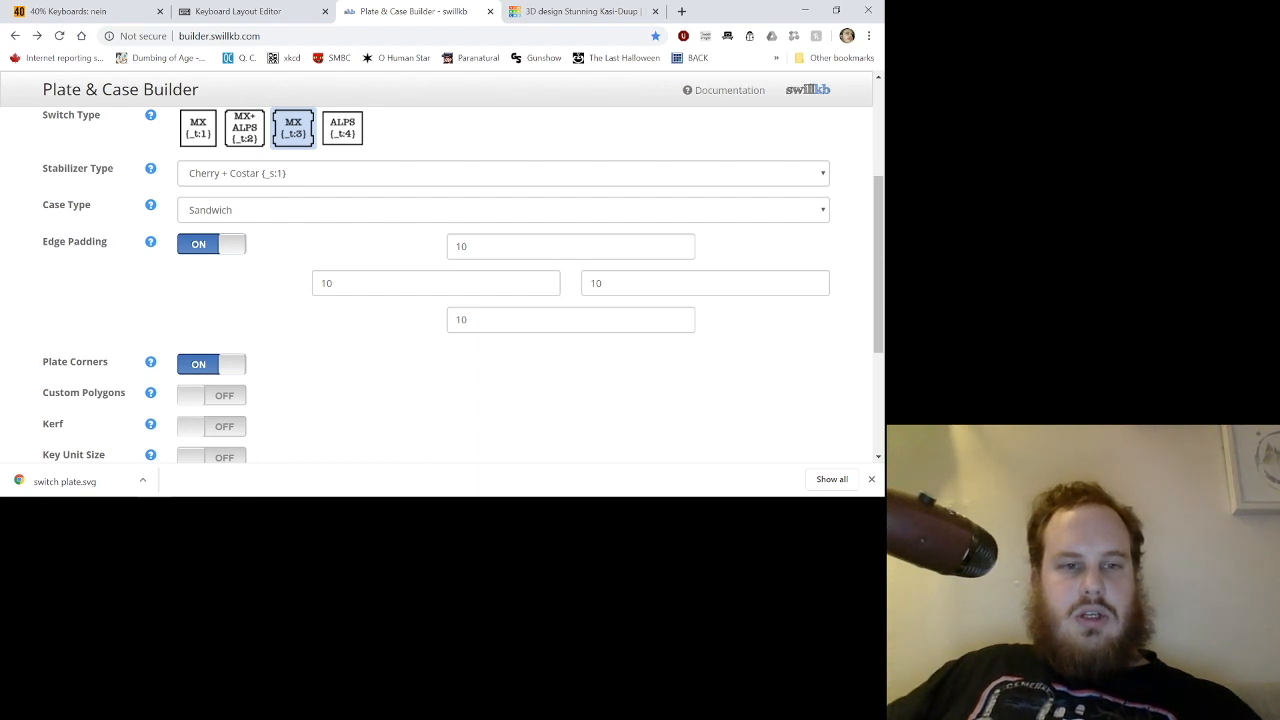
click(540, 210)
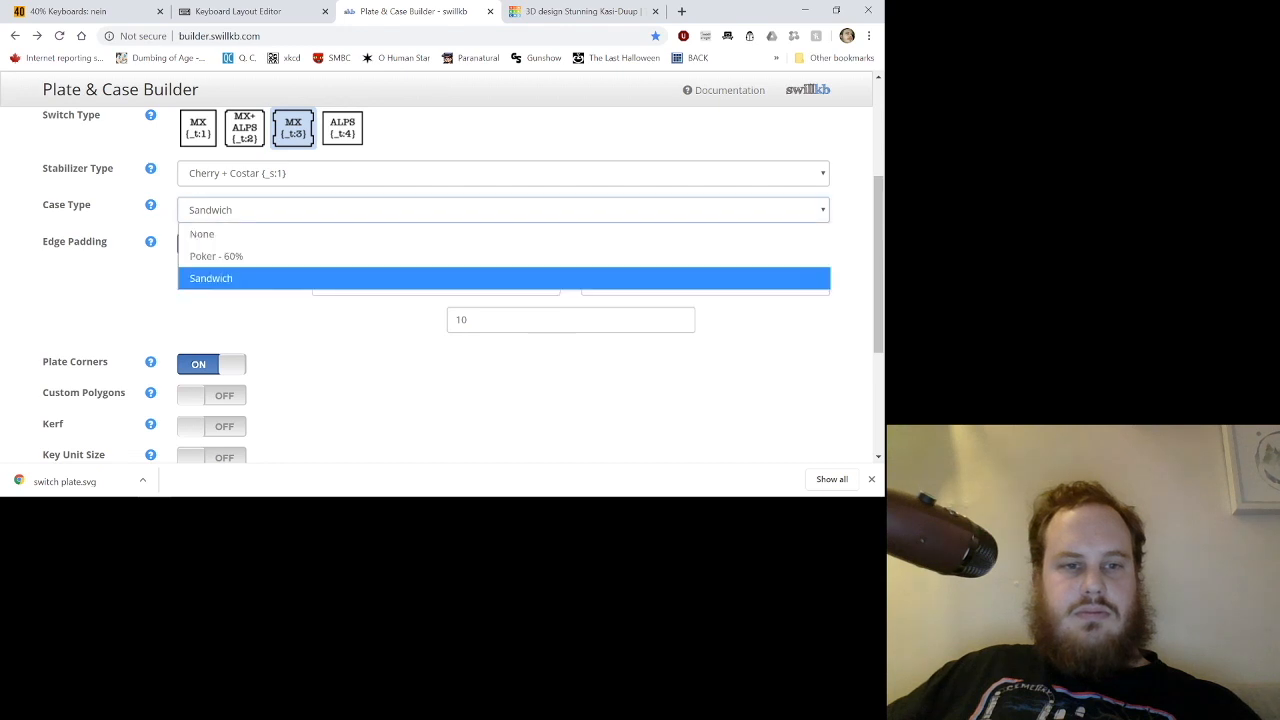
click(540, 278)
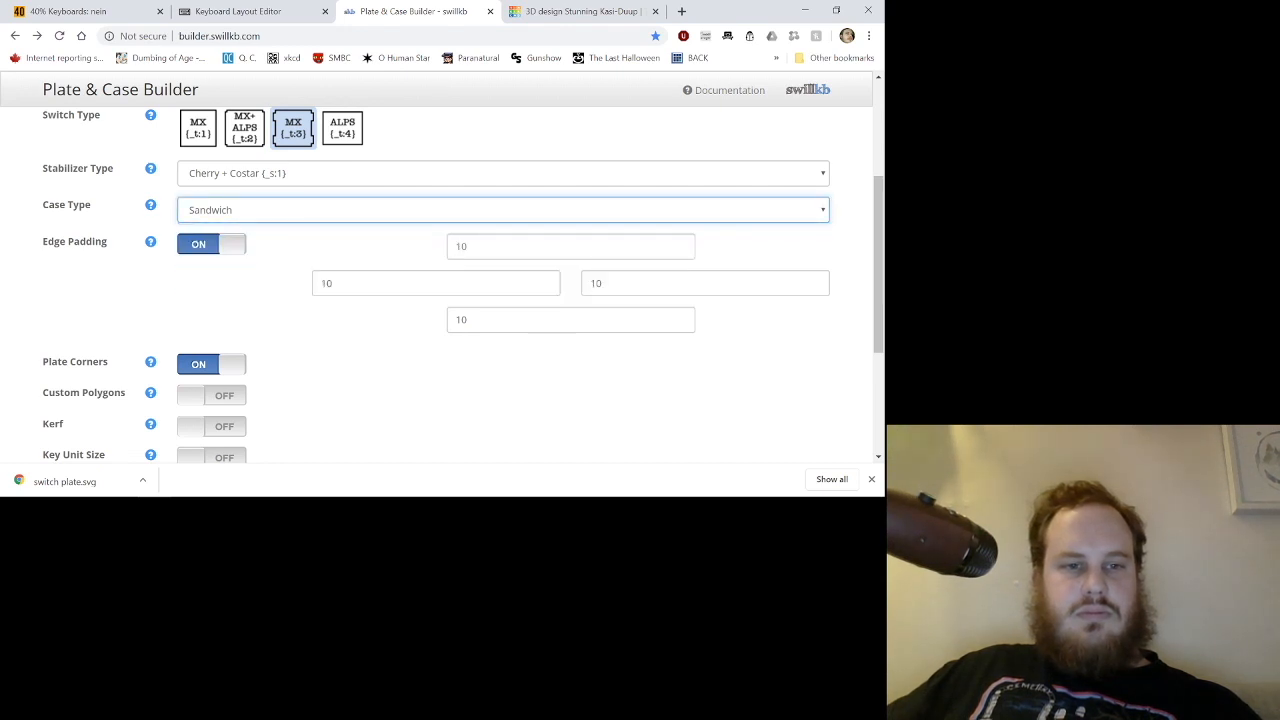
scroll(460, 290, up, 2)
click(503, 348)
click(503, 371)
click(503, 348)
click(503, 417)
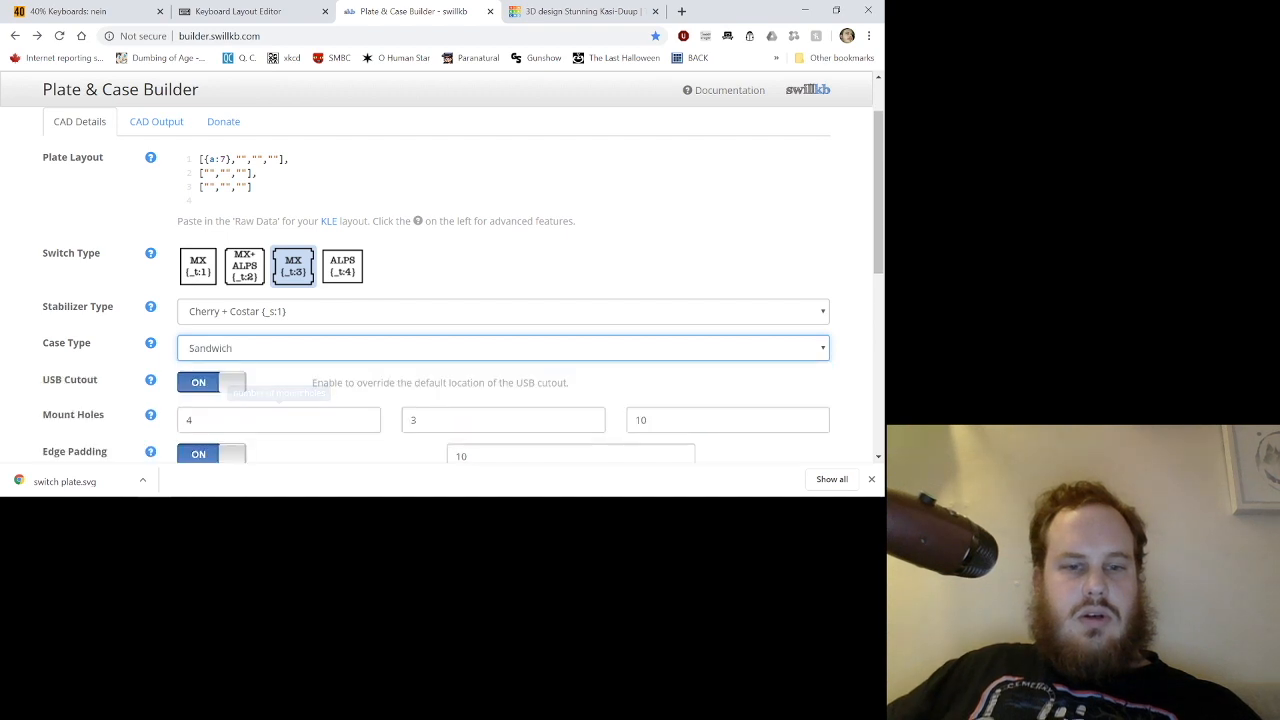
Check the restored case settings and redraw the CAD files.
scroll(460, 290, down, 5)
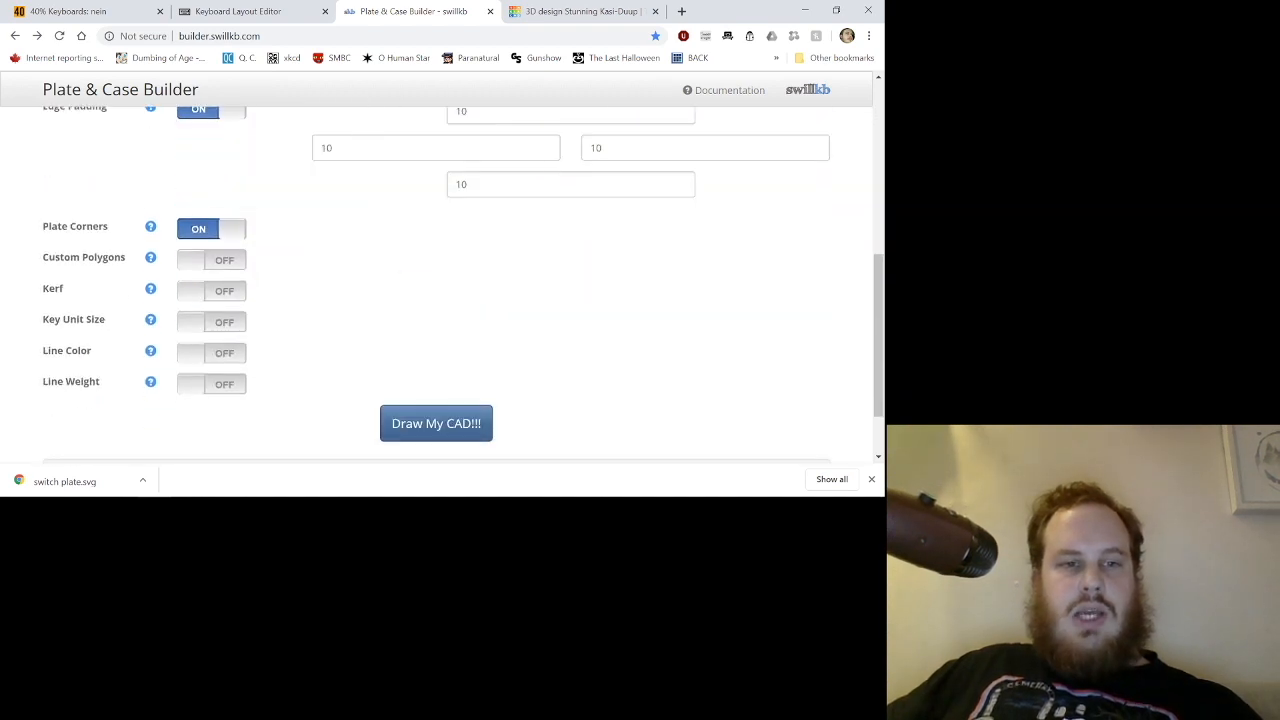
scroll(440, 280, up, 6)
scroll(458, 273, down, 5)
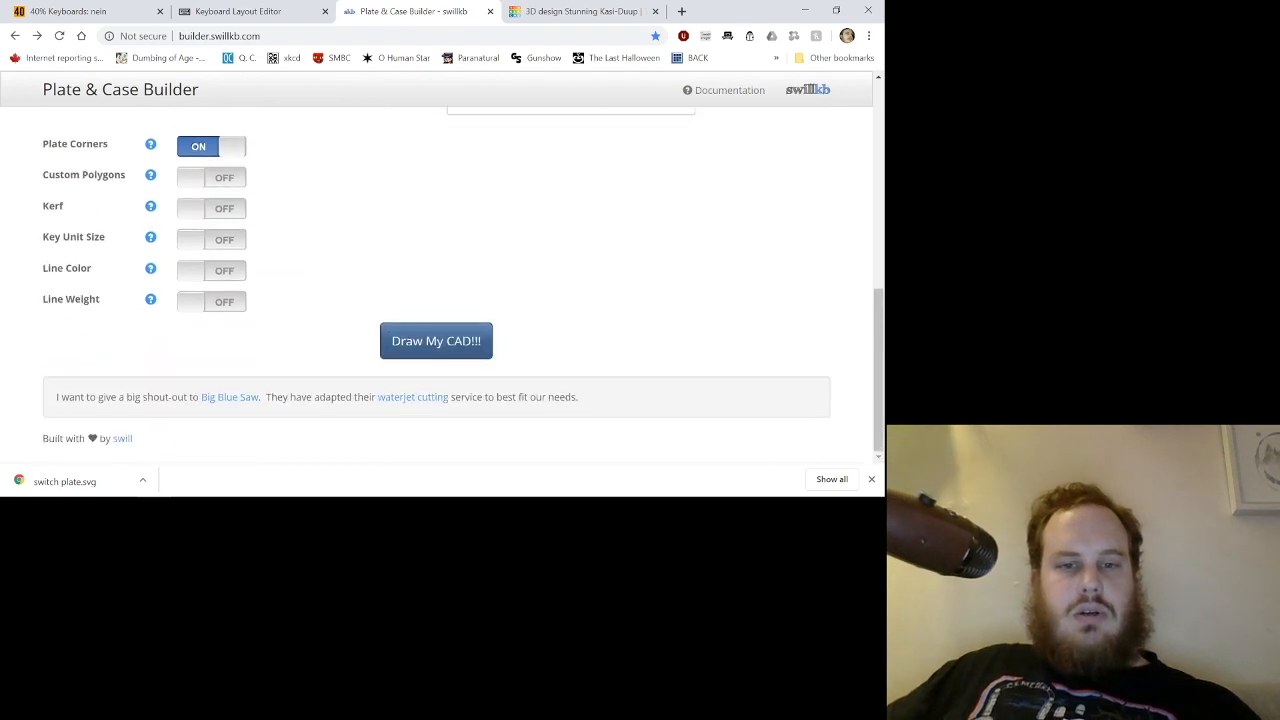
click(436, 341)
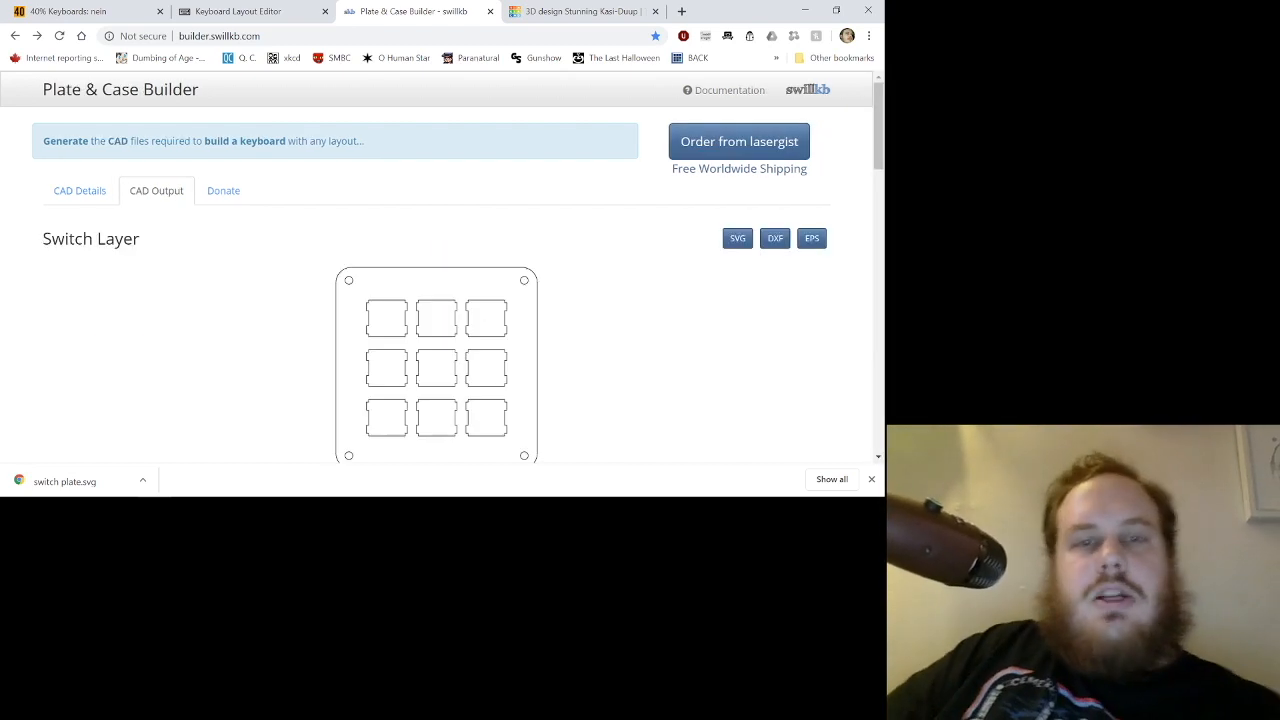
Open the SVG files of the open, closed, top and bottom layers, each in its own new browser tab.
scroll(436, 285, down, 5)
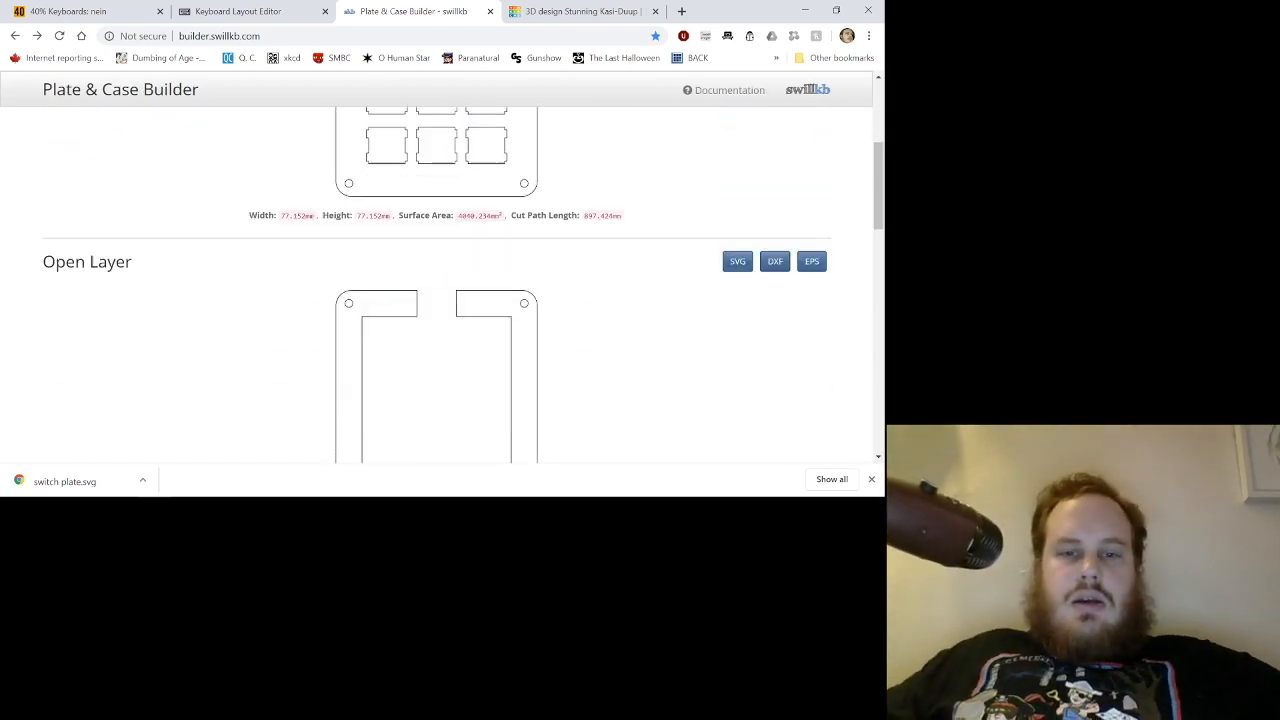
scroll(436, 285, up, 1)
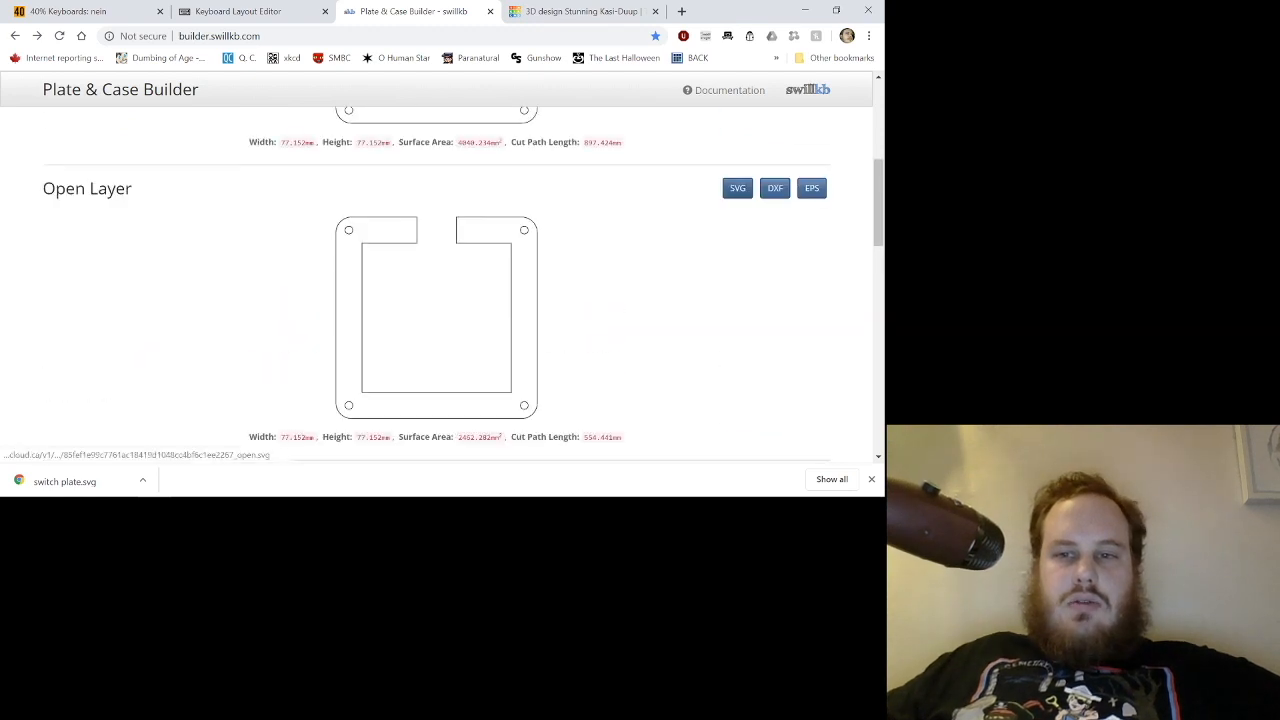
middle_click(737, 188)
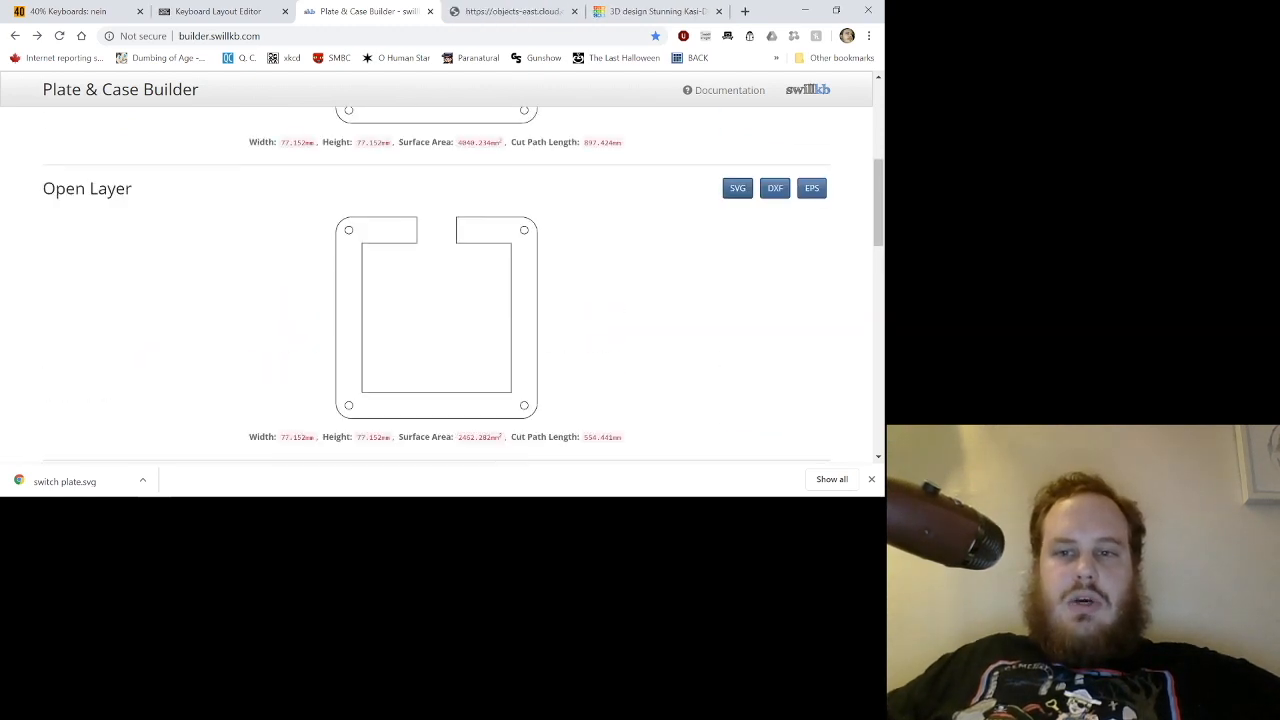
scroll(737, 188, down, 4)
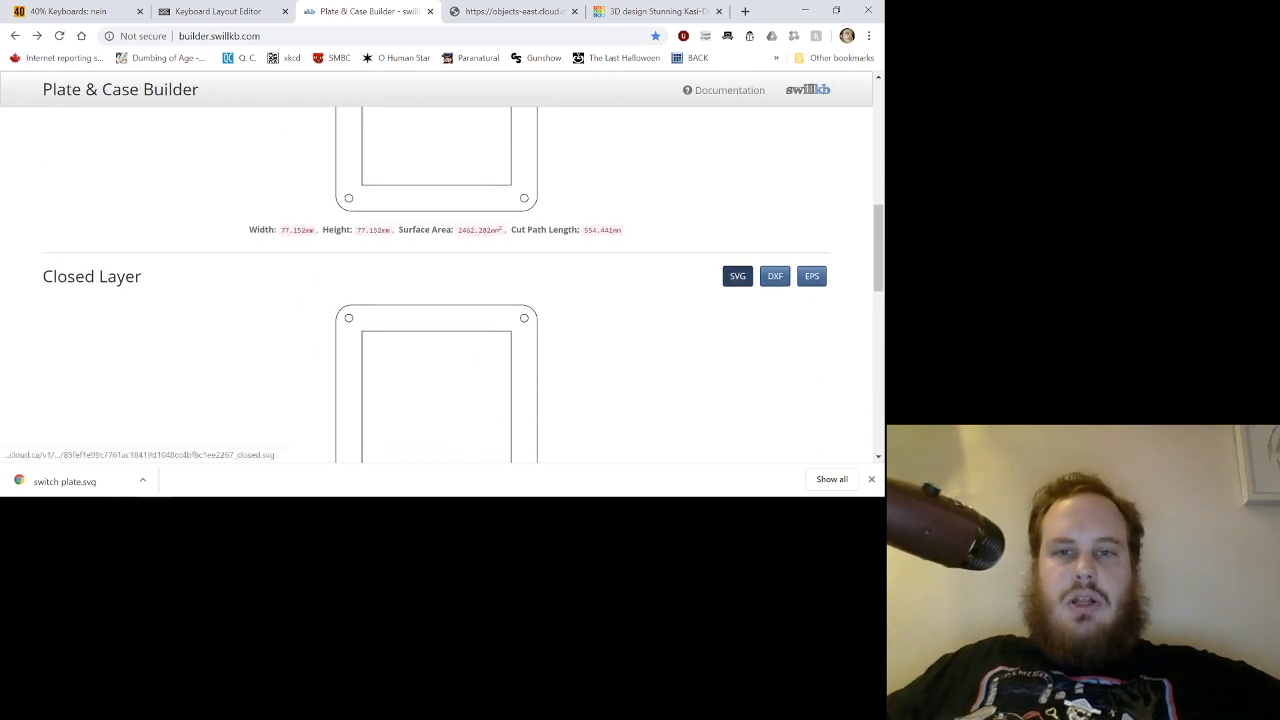
middle_click(737, 276)
scroll(737, 276, down, 5)
scroll(737, 222, down, 2)
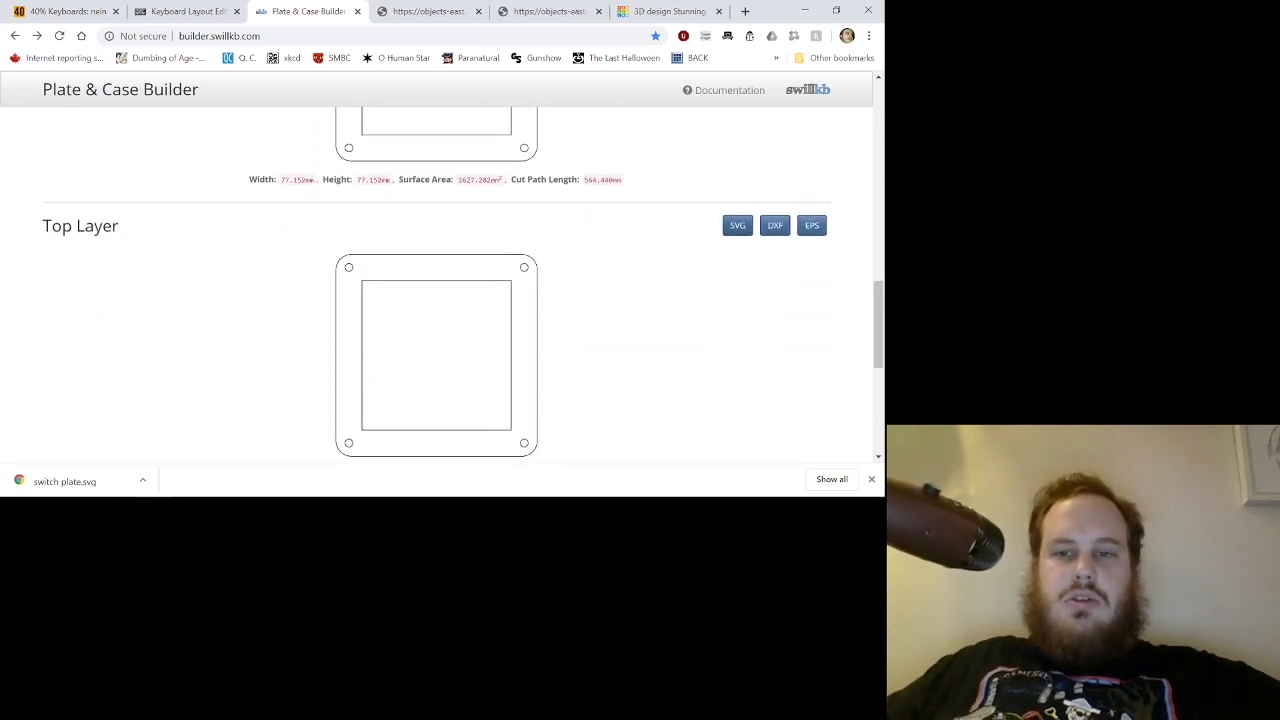
middle_click(737, 222)
scroll(737, 222, down, 5)
middle_click(737, 175)
scroll(737, 175, down, 2)
scroll(737, 175, up, 2)
scroll(737, 175, up, 5)
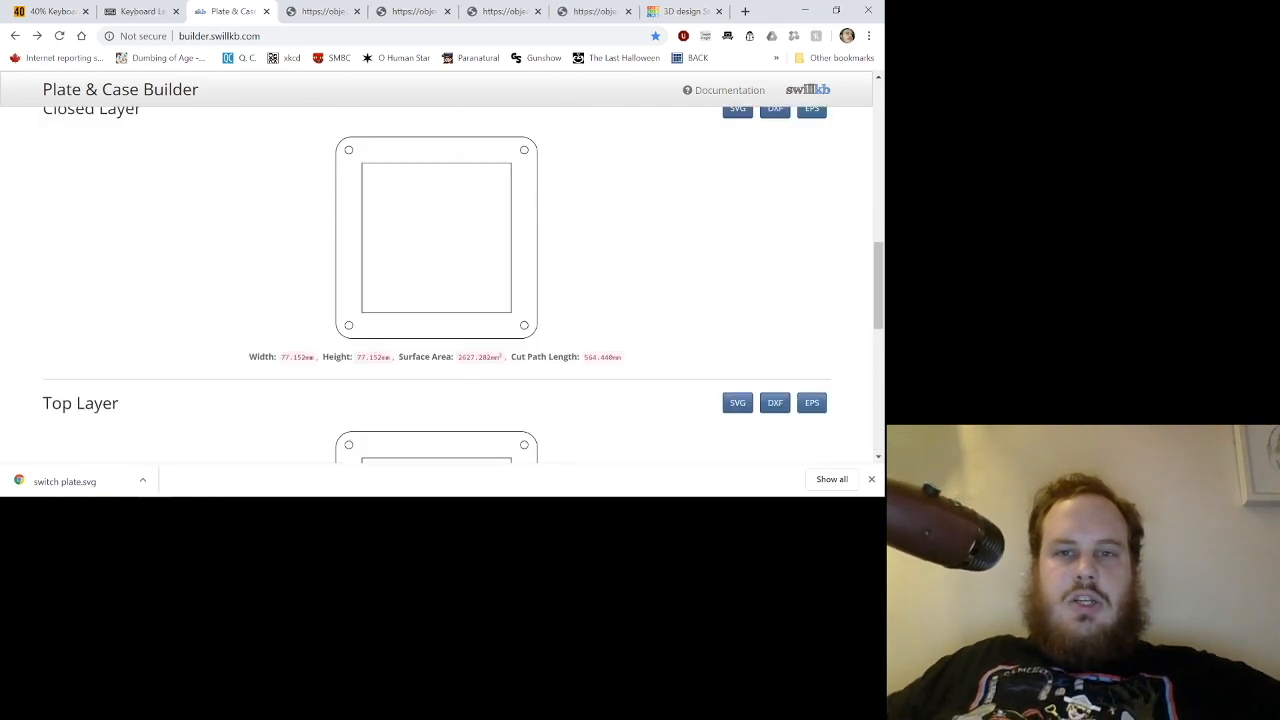
click(320, 11)
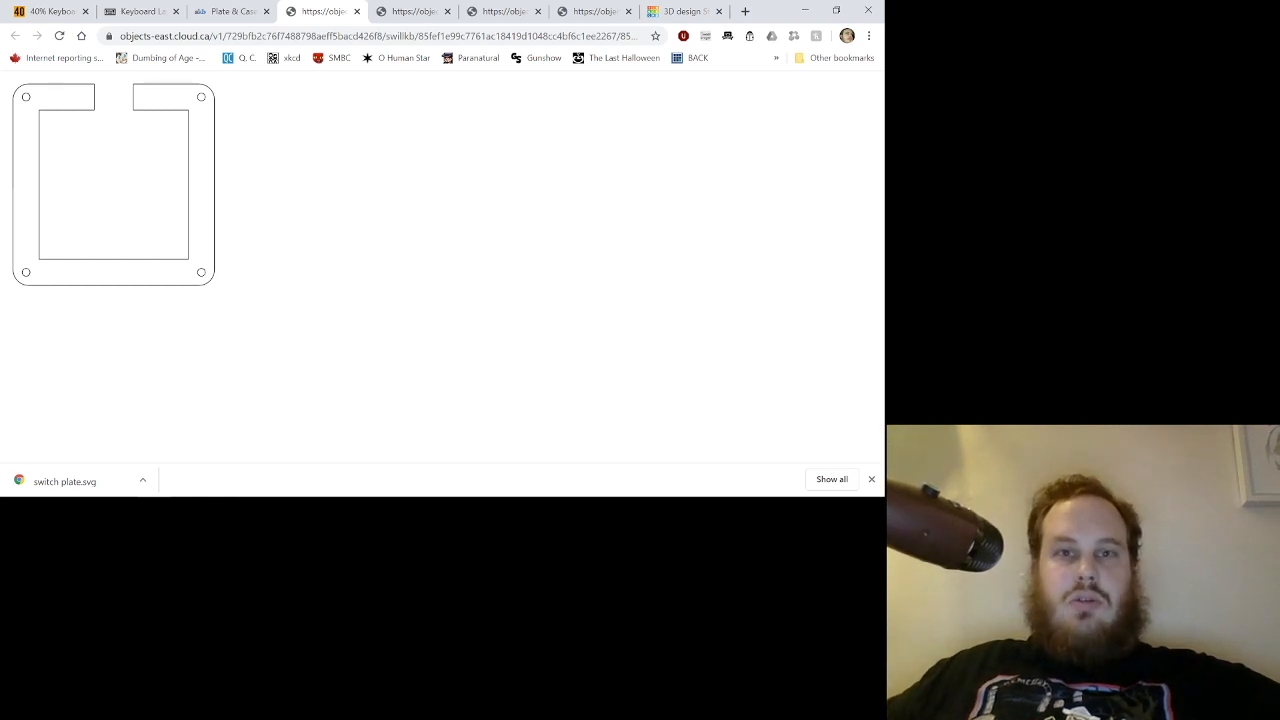
right_click(190, 127)
click(226, 194)
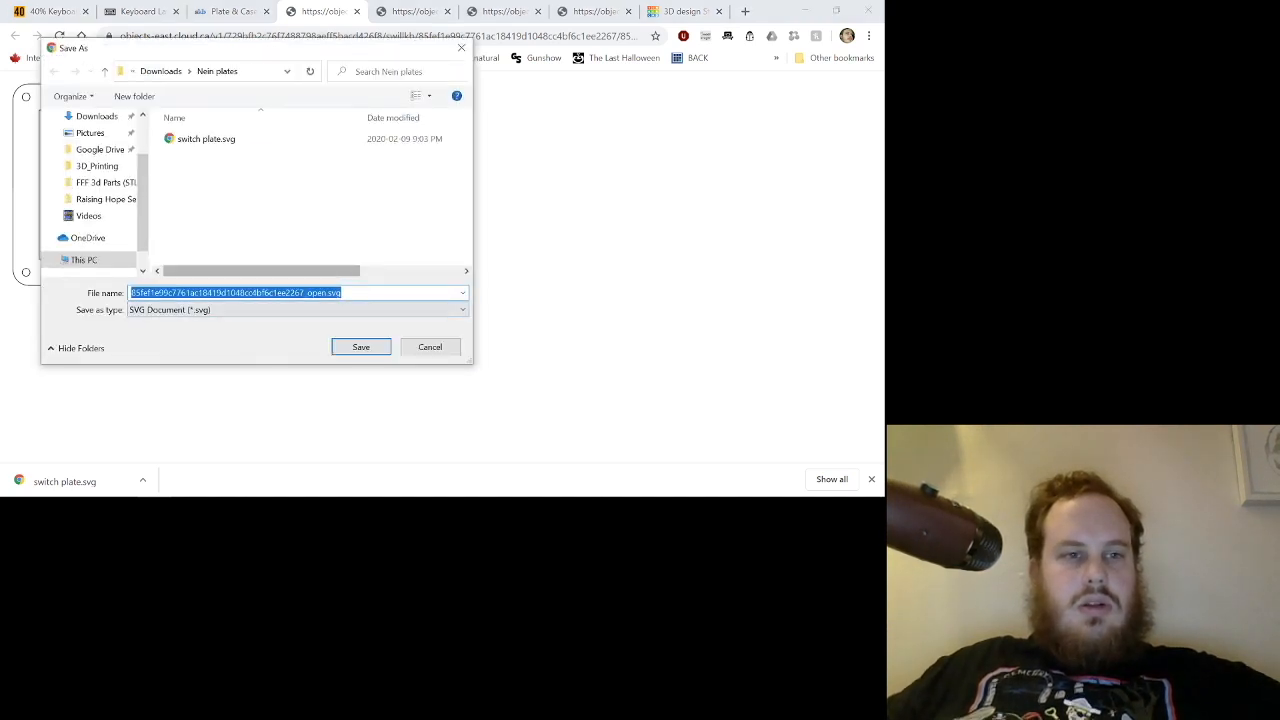
click(430, 347)
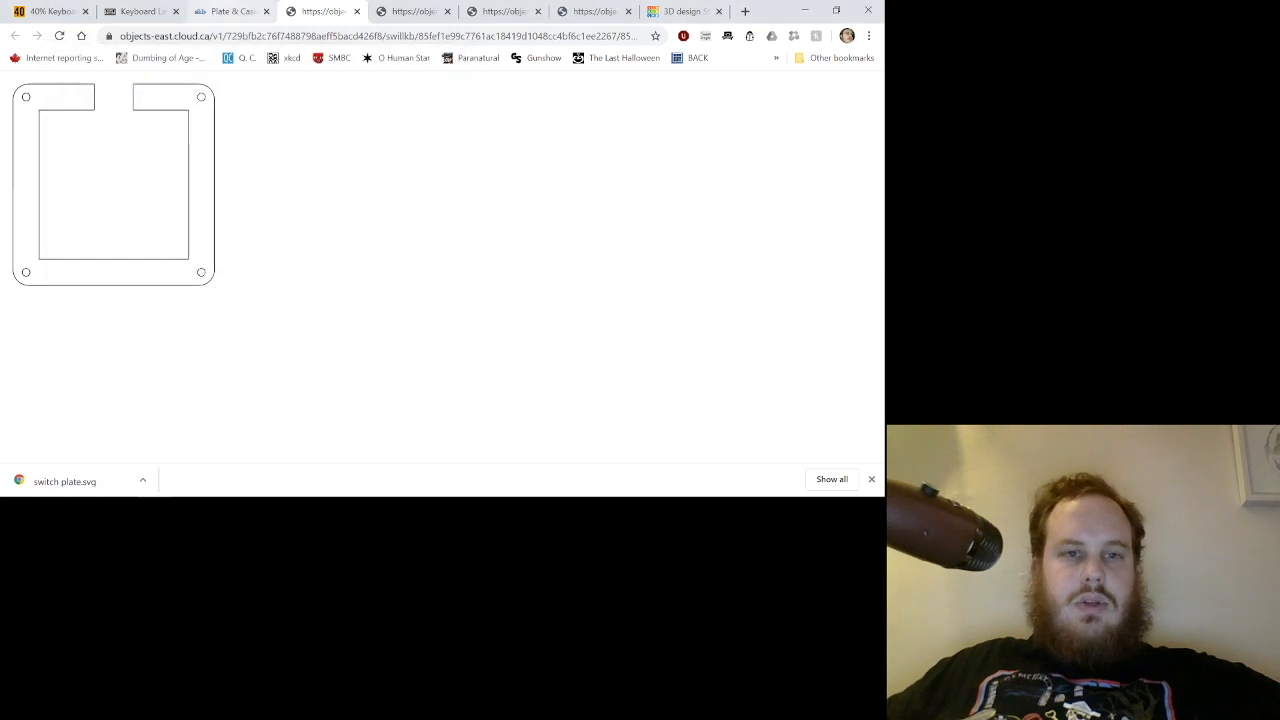
click(228, 11)
scroll(440, 280, up, 7)
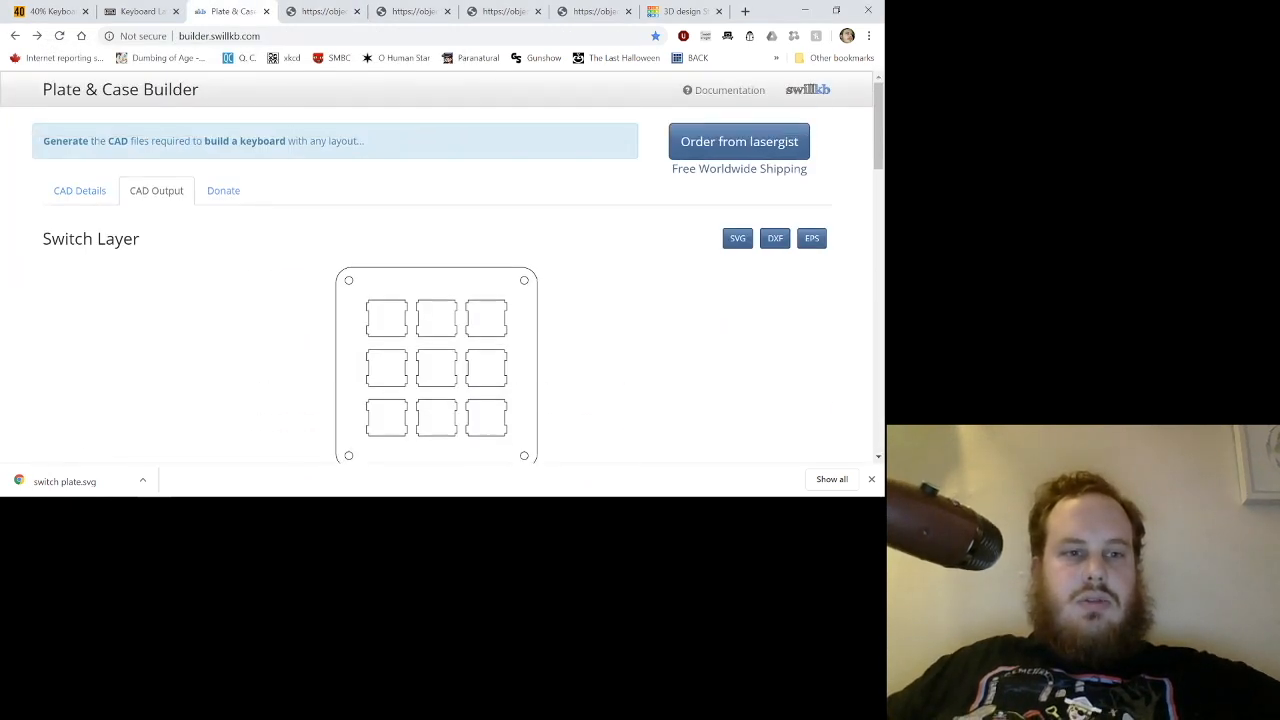
scroll(440, 280, down, 3)
scroll(440, 280, down, 10)
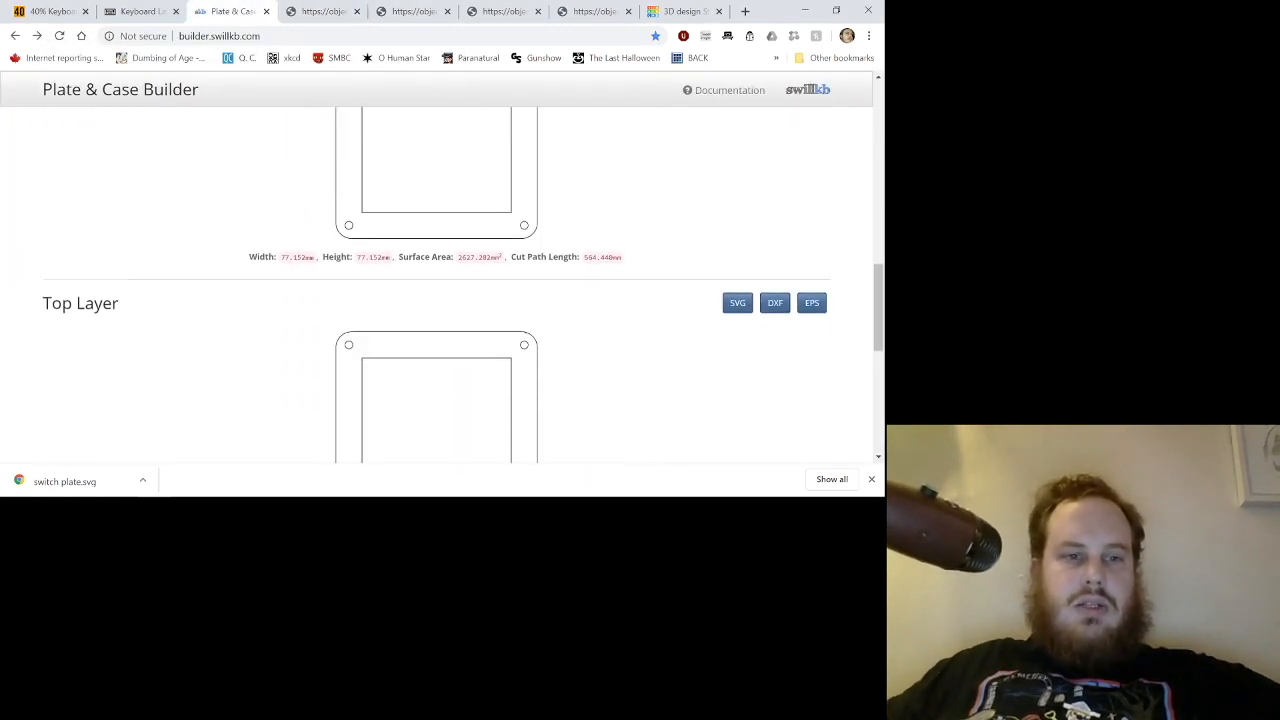
scroll(440, 280, up, 12)
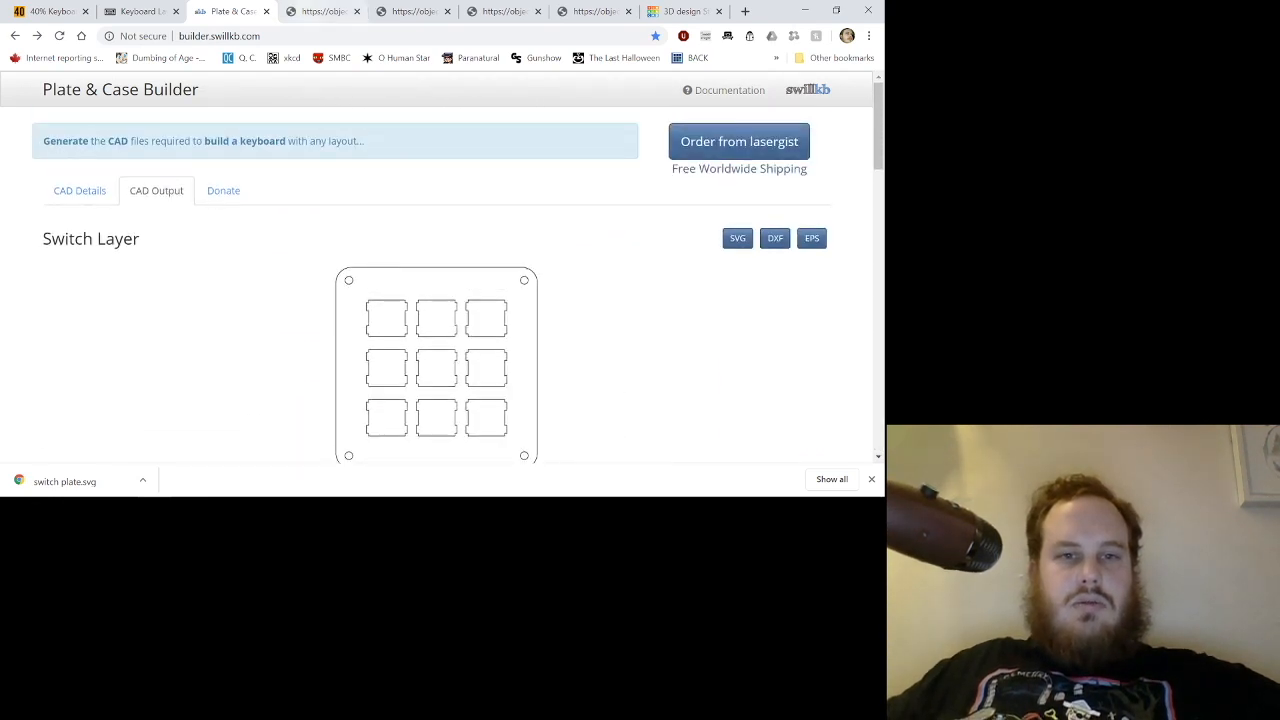
Save the open layer SVG as "open layer" in the Nein plates folder and close its browser tab.
click(322, 11)
right_click(181, 187)
click(218, 251)
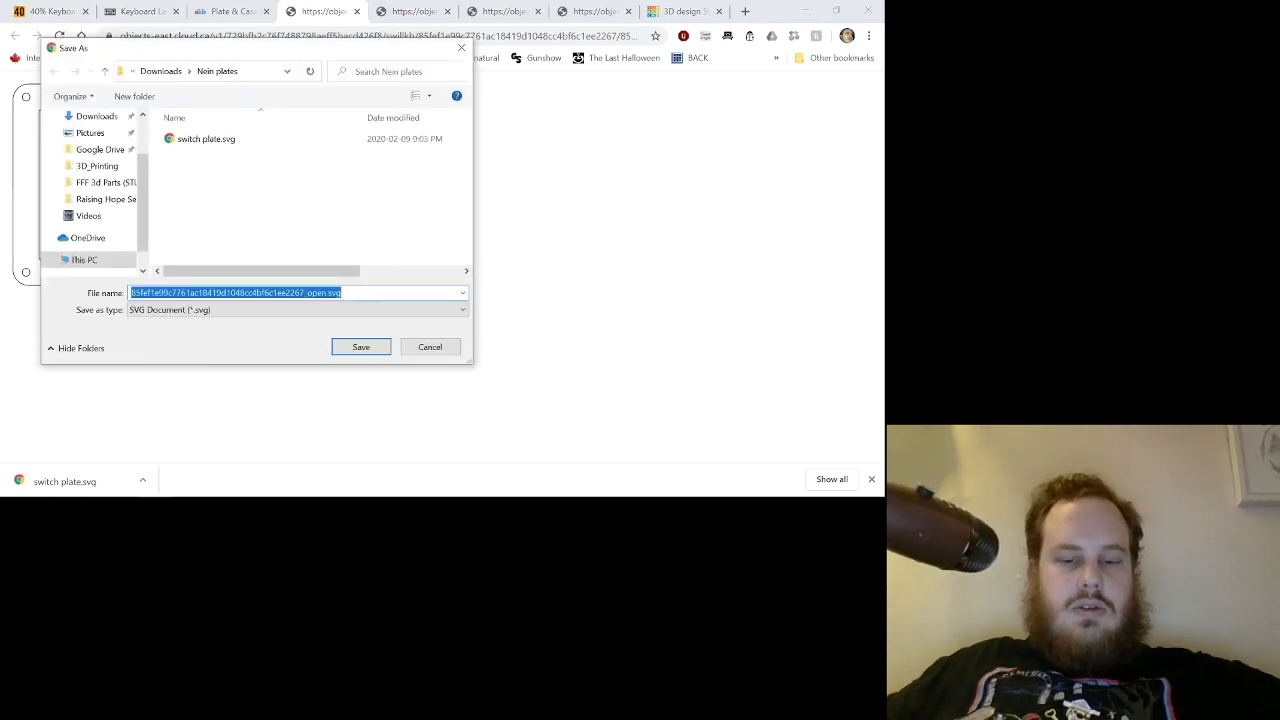
text(open l)
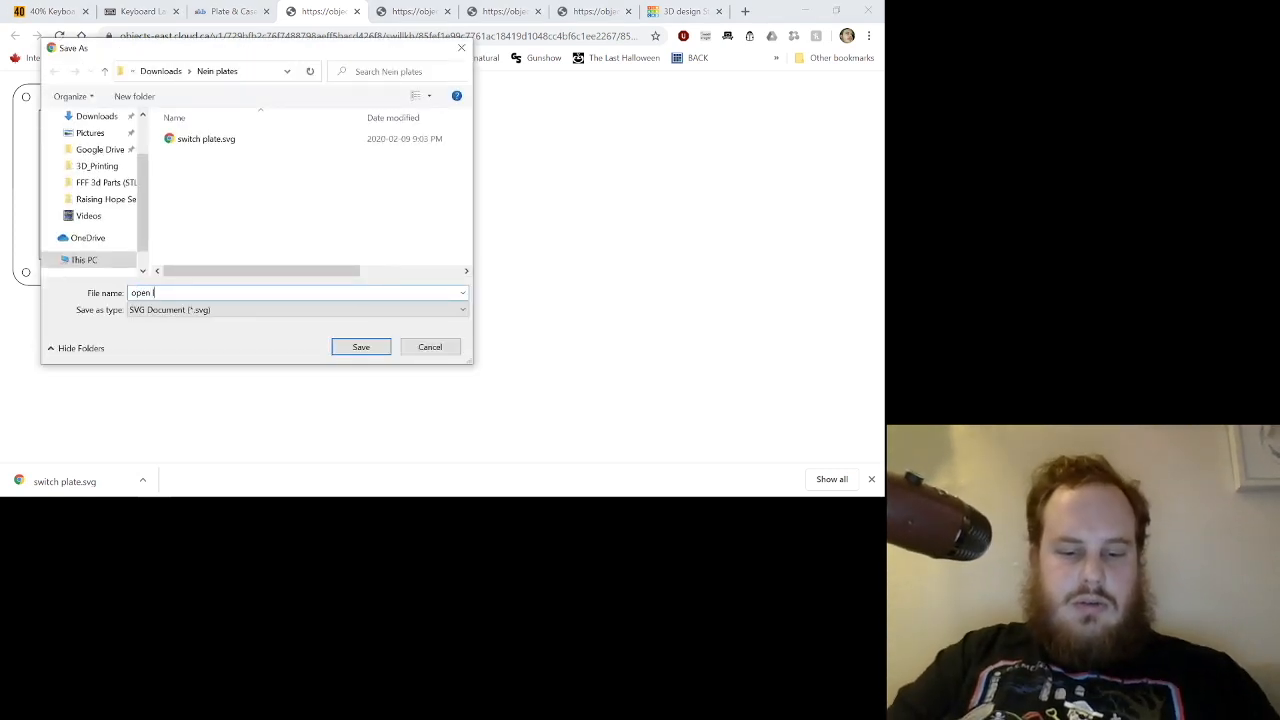
text(ayer)
key(Return)
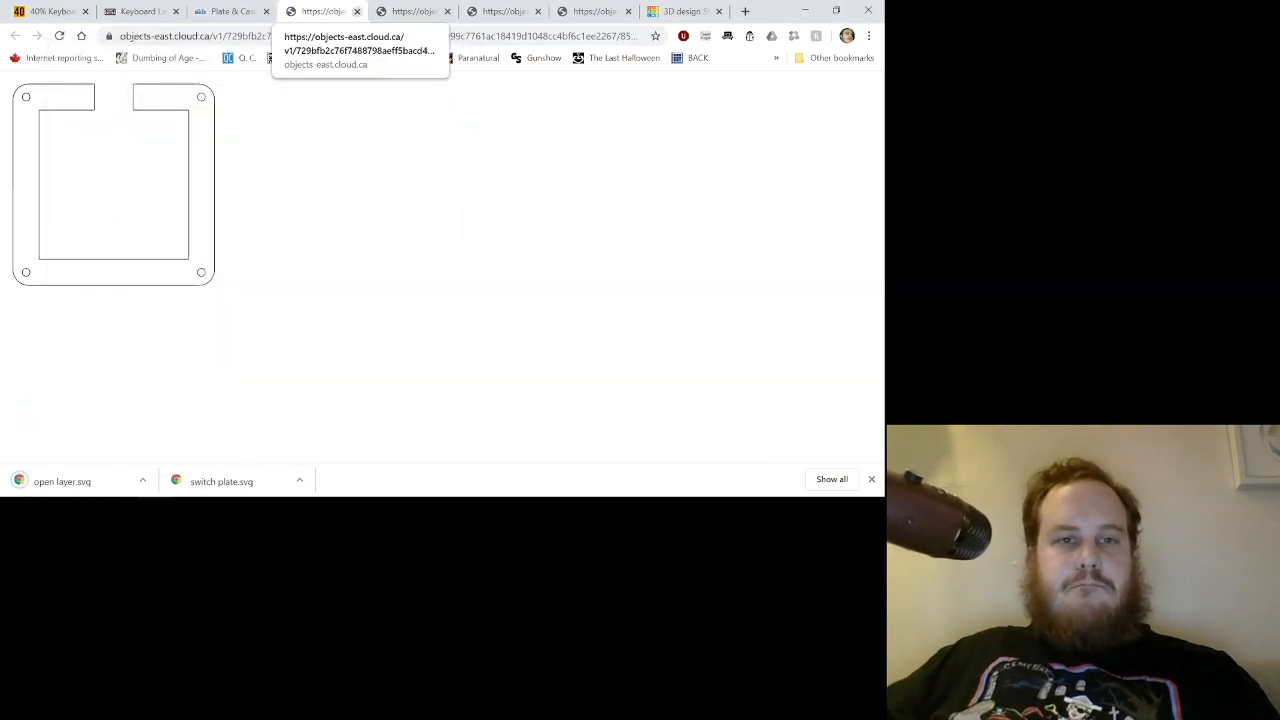
click(356, 11)
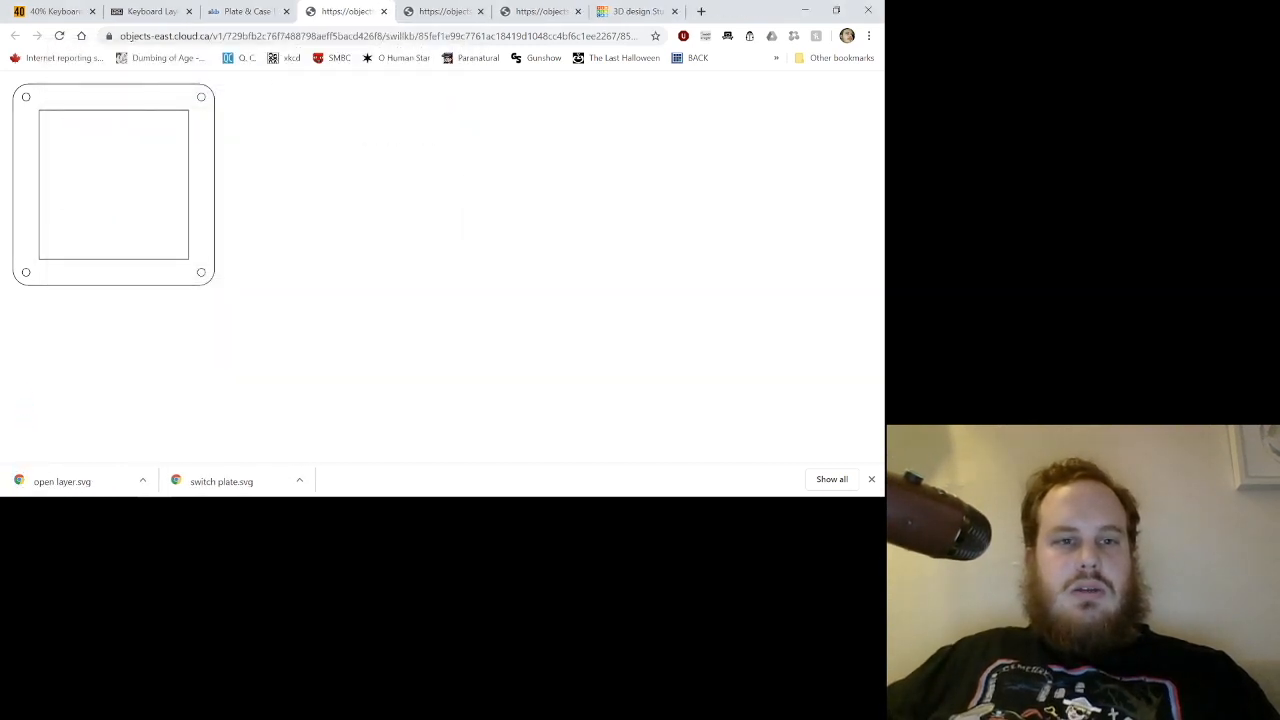
Save the closed layer SVG under the file name "closed layer" in the Nein plates folder.
right_click(218, 139)
click(254, 203)
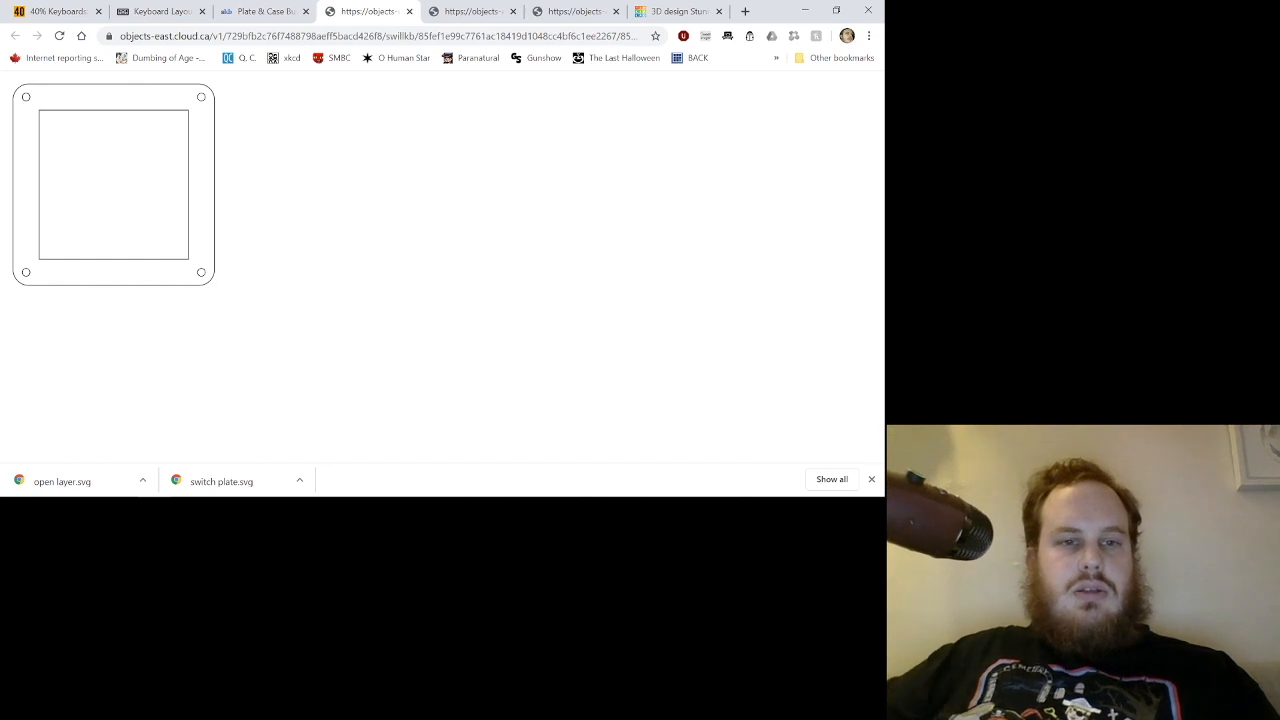
text(dosed layer)
key(Return)
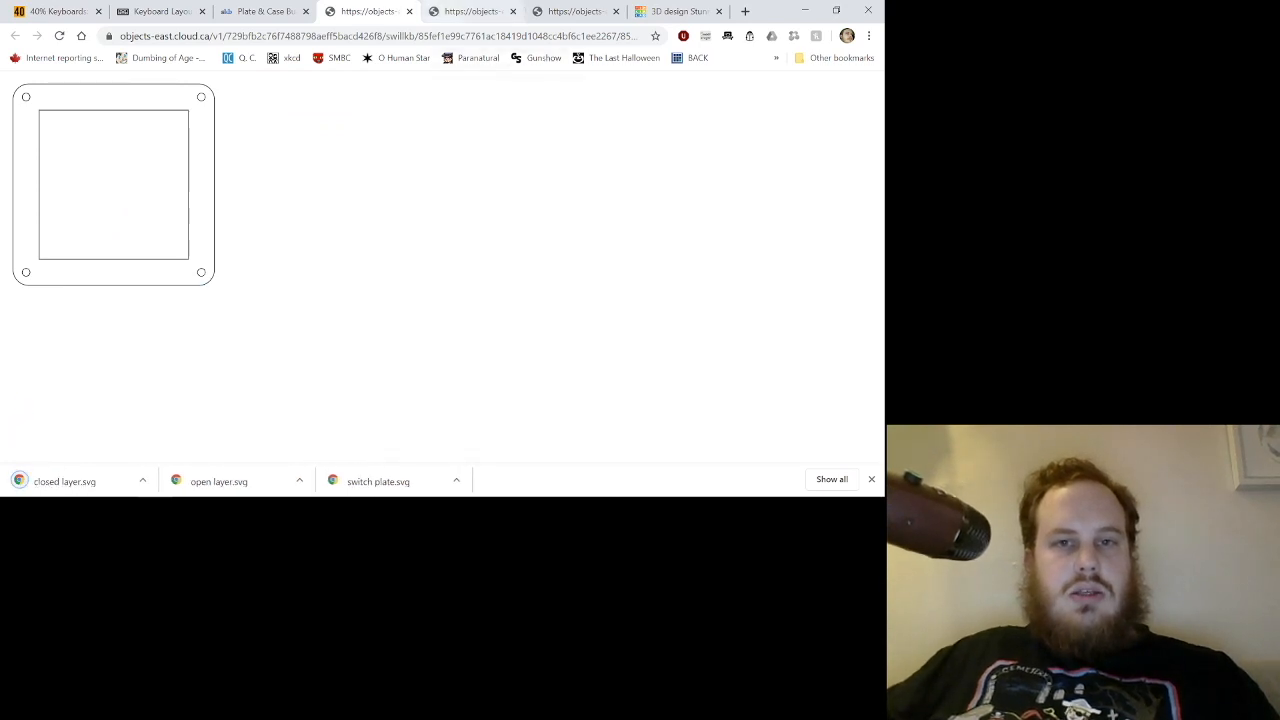
Compare the layer drawings in the open SVG tabs and close the tab of the already saved closed layer.
click(470, 11)
click(367, 11)
click(470, 11)
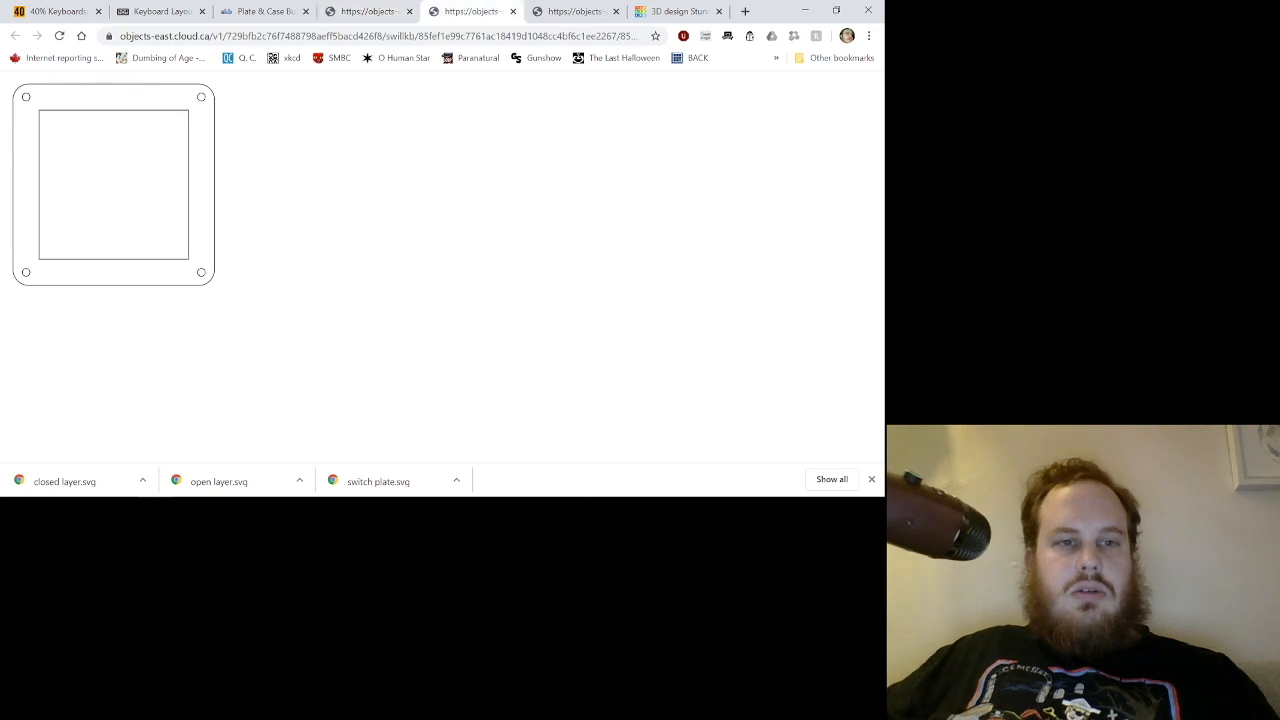
click(575, 11)
click(367, 11)
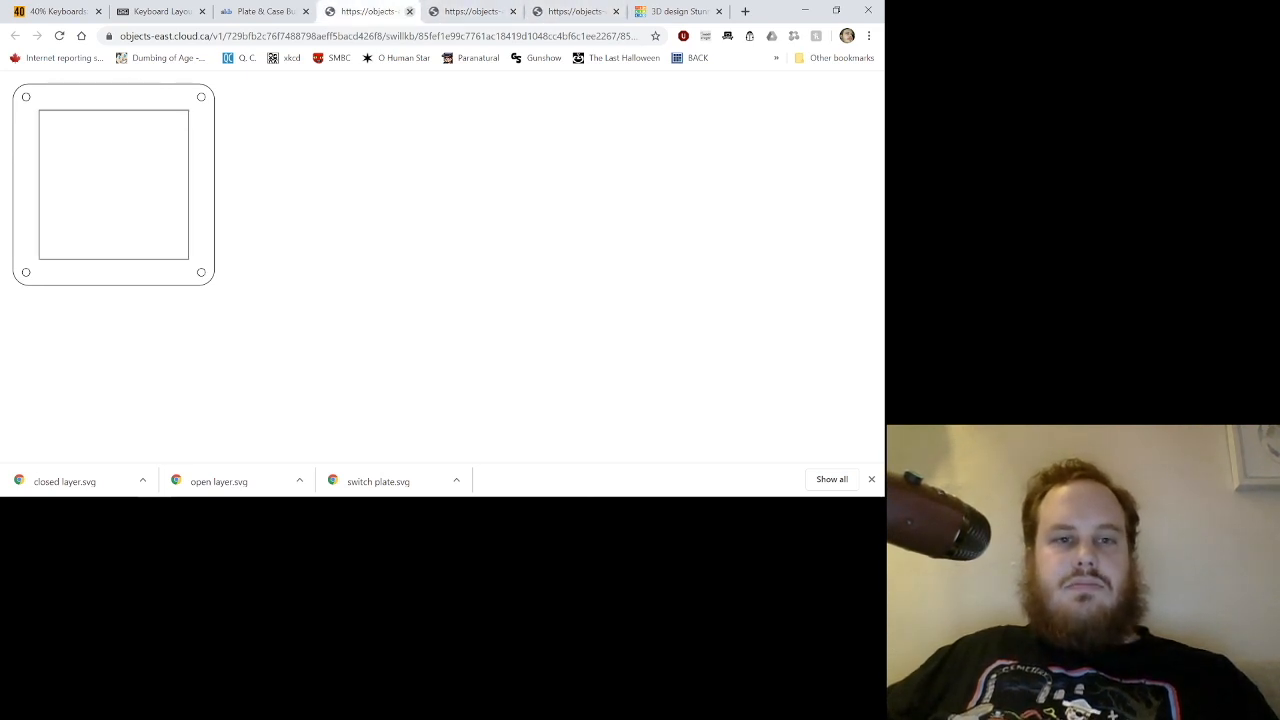
click(409, 11)
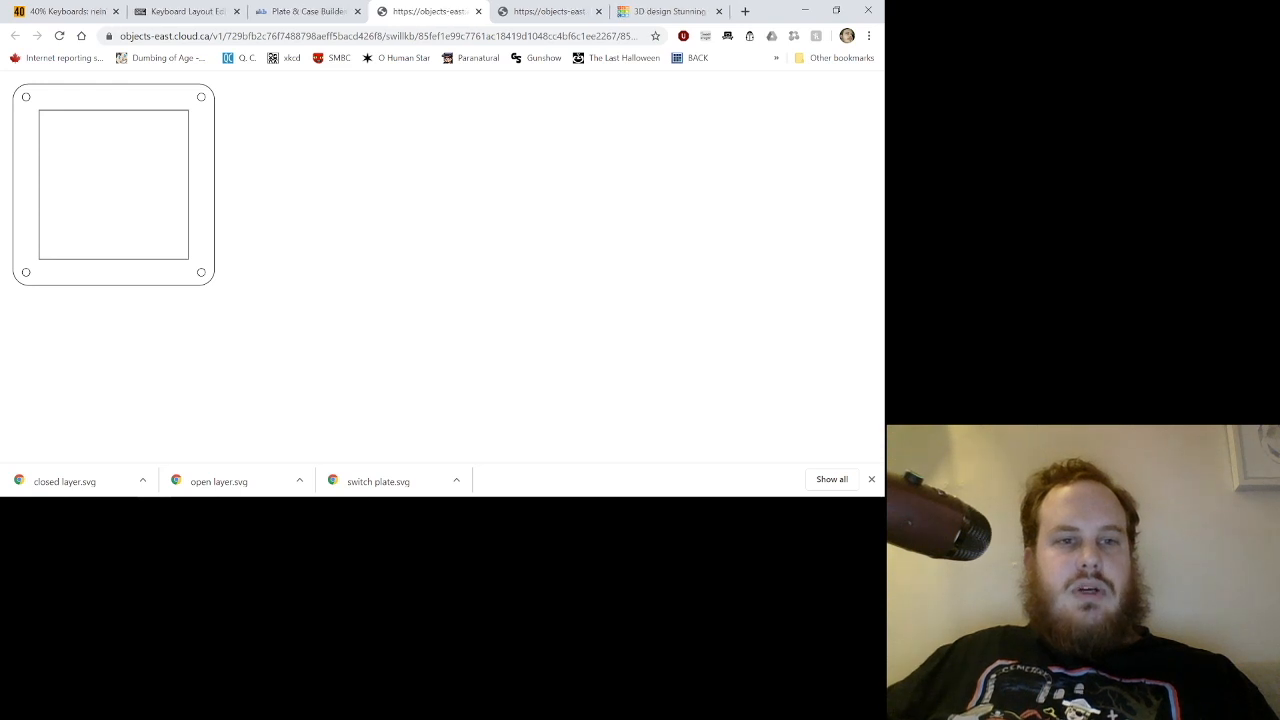
Save the top layer SVG as "top layer" in the Nein plates folder and close its browser tab.
right_click(182, 163)
click(215, 228)
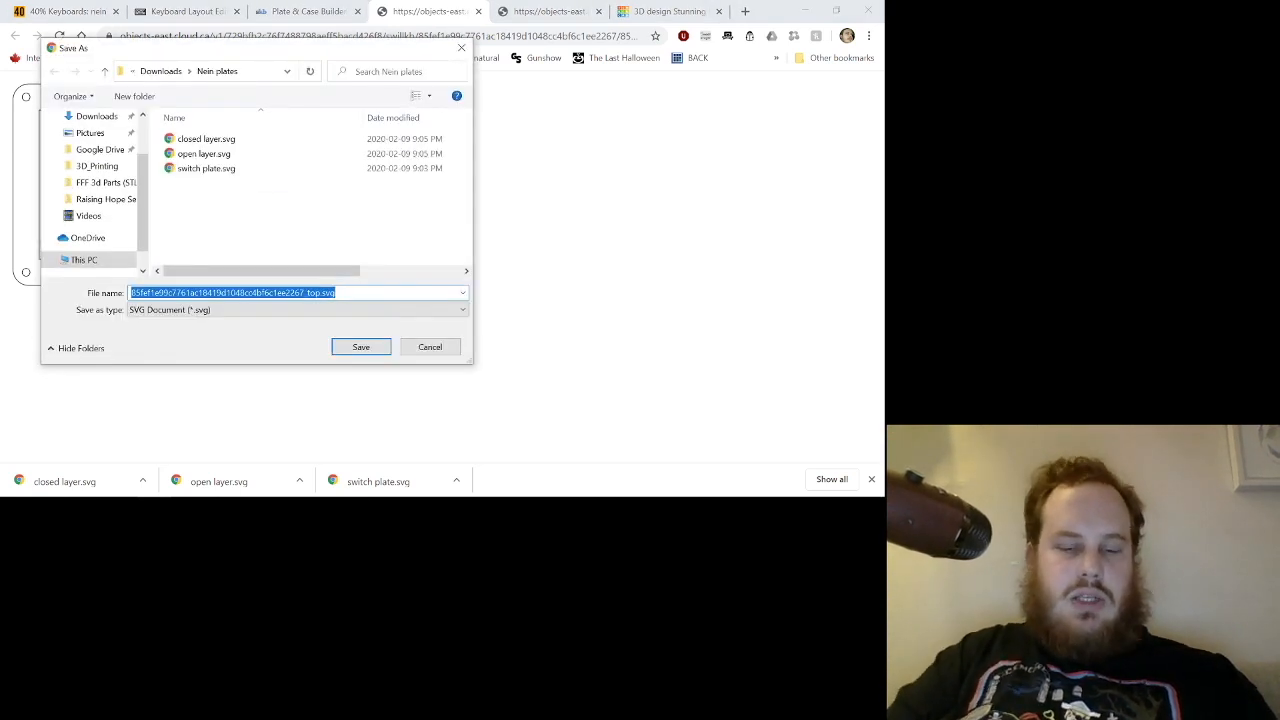
text(top layer)
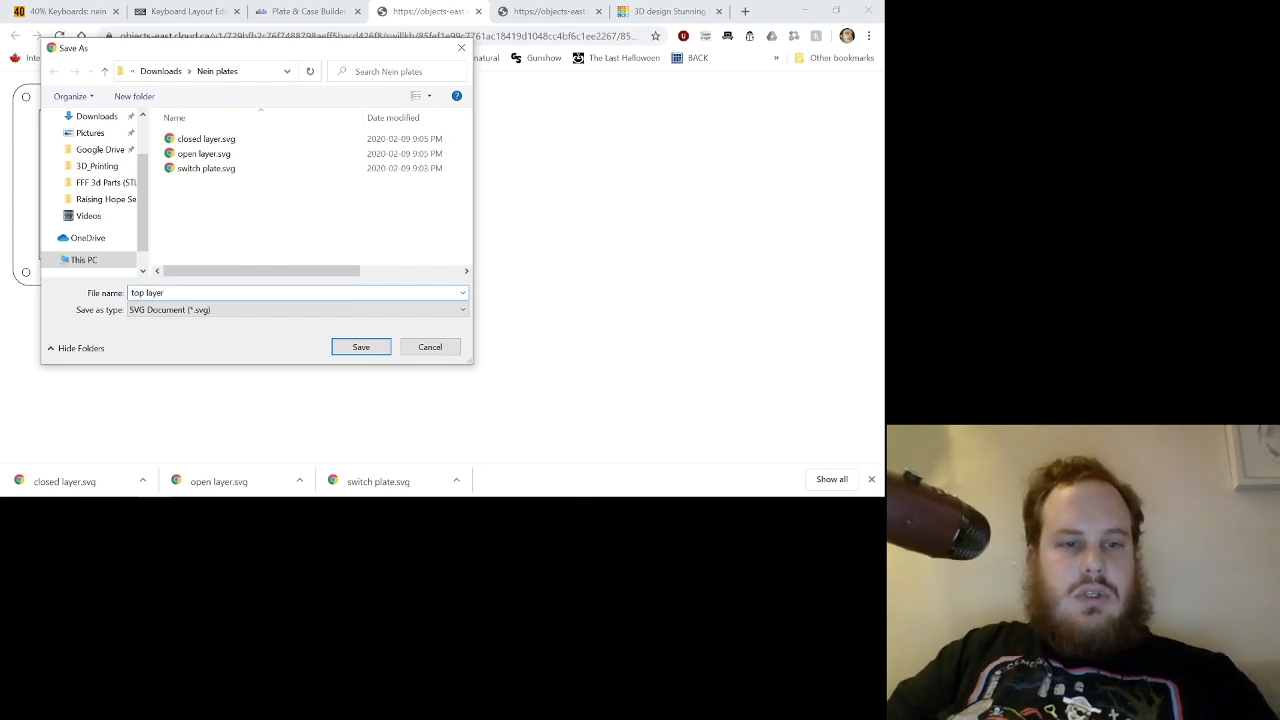
key(Return)
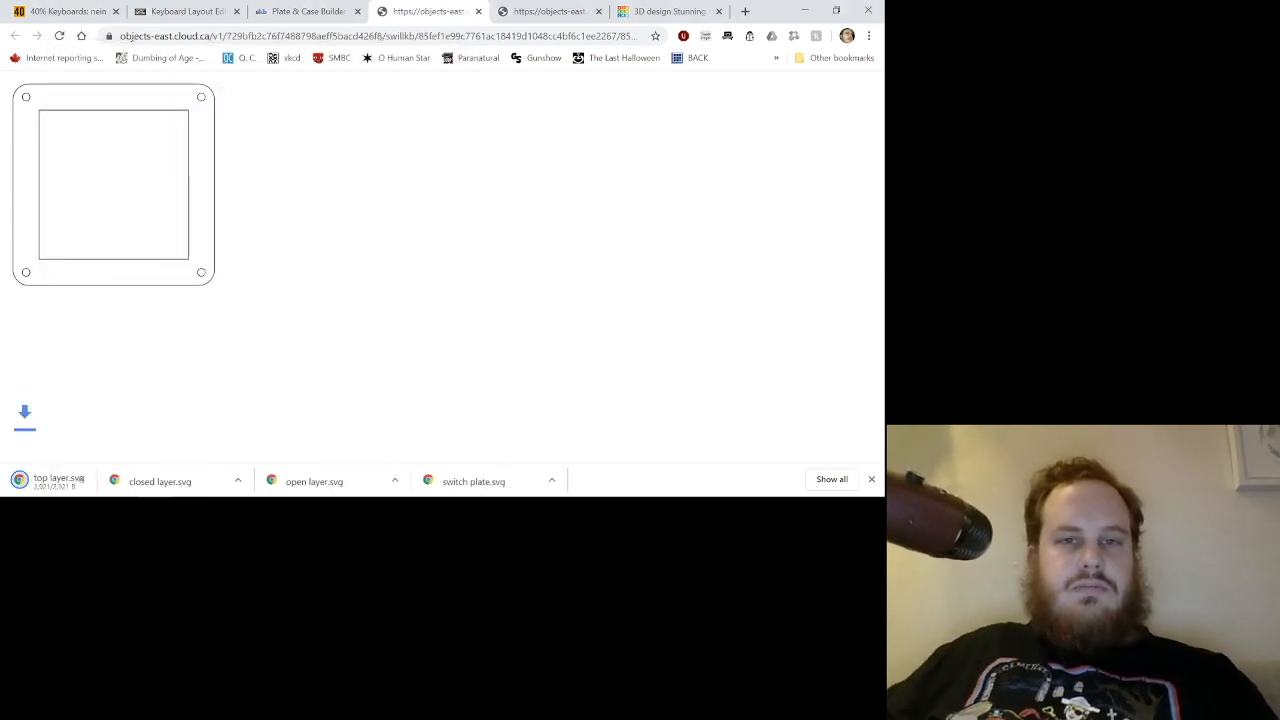
key(ctrl+w)
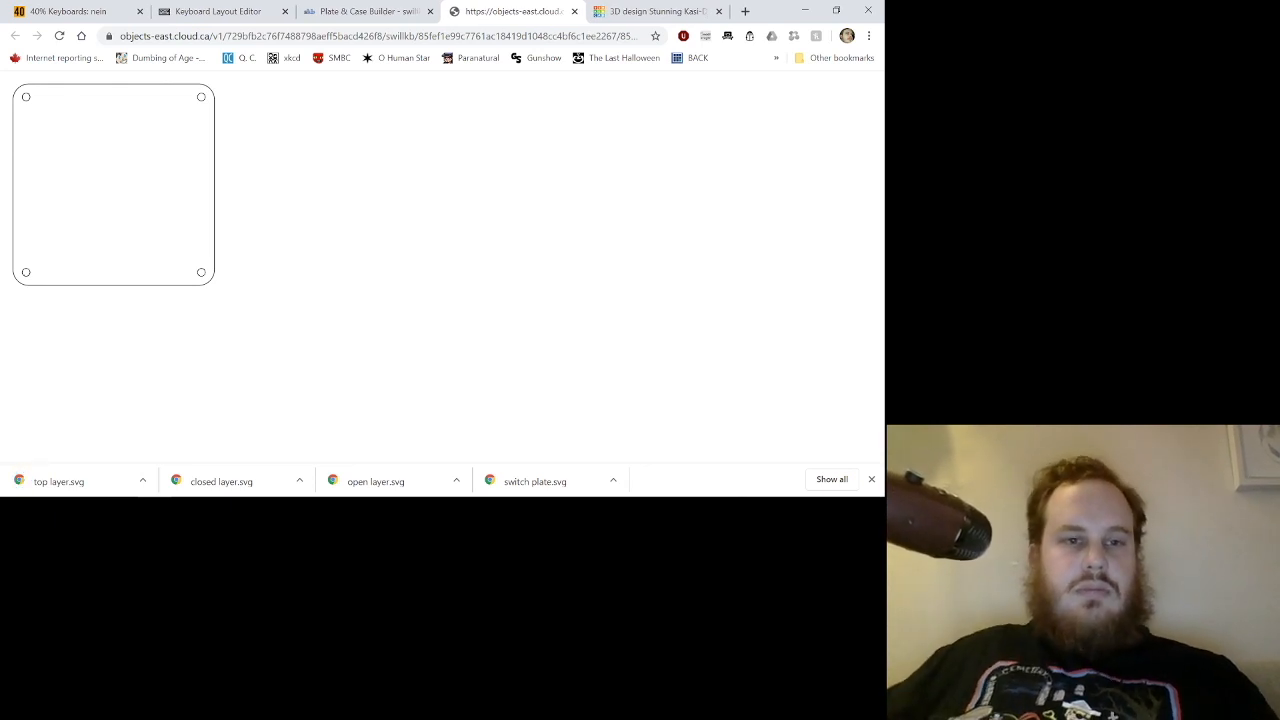
Save the bottom layer SVG as "bottom layer" in the Nein plates folder and close its browser tab.
right_click(158, 191)
click(196, 258)
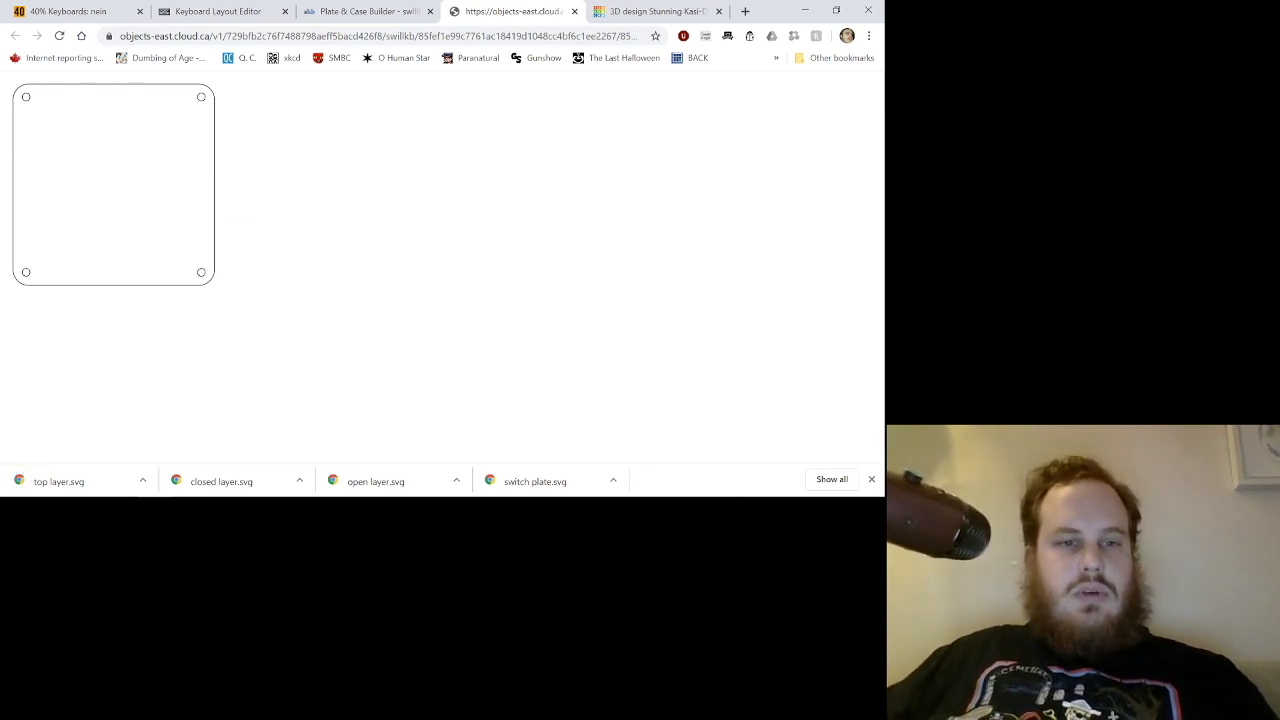
text(b)
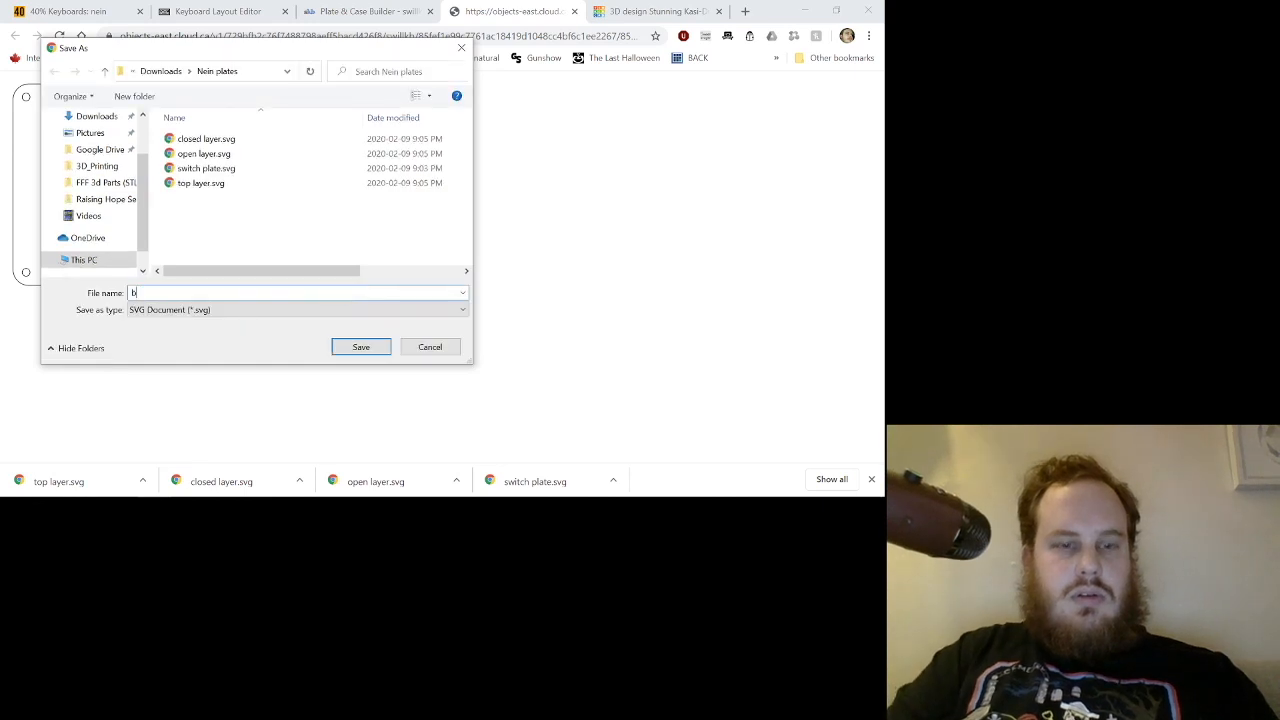
text(ottom layer)
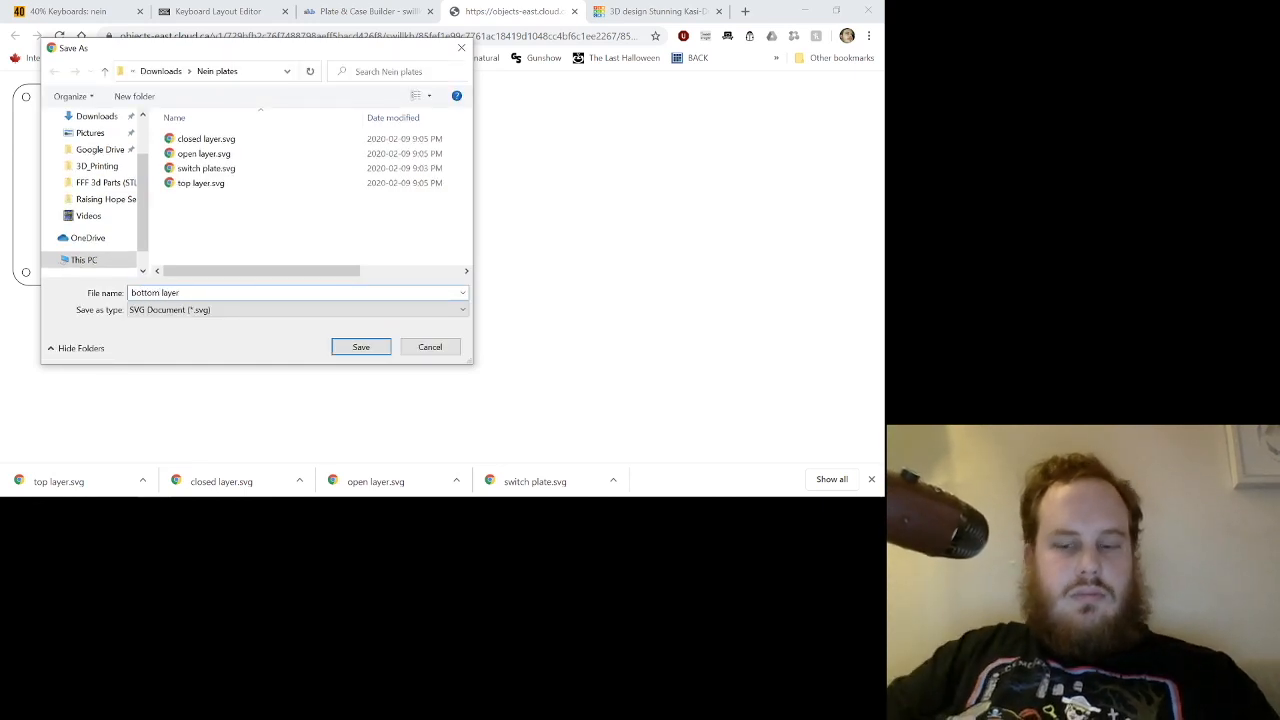
key(Return)
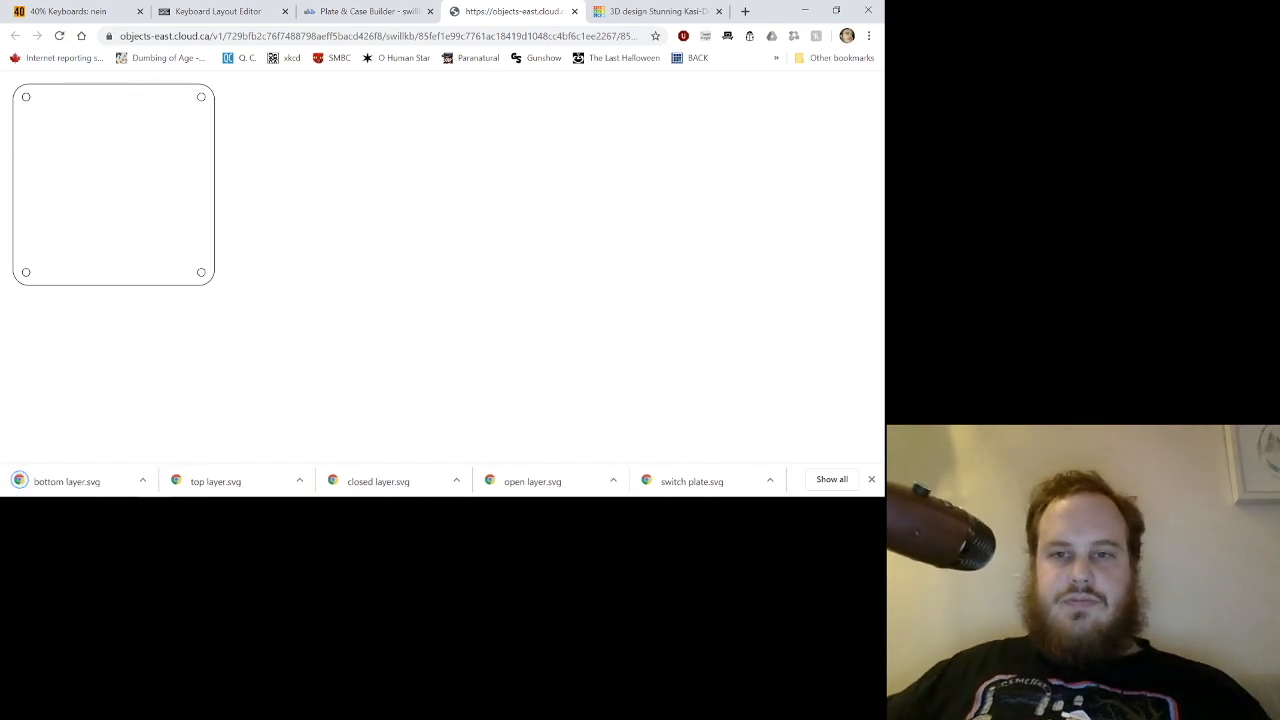
click(574, 11)
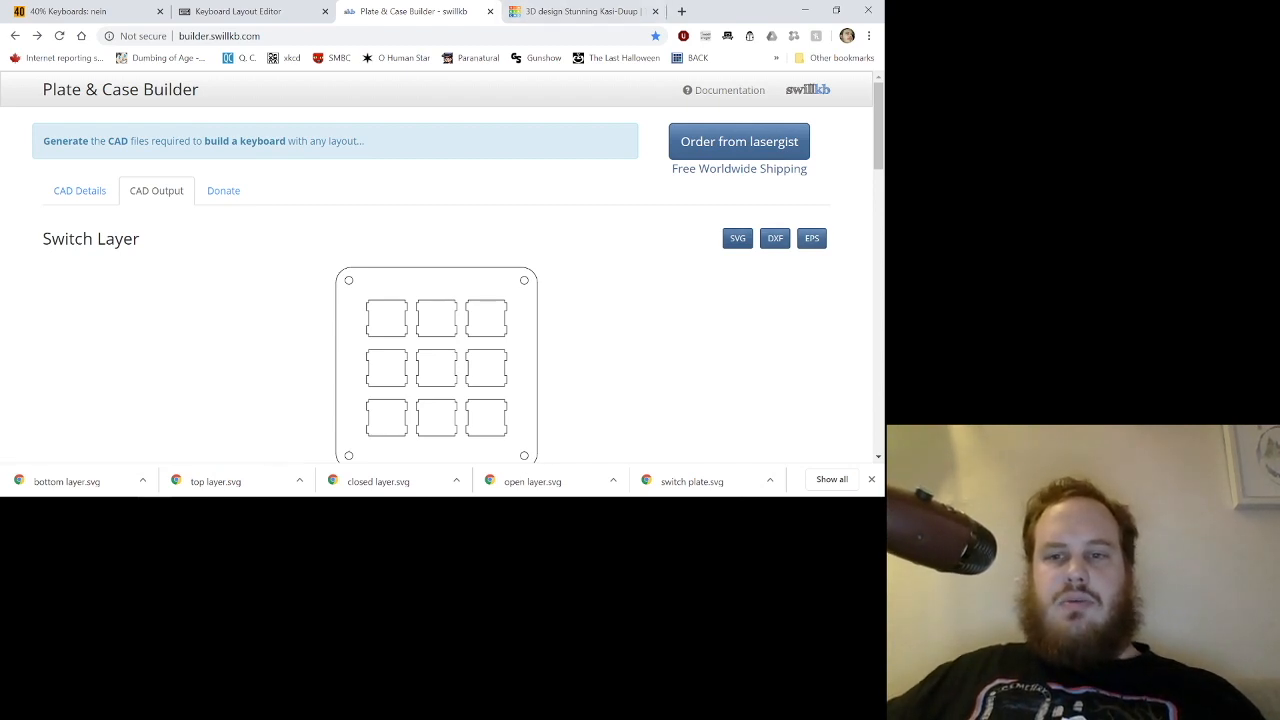
Switch to the Tinkercad design and rename it "Nein Bottom".
click(580, 12)
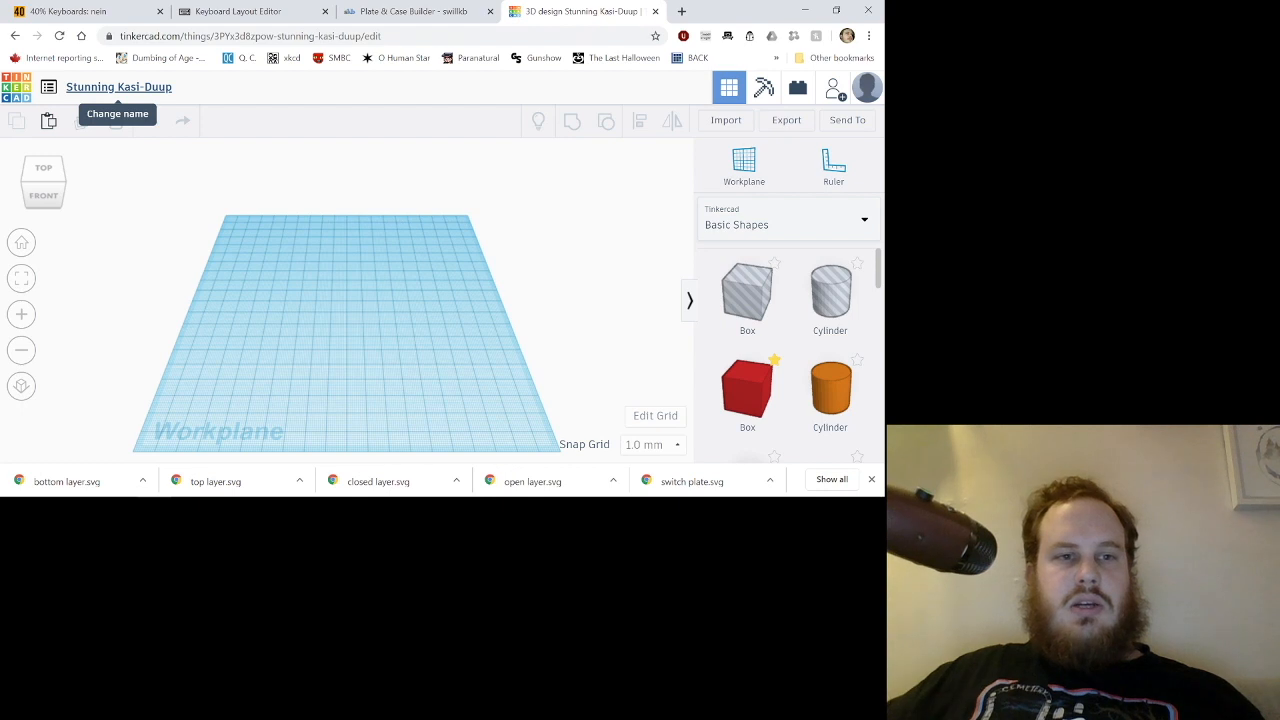
click(118, 87)
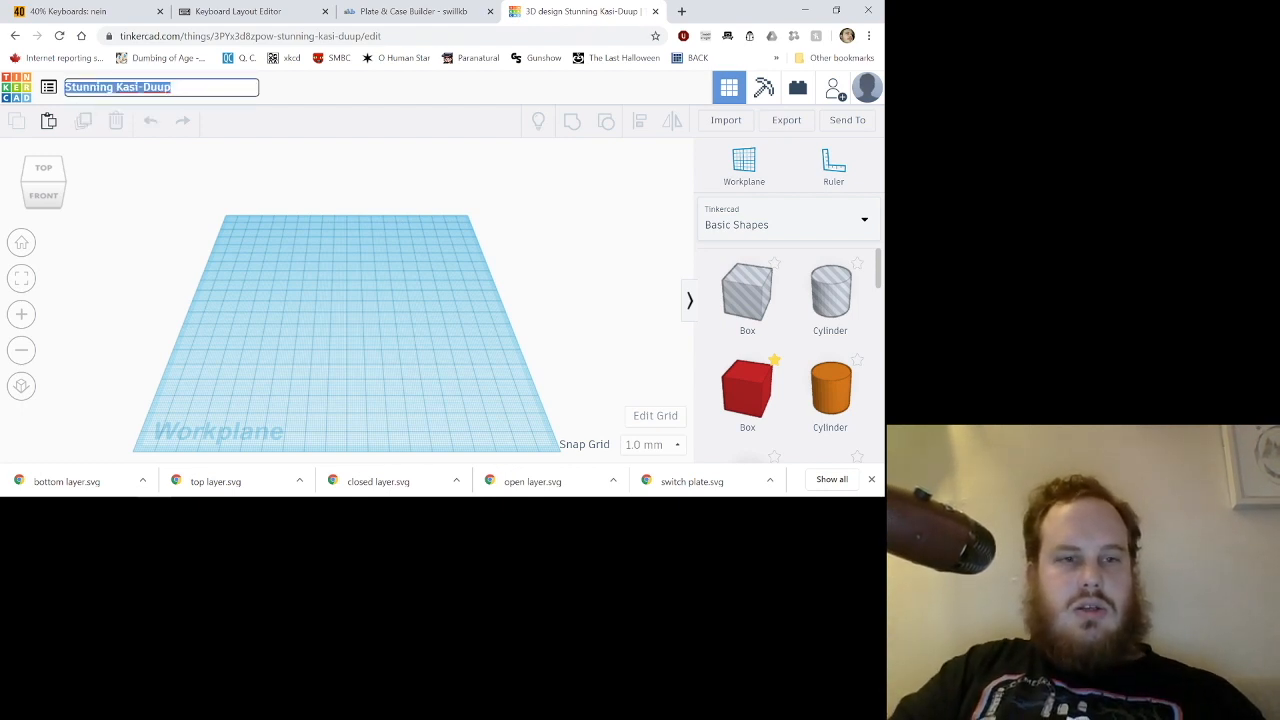
key(BackSpace)
text(Nei)
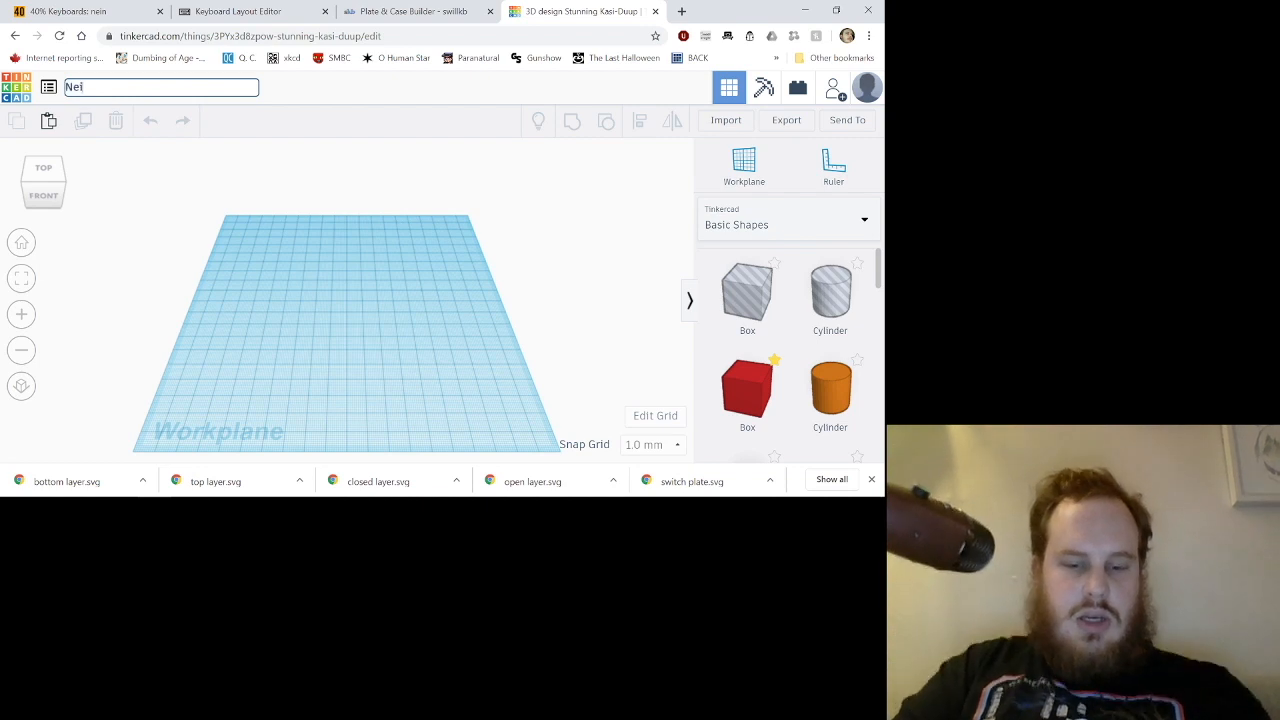
text(n ke)
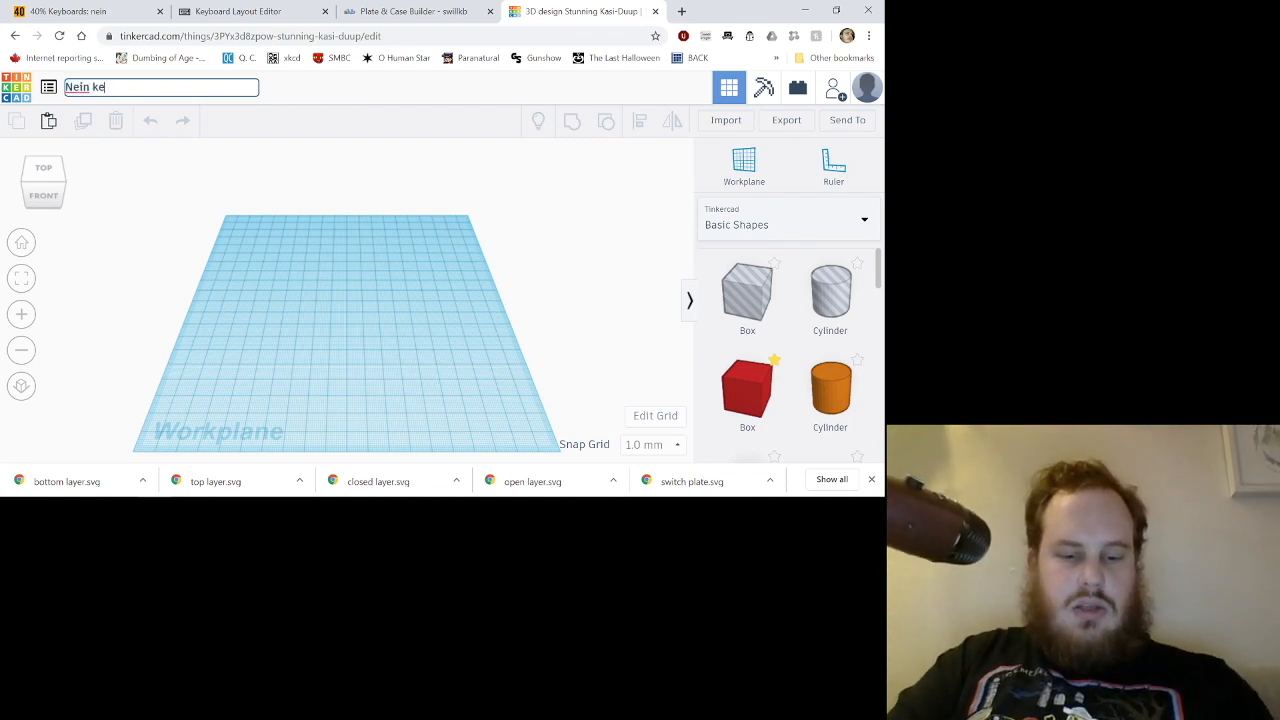
key(BackSpace)
key(BackSpace)
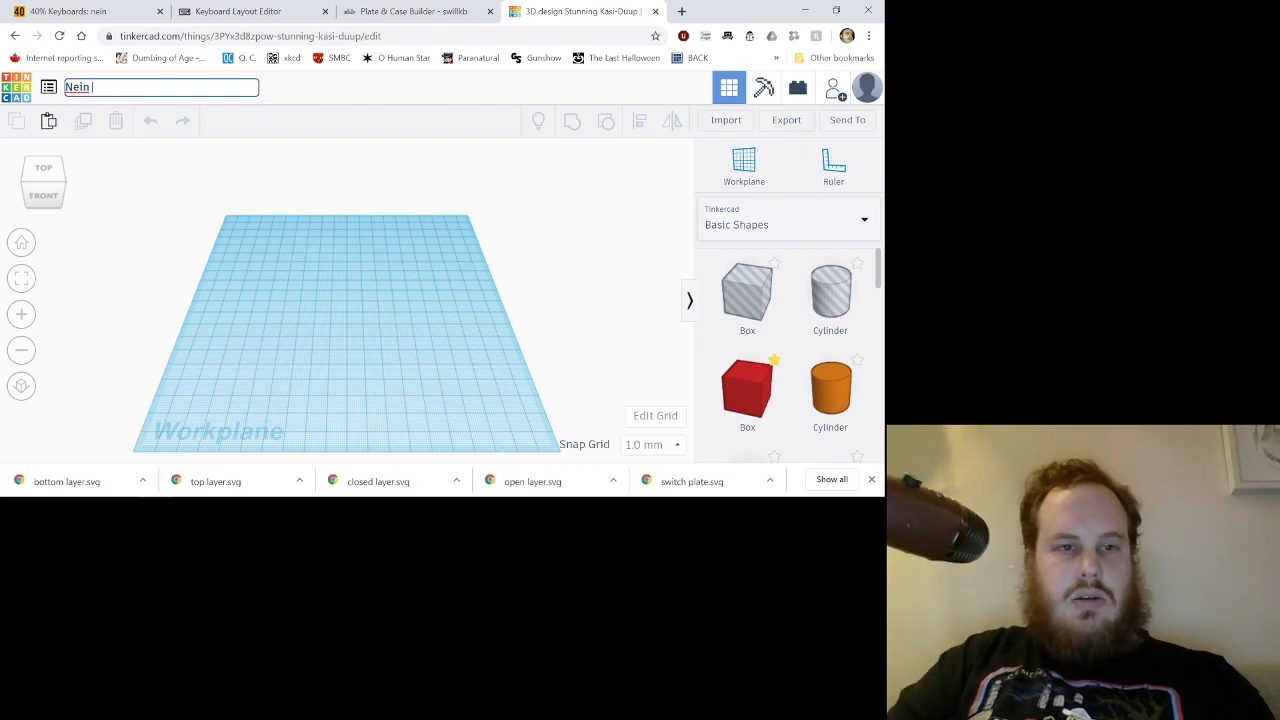
text(Bottom)
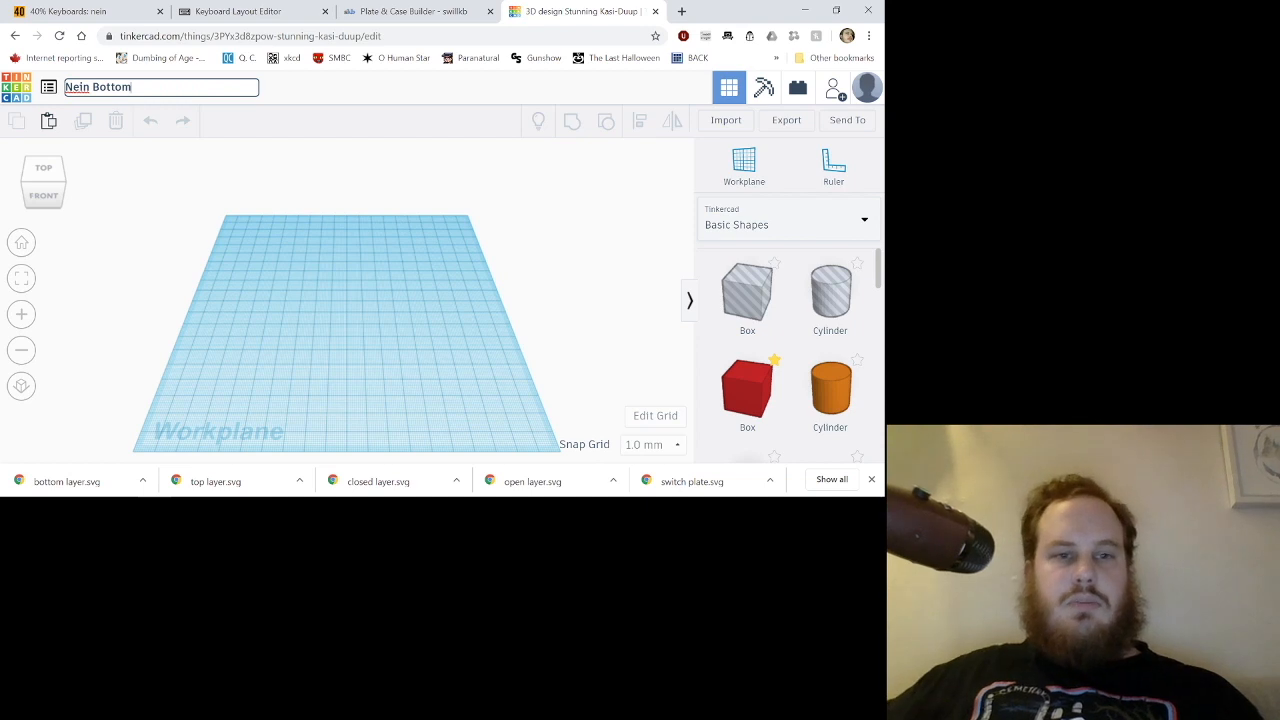
key(Return)
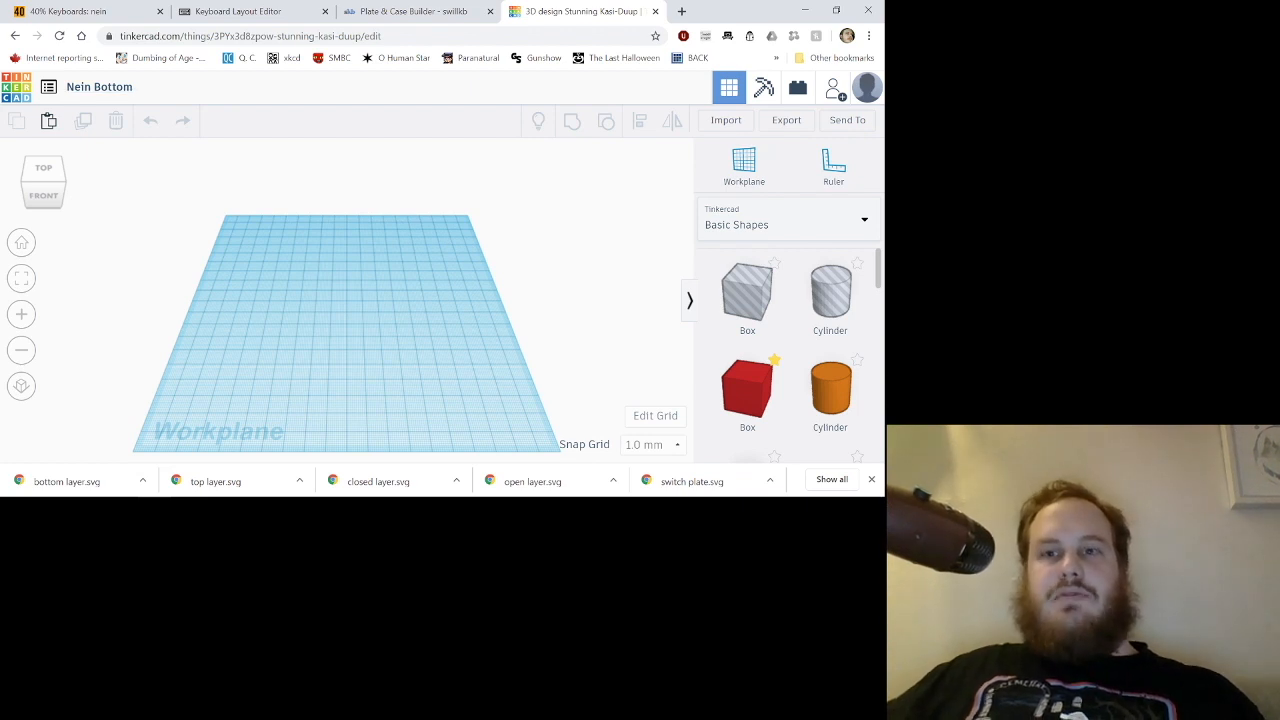
Import bottom layer.svg from the Nein plates folder, centered on the artboard at scale 100.
click(726, 120)
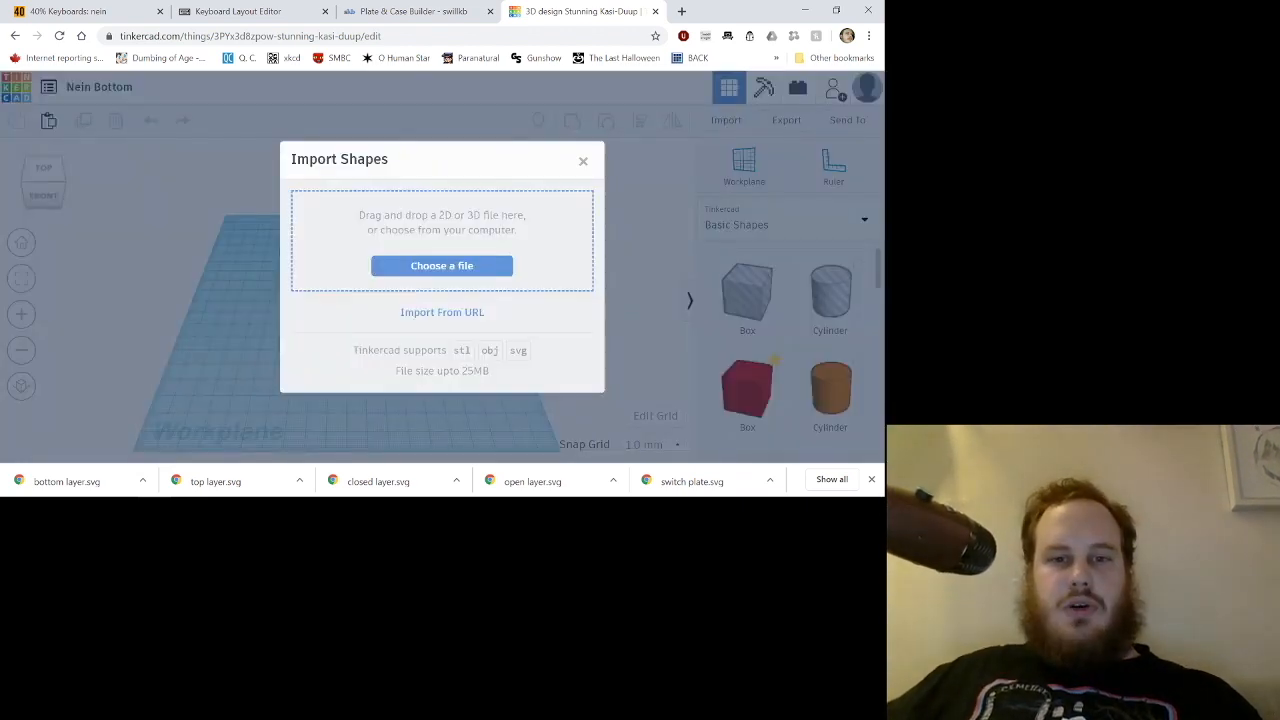
click(445, 265)
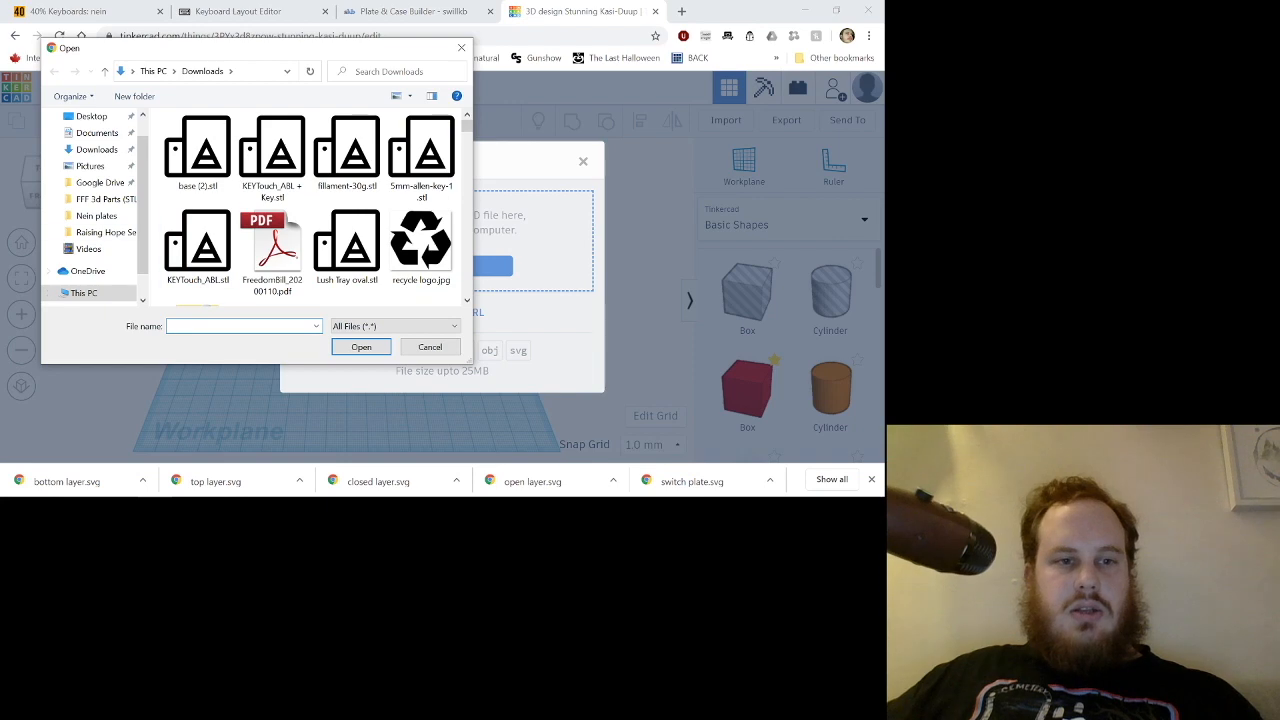
click(96, 215)
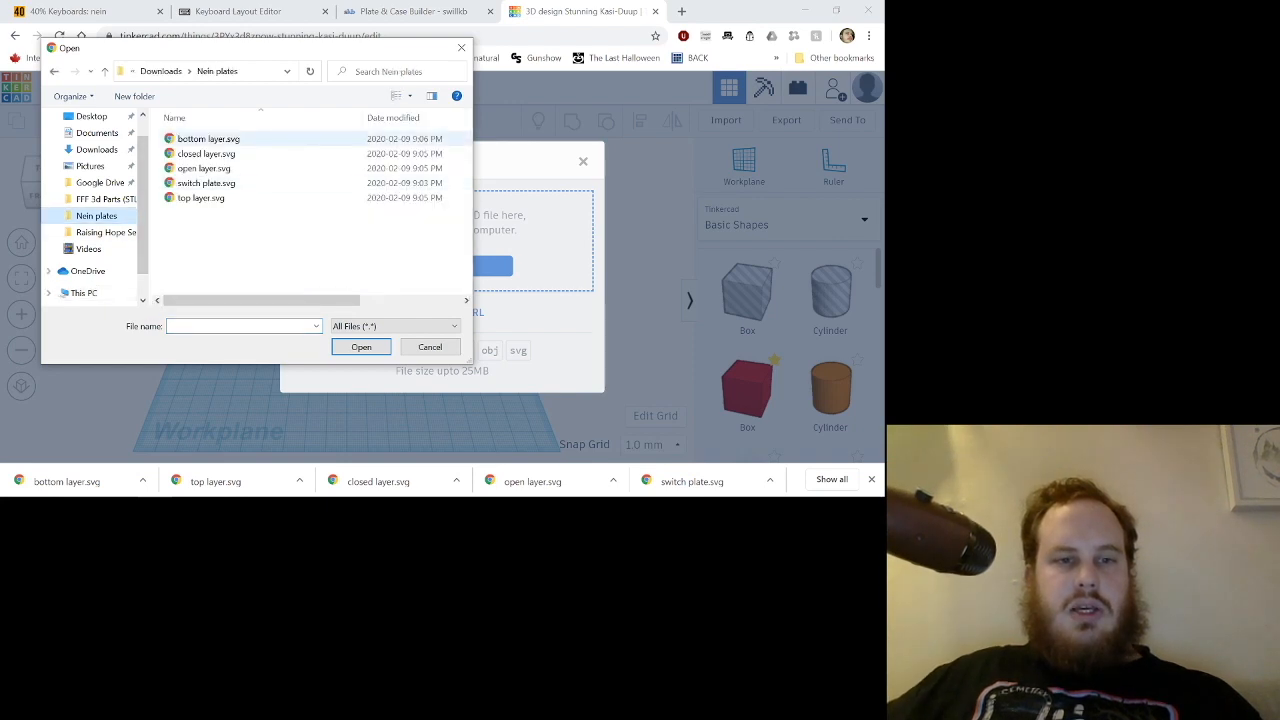
mouse_move(180, 50)
mouse_down()
mouse_move(257, 157)
mouse_move(186, 74)
mouse_up()
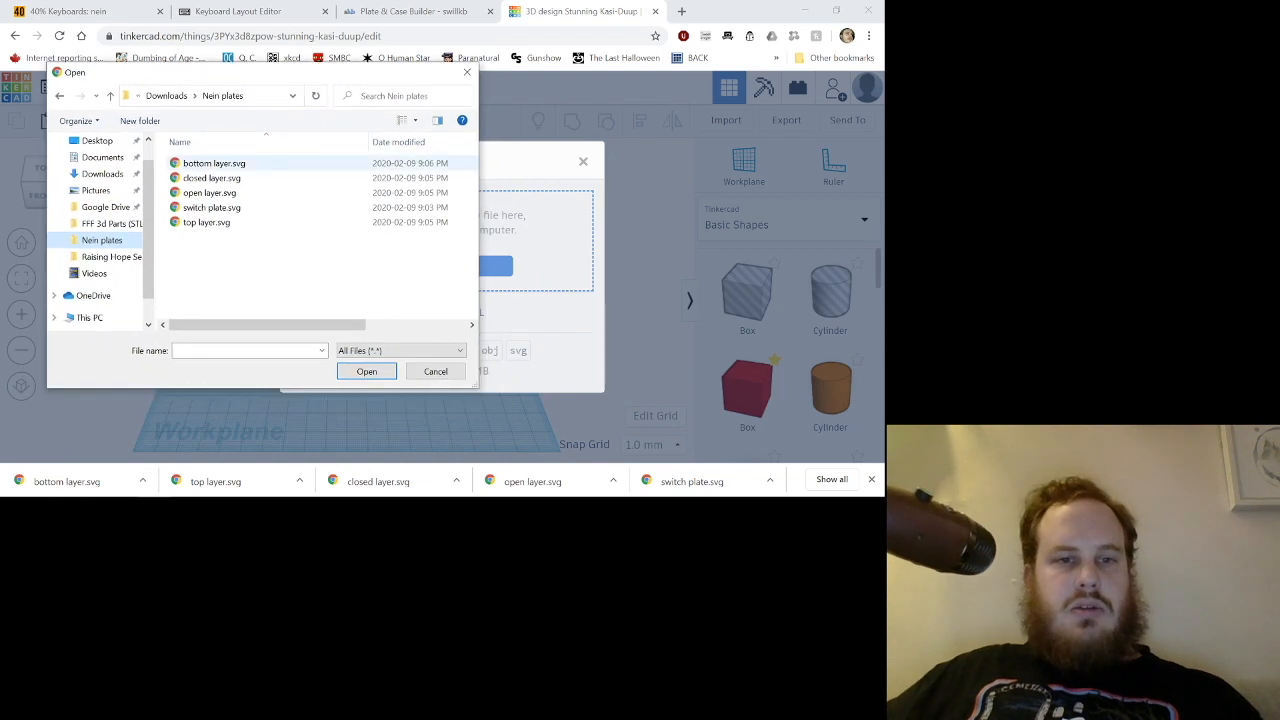
double_click(213, 163)
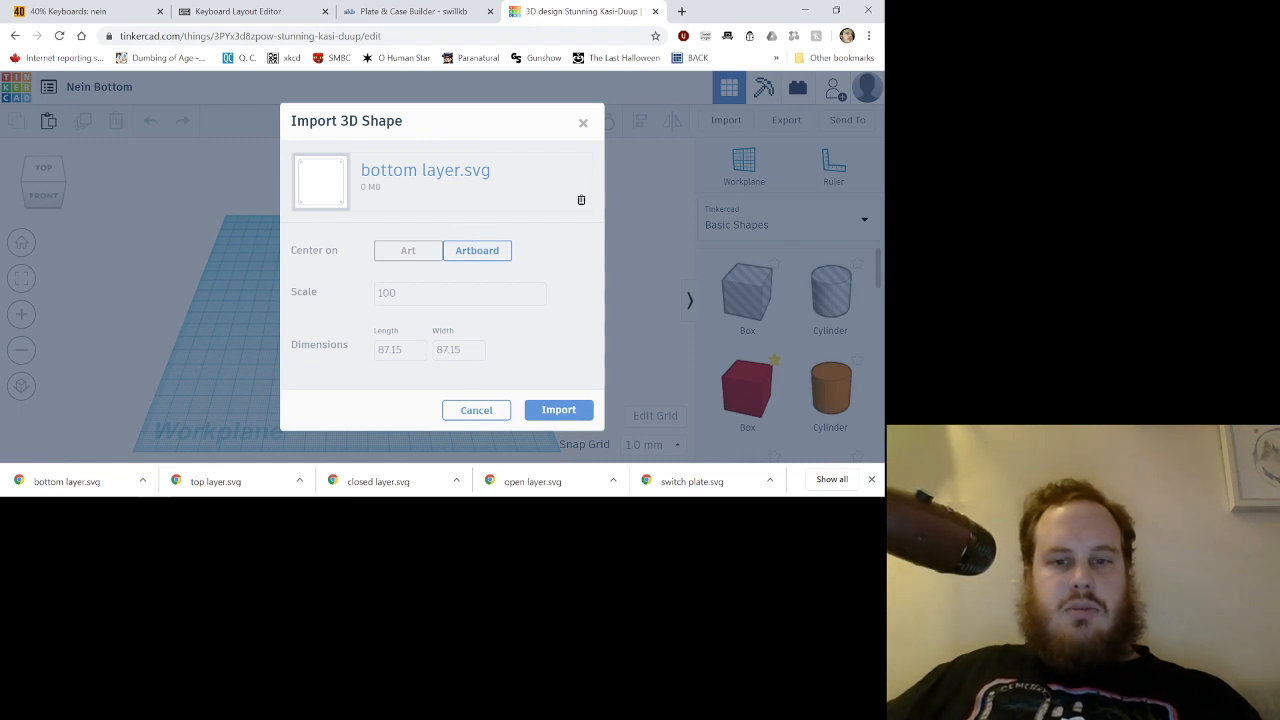
click(559, 410)
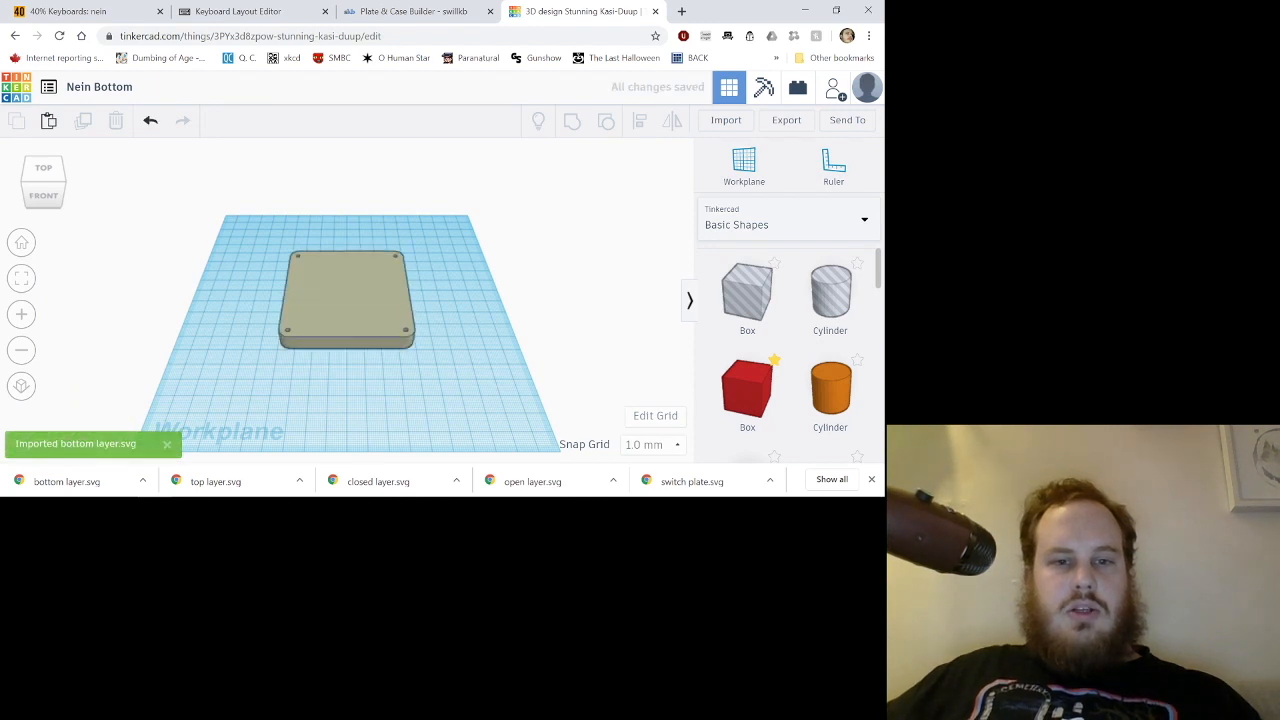
Reduce the height of the imported bottom layer to make it a thin base plate.
right_drag(400, 330, 387, 358)
scroll(387, 358, up, 3)
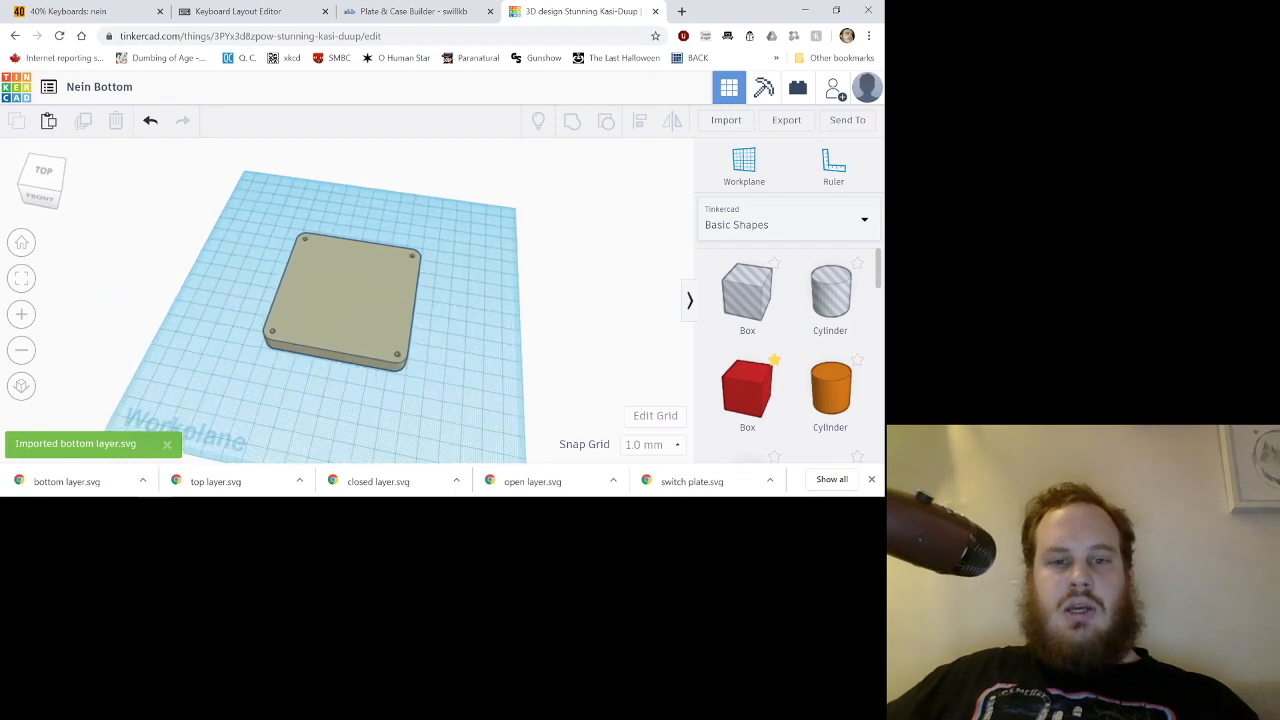
scroll(347, 300, up, 2)
click(347, 300)
right_drag(347, 300, 345, 235)
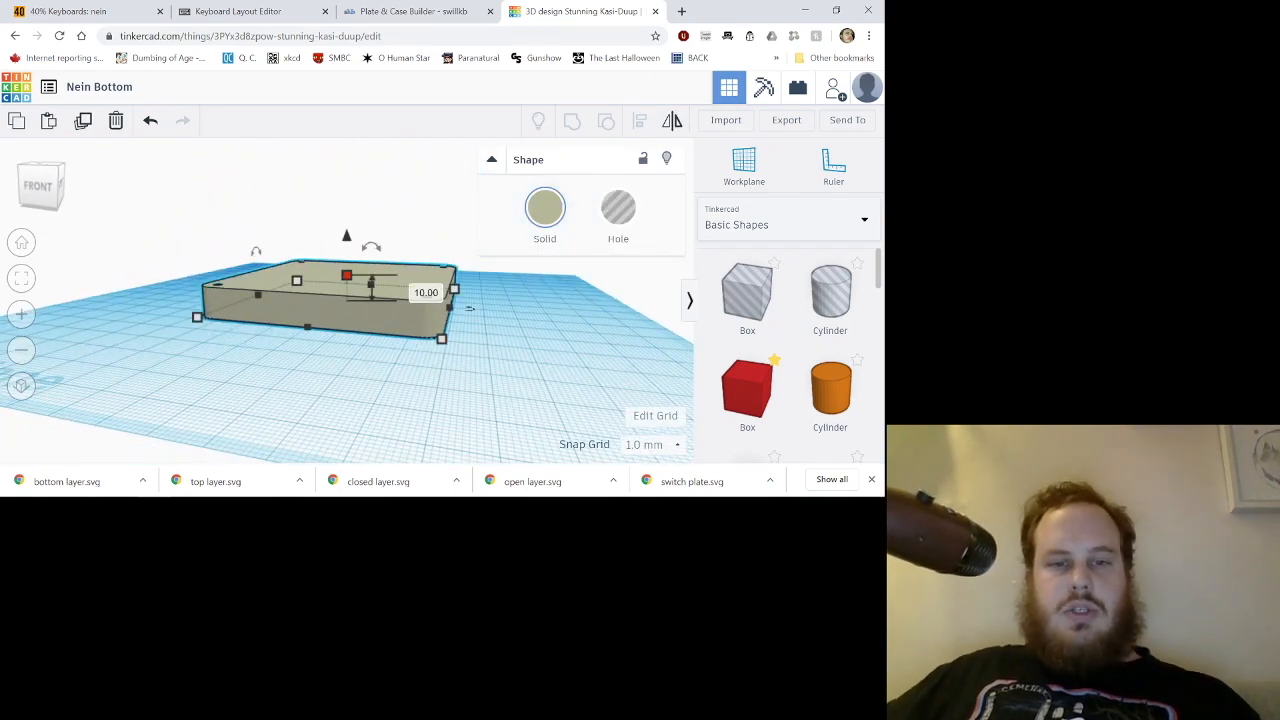
drag(346, 275, 346, 293)
click(400, 225)
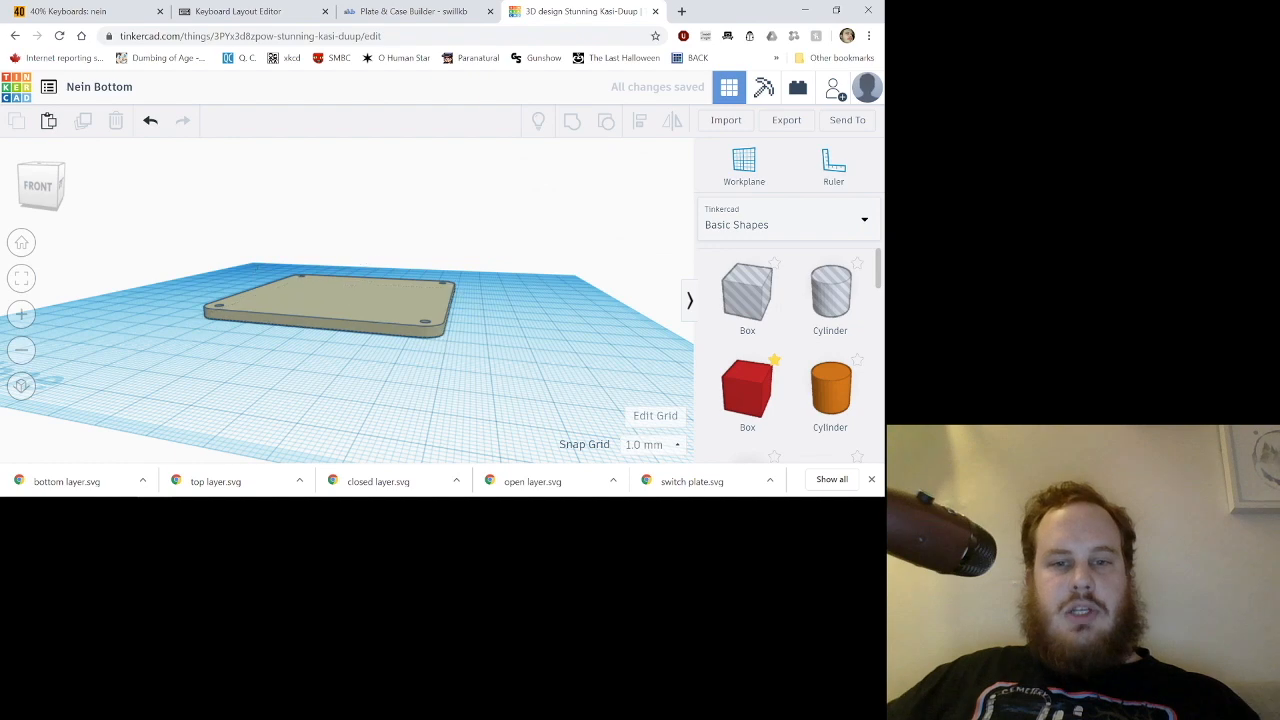
Import open layer.svg from the Nein plates folder, centered on the artboard at scale 100.
right_drag(400, 225, 415, 340)
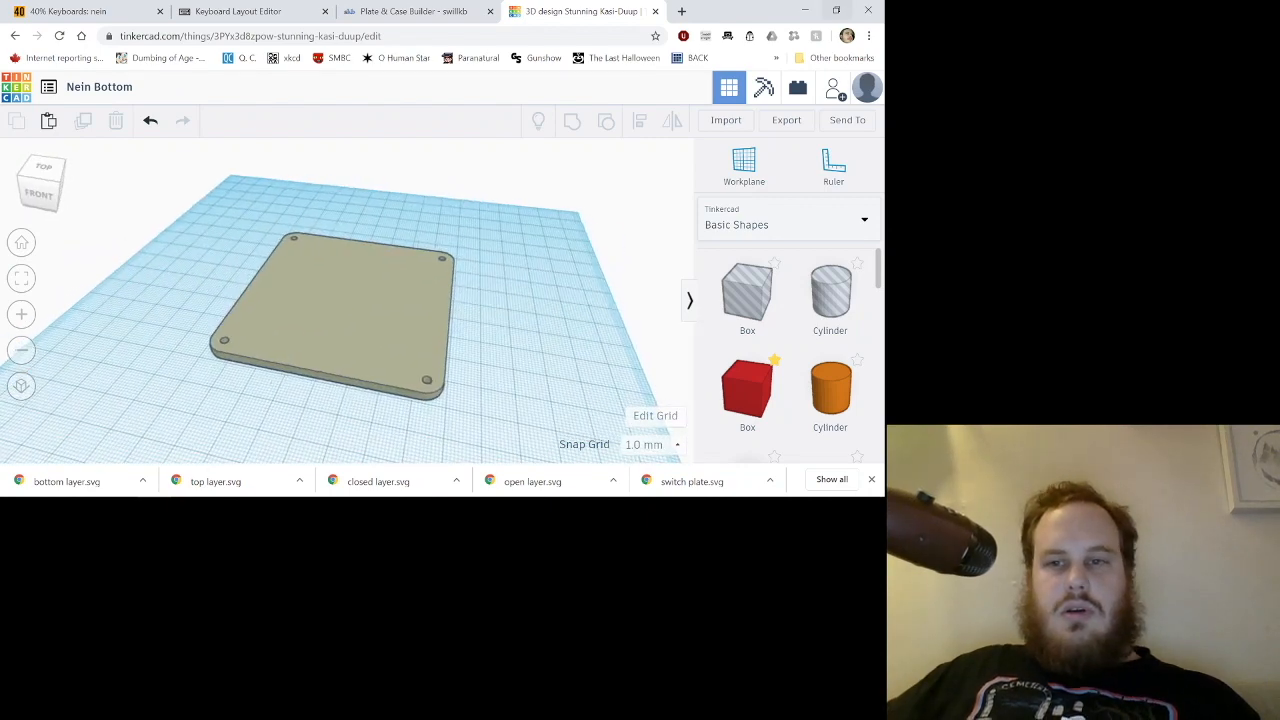
click(726, 120)
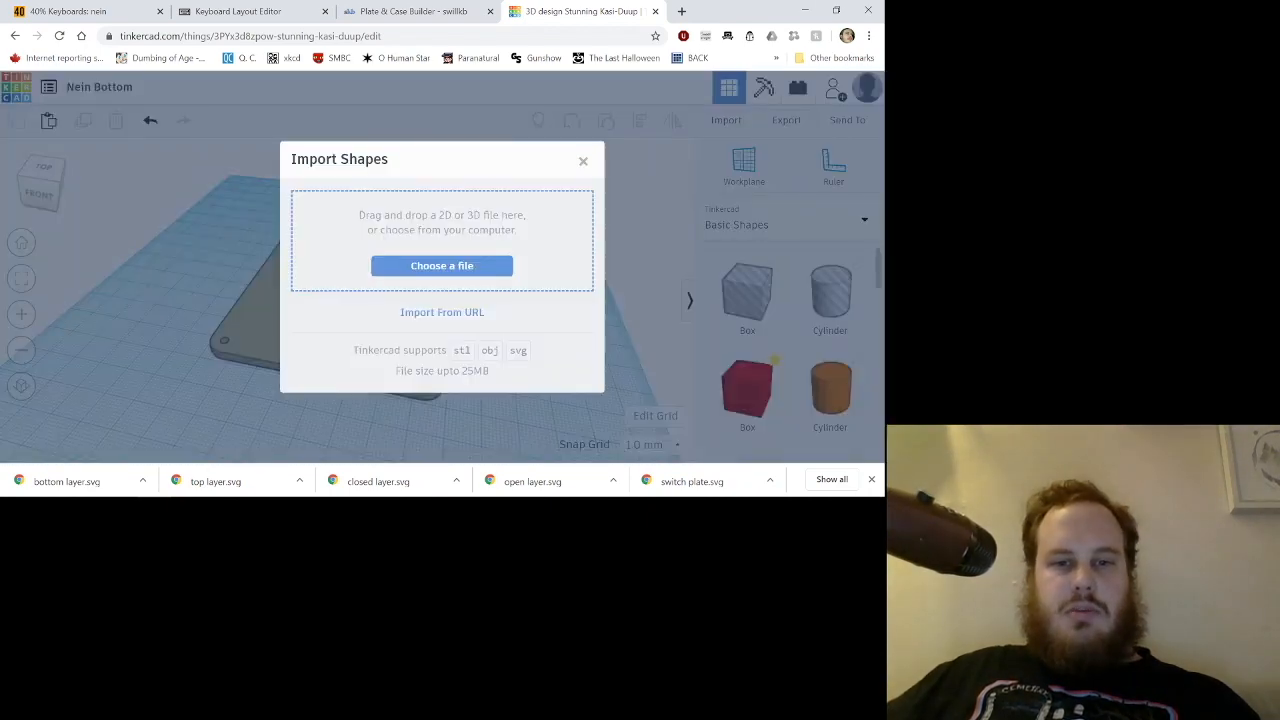
click(442, 266)
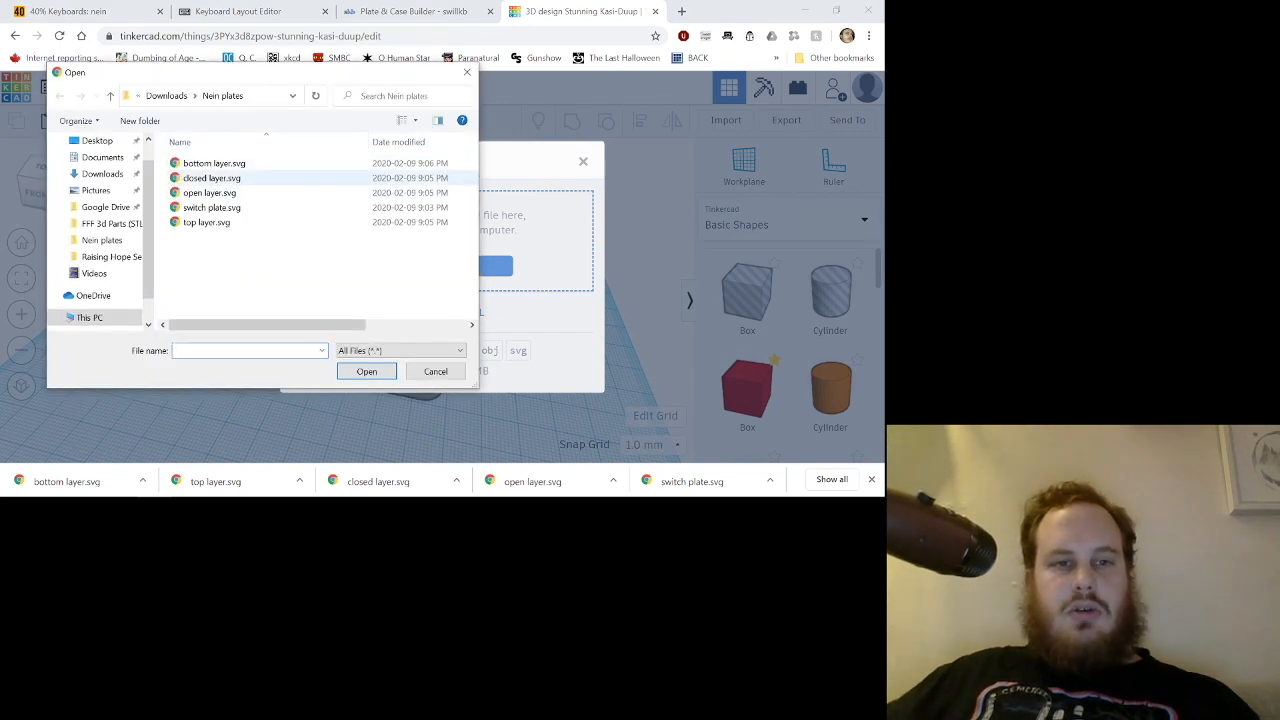
double_click(209, 192)
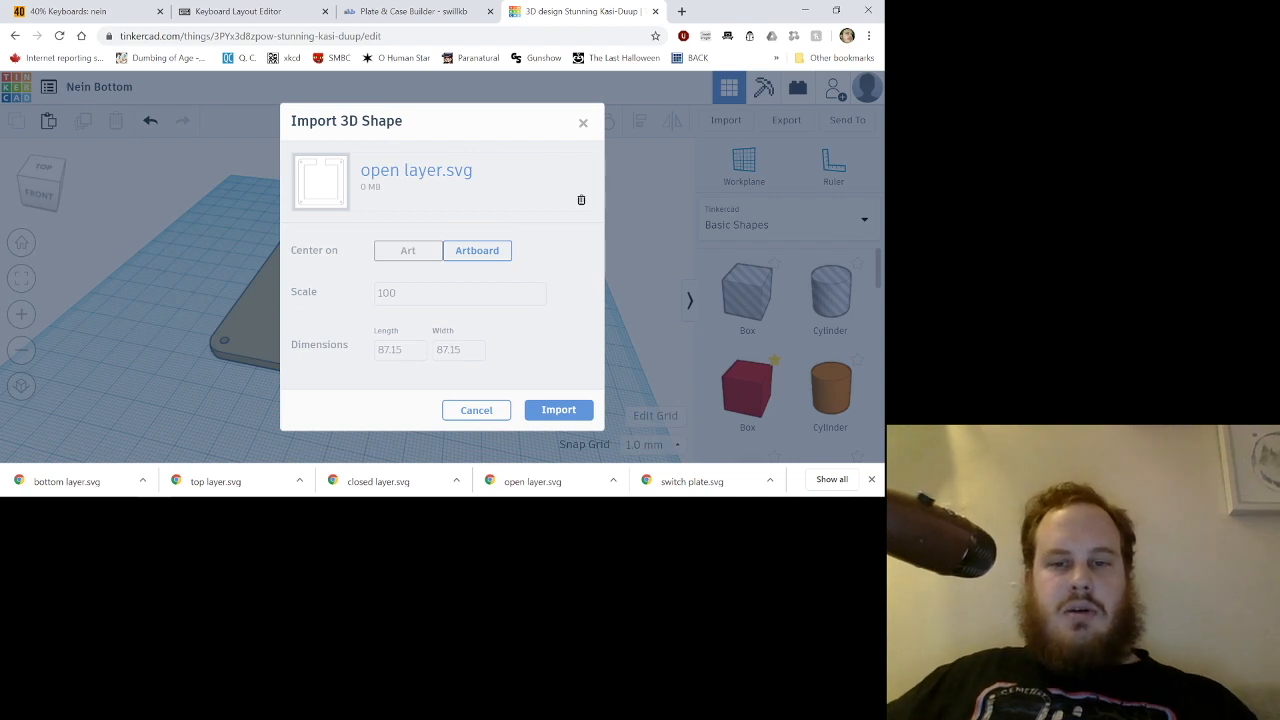
click(559, 410)
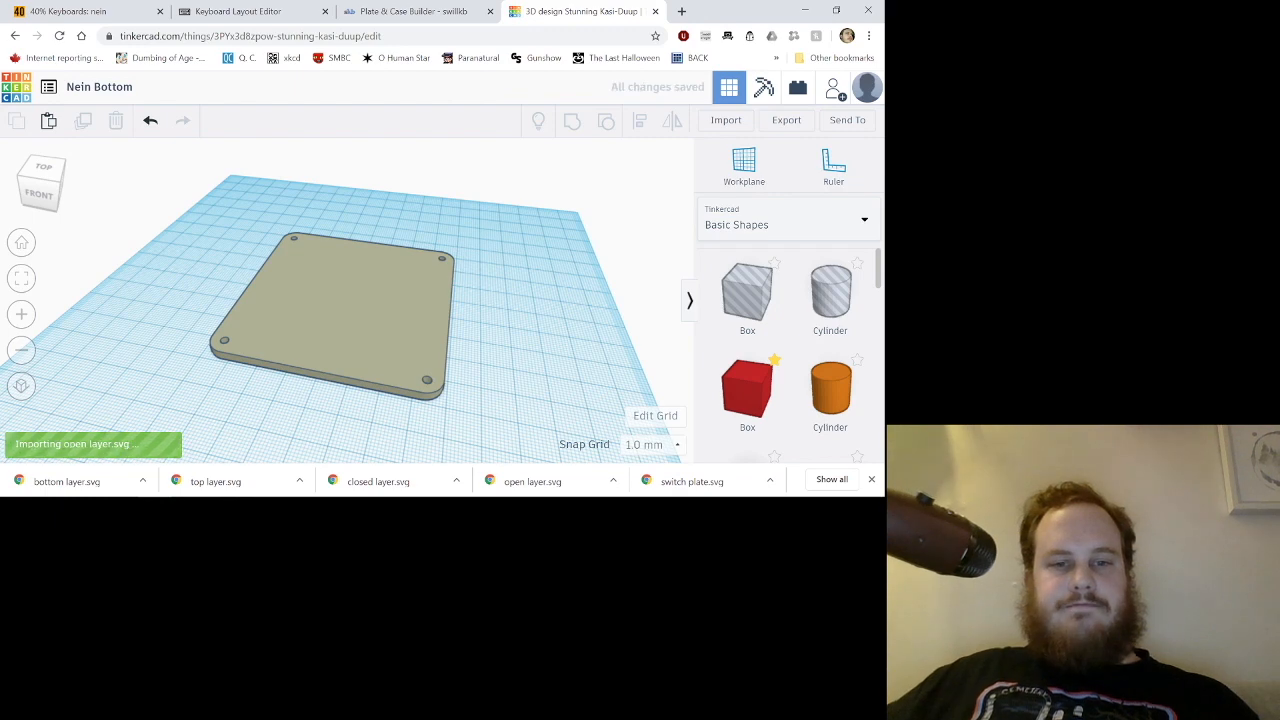
Raise the open layer so it rests on top of the thin base plate.
click(350, 347)
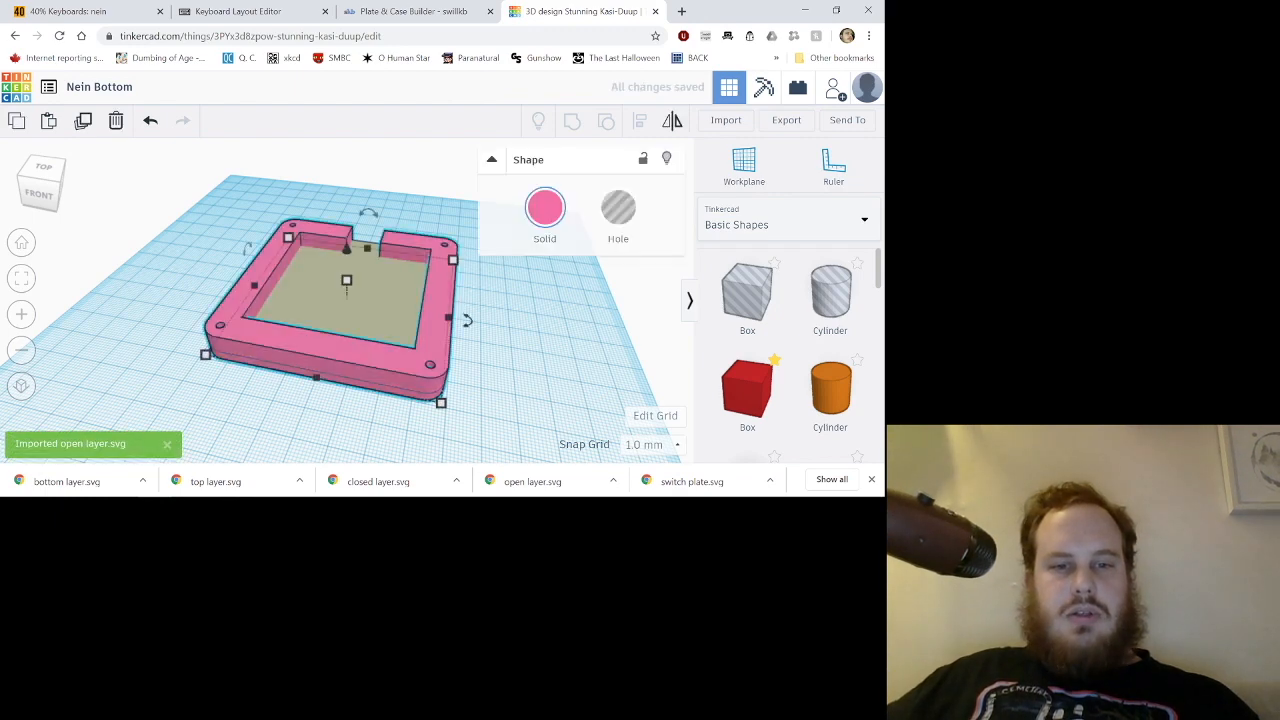
right_drag(350, 347, 349, 285)
mouse_move(347, 275)
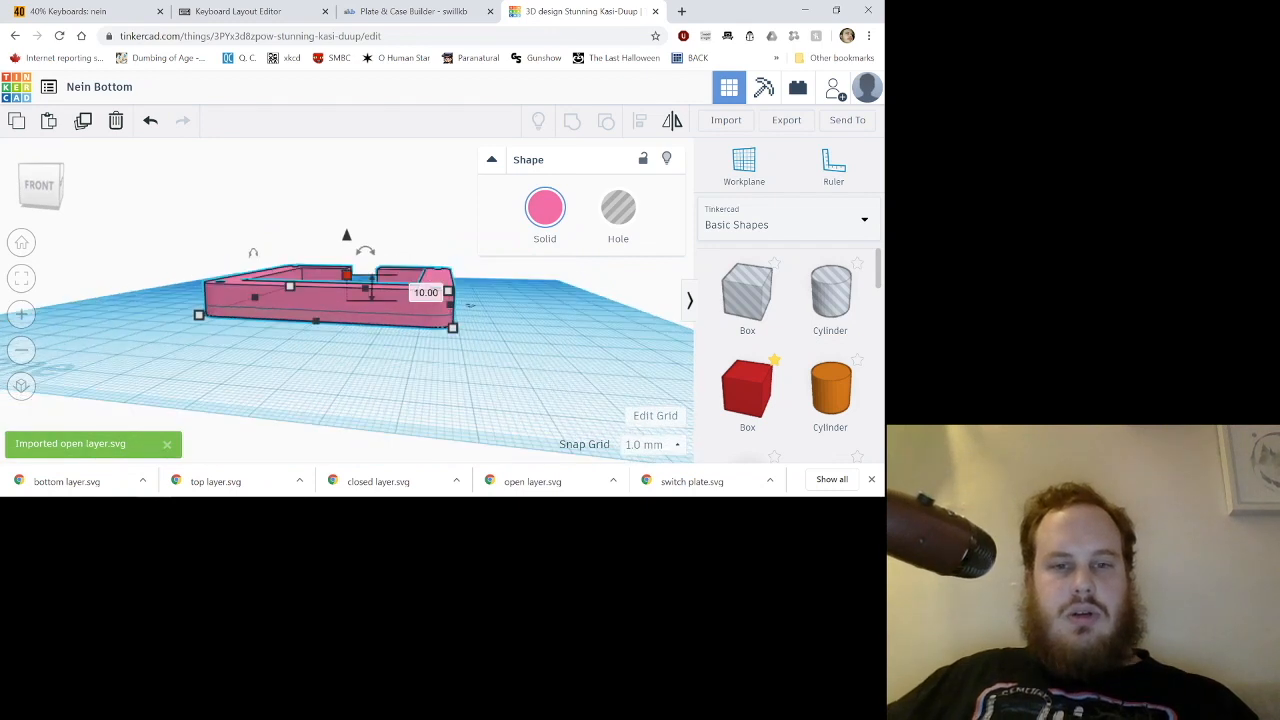
drag(346, 234, 346, 227)
click(500, 370)
right_drag(500, 370, 498, 420)
Reduce the open layer's height to 6 mm.
click(394, 346)
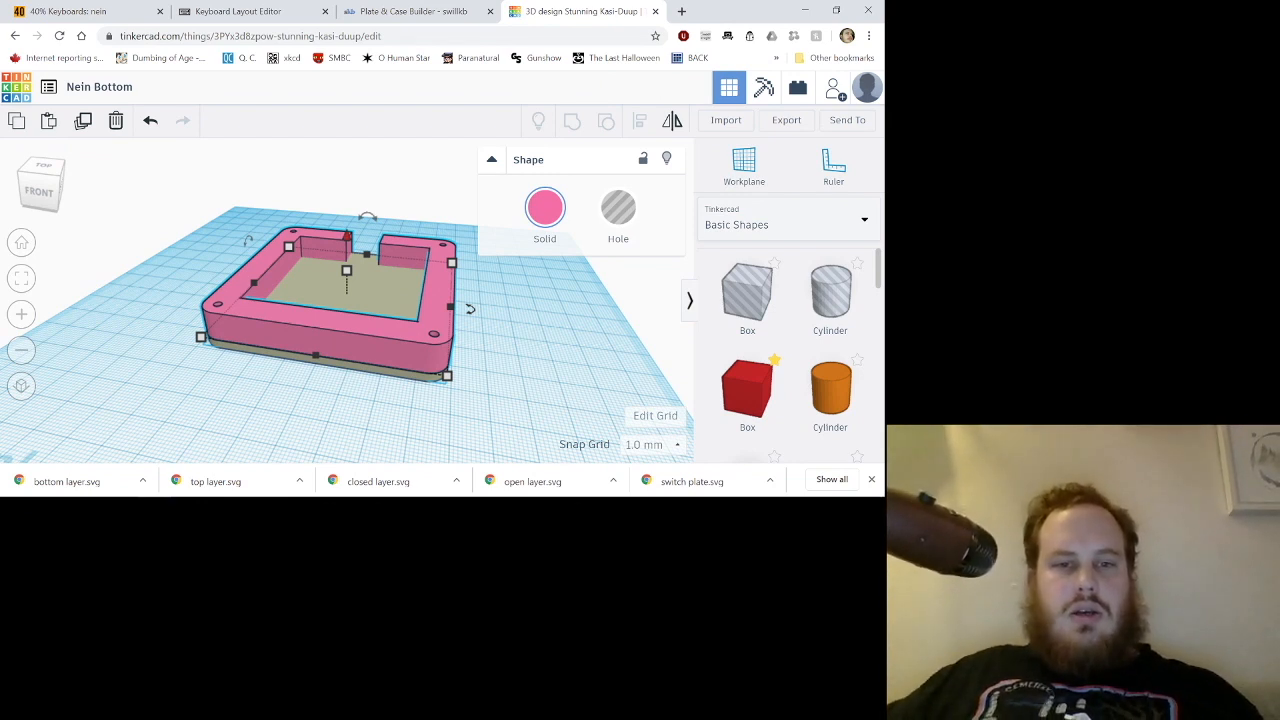
mouse_move(347, 271)
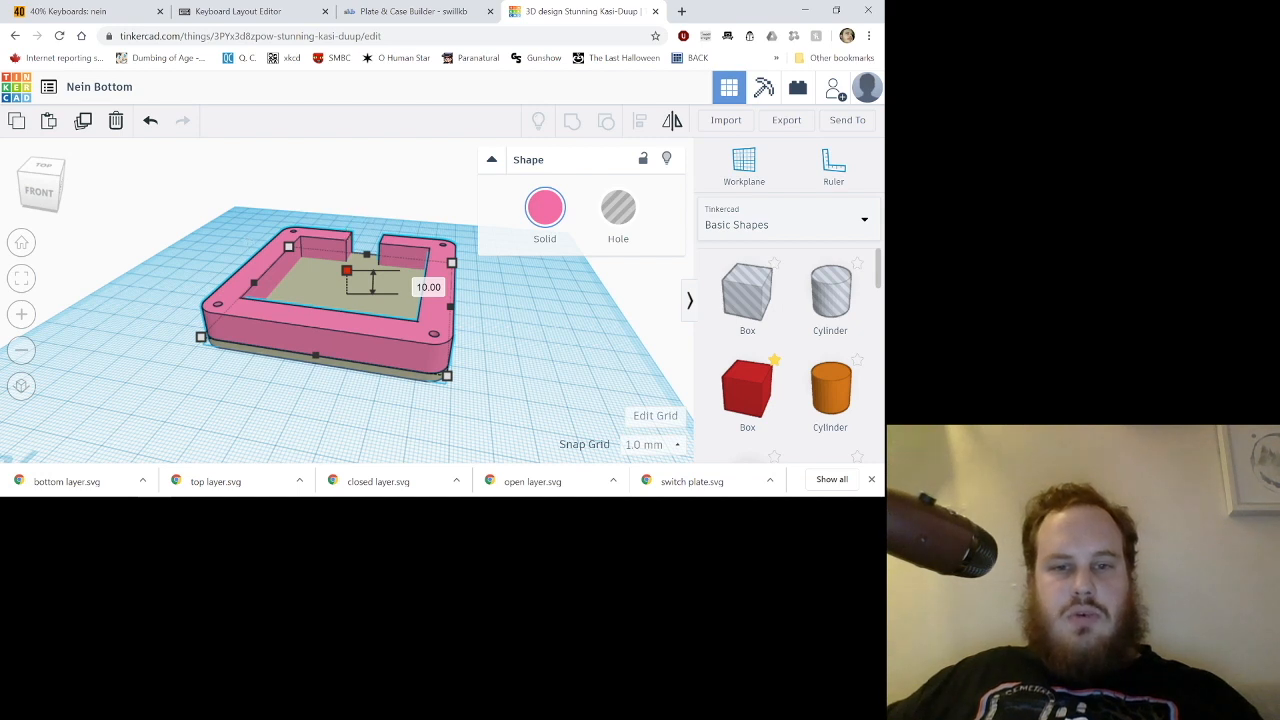
drag(347, 271, 347, 278)
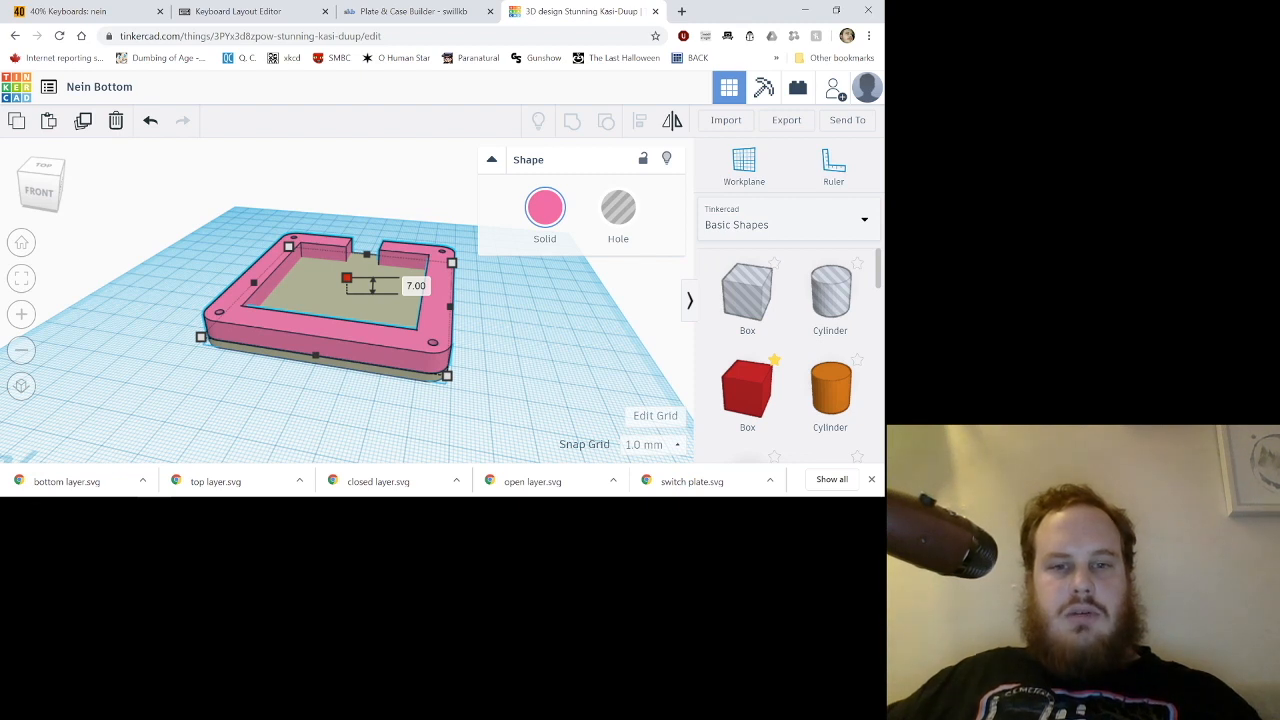
drag(347, 278, 347, 281)
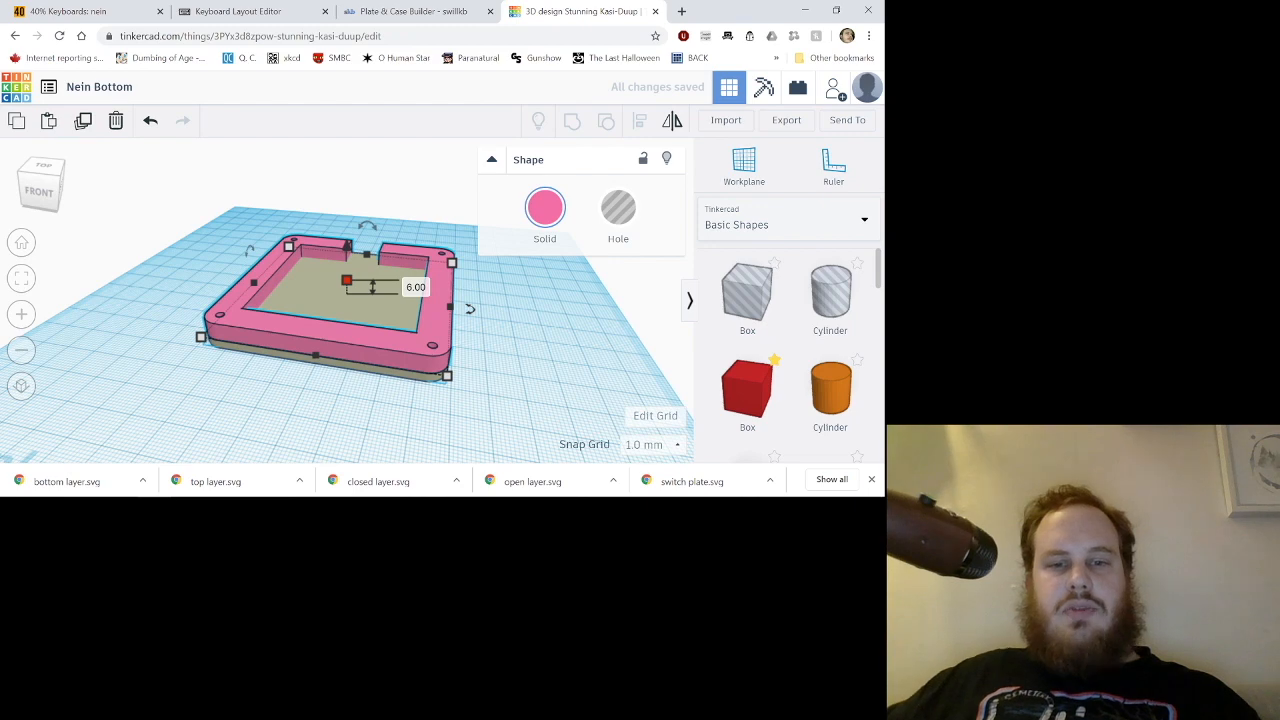
click(520, 380)
right_drag(520, 380, 460, 382)
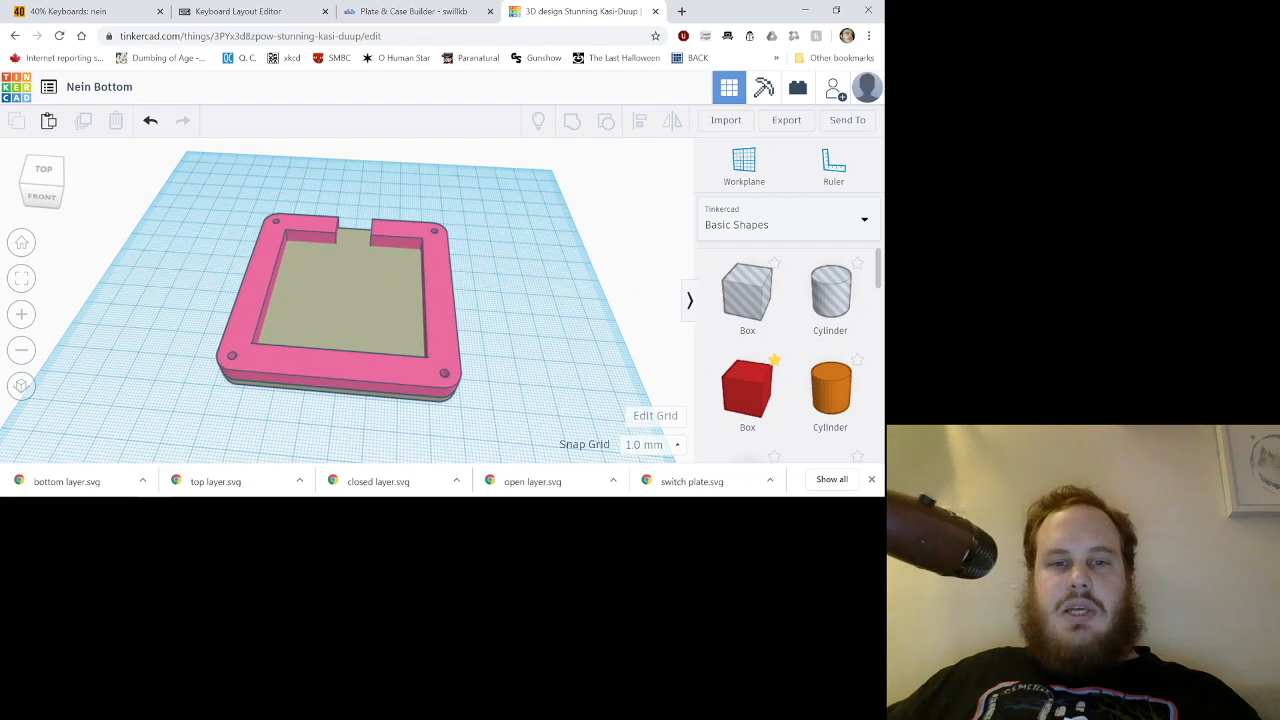
Set the open layer's height to 9 mm and check the case bottom from different angles.
click(400, 370)
right_drag(400, 370, 358, 318)
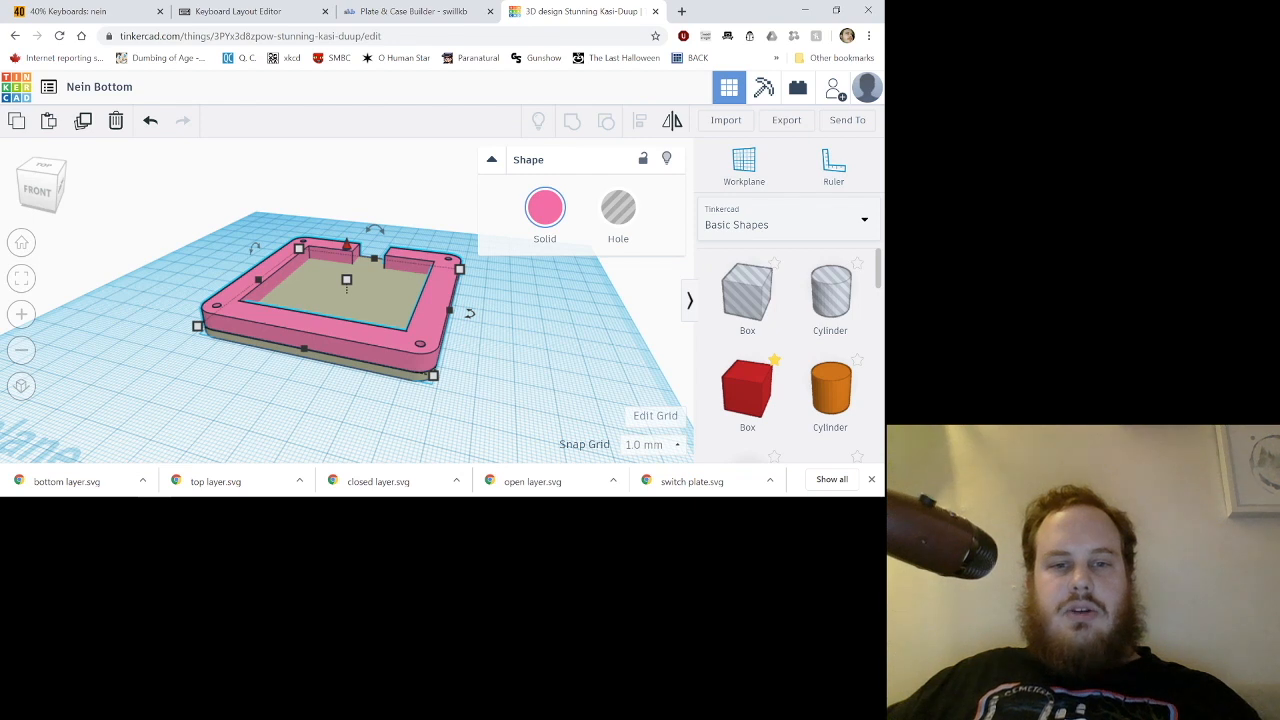
drag(346, 280, 346, 272)
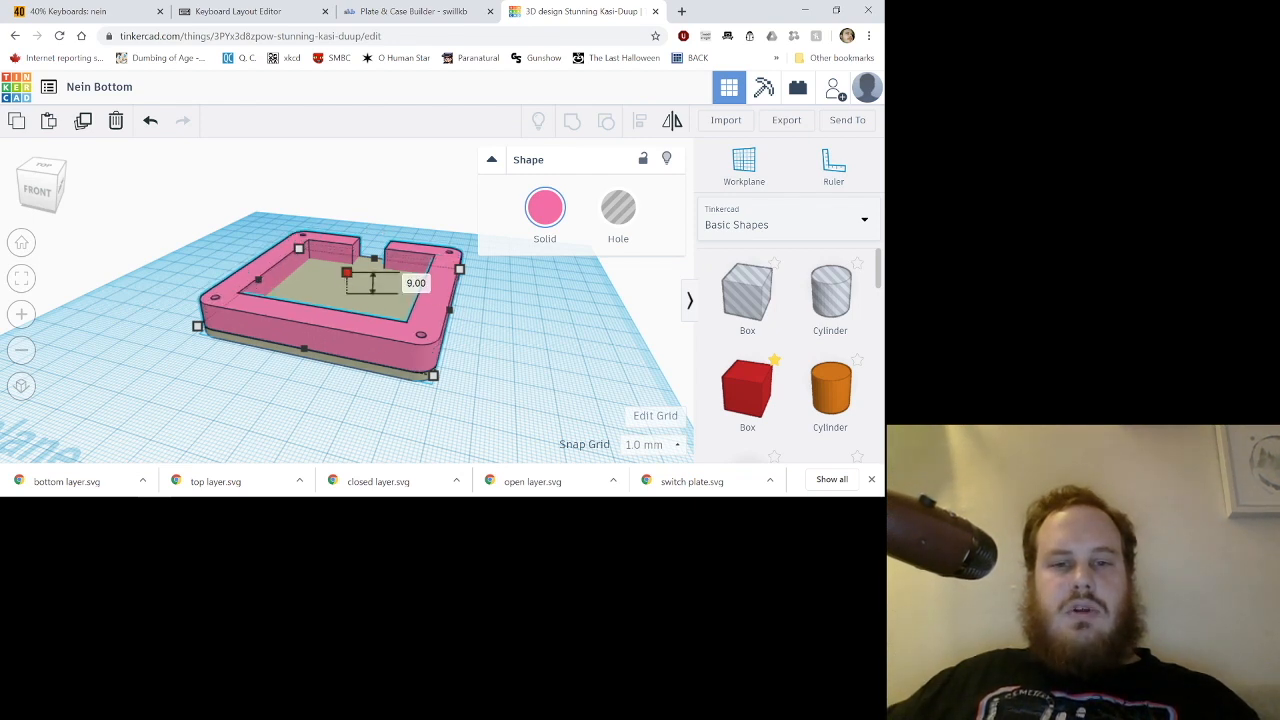
key(Escape)
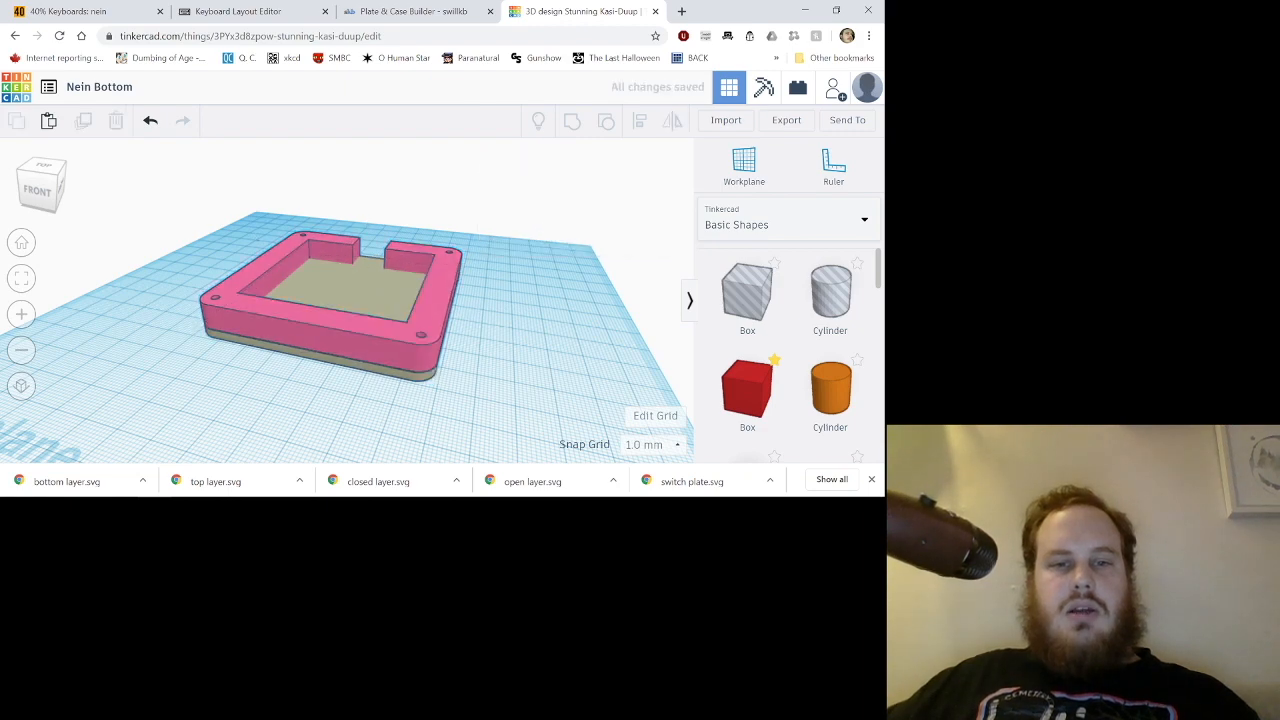
right_drag(470, 380, 370, 270)
right_drag(330, 250, 412, 322)
Group the open layer and the base plate into a single case bottom shape.
key(ctrl+a)
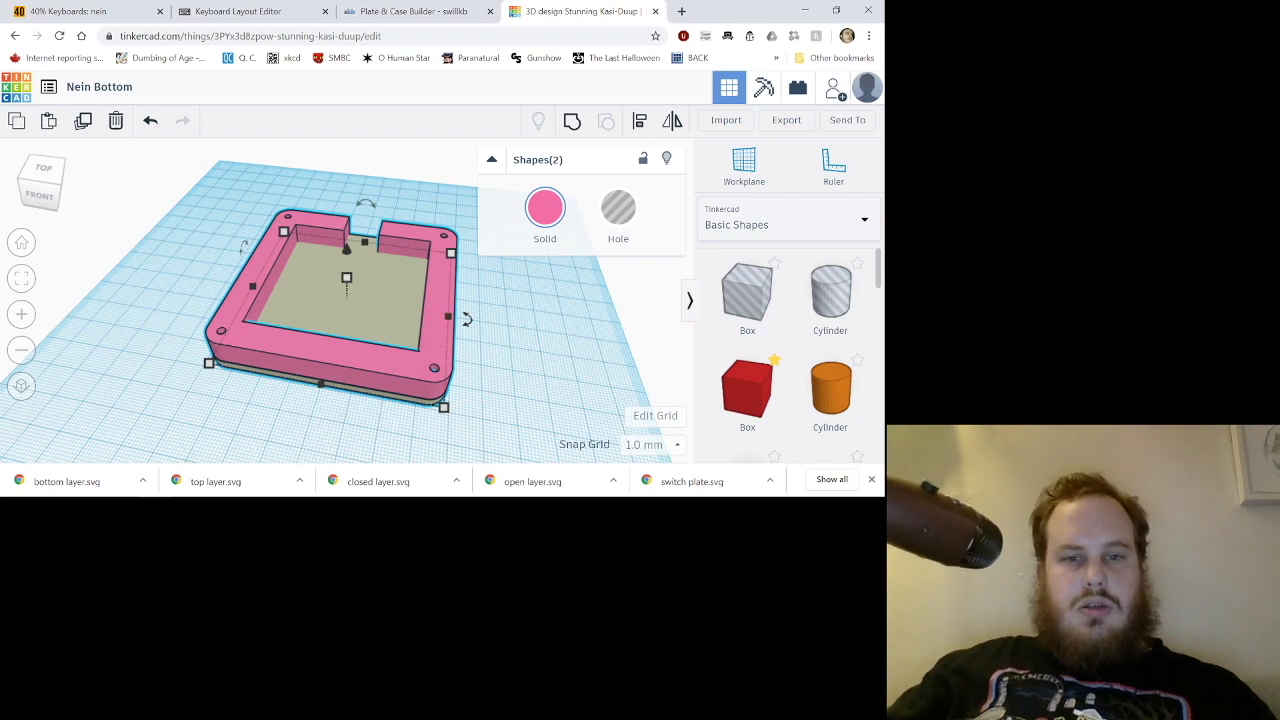
click(540, 335)
click(437, 325)
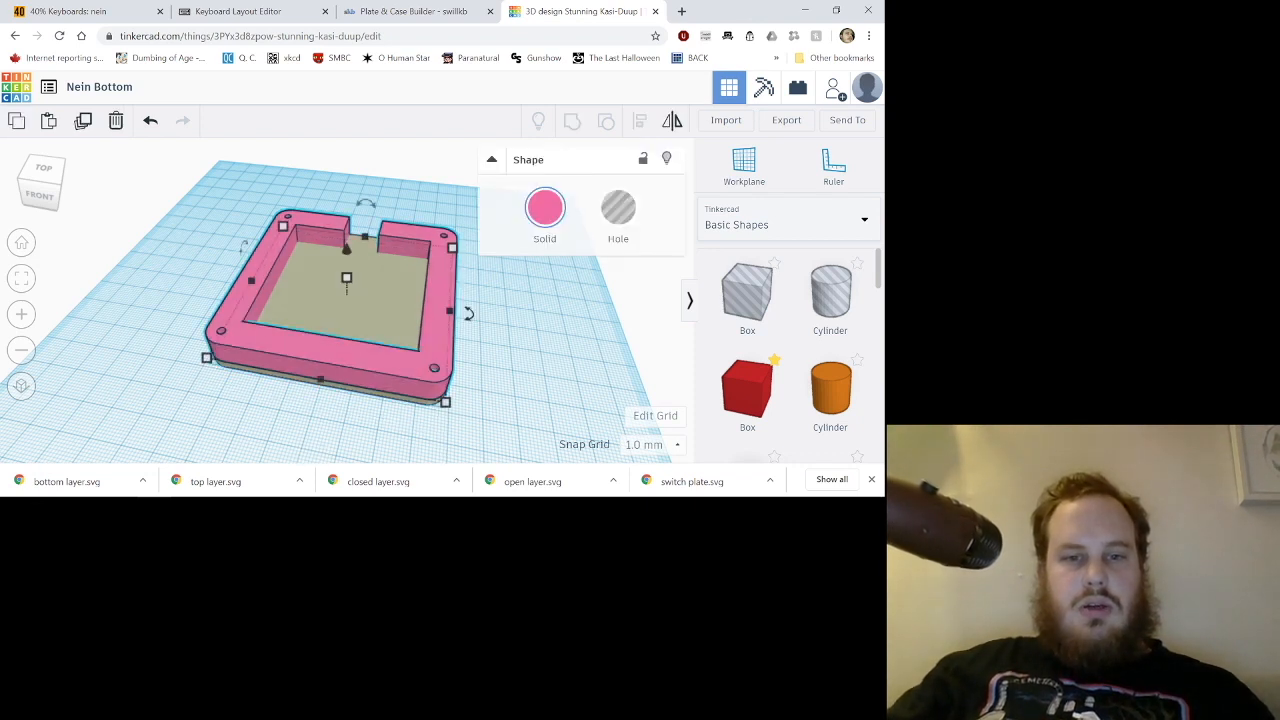
shift+click(385, 315)
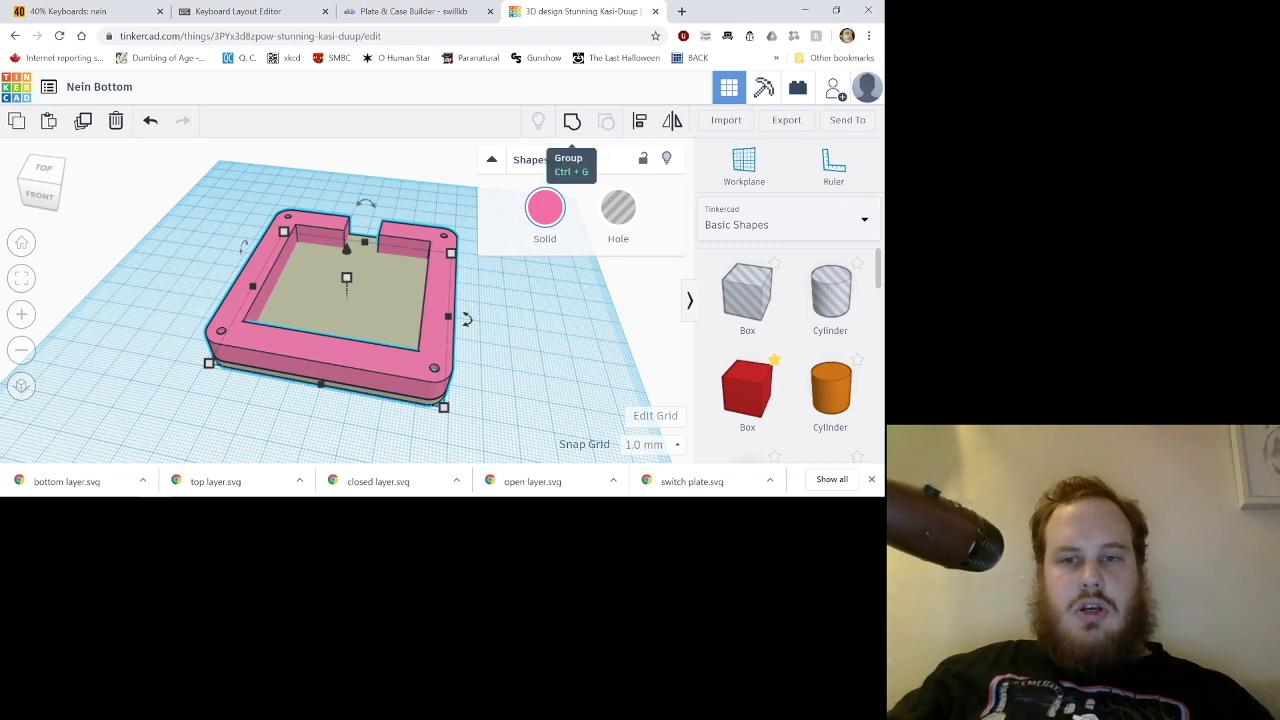
click(572, 121)
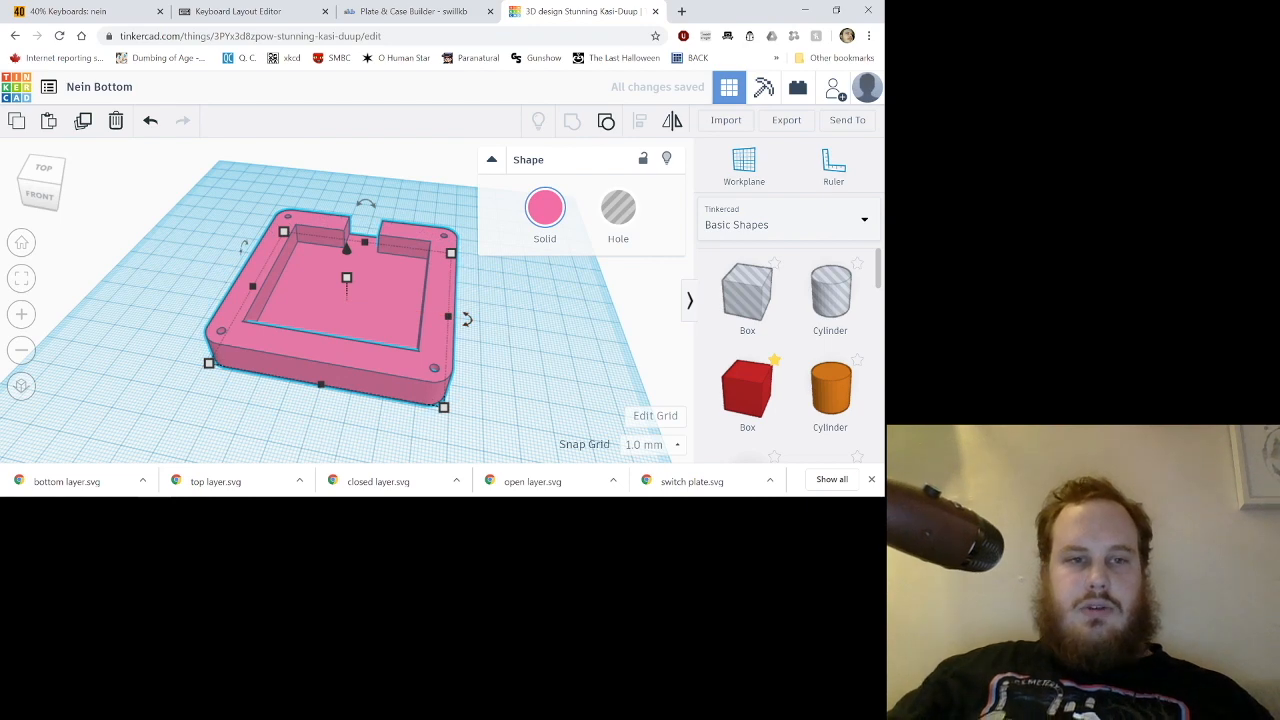
right_drag(540, 350, 494, 330)
click(512, 332)
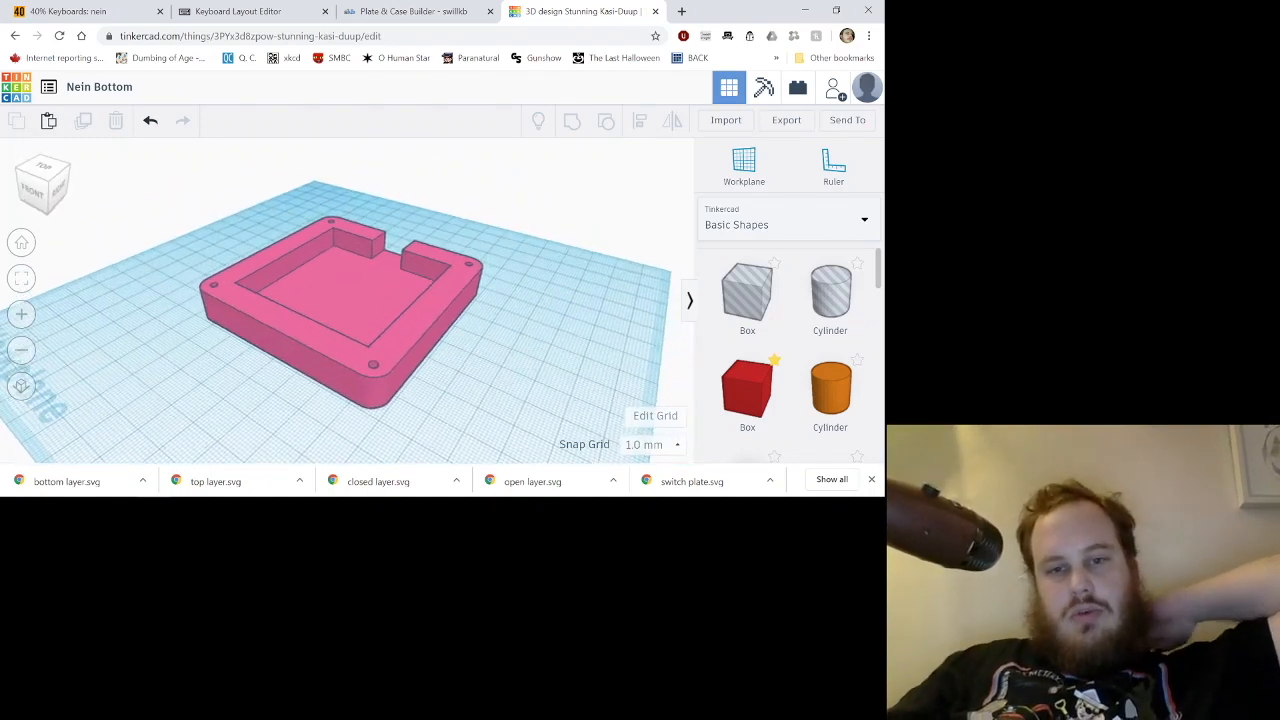
Export everything in the Nein Bottom design as an STL file.
click(786, 120)
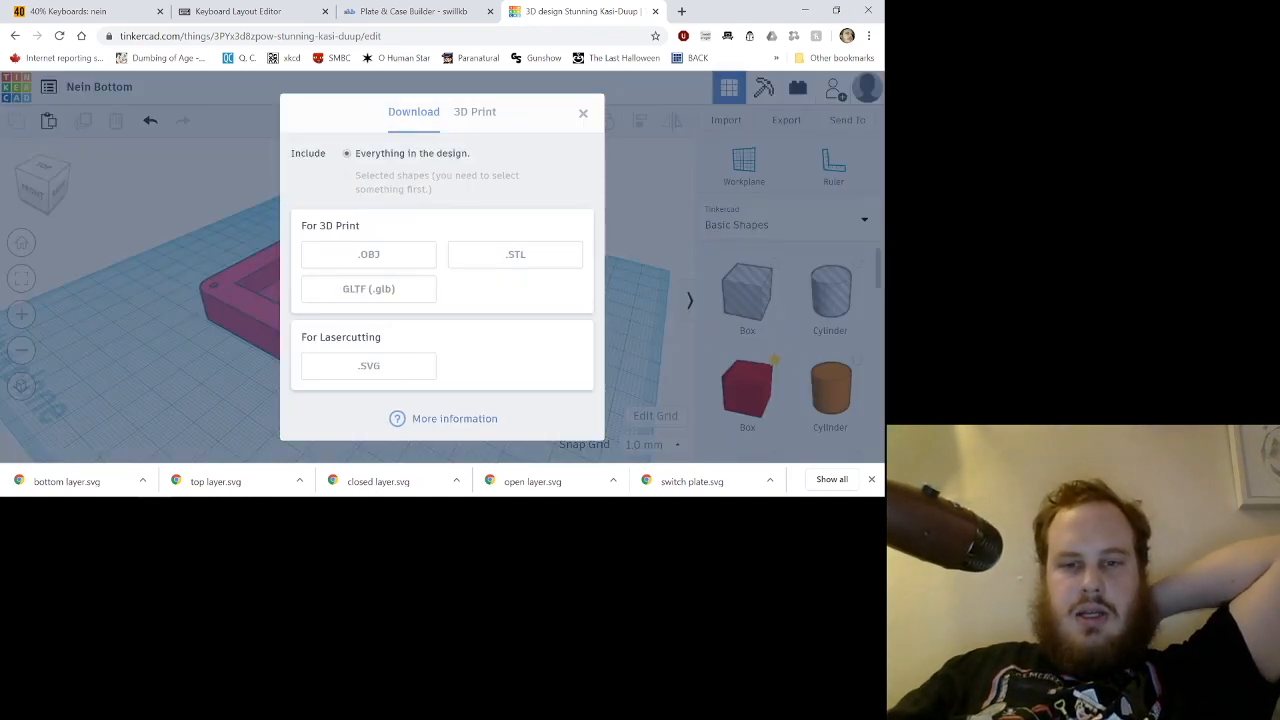
click(515, 254)
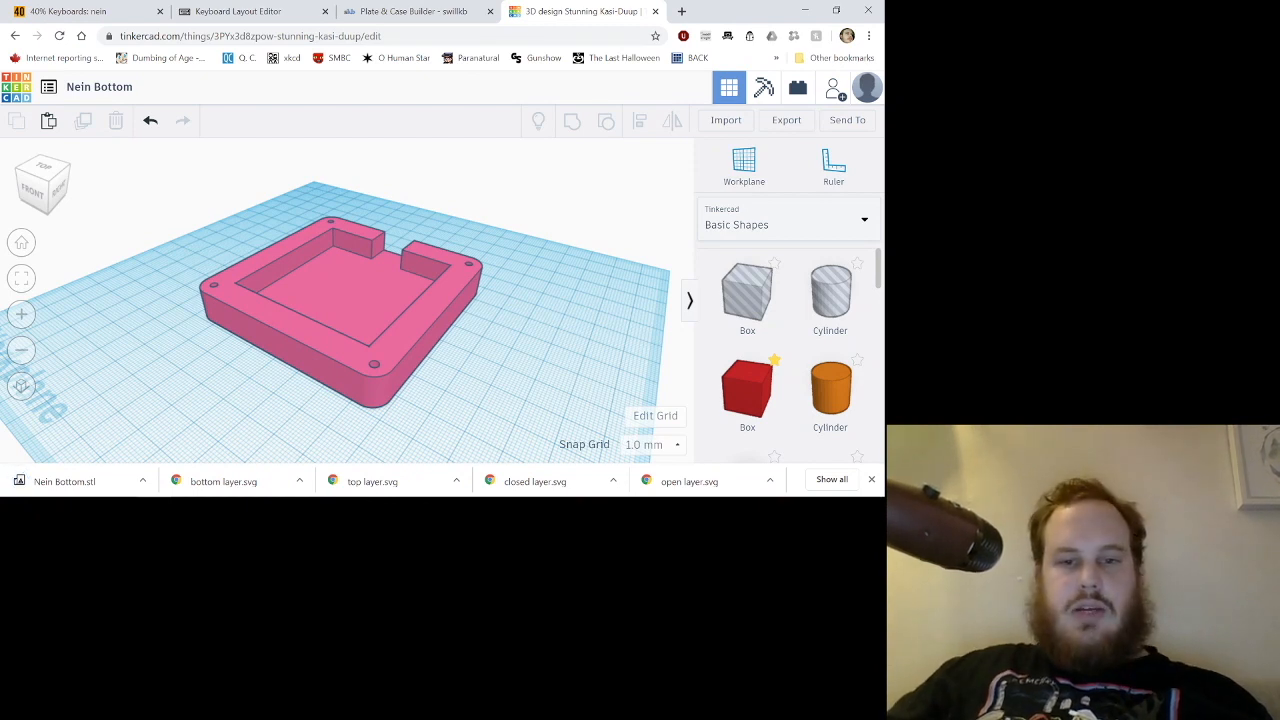
click(345, 308)
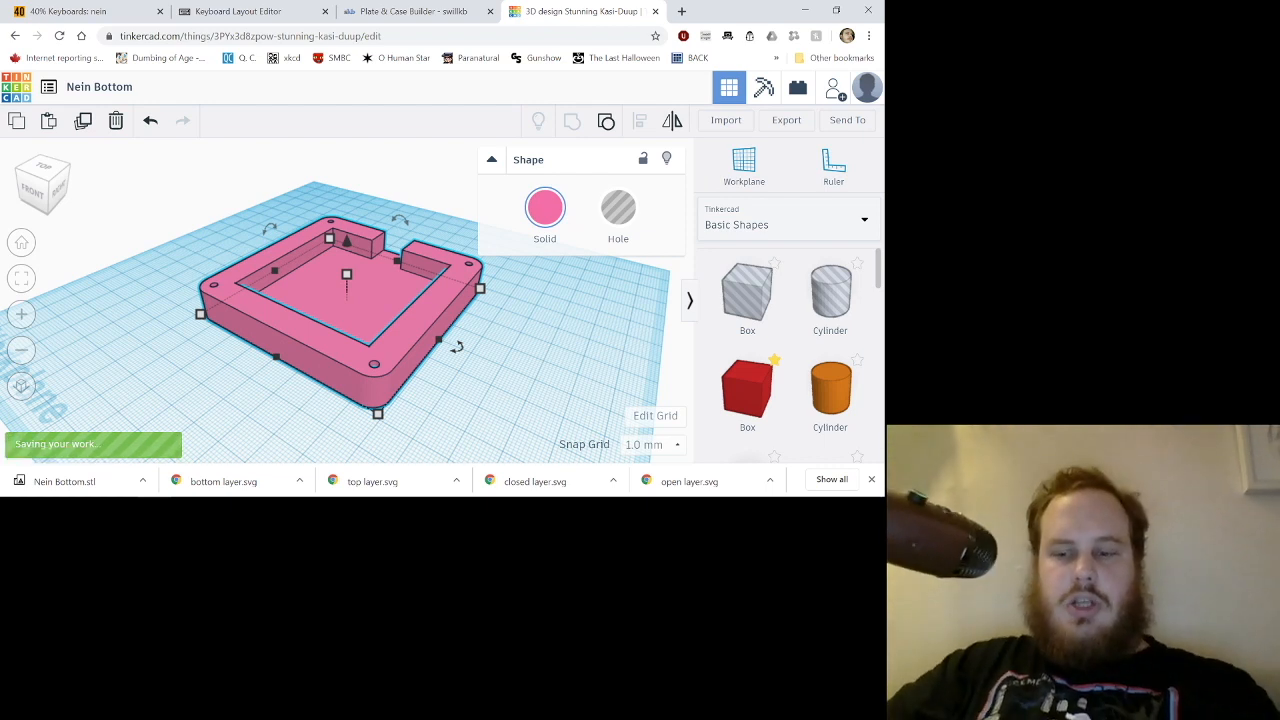
Create a new 3D design from the dashboard and name it "Nein Top".
click(15, 87)
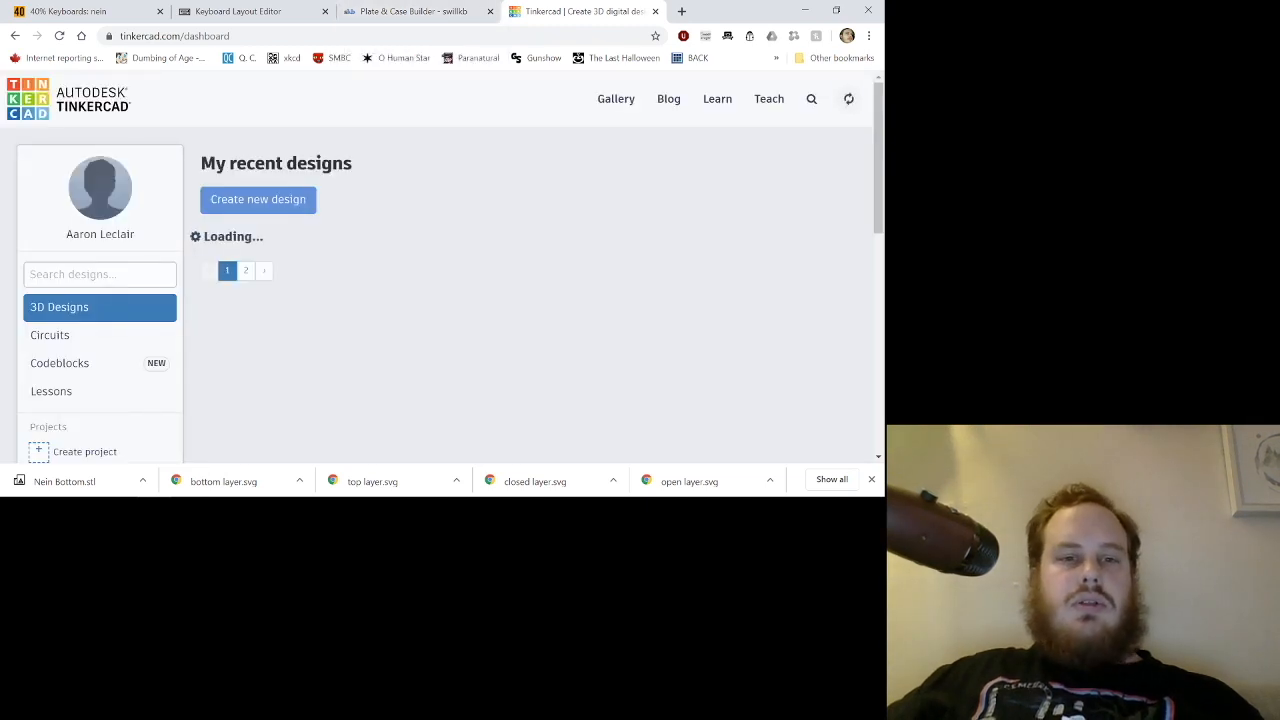
click(258, 200)
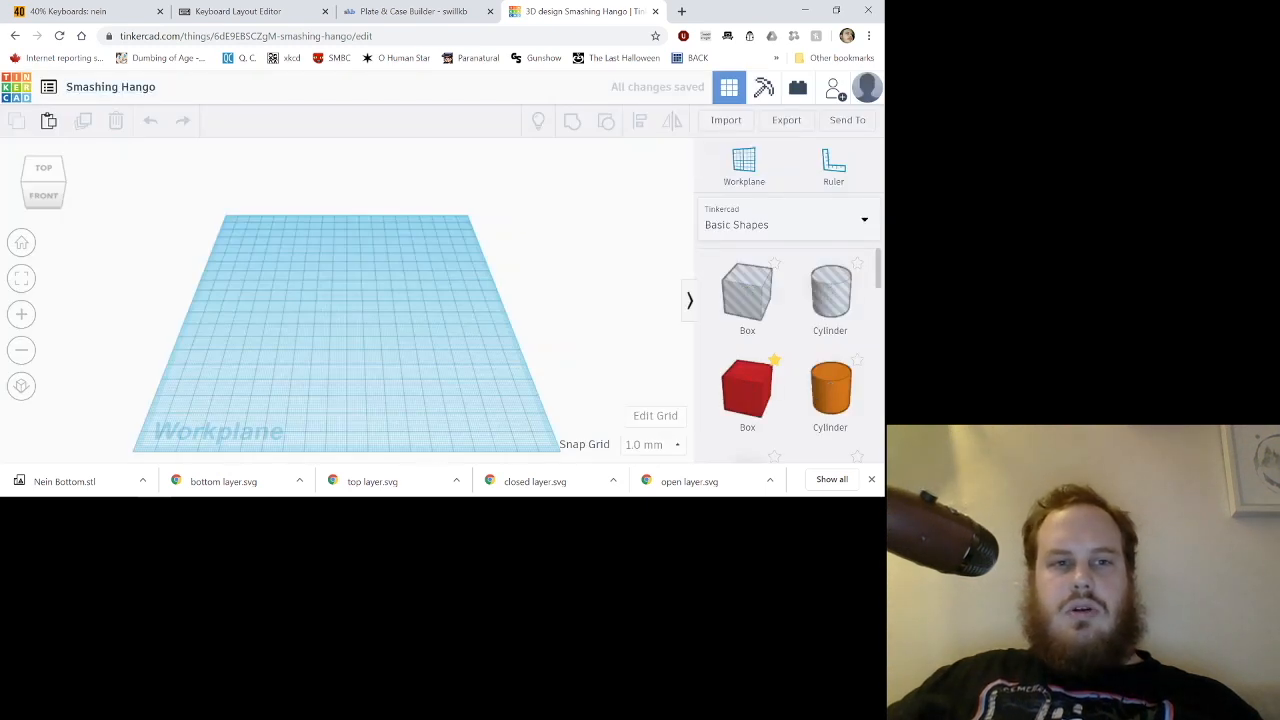
click(110, 87)
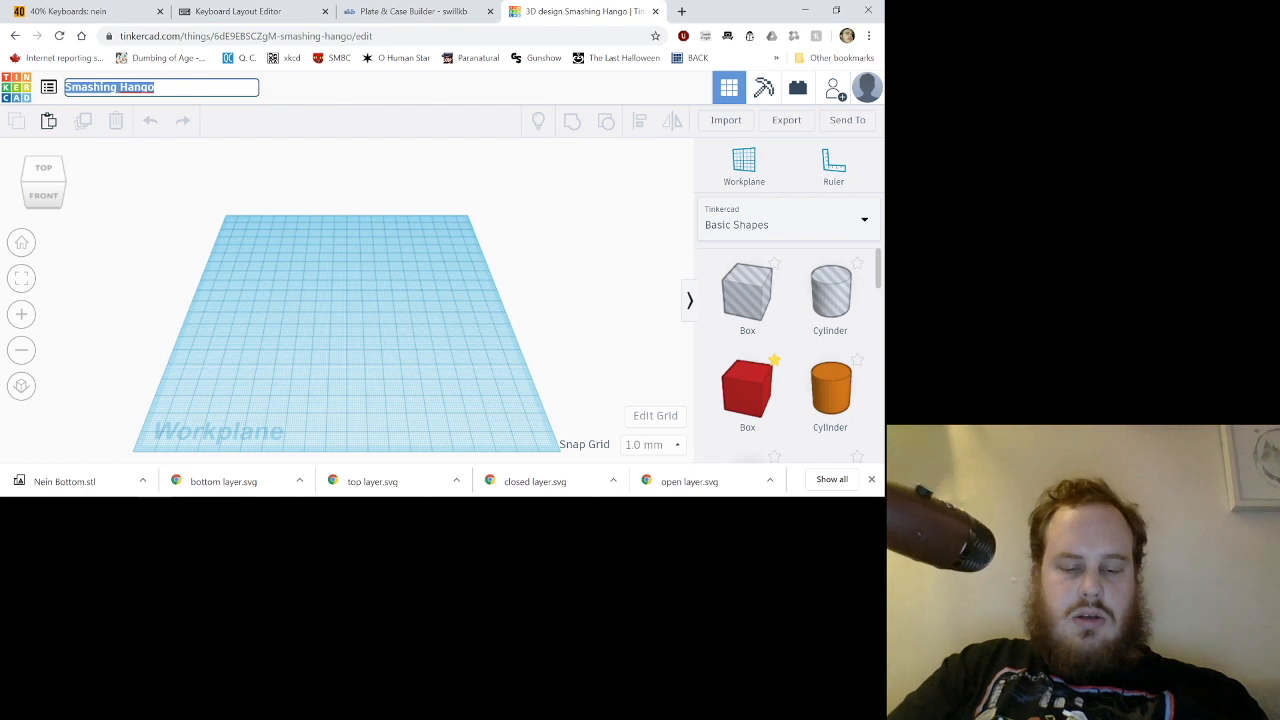
text(Nein Top)
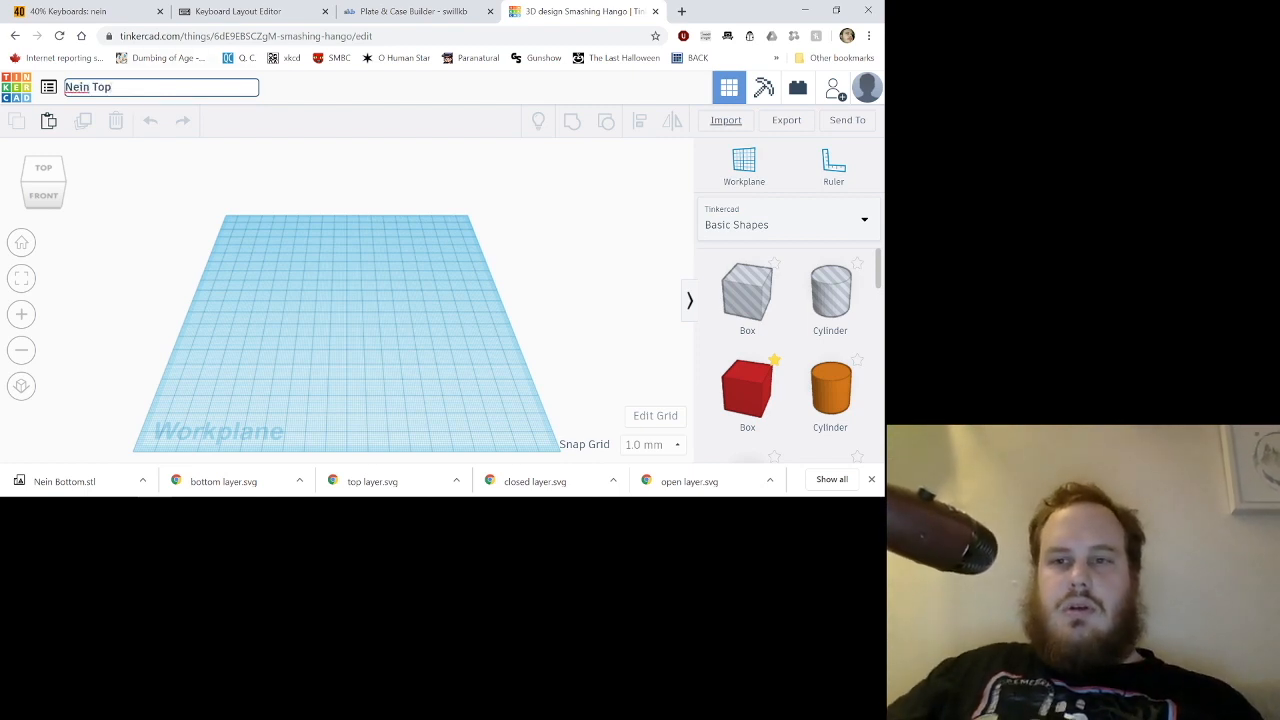
Import switch plate.svg from the Nein plates folder, centered on the artboard at scale 100.
click(726, 120)
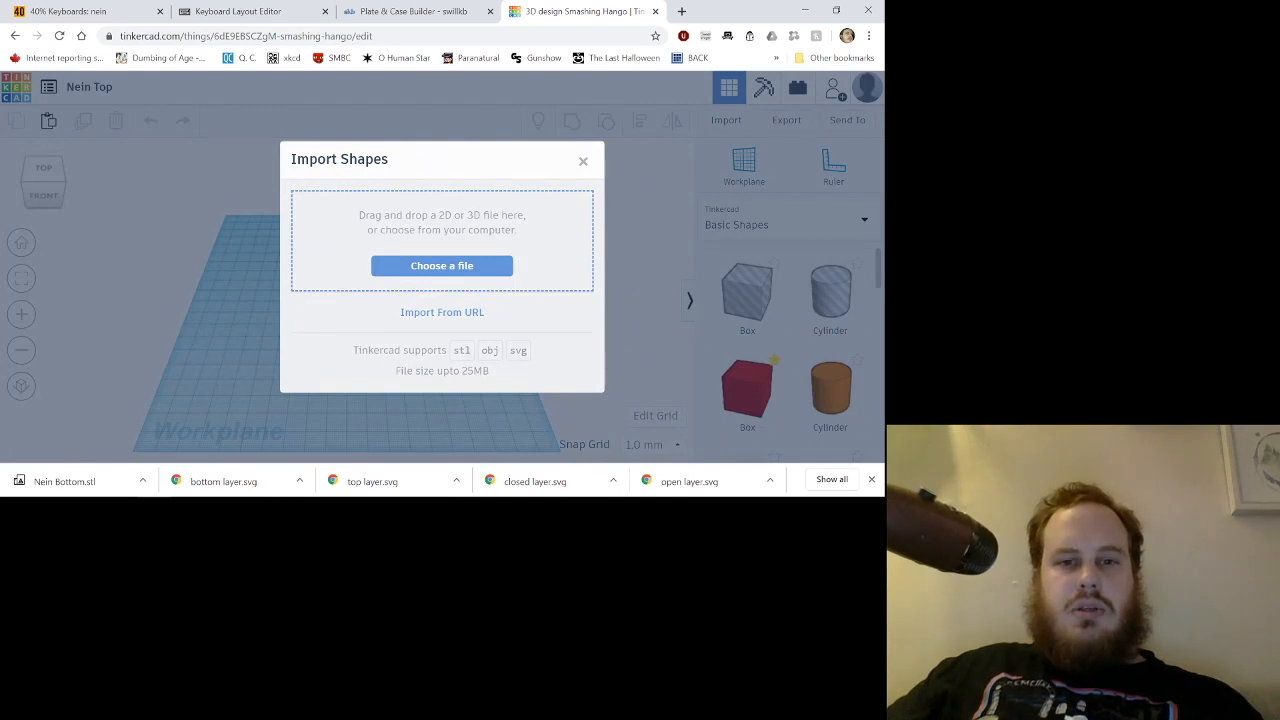
click(442, 266)
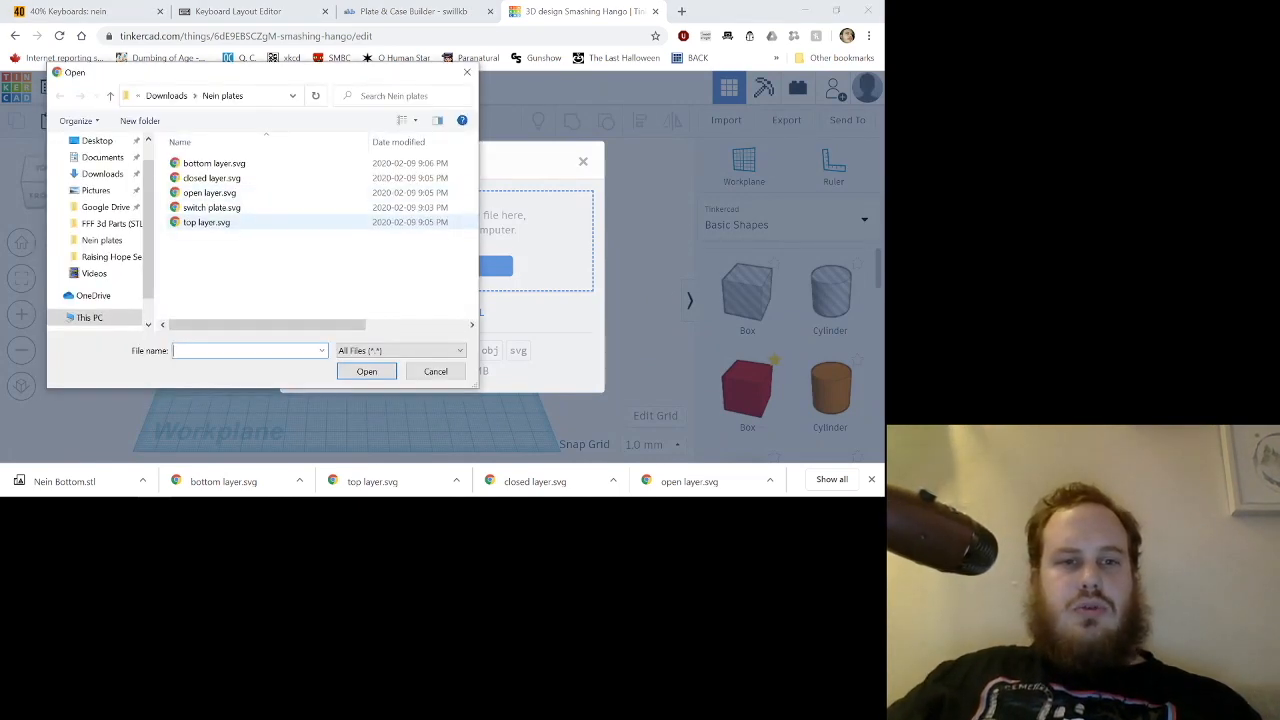
click(211, 207)
click(367, 371)
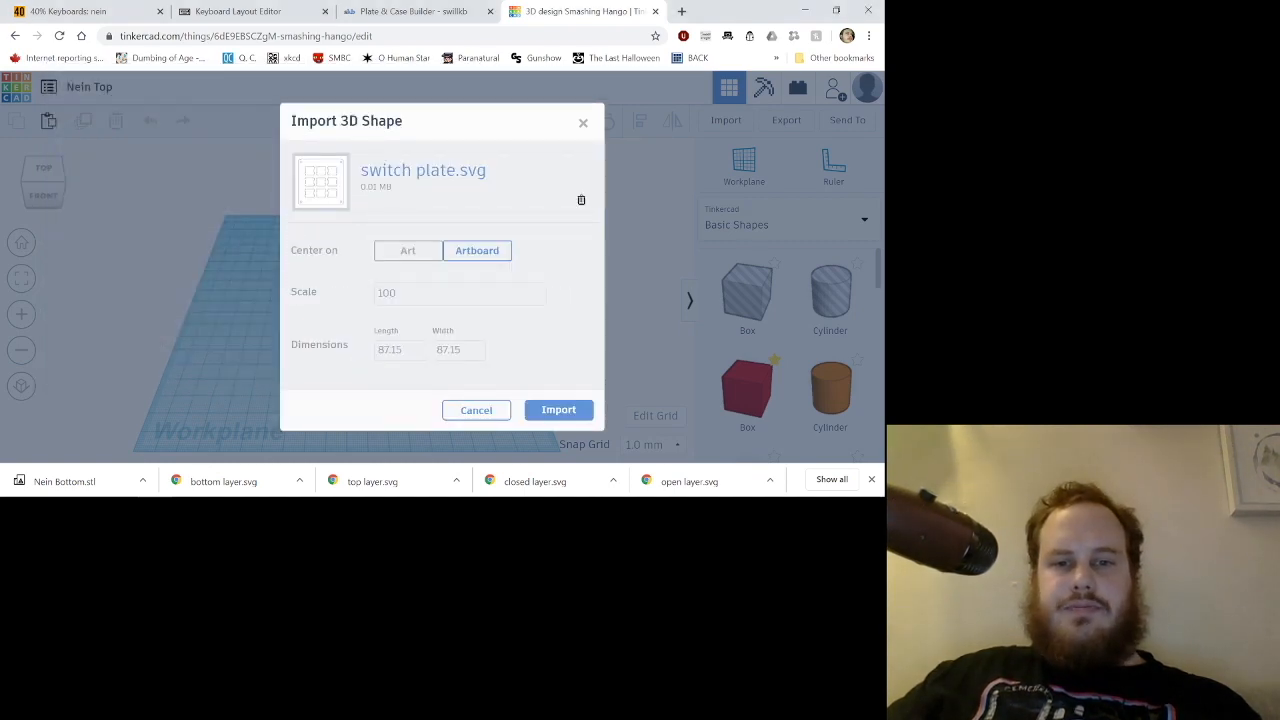
click(559, 410)
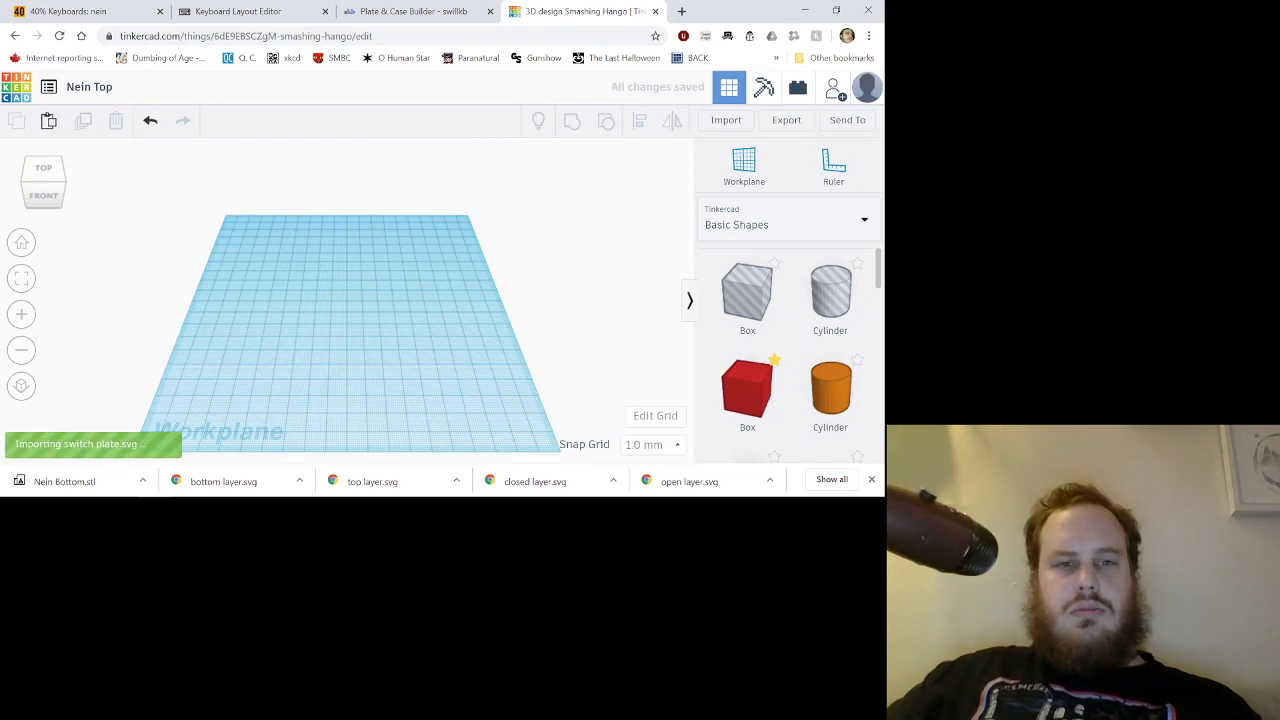
Reduce the switch plate's height to 3 mm and inspect its switch cutouts up close.
right_drag(500, 390, 448, 325)
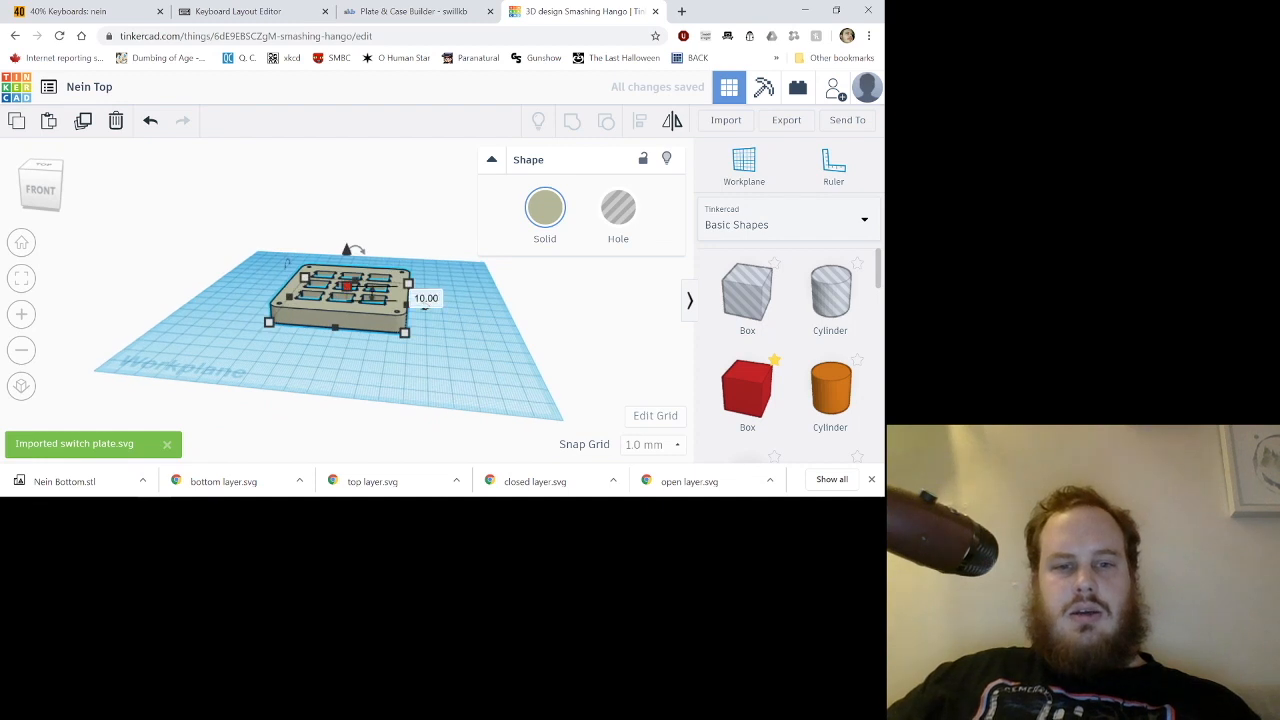
drag(345, 286, 347, 297)
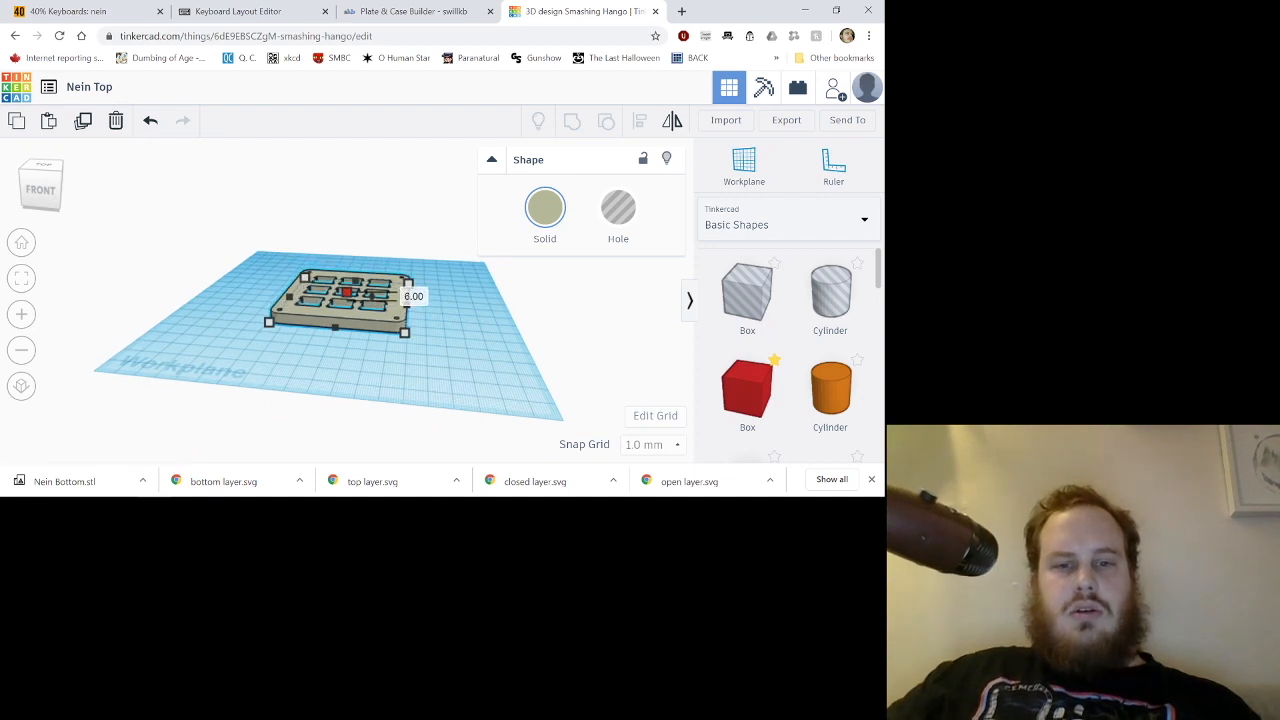
right_drag(348, 298, 350, 358)
scroll(345, 300, up, 6)
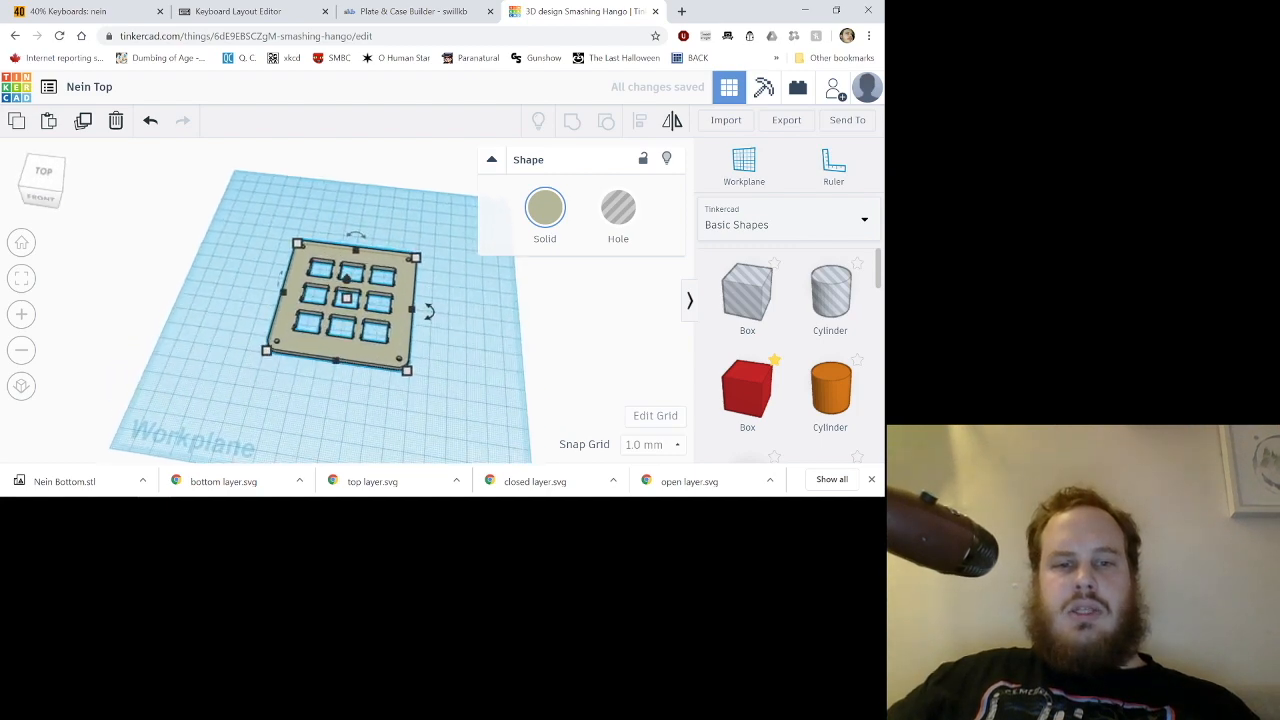
scroll(346, 294, up, 4)
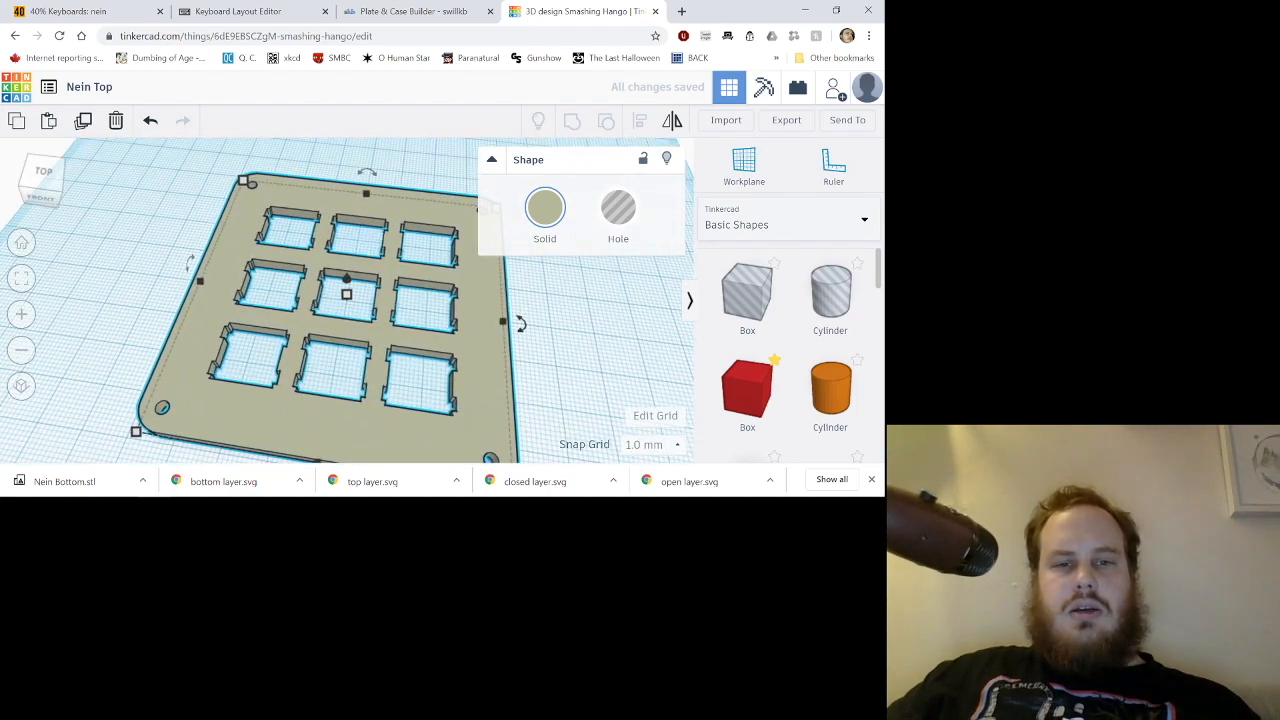
scroll(346, 294, up, 1)
scroll(346, 294, down, 2)
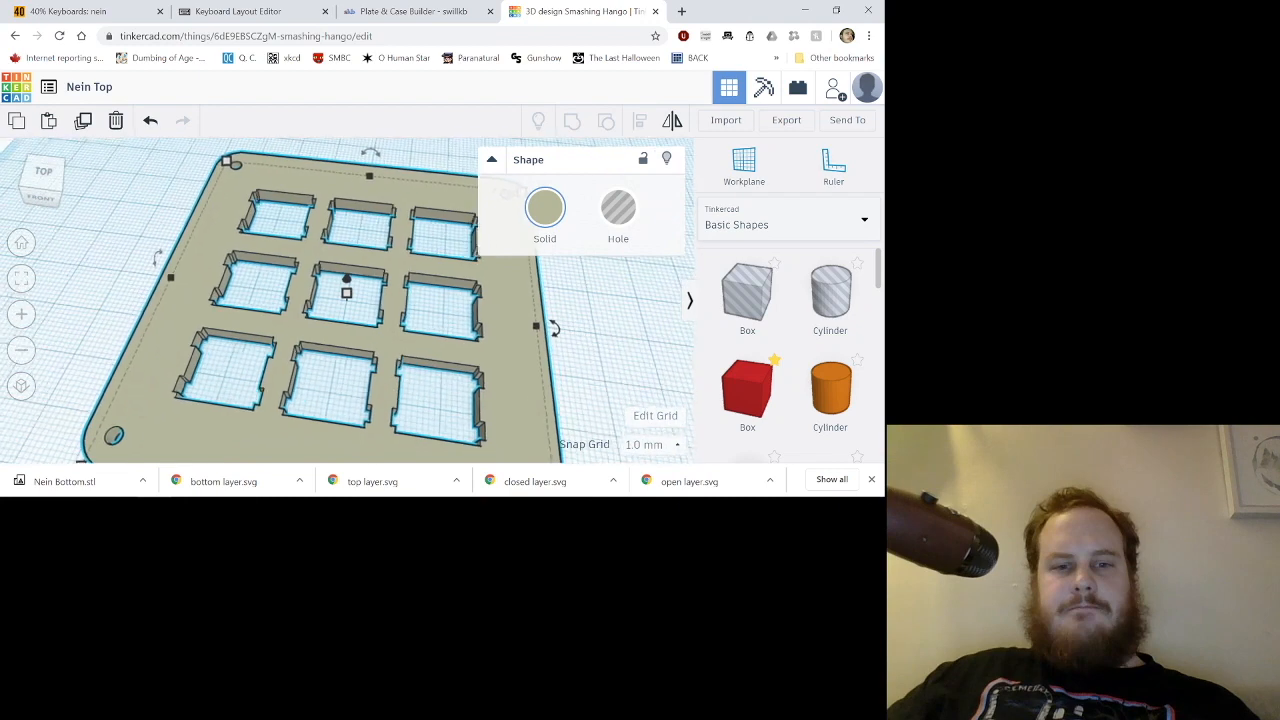
mouse_move(347, 294)
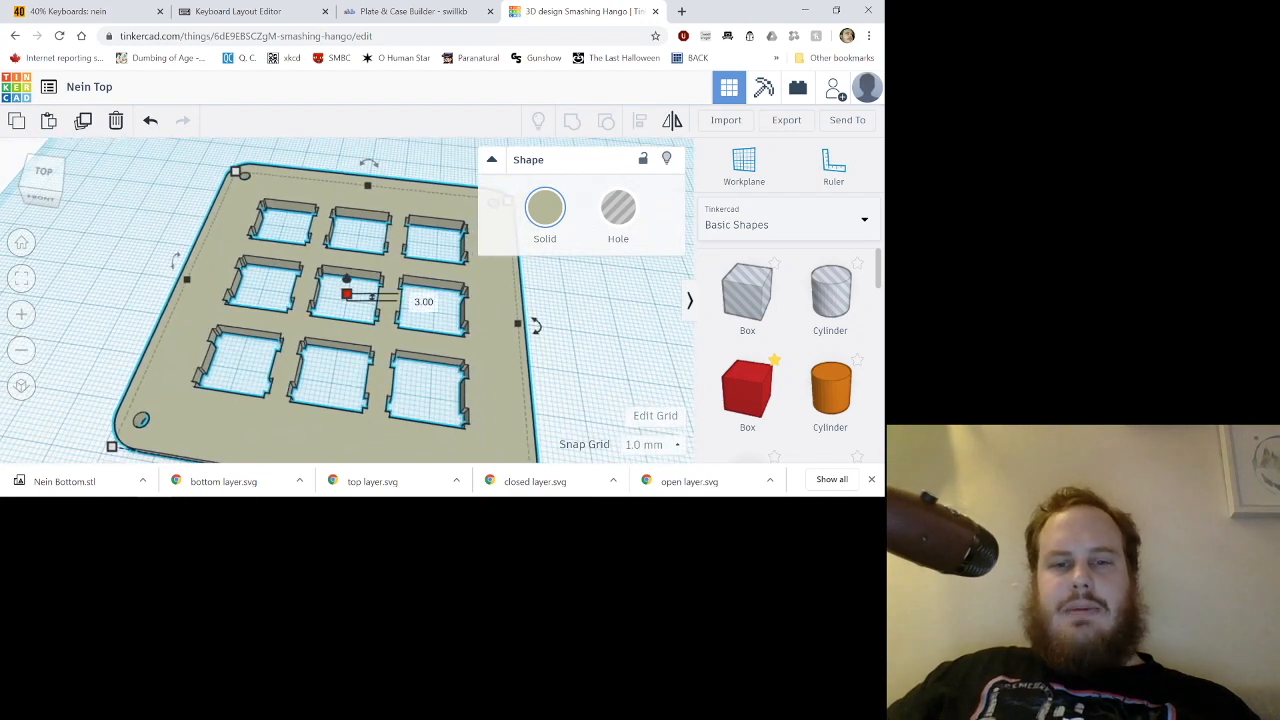
right_drag(410, 350, 324, 290)
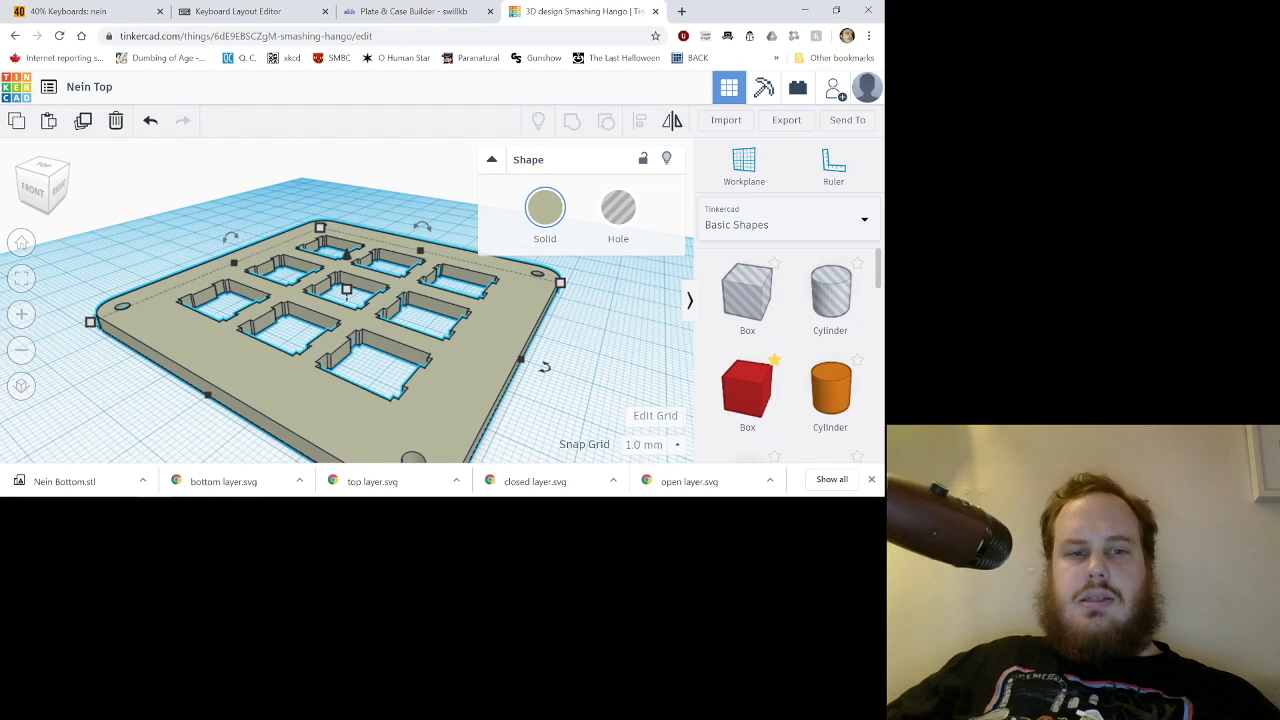
Import top layer.svg from the Nein plates folder, centered on the artboard at scale 100.
click(590, 340)
right_drag(590, 340, 682, 384)
click(726, 120)
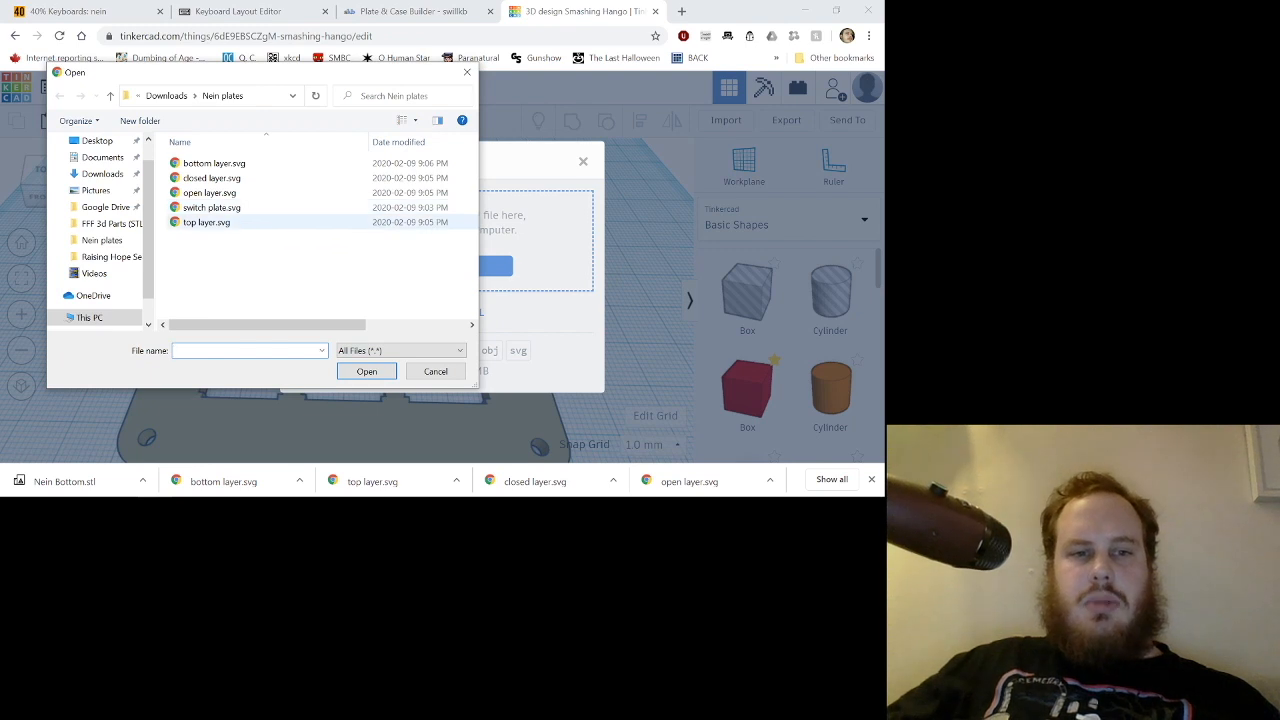
double_click(206, 222)
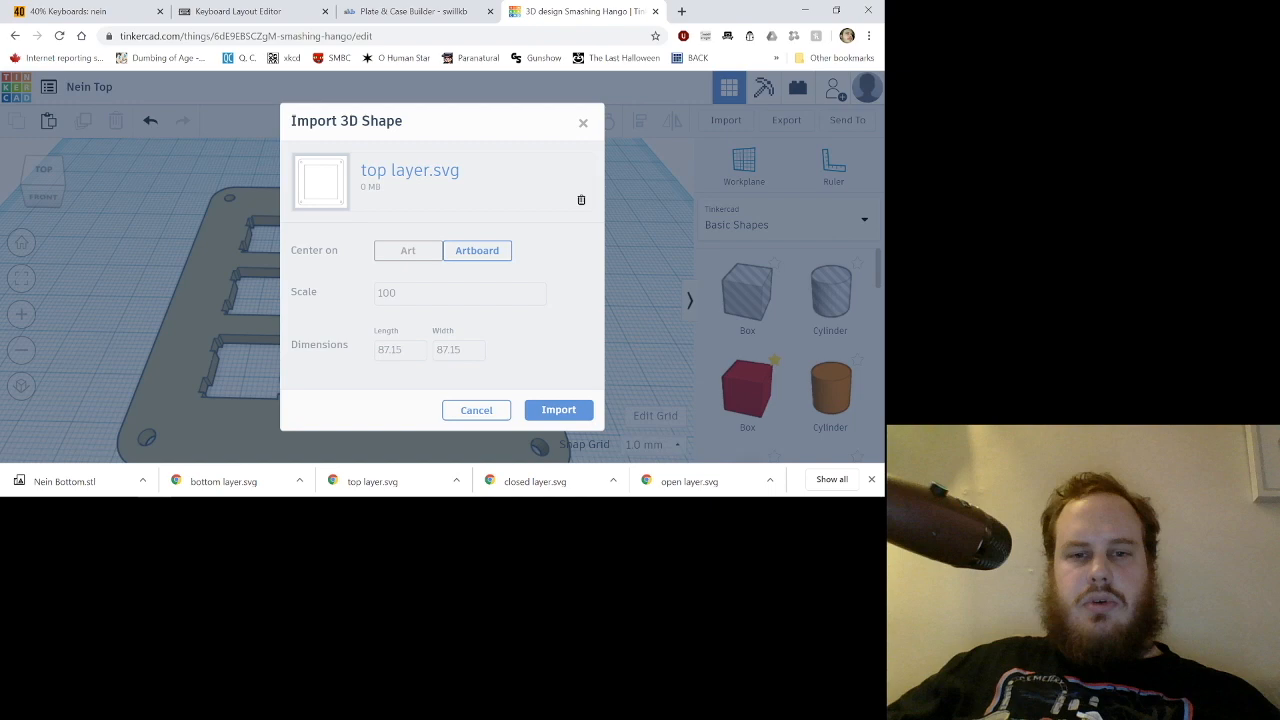
click(558, 410)
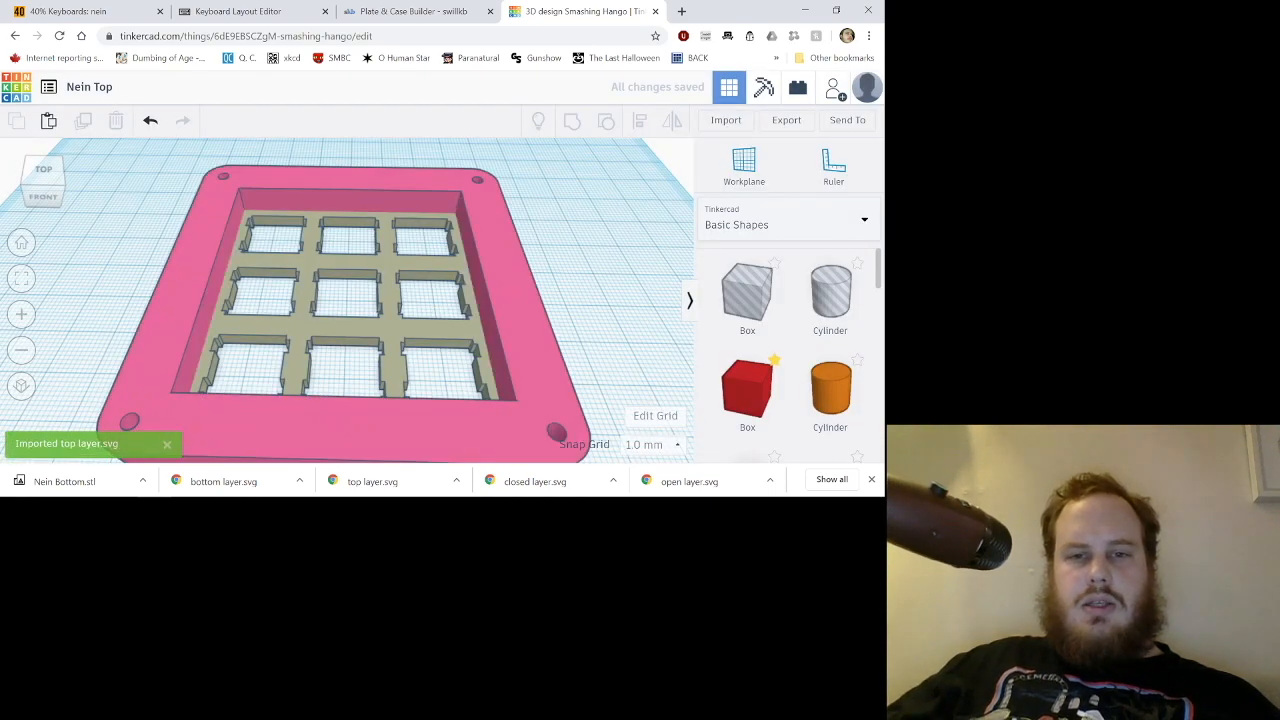
Reduce the top layer's height to 9 mm.
right_drag(380, 330, 350, 217)
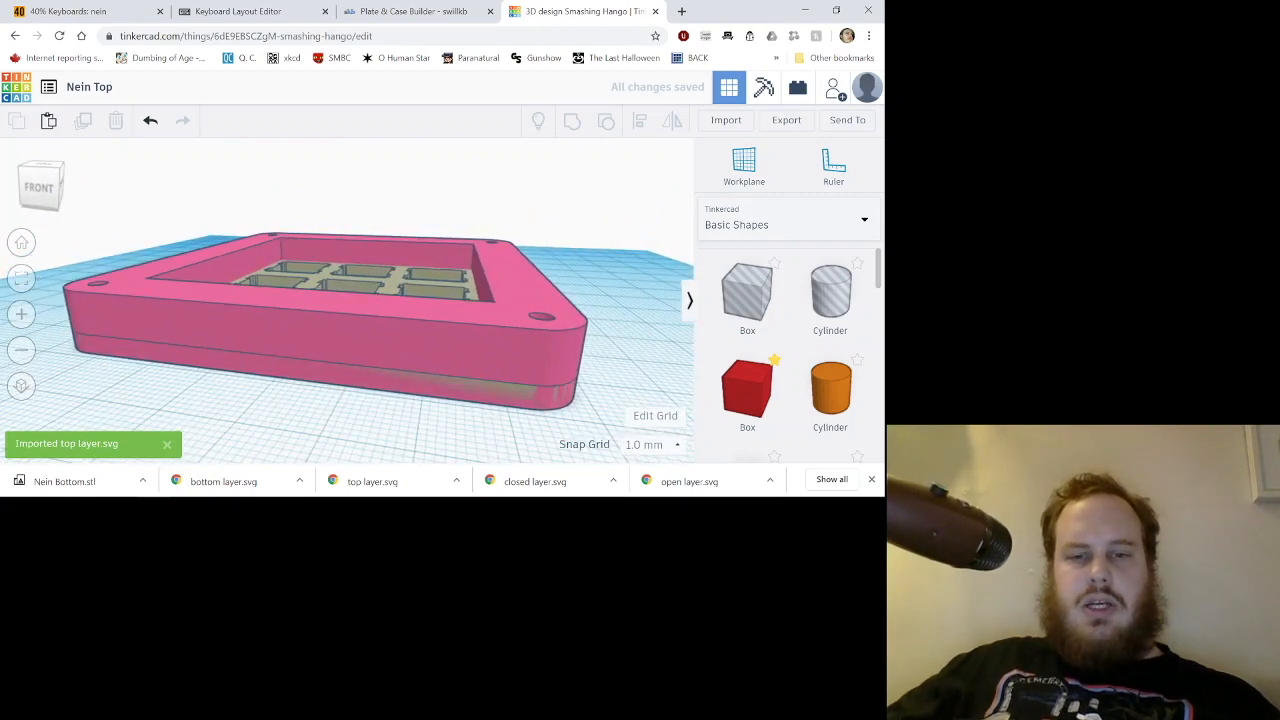
click(350, 312)
mouse_move(347, 258)
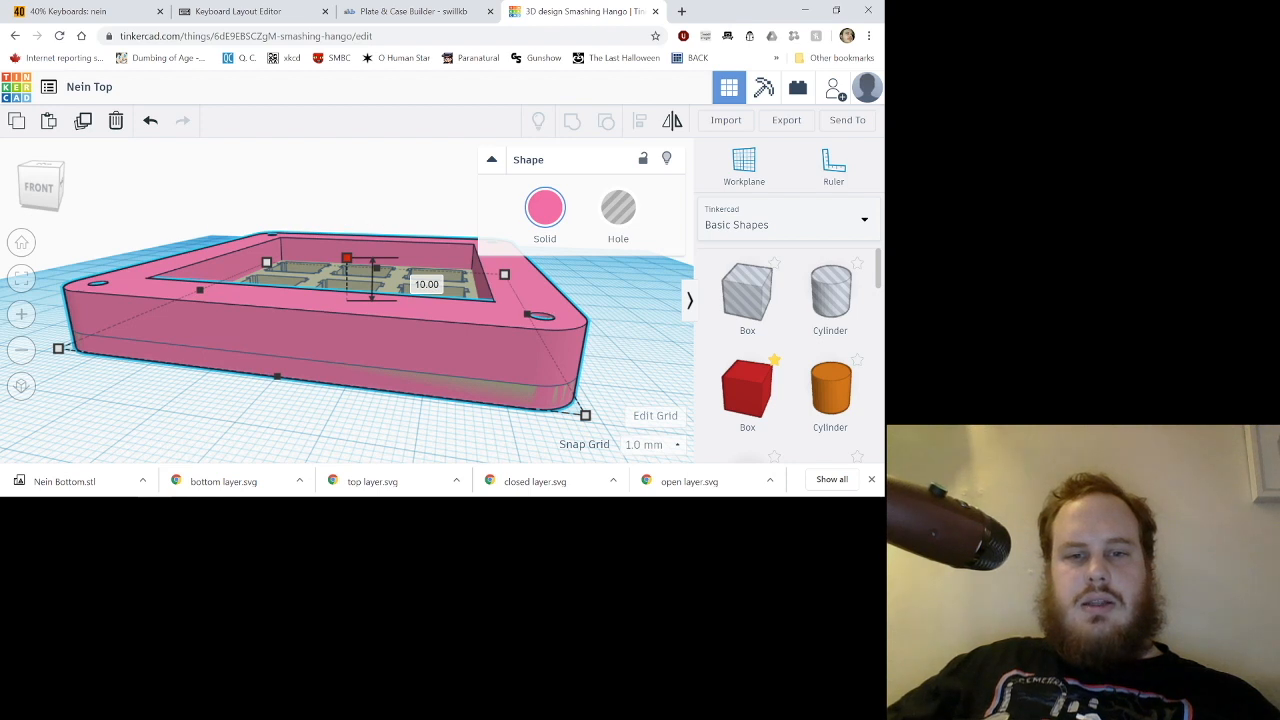
drag(347, 258, 346, 262)
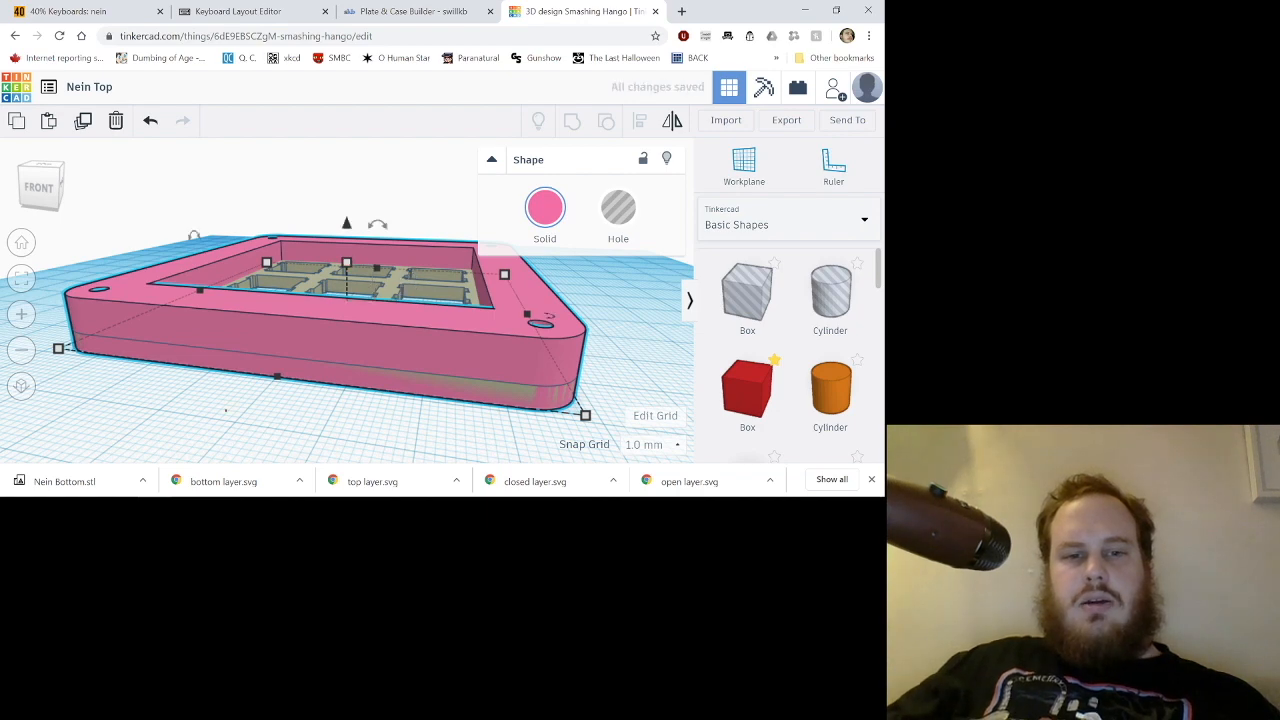
key(Escape)
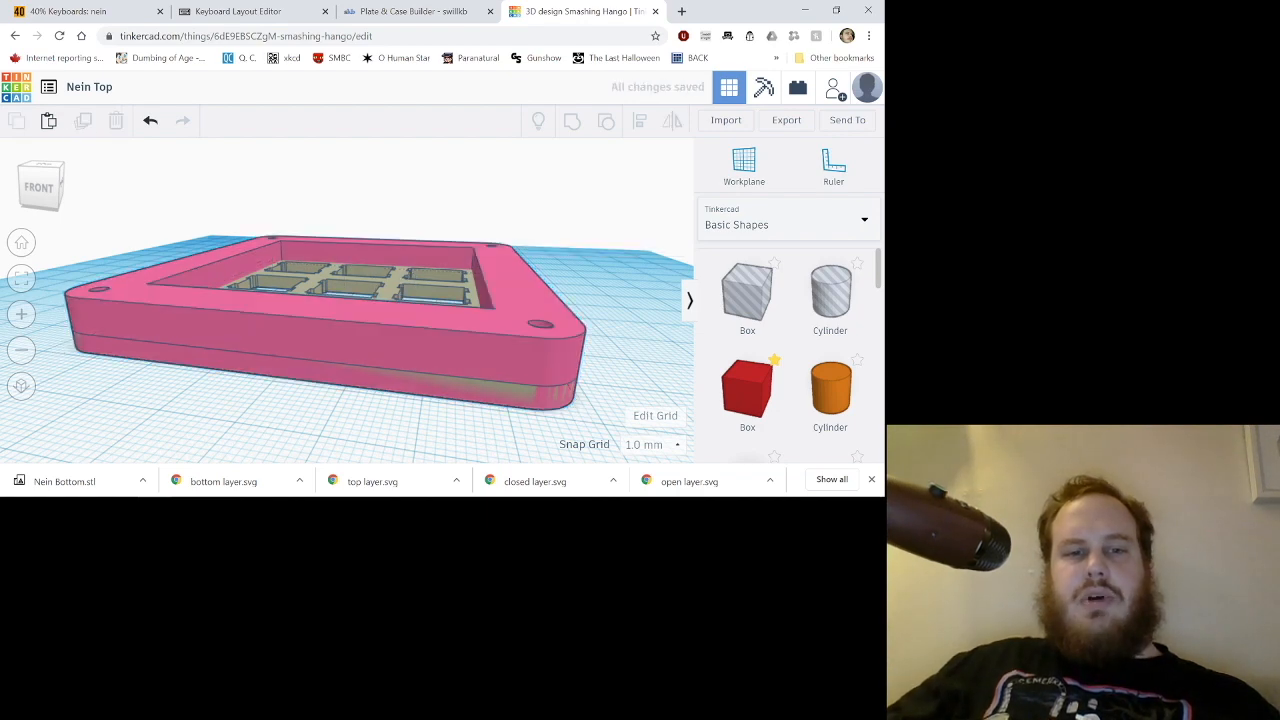
Select the top layer frame together with the switch plate and group them into one solid.
right_drag(350, 262, 414, 340)
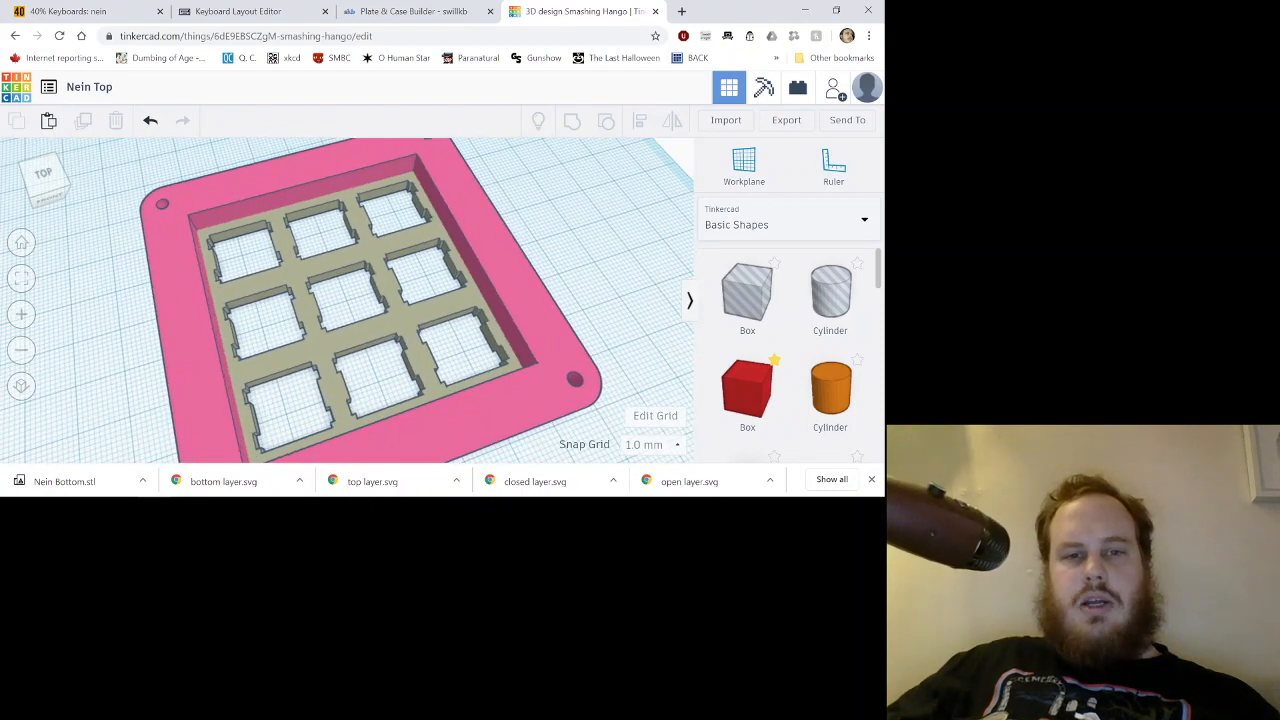
right_drag(300, 242, 272, 246)
click(486, 336)
right_drag(486, 336, 458, 276)
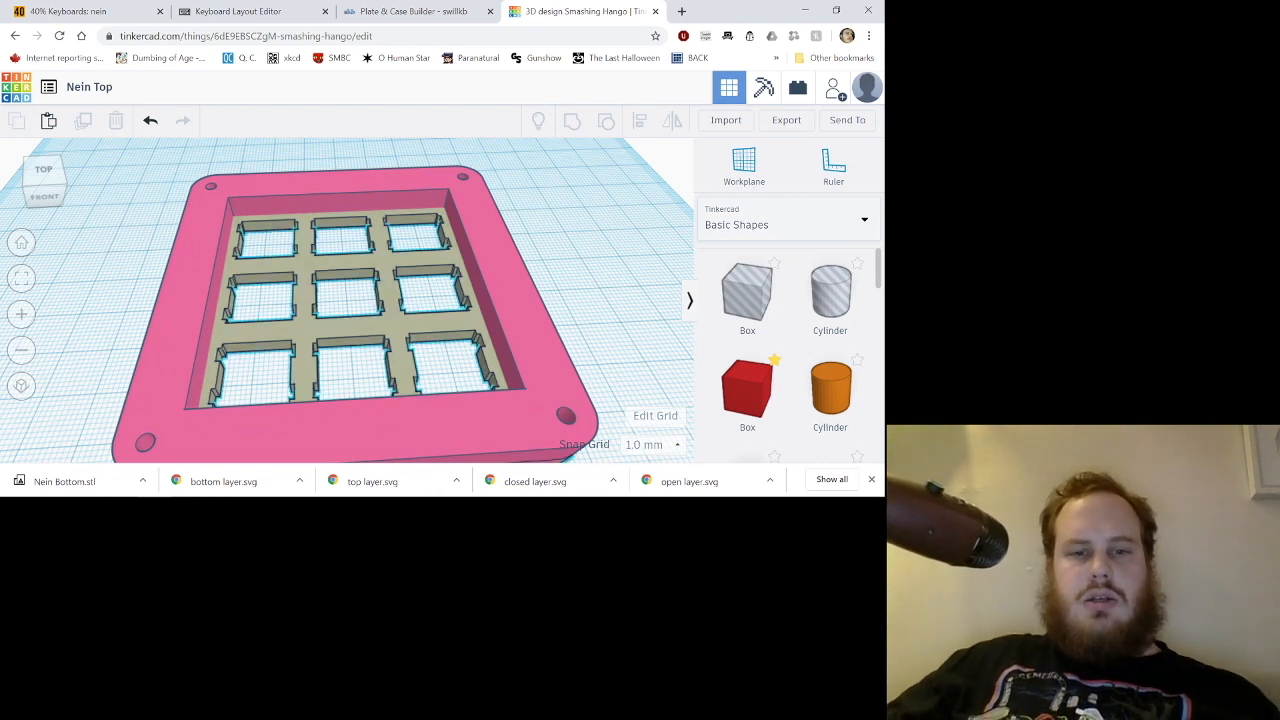
click(425, 259)
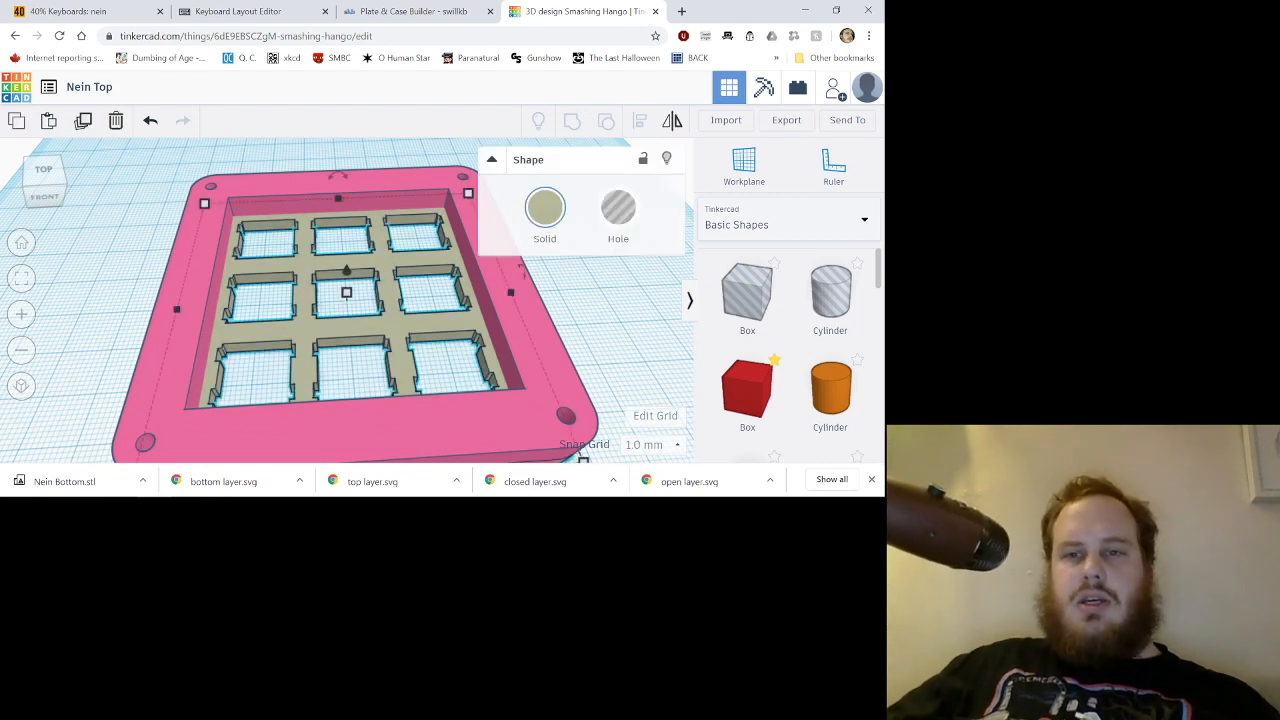
key(Escape)
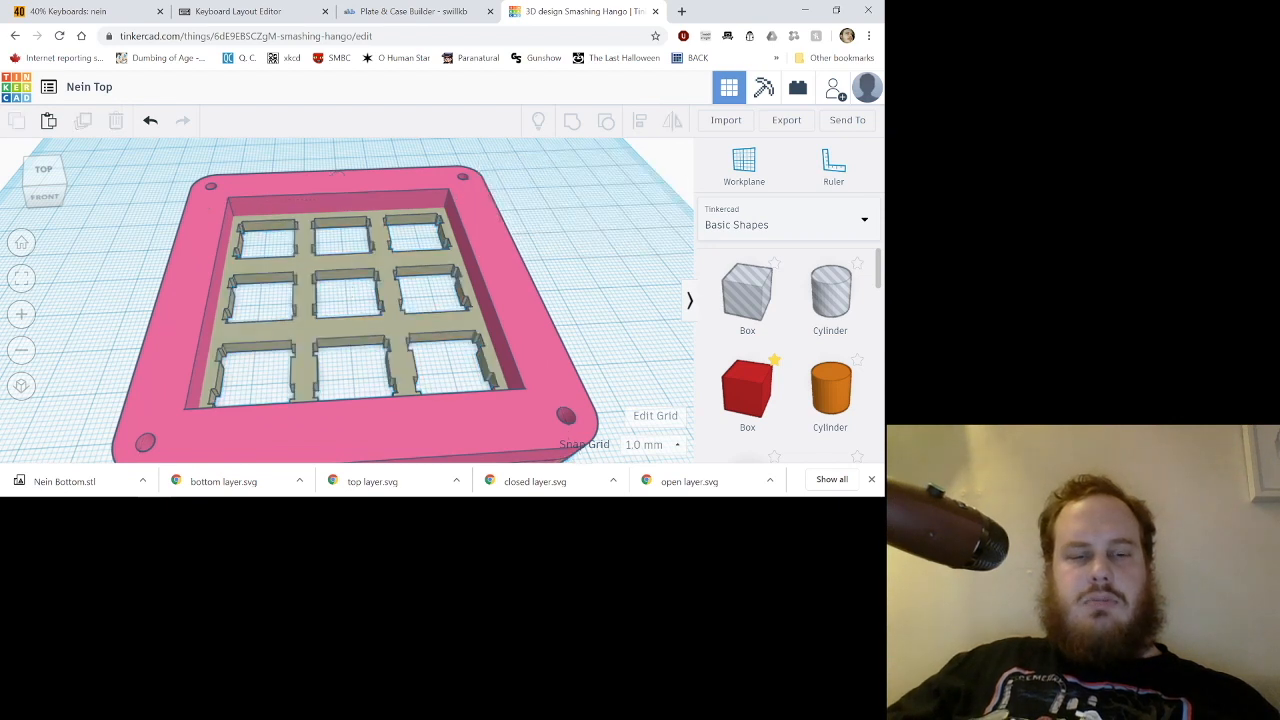
click(360, 424)
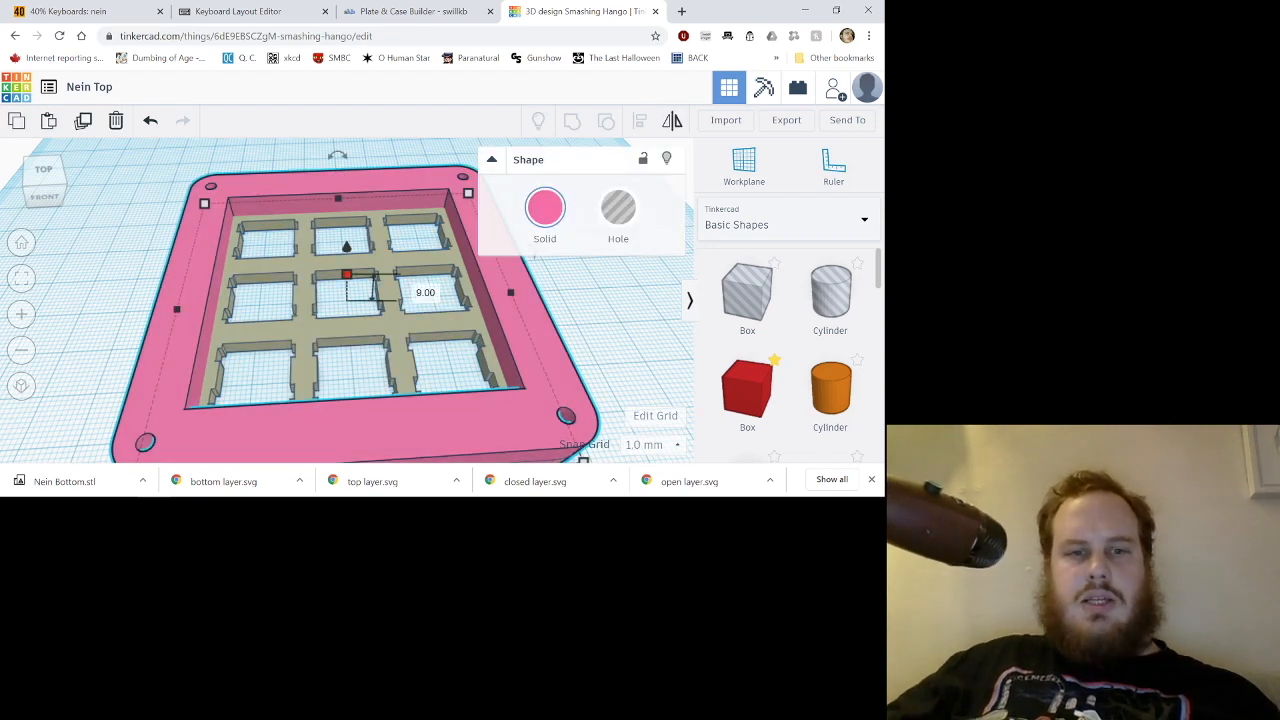
shift+click(382, 263)
key(Escape)
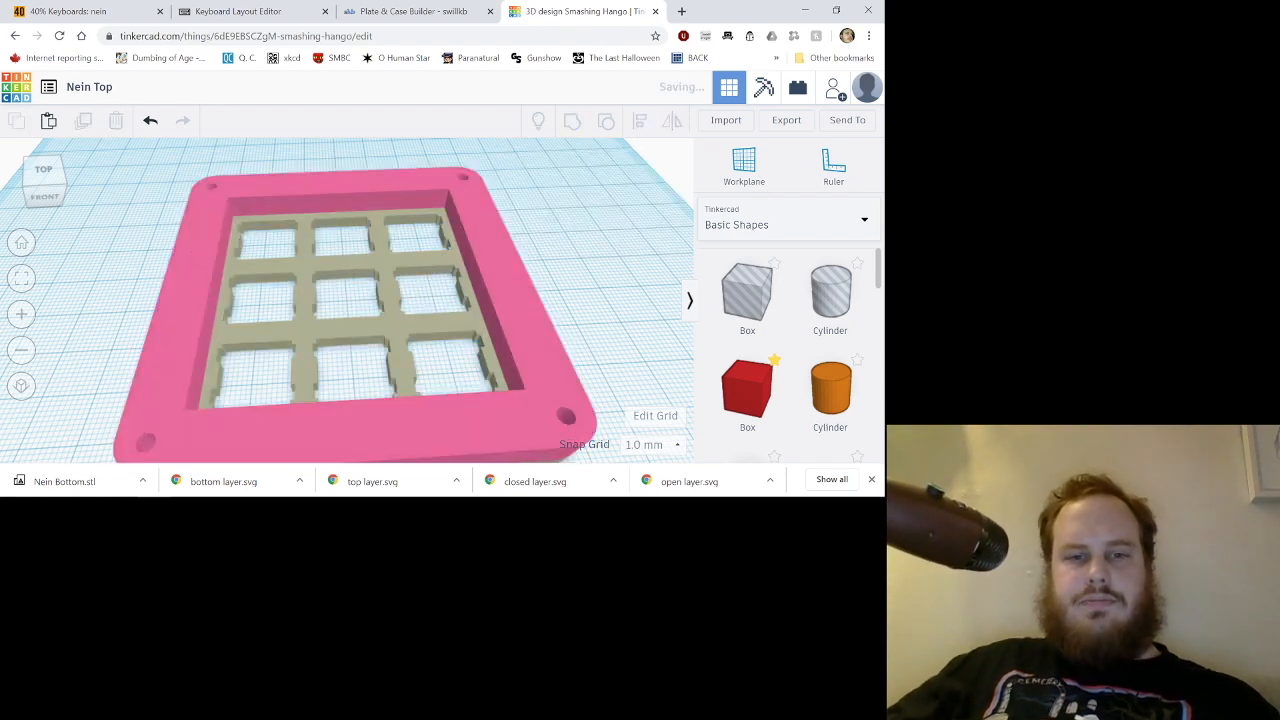
Place a box hole near the case top's back-left corner and shrink its footprint to 3 mm wide by 5 mm long.
right_drag(400, 320, 400, 266)
drag(747, 292, 213, 301)
right_drag(213, 301, 233, 367)
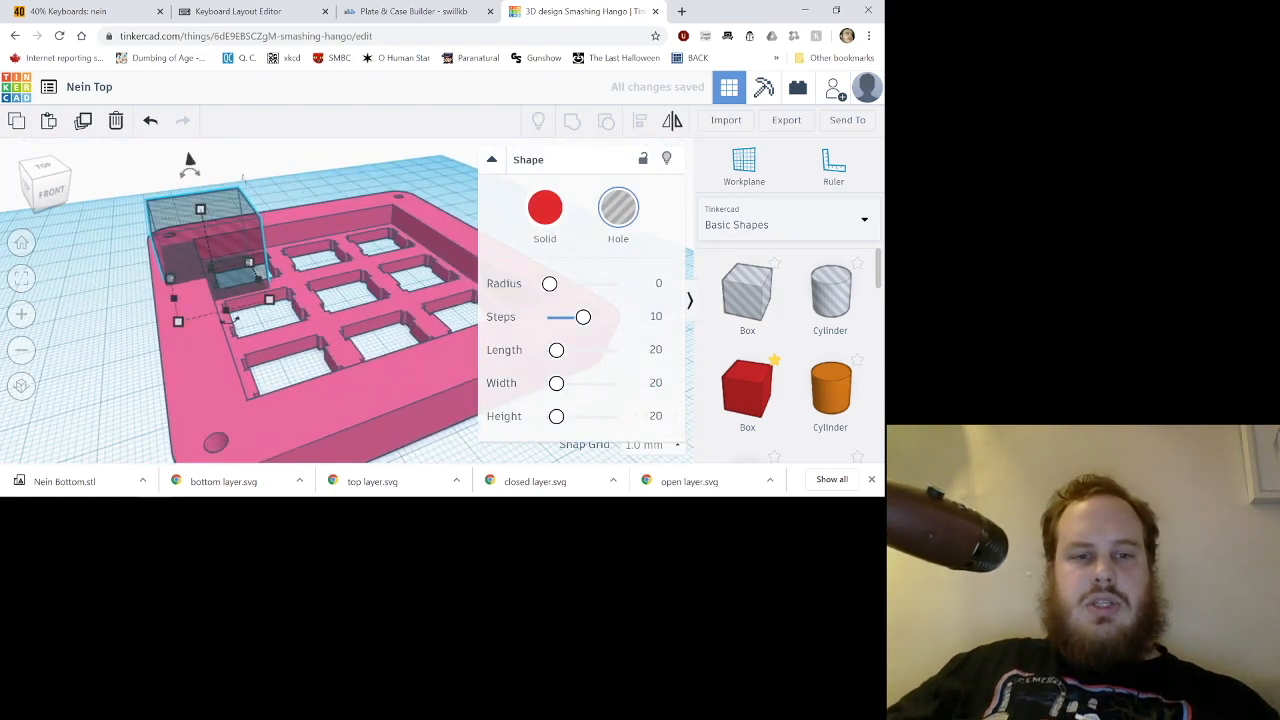
drag(259, 281, 183, 297)
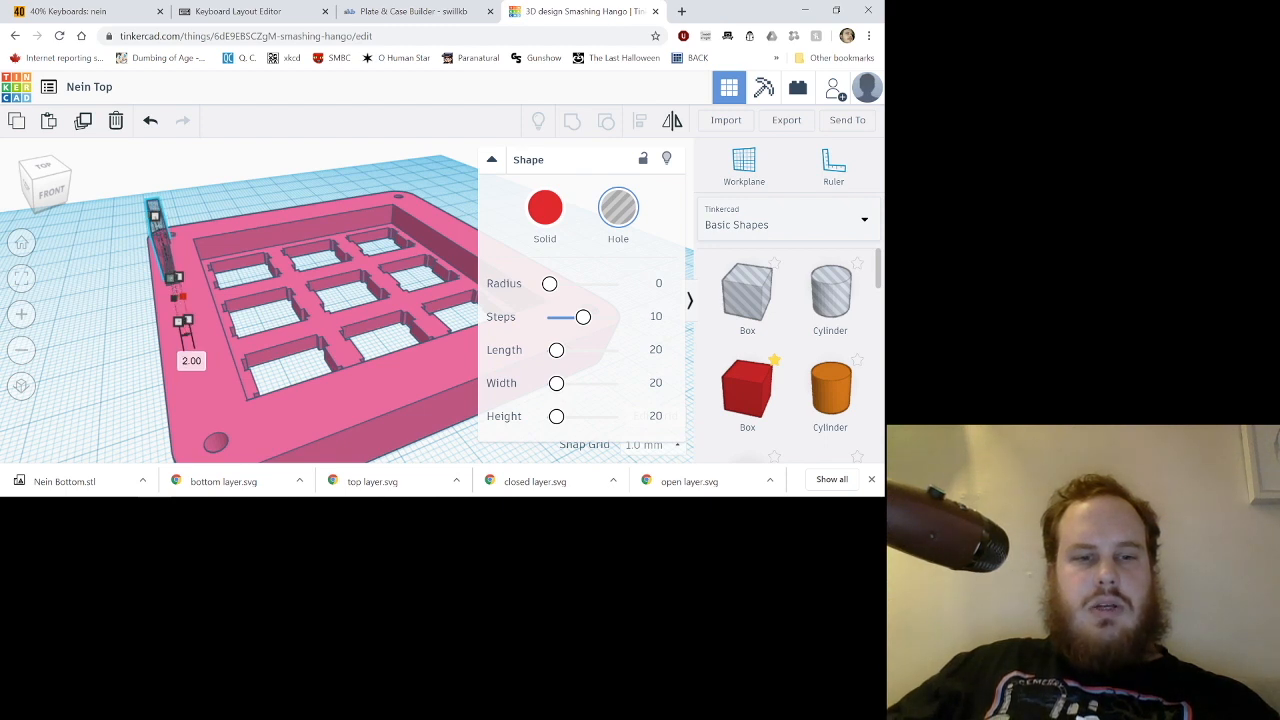
drag(182, 297, 190, 297)
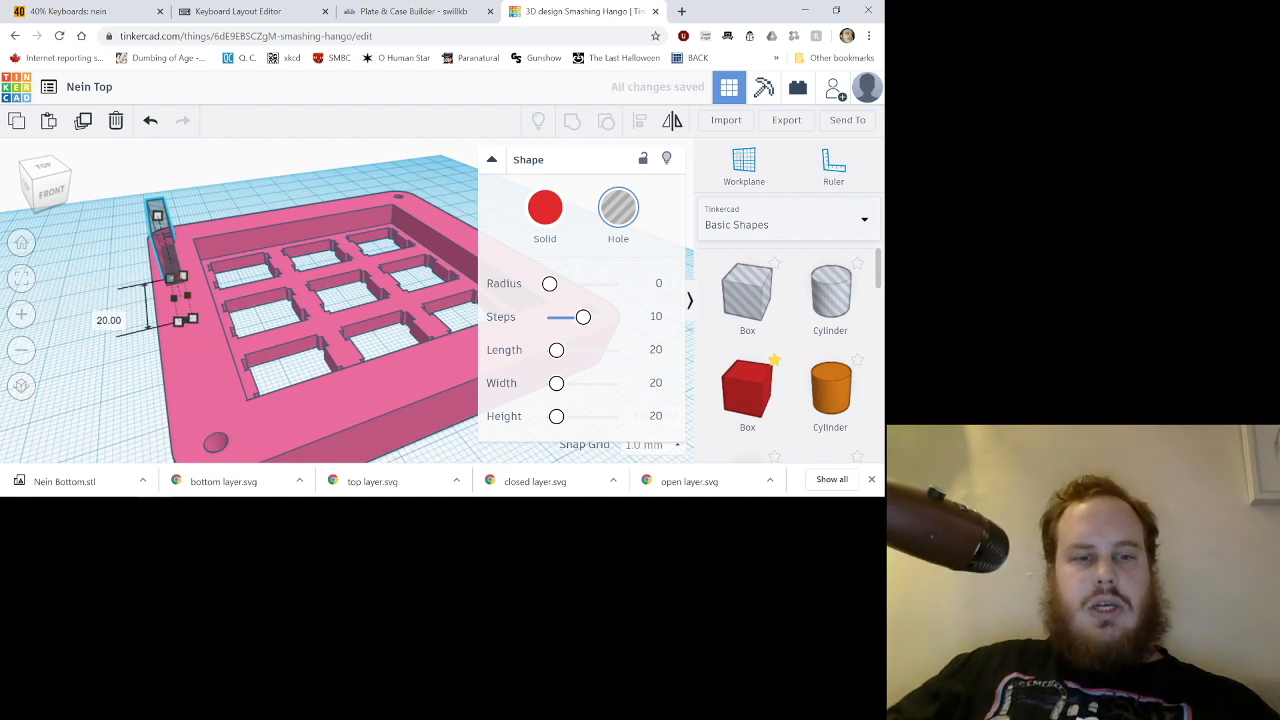
drag(157, 215, 159, 225)
drag(175, 298, 178, 309)
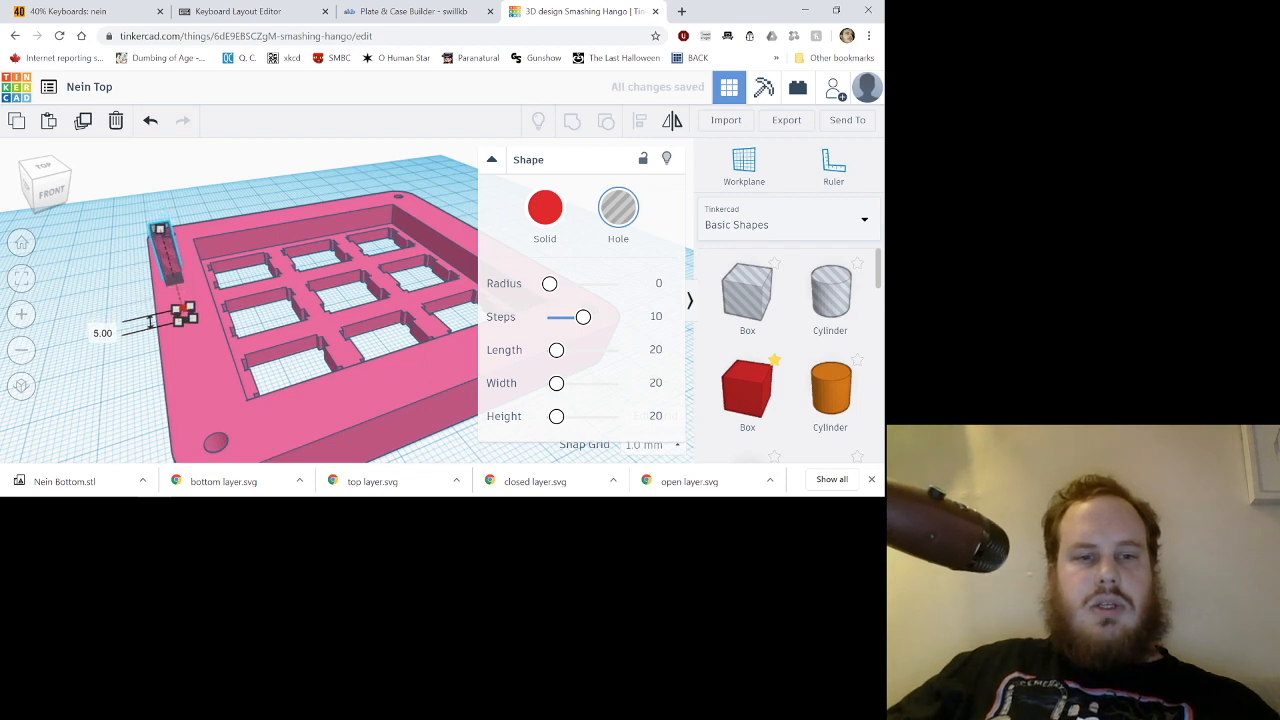
Set the box hole's width to 5 mm.
right_drag(186, 312, 190, 400)
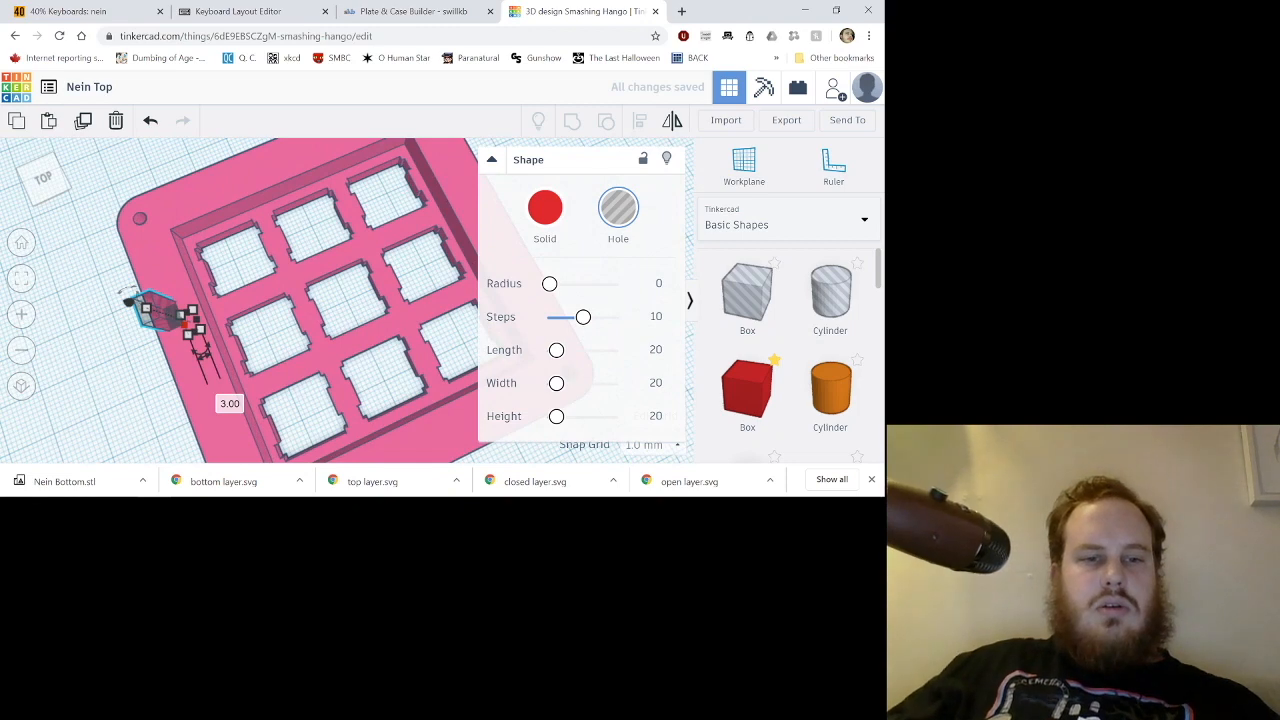
scroll(240, 310, up, 5)
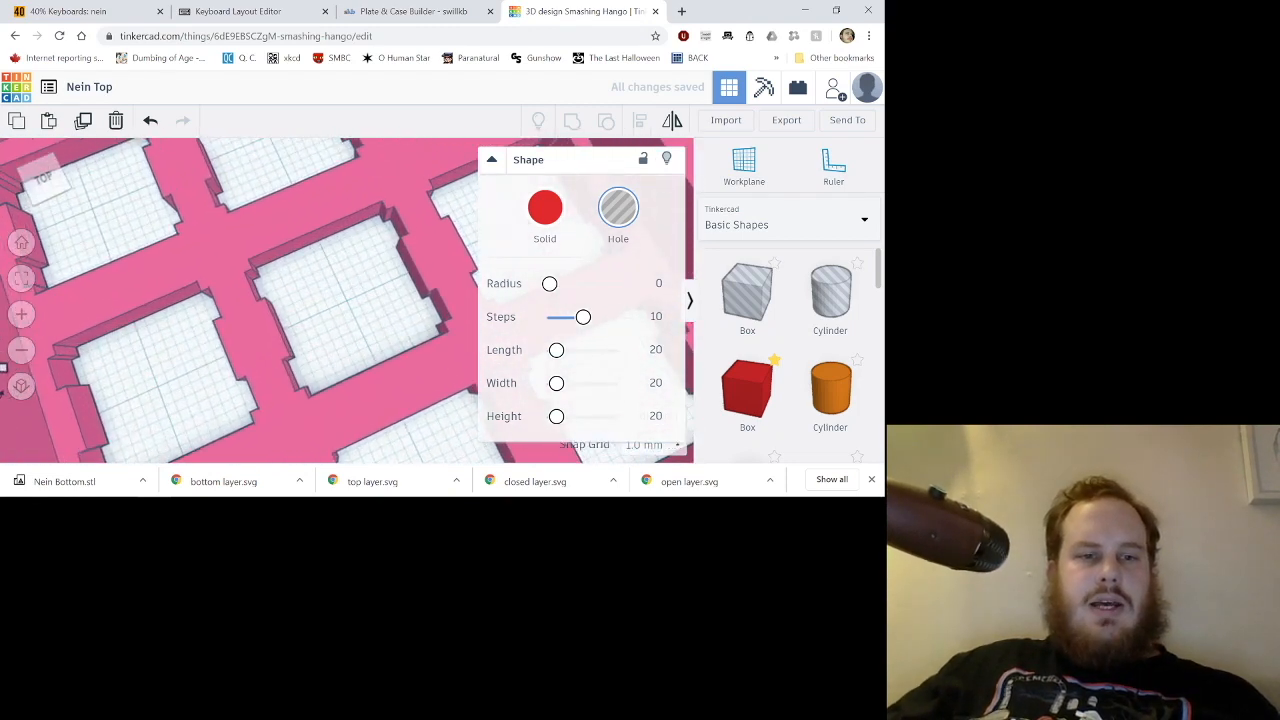
middle_drag(240, 310, 455, 223)
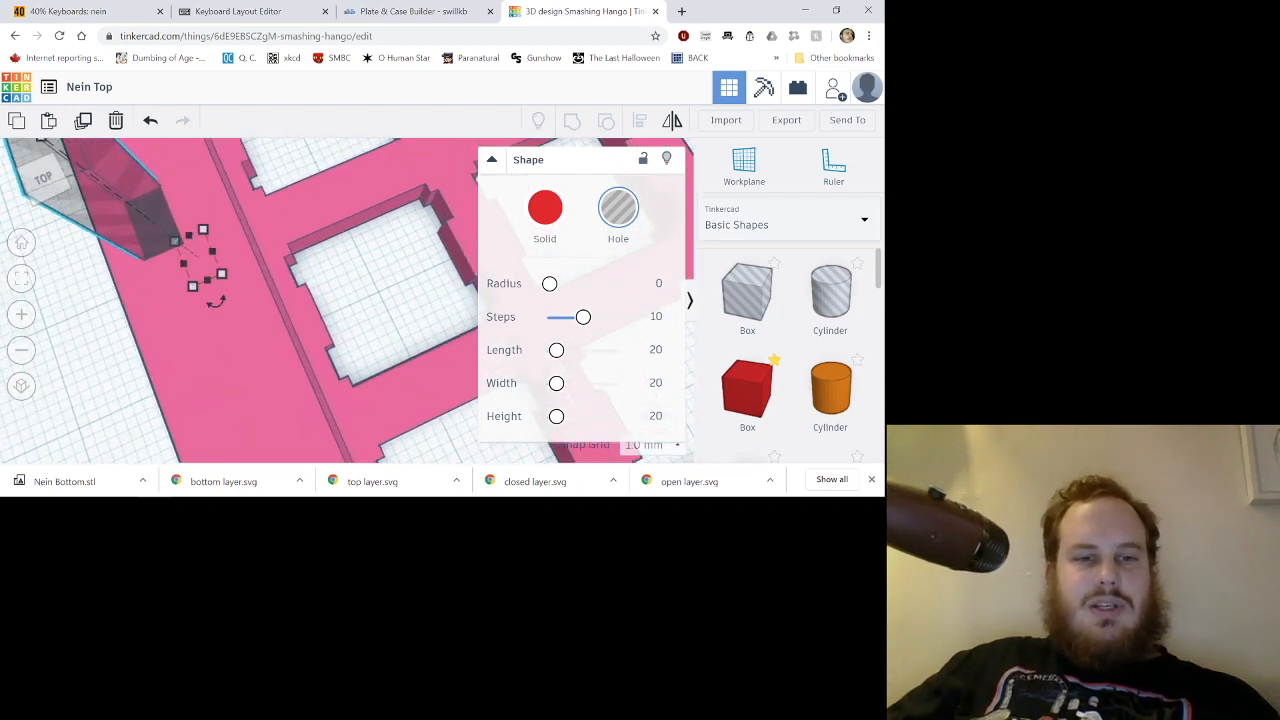
mouse_move(212, 251)
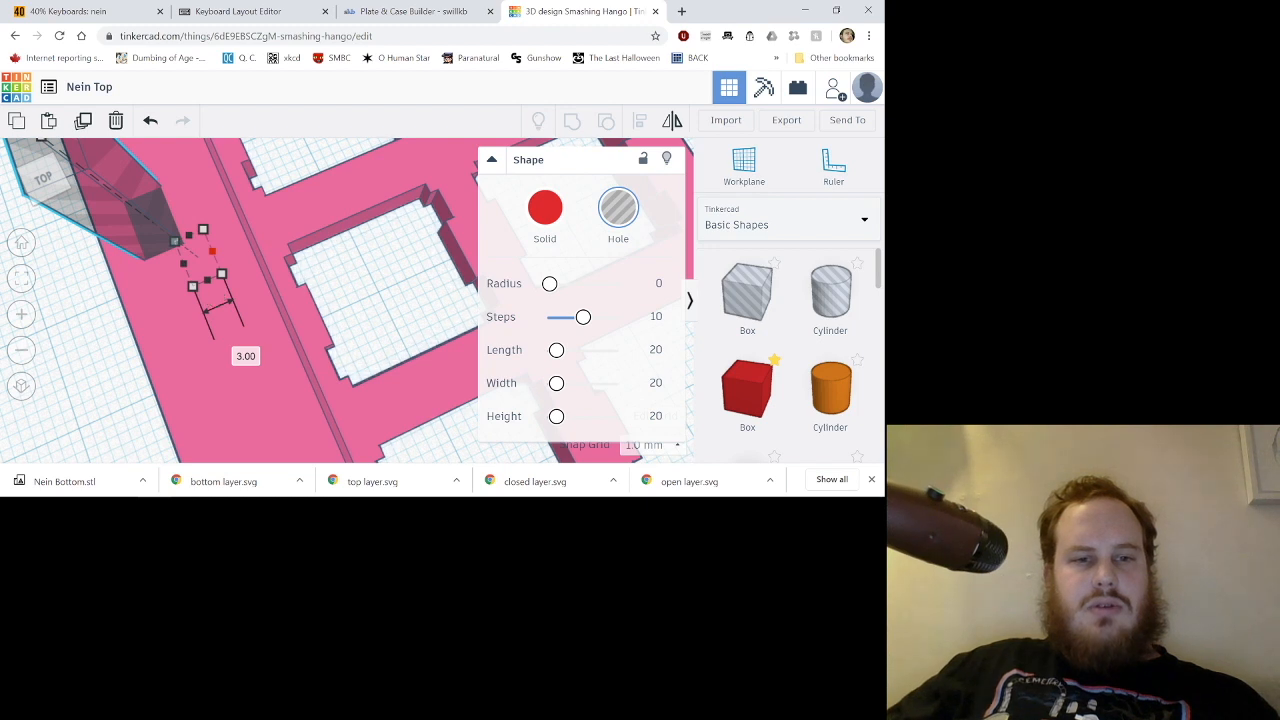
drag(212, 251, 221, 247)
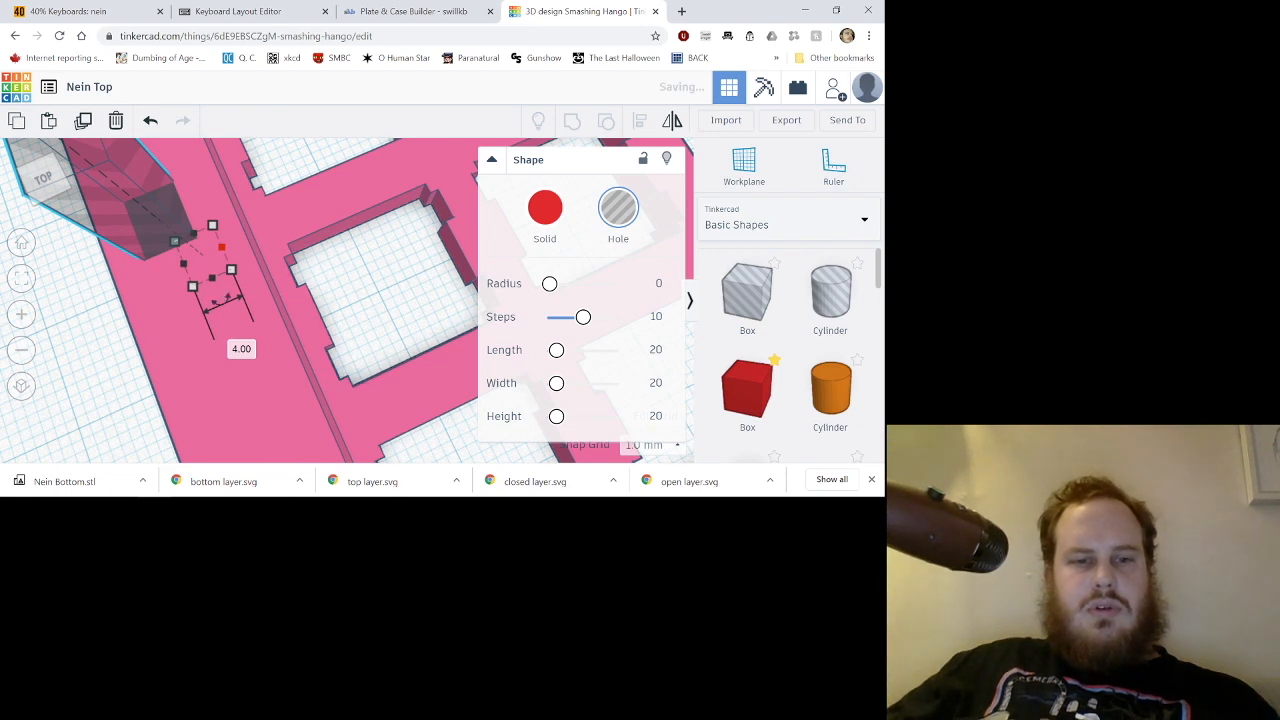
click(241, 348)
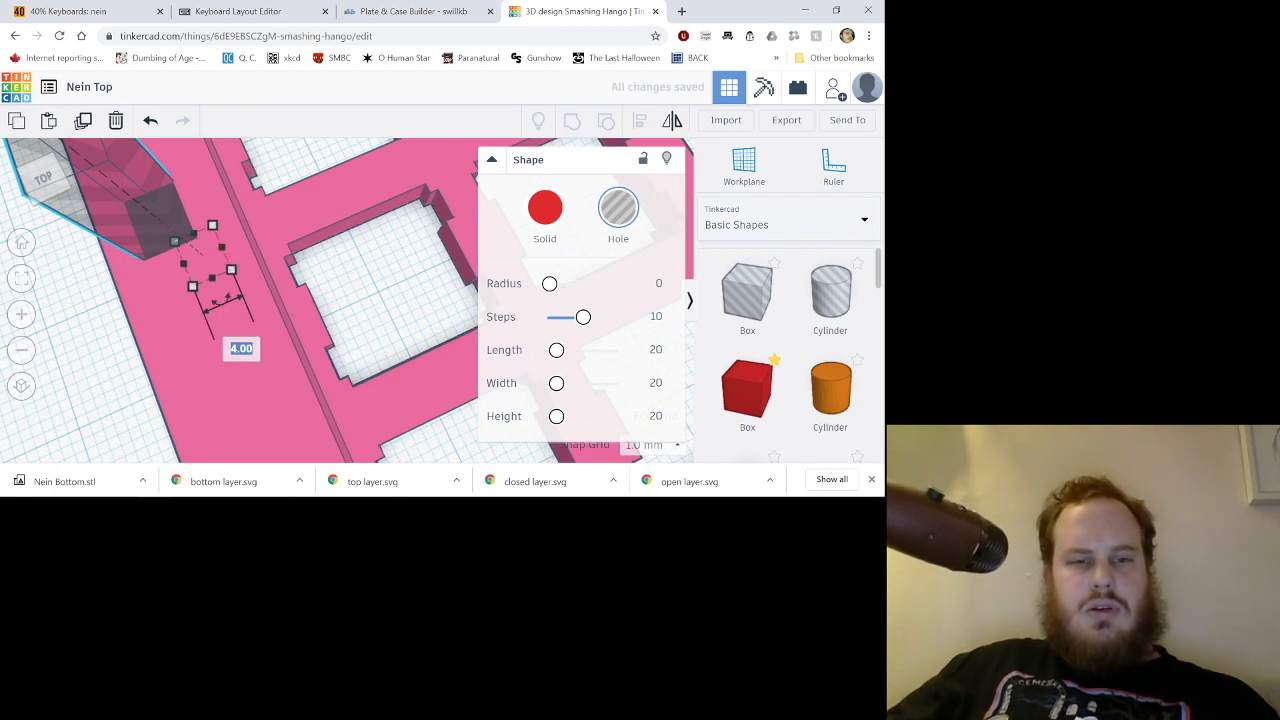
text(5)
key(Return)
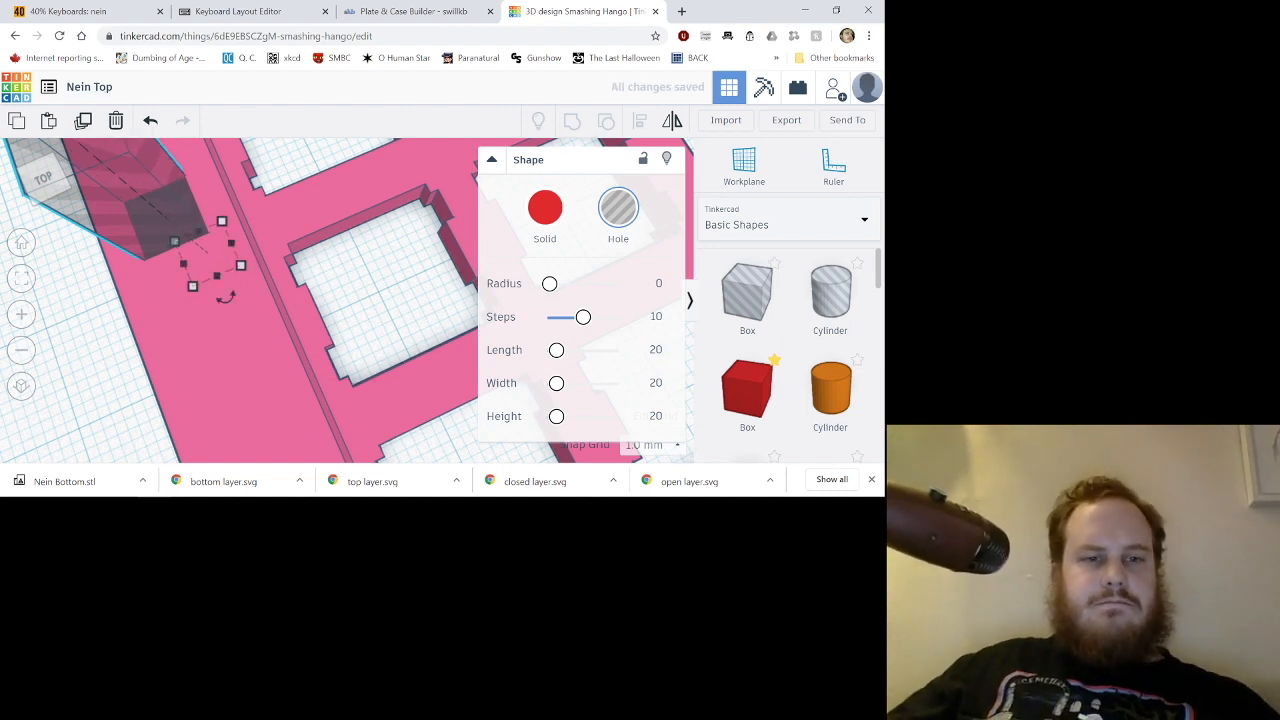
Set the box hole's length to 20 mm.
mouse_move(198, 232)
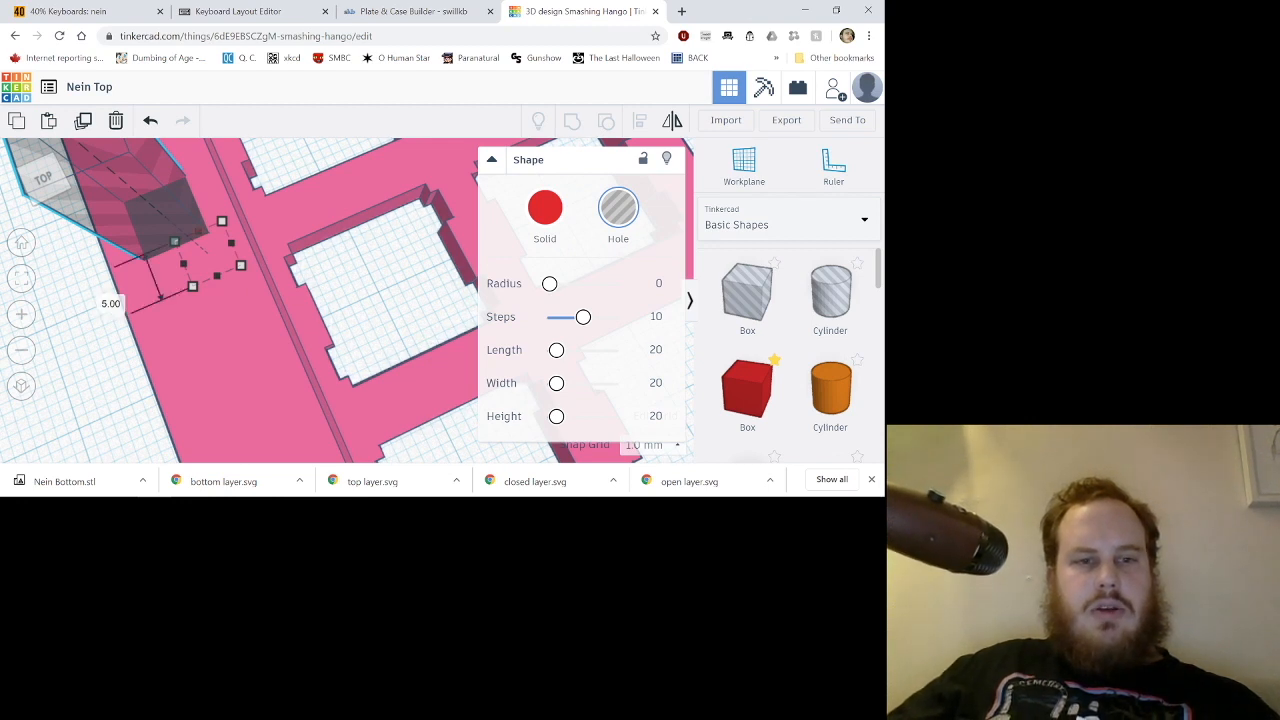
drag(198, 232, 173, 172)
click(78, 271)
text(20)
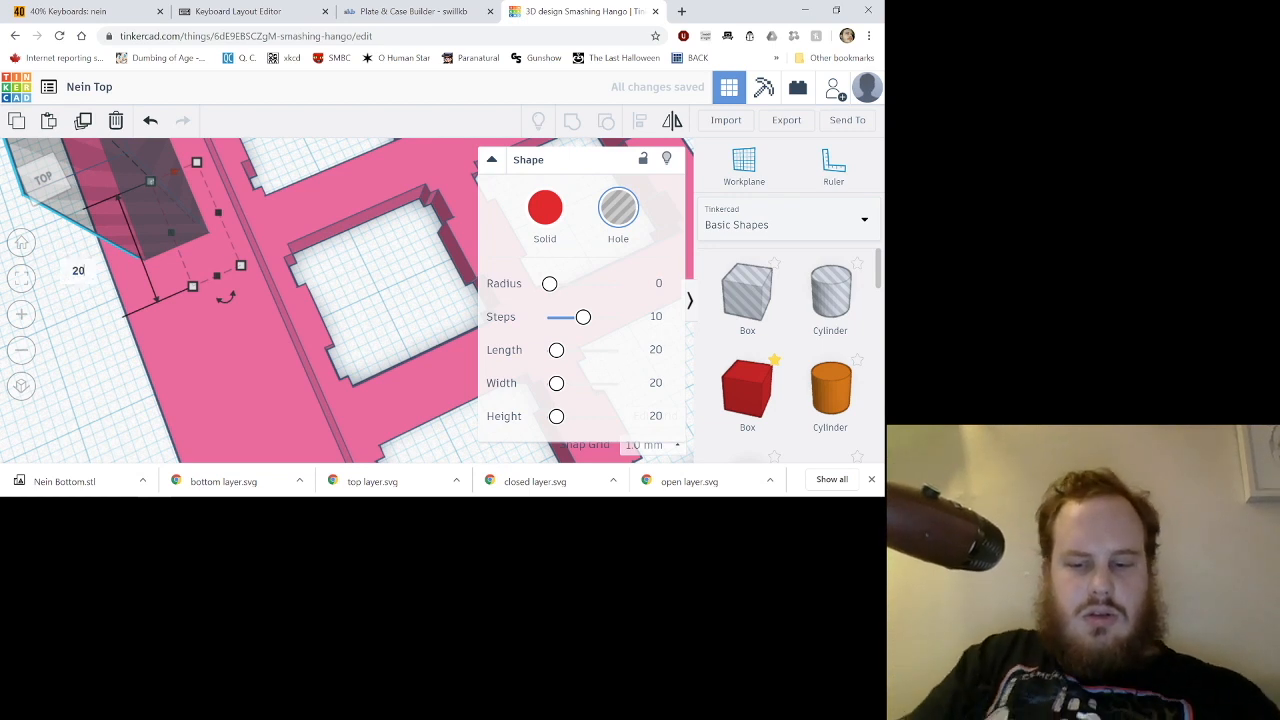
key(Return)
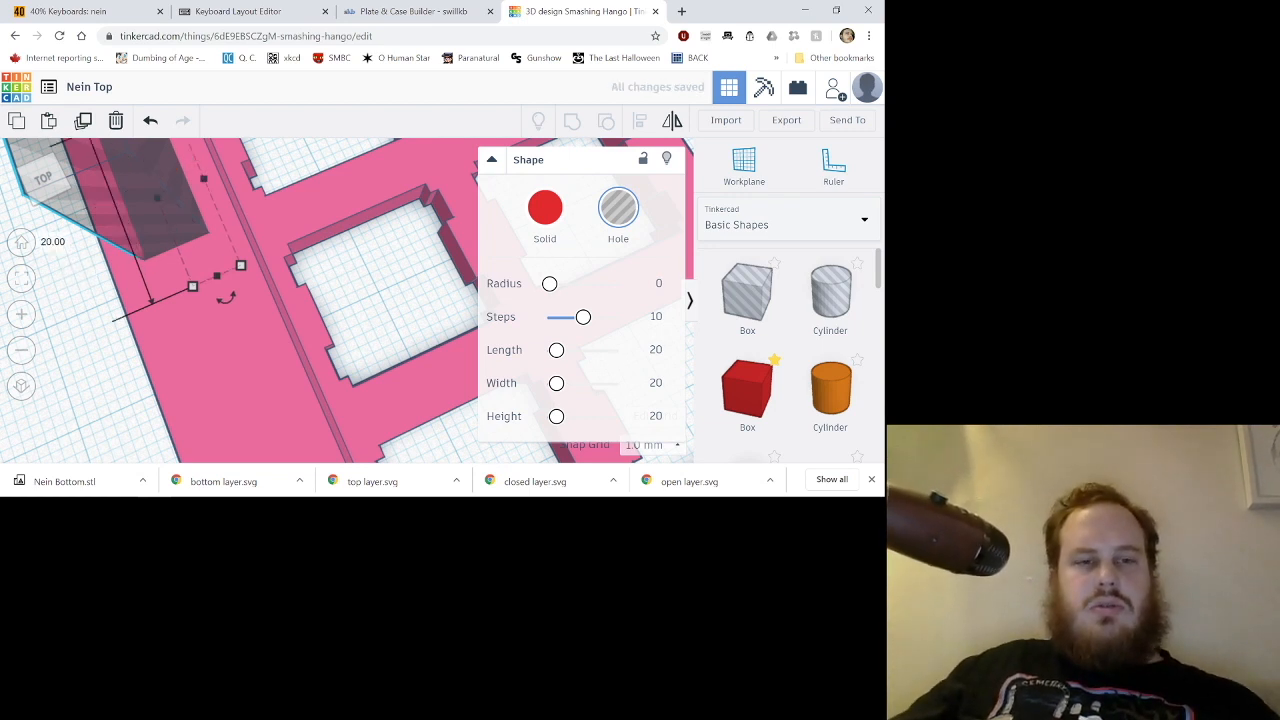
scroll(347, 300, down, 1)
scroll(347, 300, down, 3)
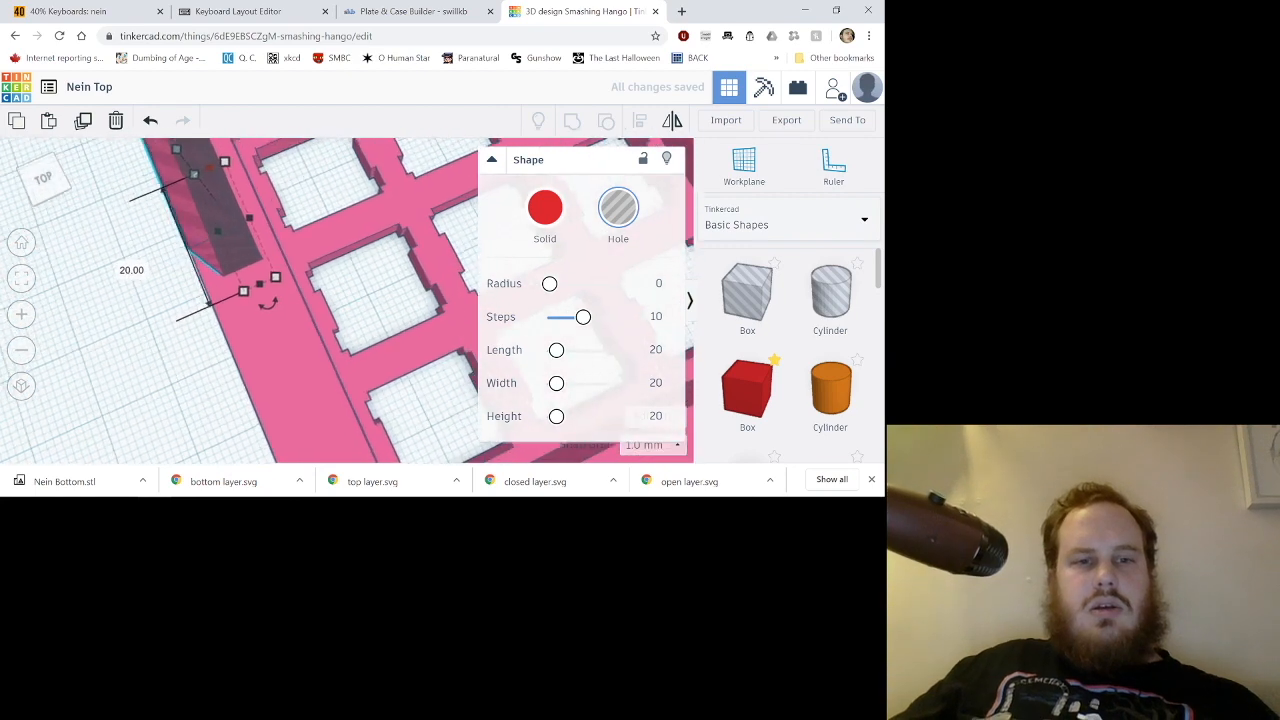
drag(223, 233, 257, 217)
drag(284, 274, 344, 247)
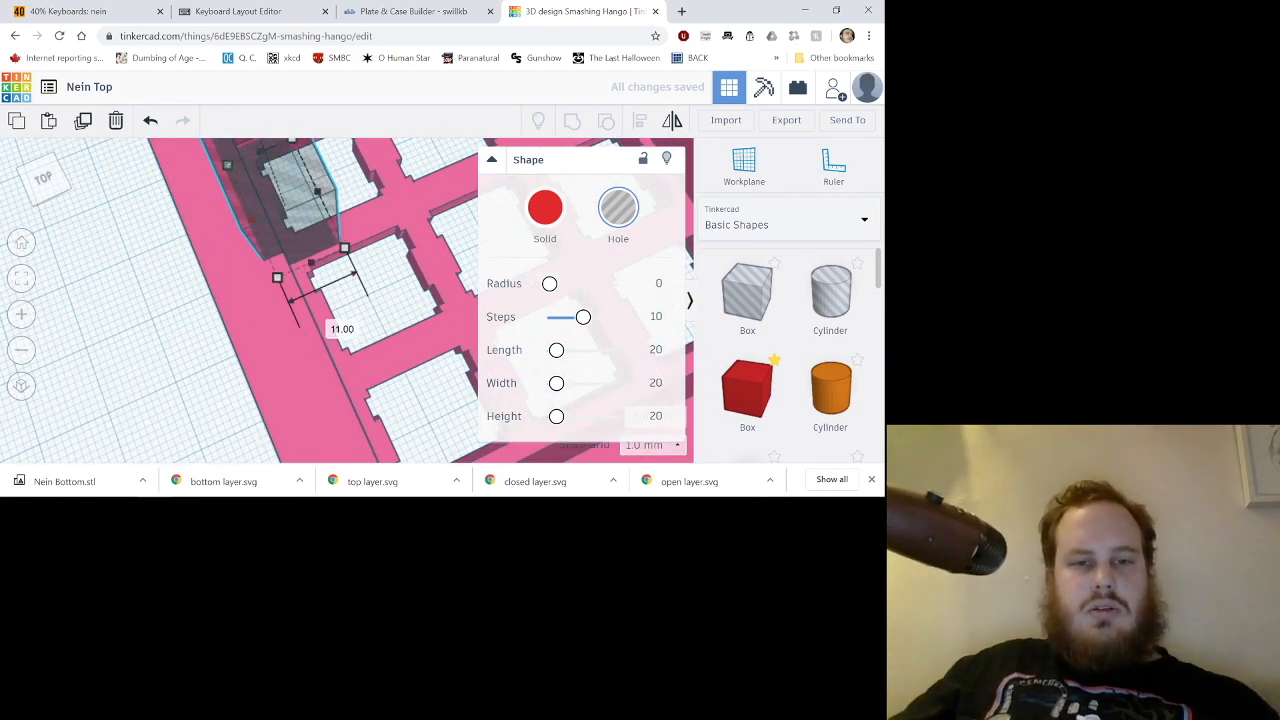
key(ctrl+z)
key(Escape)
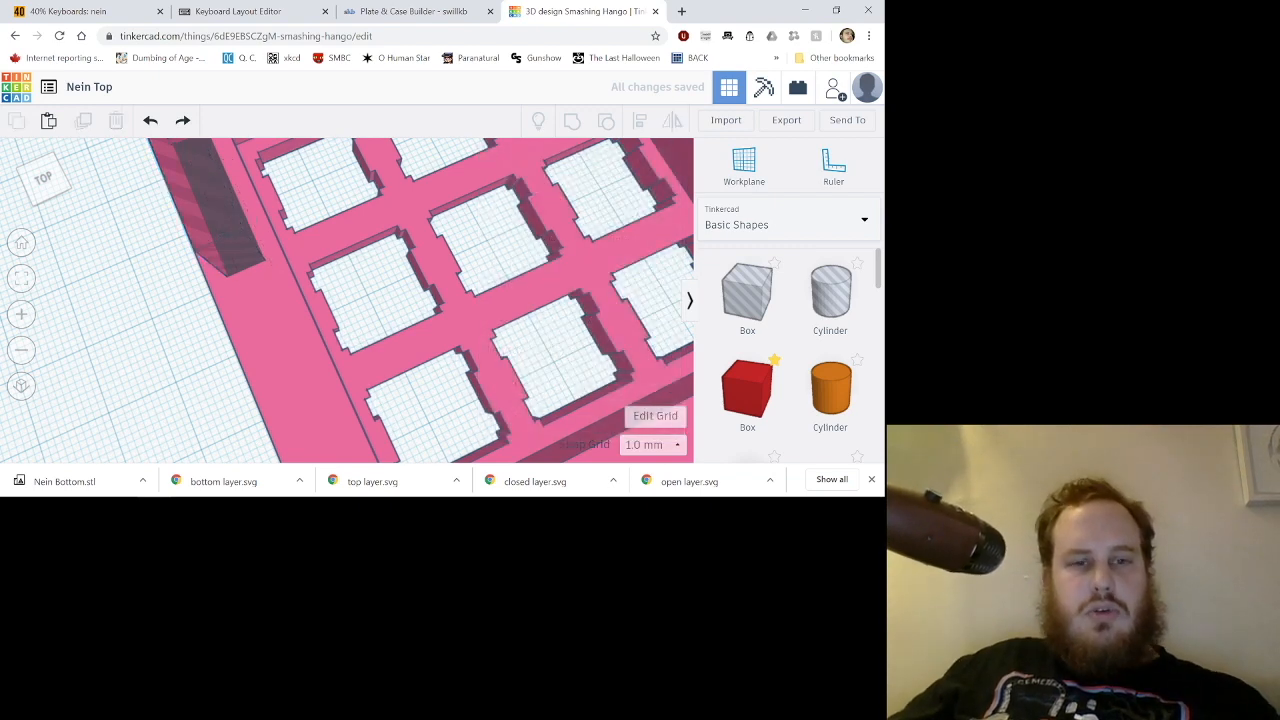
Move the box hole 14 mm sideways over the back-left switch cutout and reduce its height to 2 mm.
click(230, 248)
drag(230, 248, 340, 222)
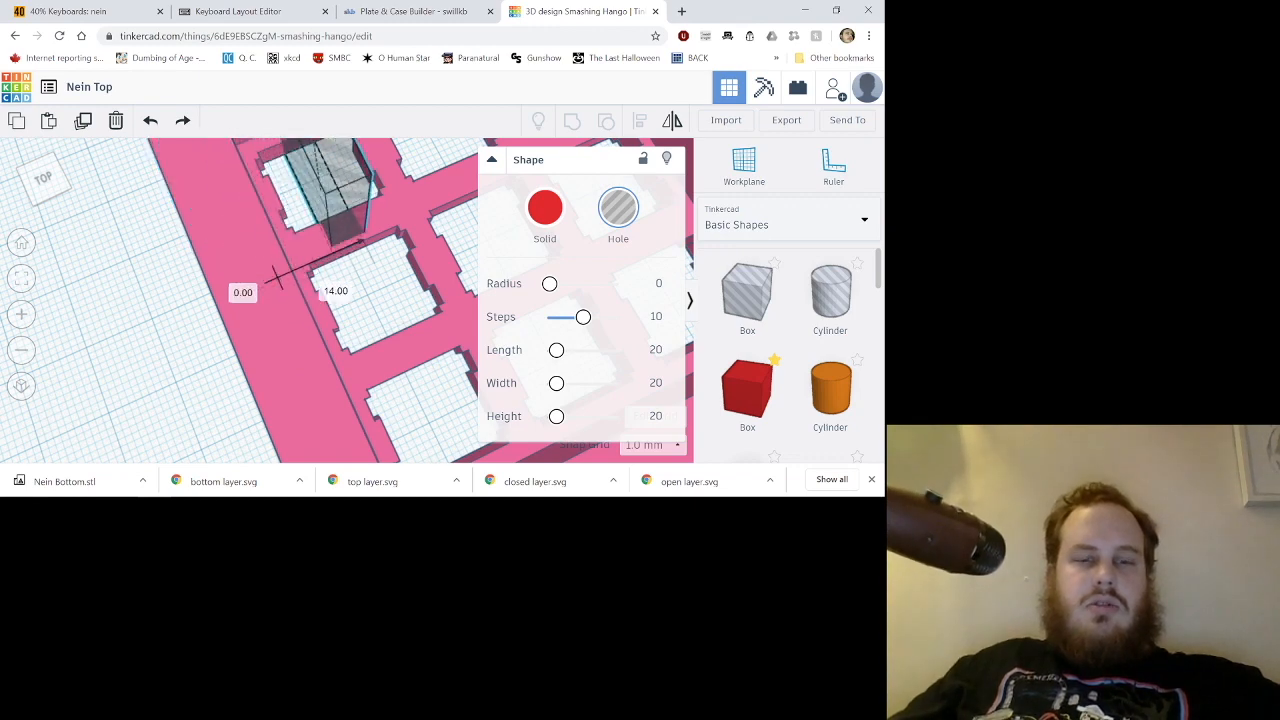
scroll(340, 225, down, 4)
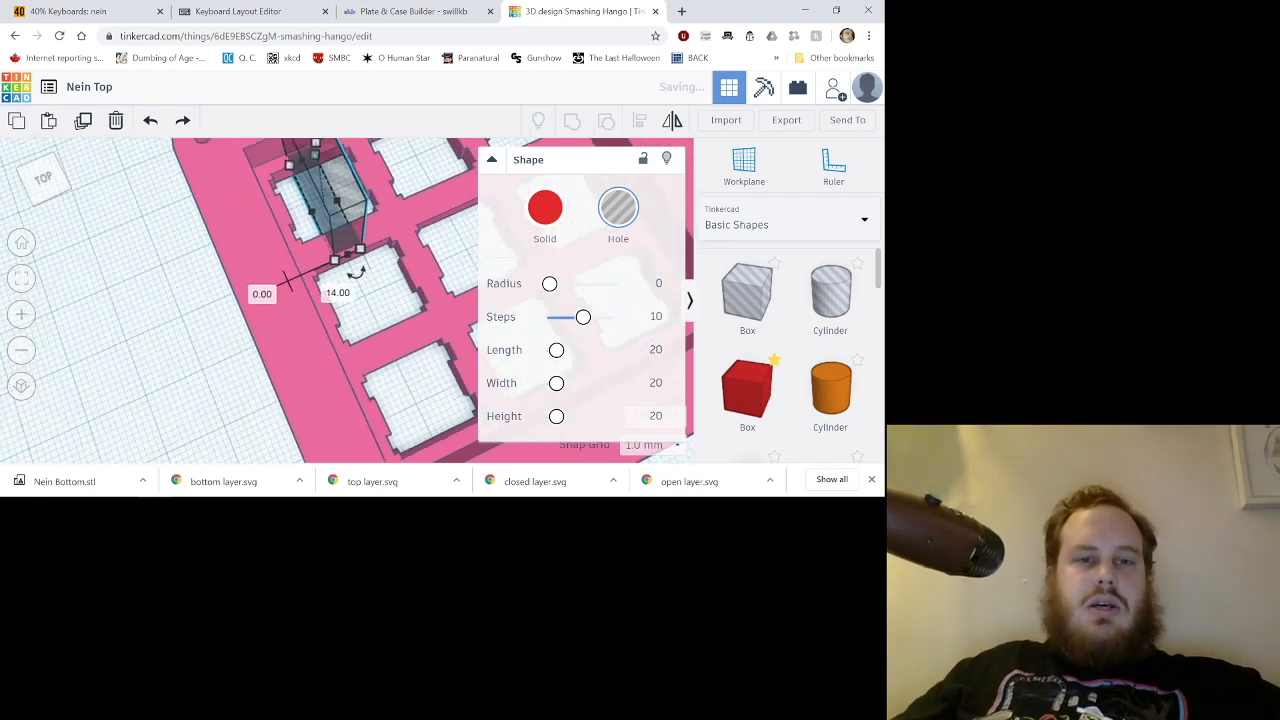
click(322, 195)
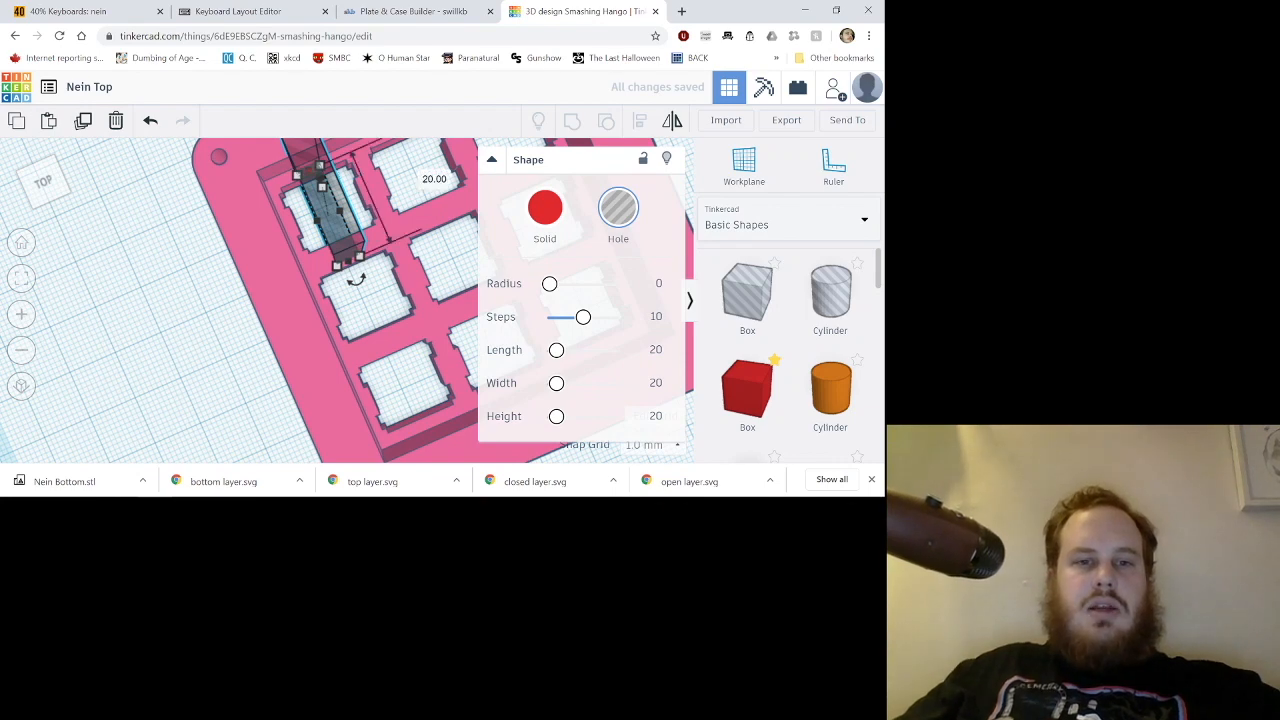
right_drag(345, 310, 345, 235)
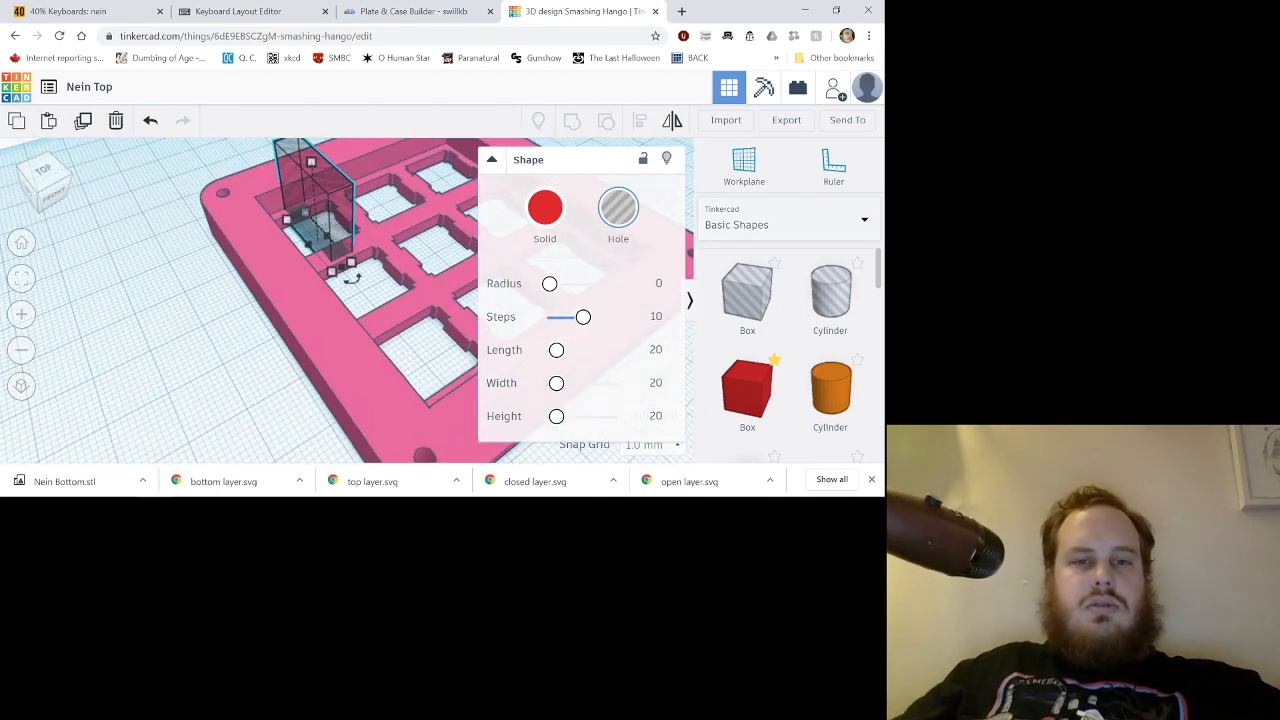
drag(311, 161, 317, 234)
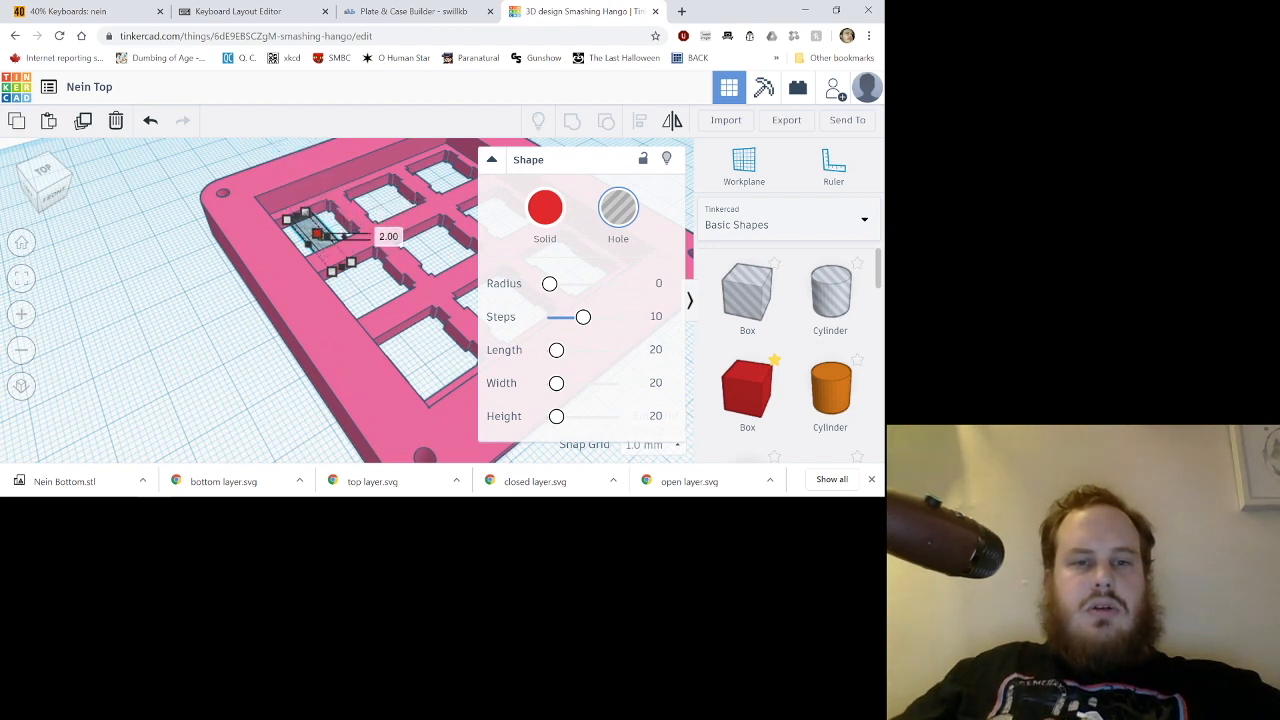
Shorten the box hole over the back-left switch cutout to 17 mm by moving its front edge inward.
right_drag(317, 236, 272, 243)
scroll(330, 232, up, 5)
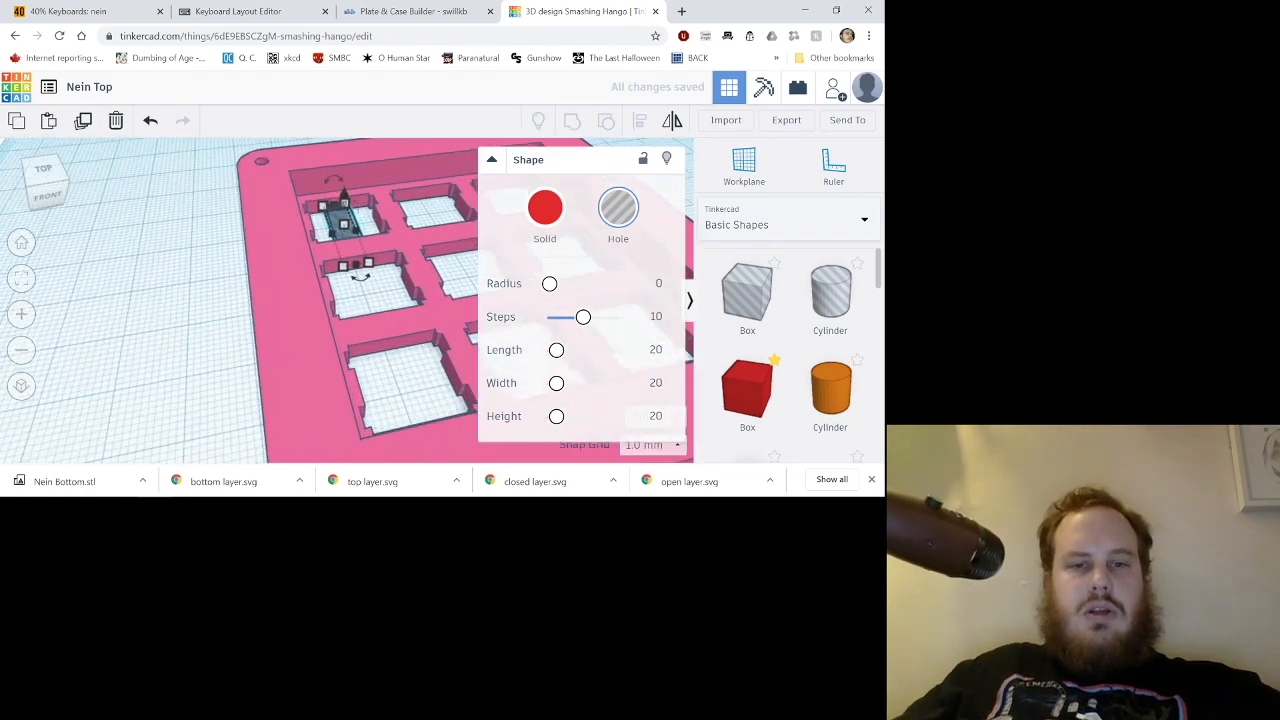
scroll(330, 240, down, 2)
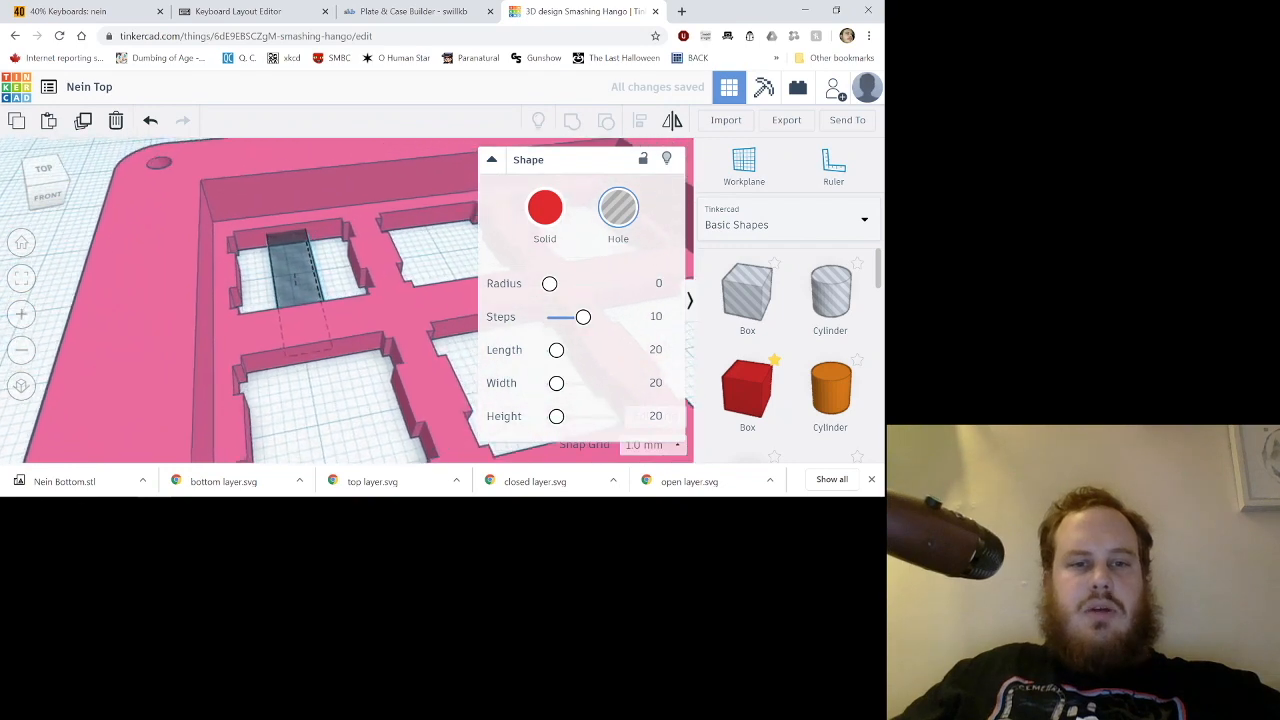
scroll(370, 236, down, 1)
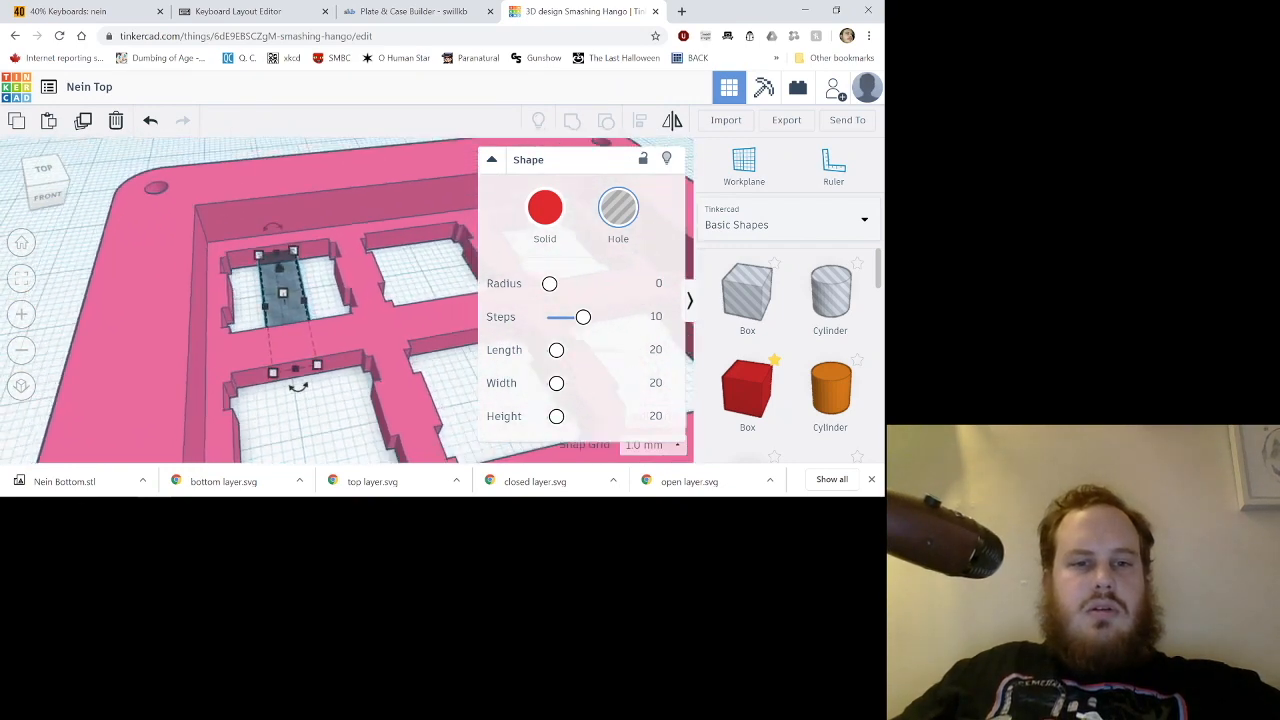
scroll(380, 234, up, 4)
mouse_move(264, 309)
mouse_down()
mouse_move(276, 307)
mouse_move(264, 309)
mouse_up()
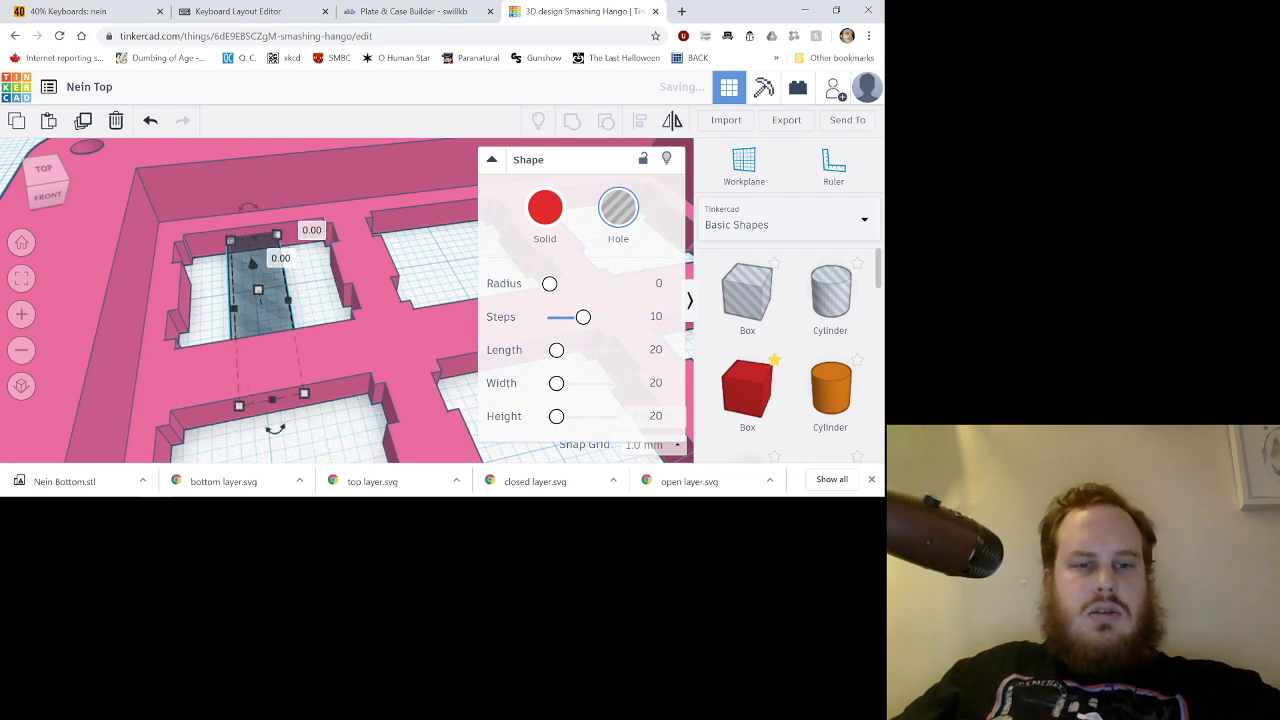
key(Up)
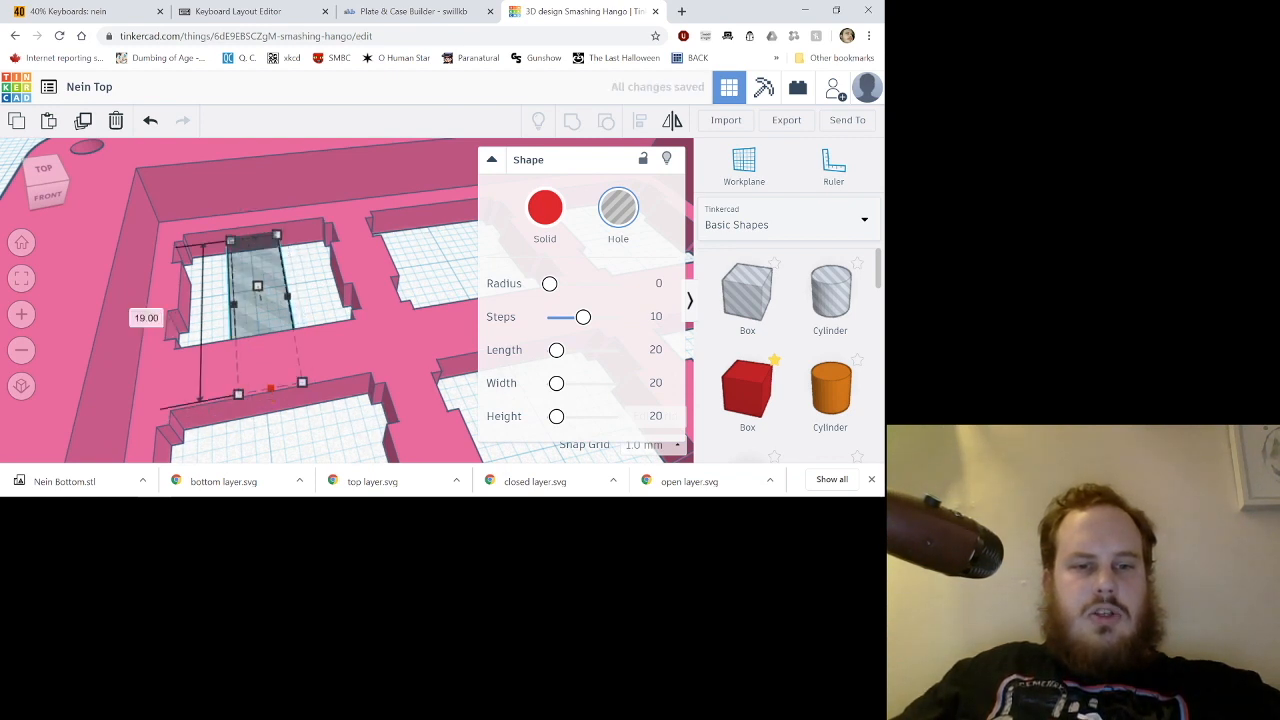
key(Up)
key(Up)
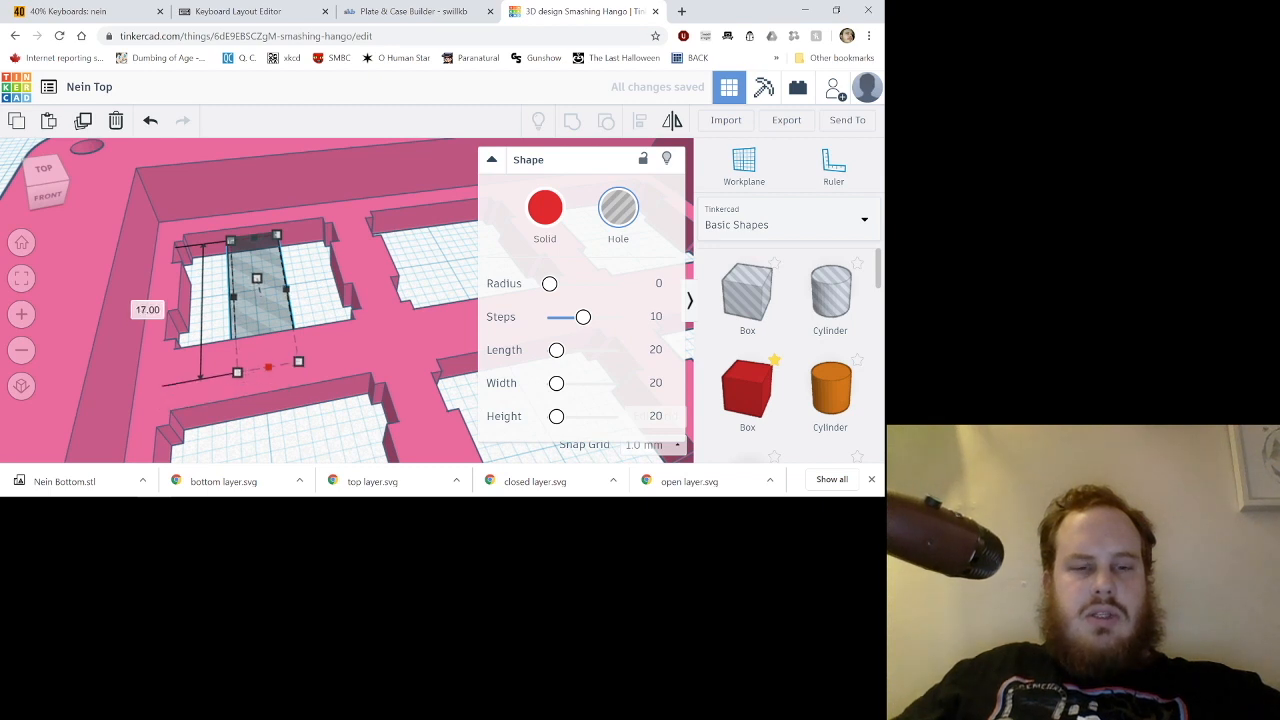
Adjust the box hole's back edge to make its length 16 mm.
key(Up)
key(Up)
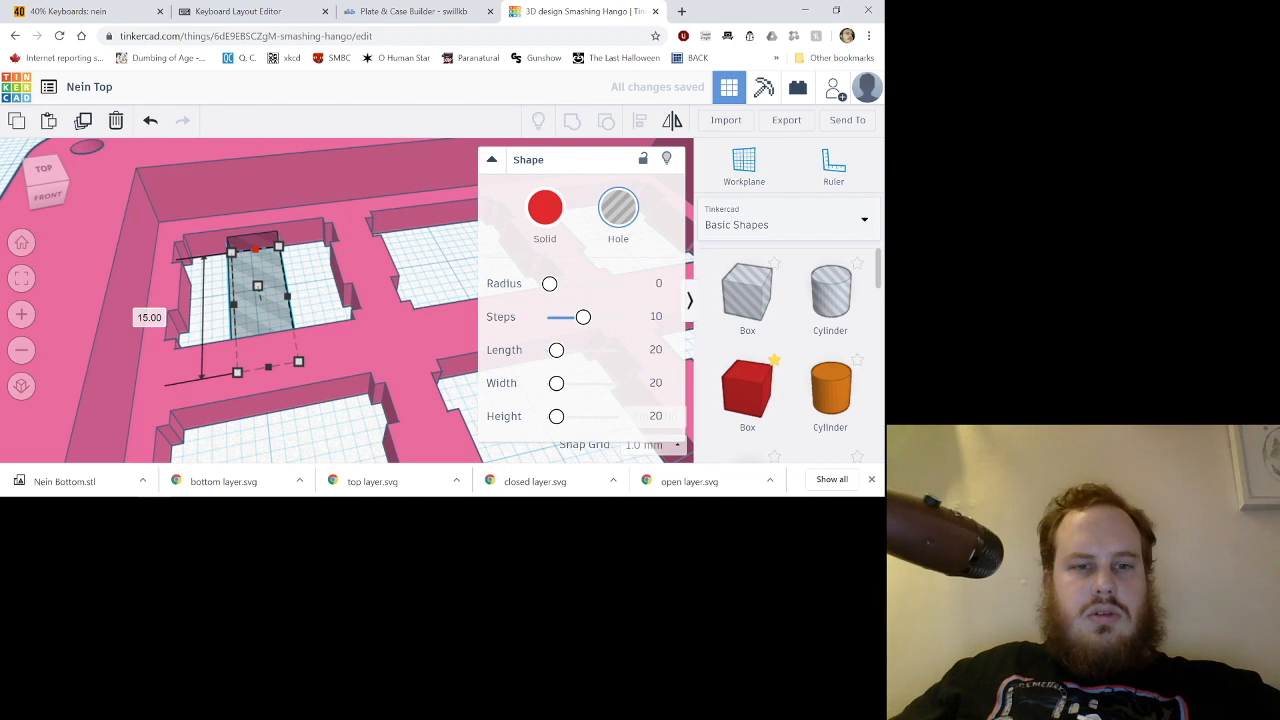
drag(255, 249, 255, 241)
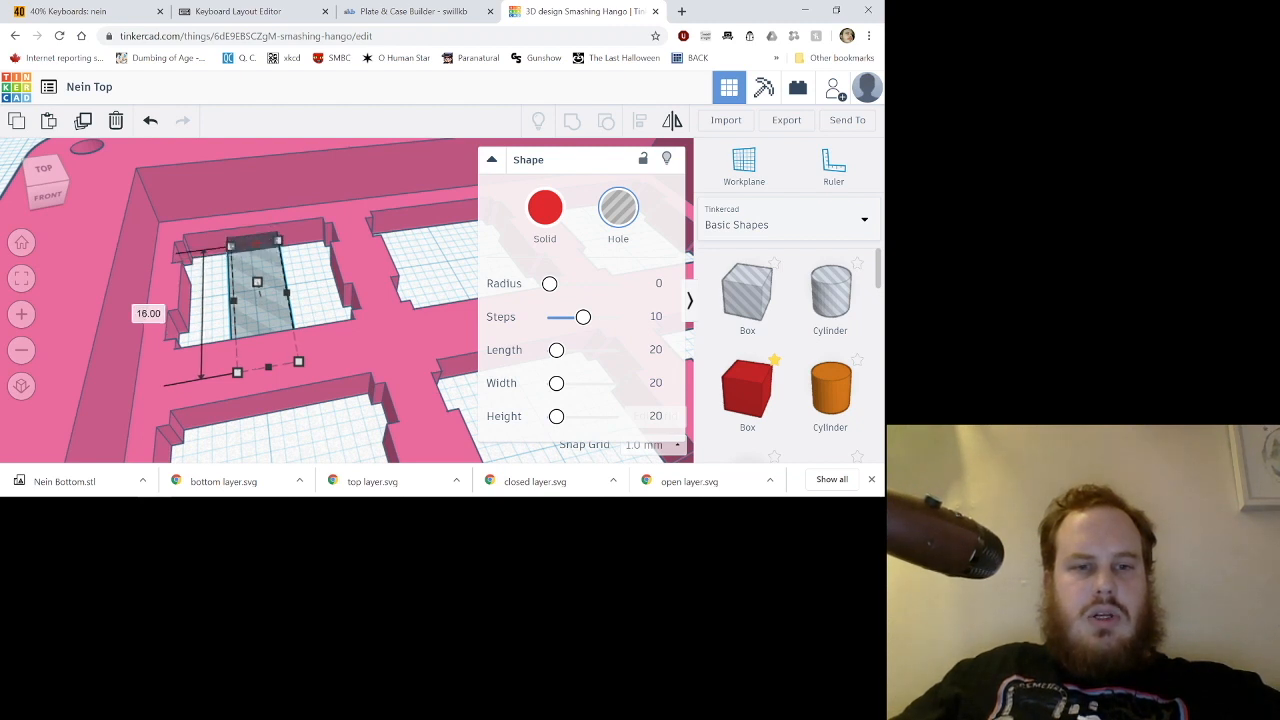
drag(255, 241, 254, 235)
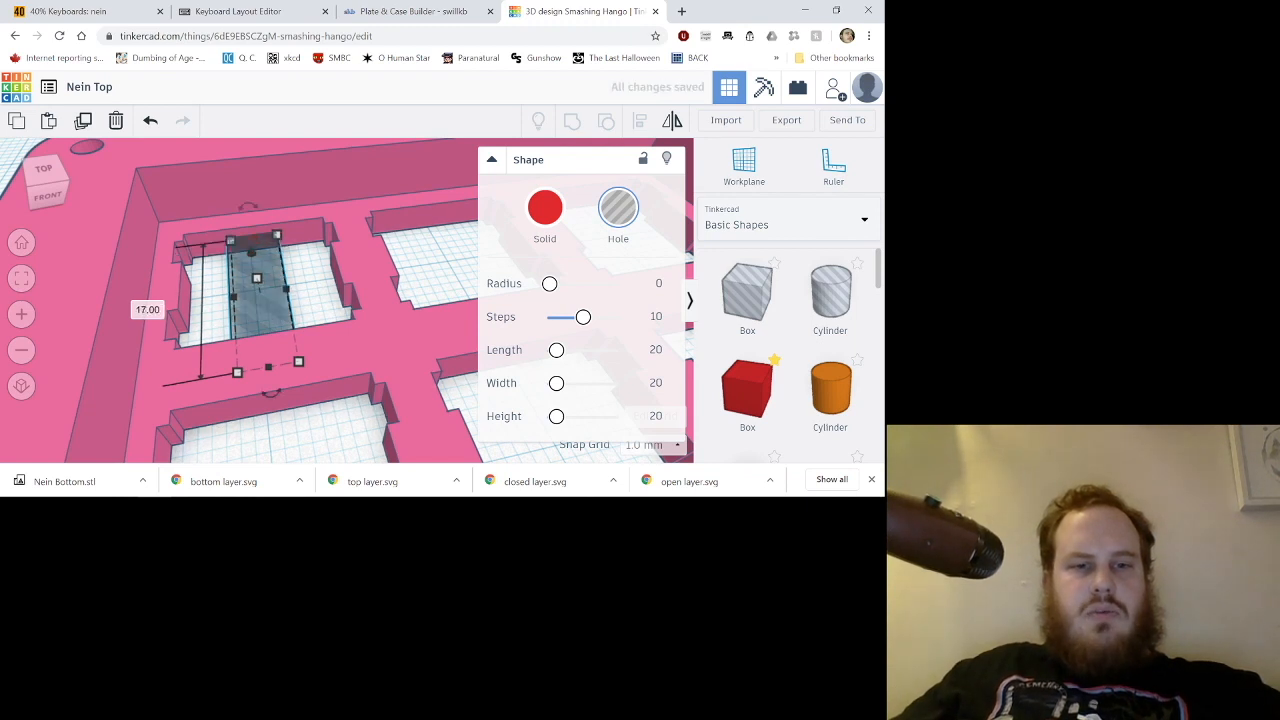
mouse_move(254, 237)
mouse_down()
mouse_move(256, 255)
mouse_move(255, 241)
mouse_up()
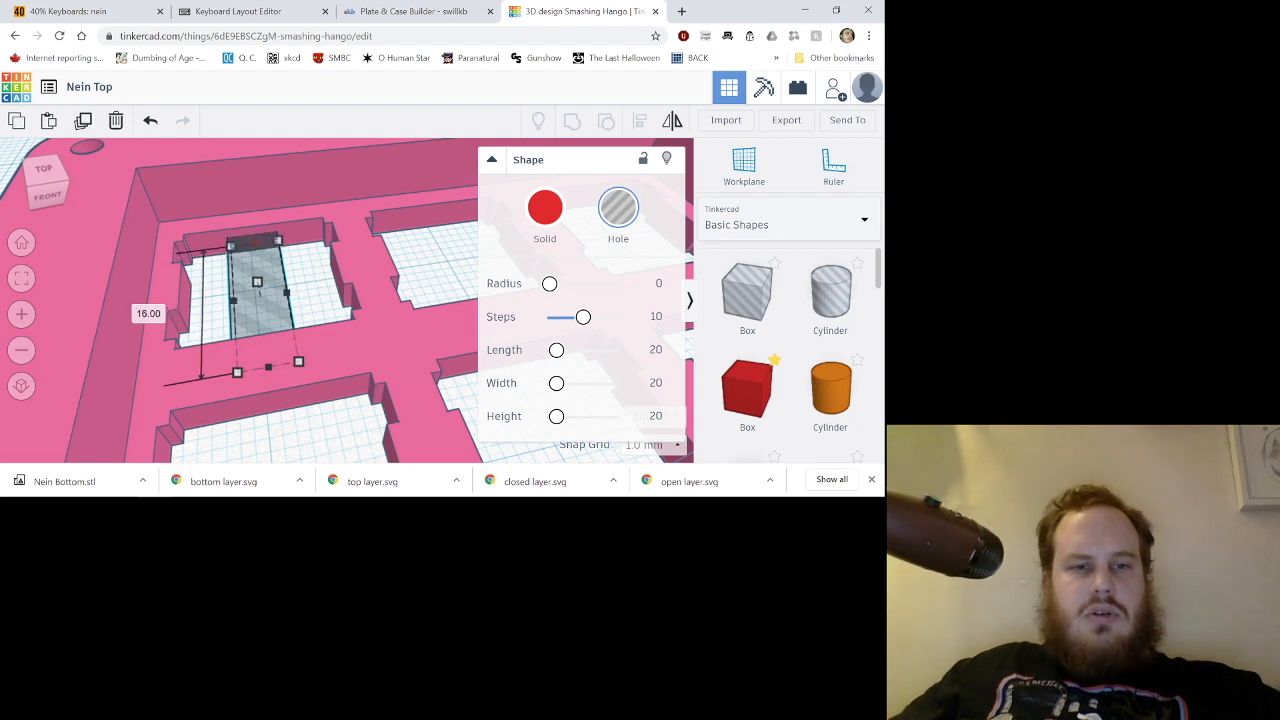
Try shortening the box hole further at its front edge, and undo that resize.
right_drag(257, 245, 480, 139)
key(Escape)
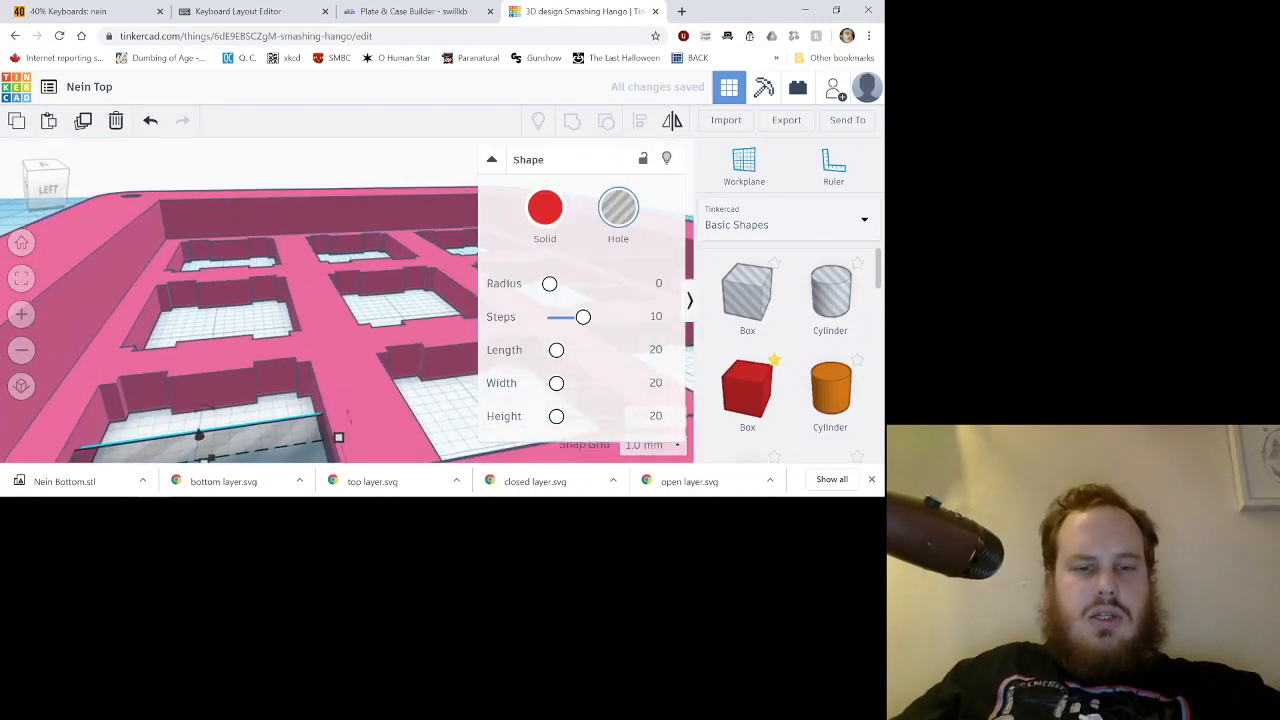
middle_drag(370, 330, 370, 235)
right_drag(370, 235, 370, 345)
drag(335, 360, 322, 362)
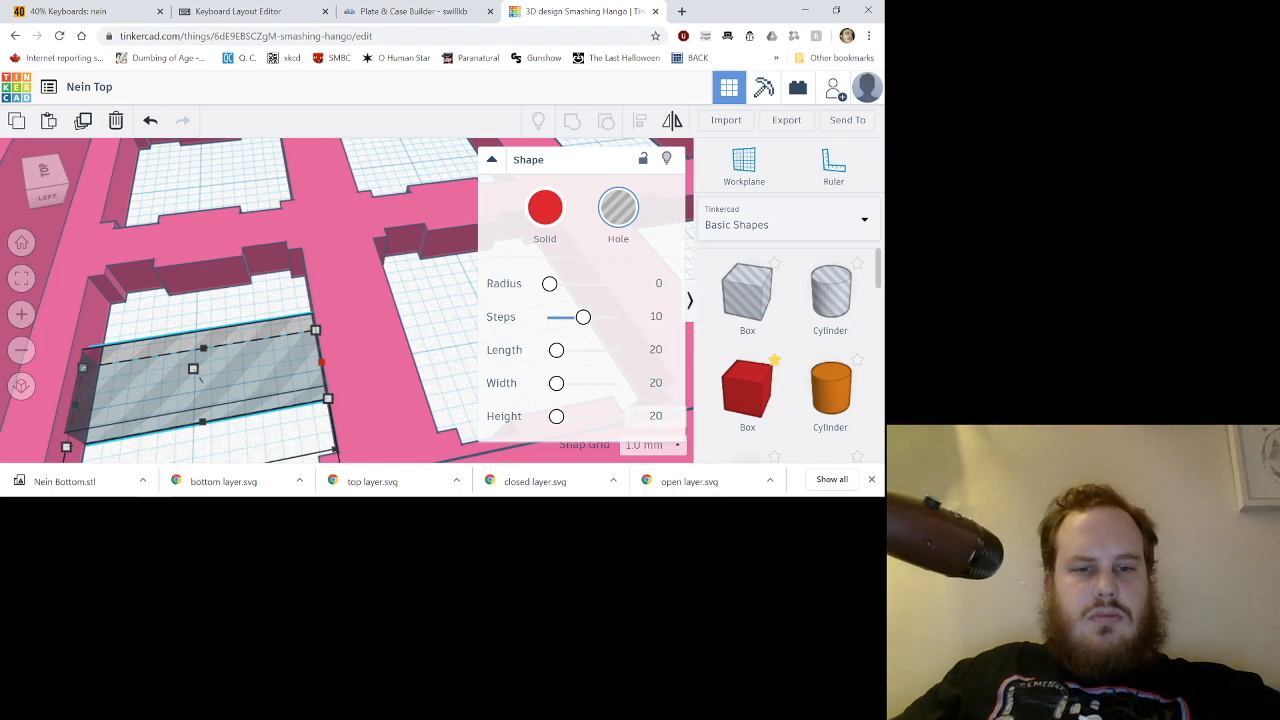
key(ctrl+z)
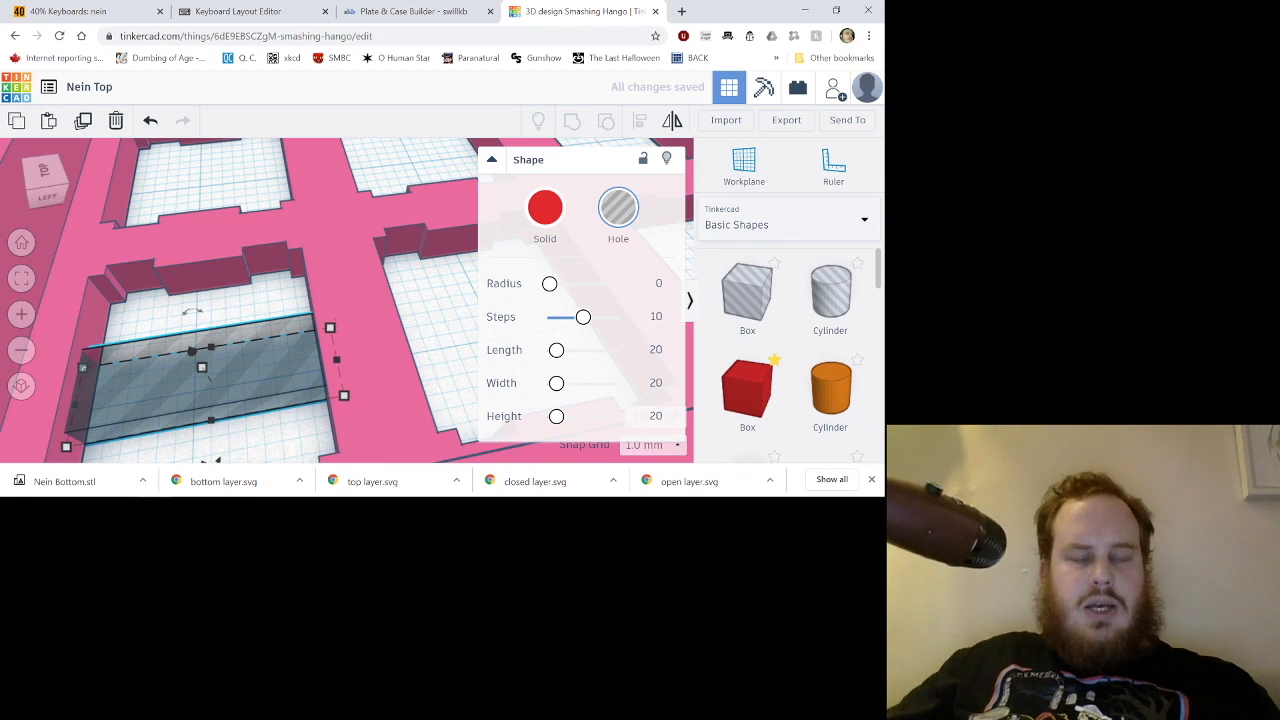
Group the box hole with the case top to inspect the cut notch, and ungroup the two shapes again.
key(ctrl+a)
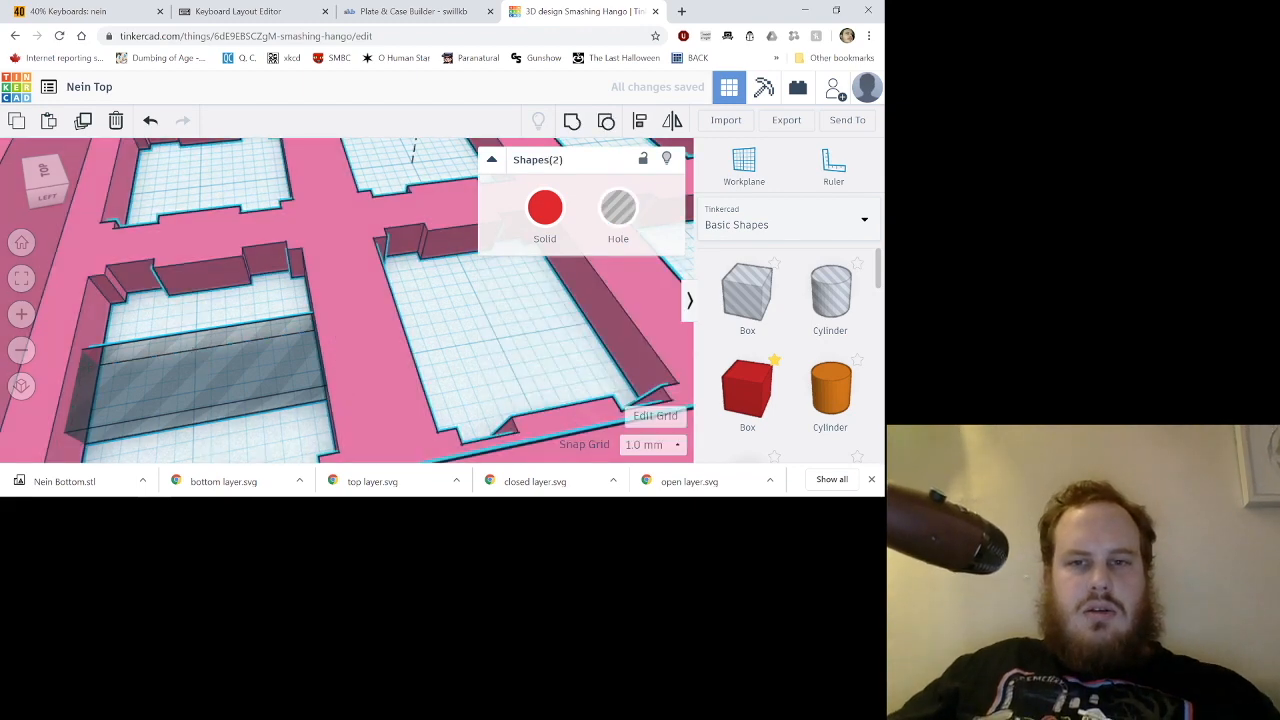
key(ctrl+g)
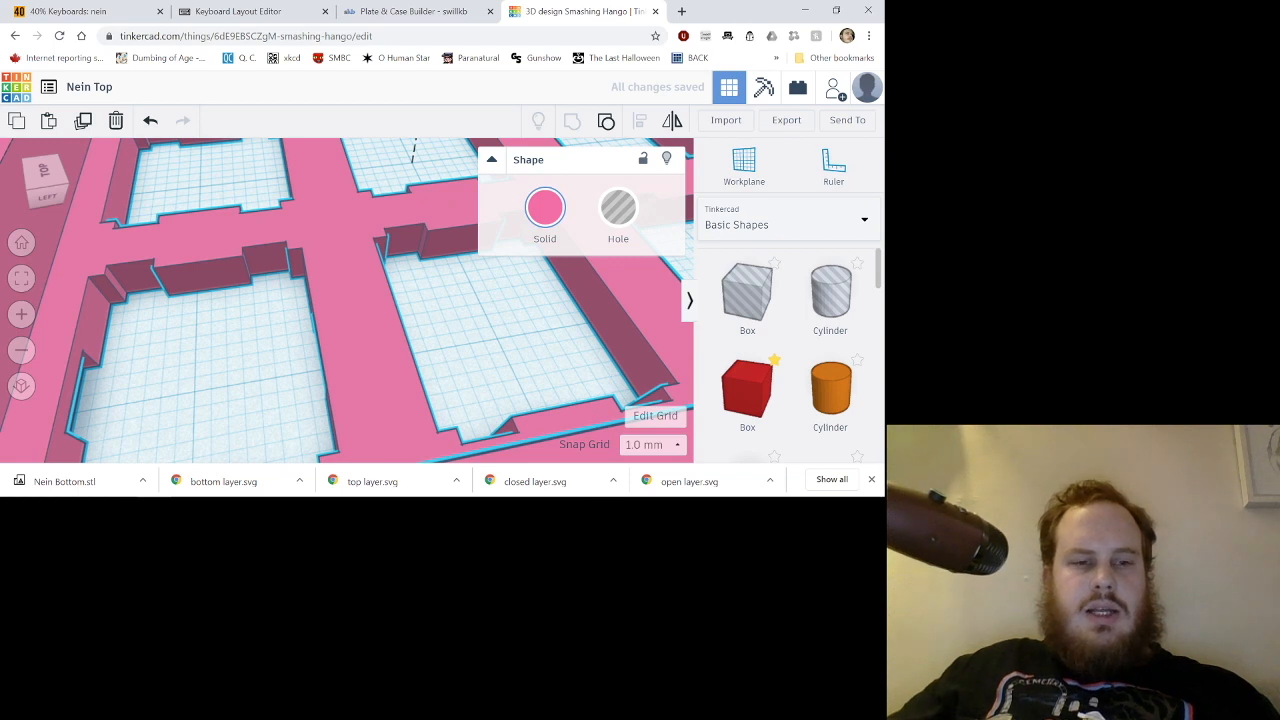
right_drag(413, 150, 213, 178)
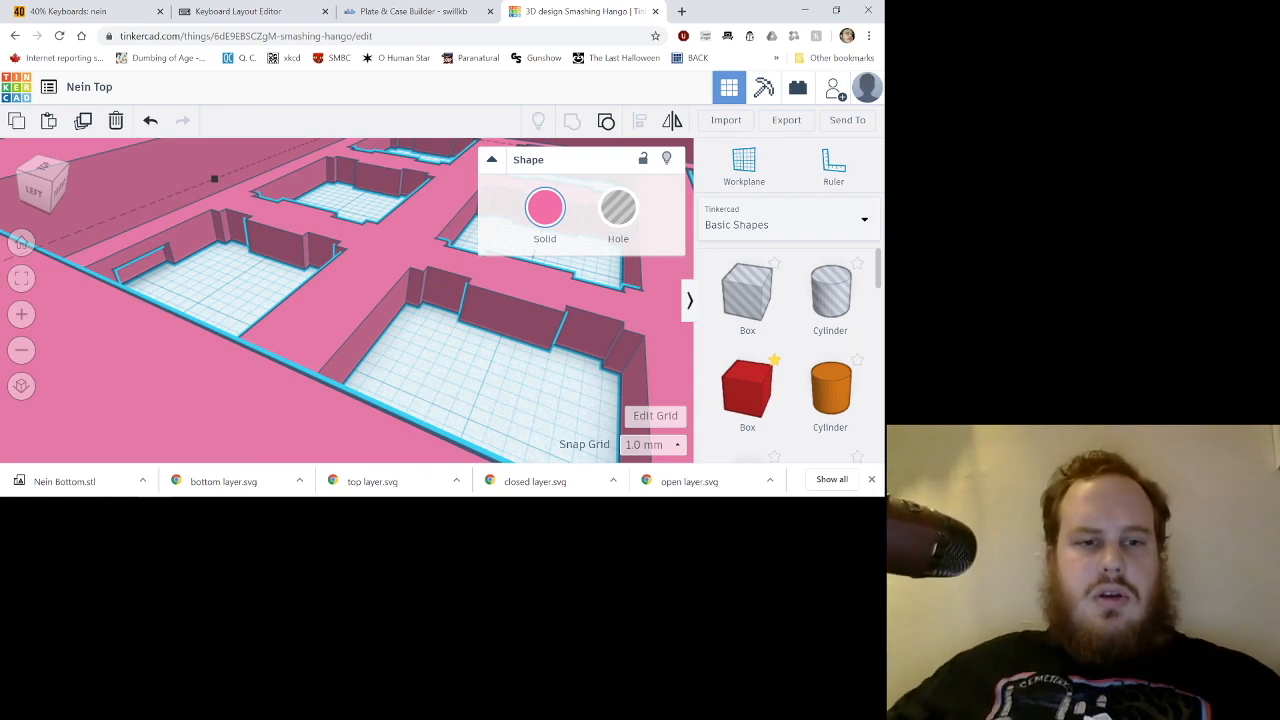
right_drag(400, 300, 280, 308)
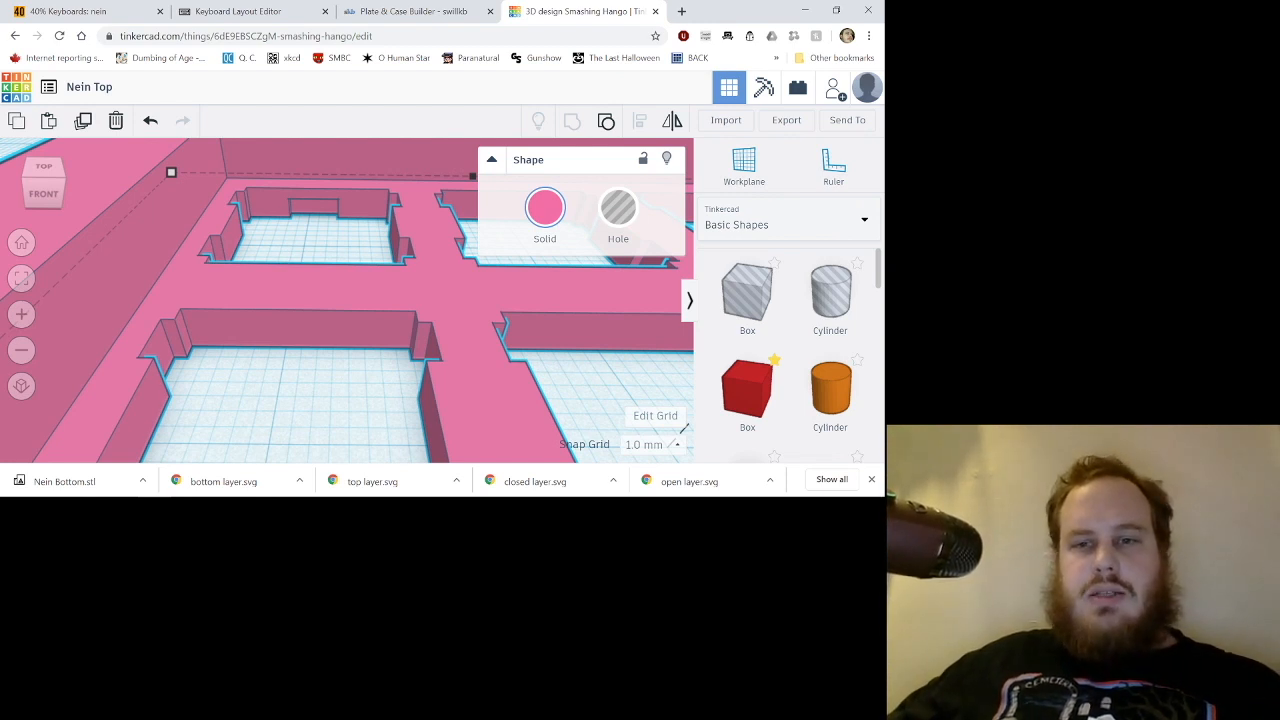
click(606, 121)
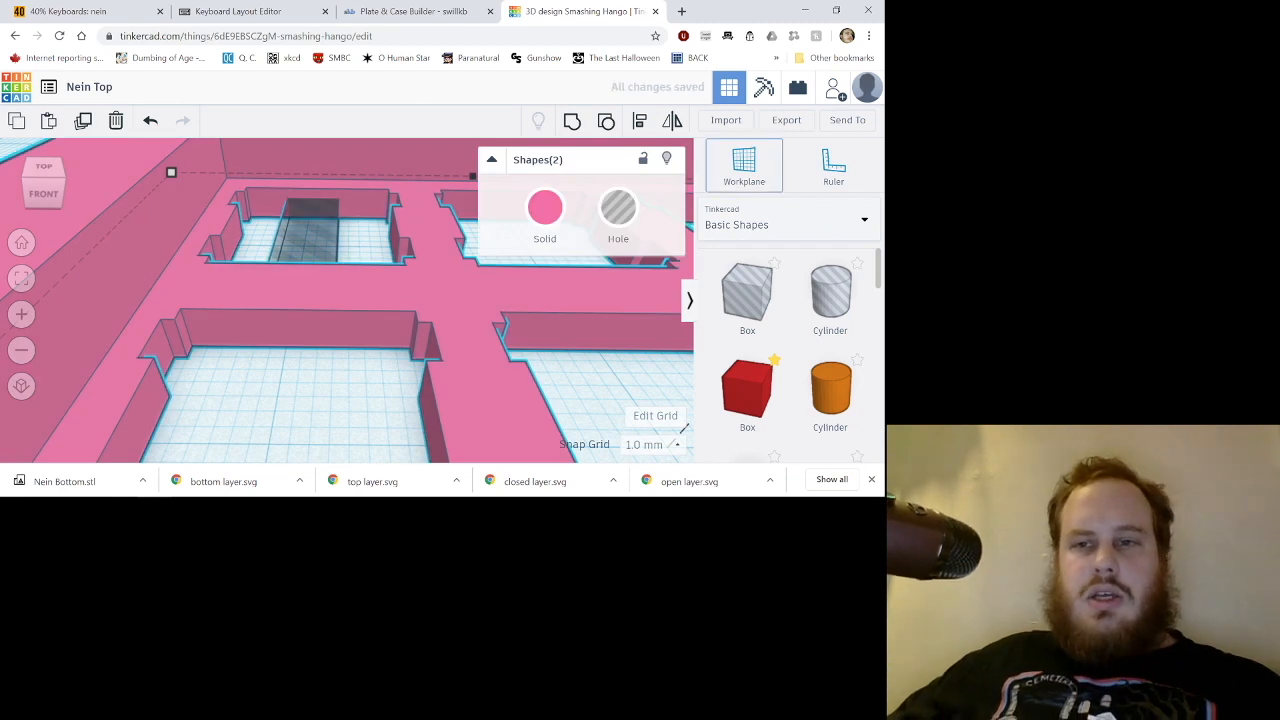
click(298, 390)
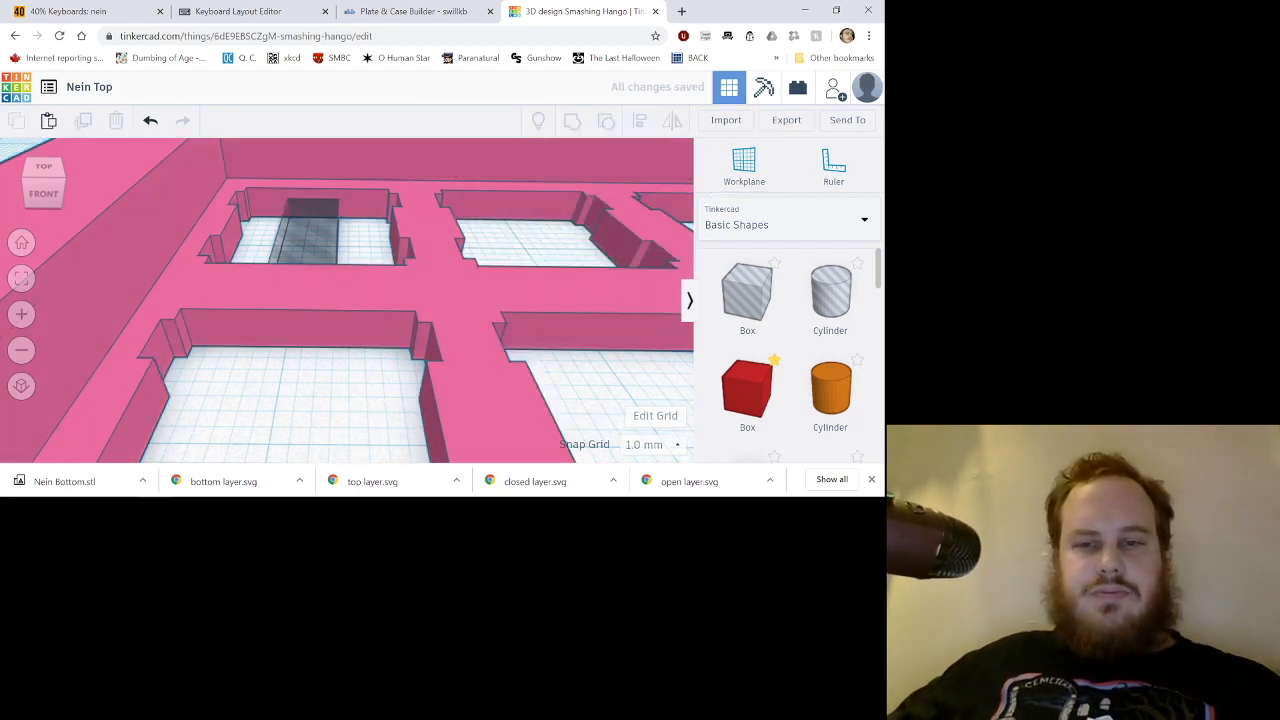
Export everything in the Nein Top design as an STL file.
click(786, 120)
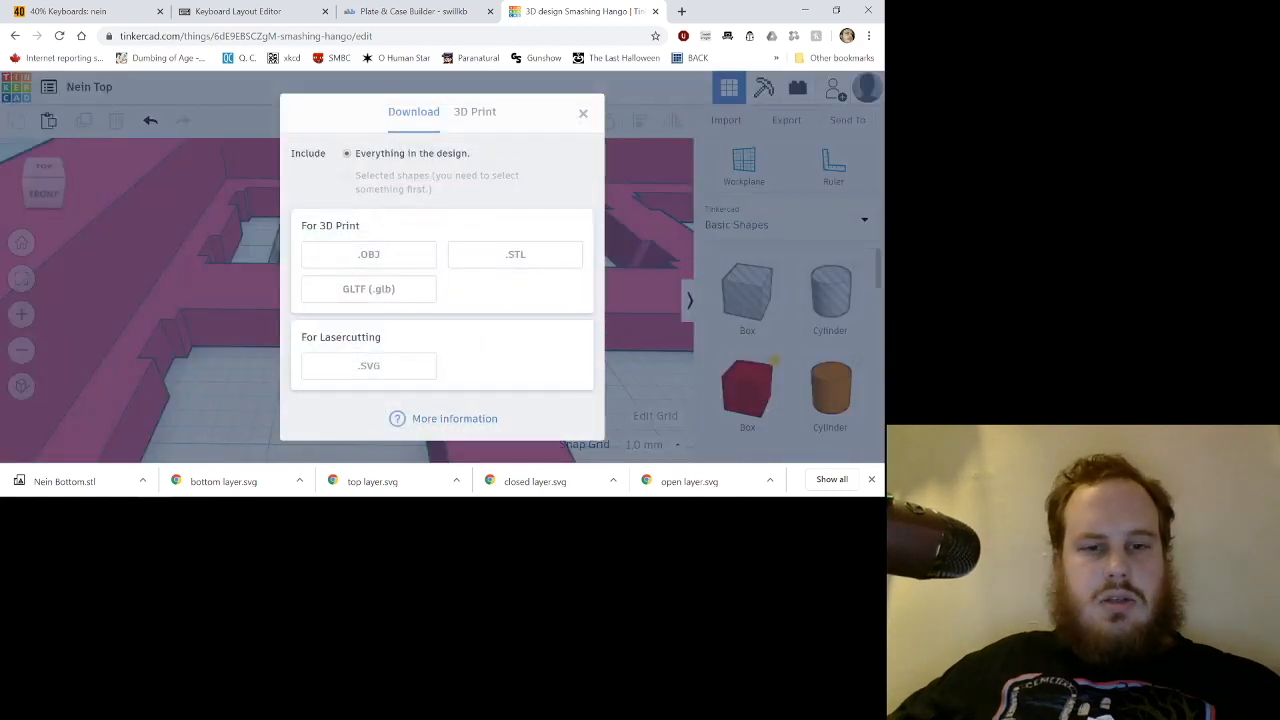
click(515, 254)
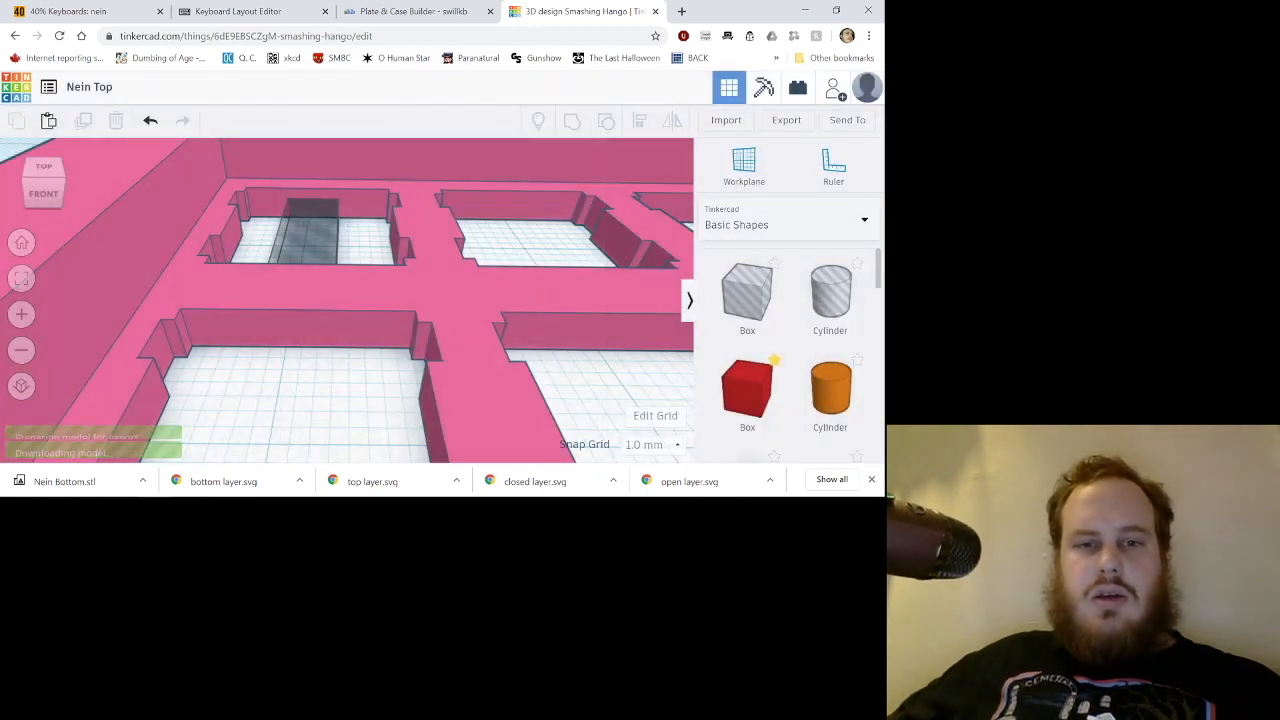
Switch to PrusaSlicer, import Nein Top.stl from Downloads and view the model on the print bed.
mouse_move(431, 490)
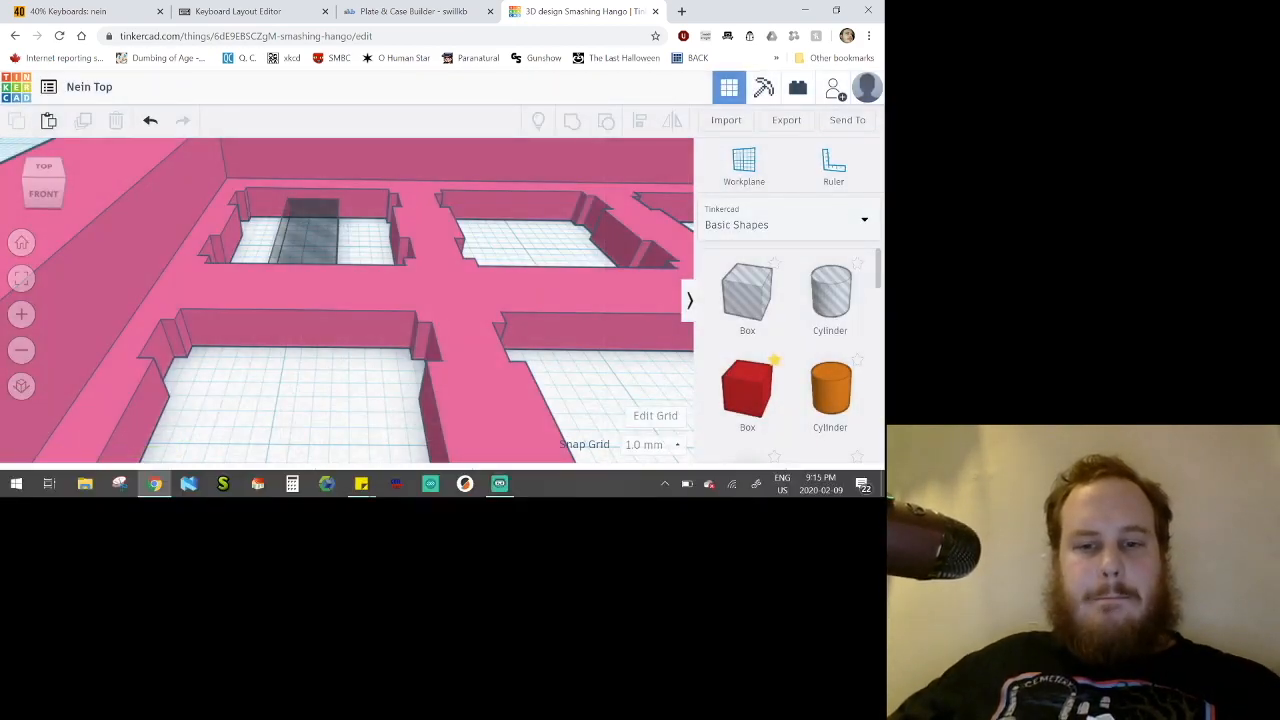
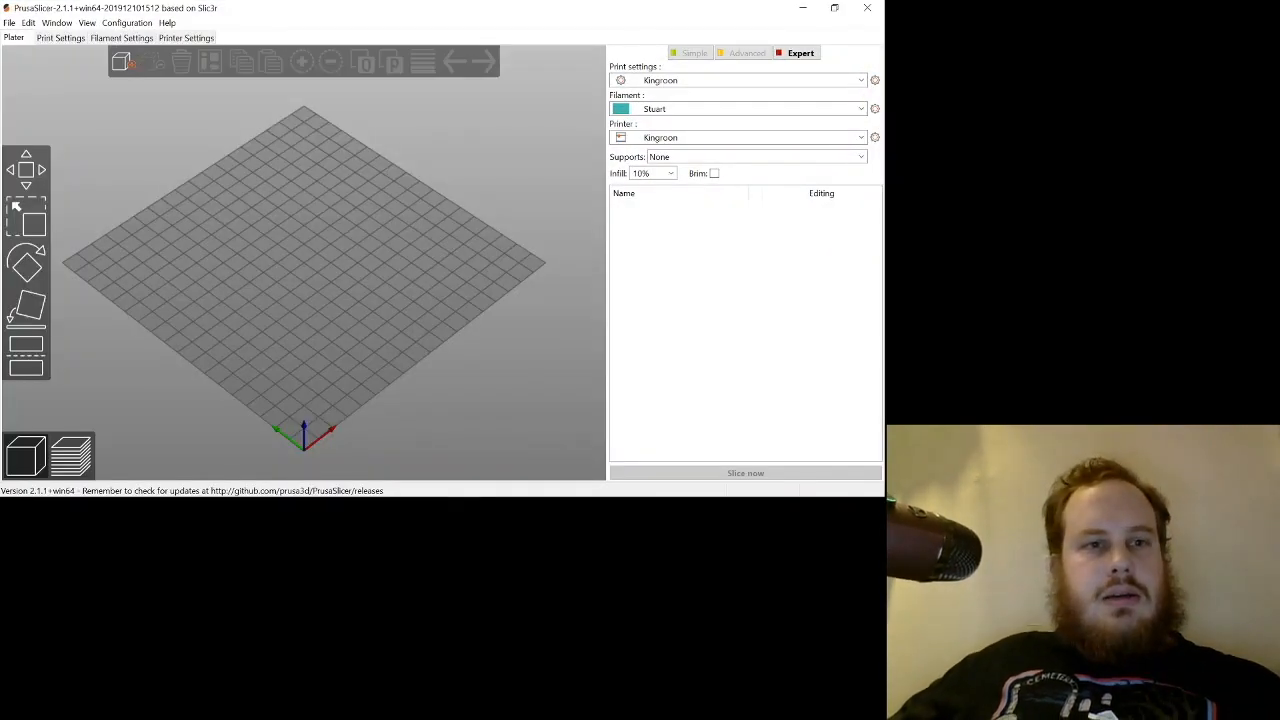
click(122, 62)
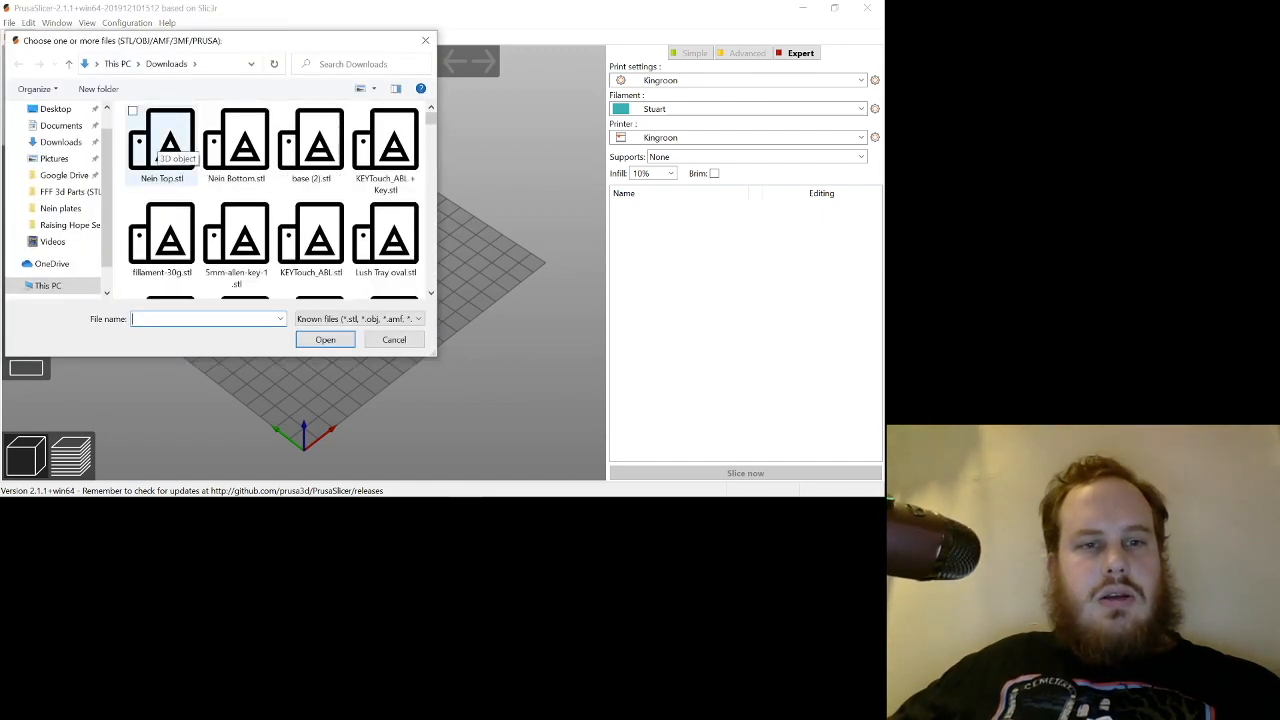
click(161, 145)
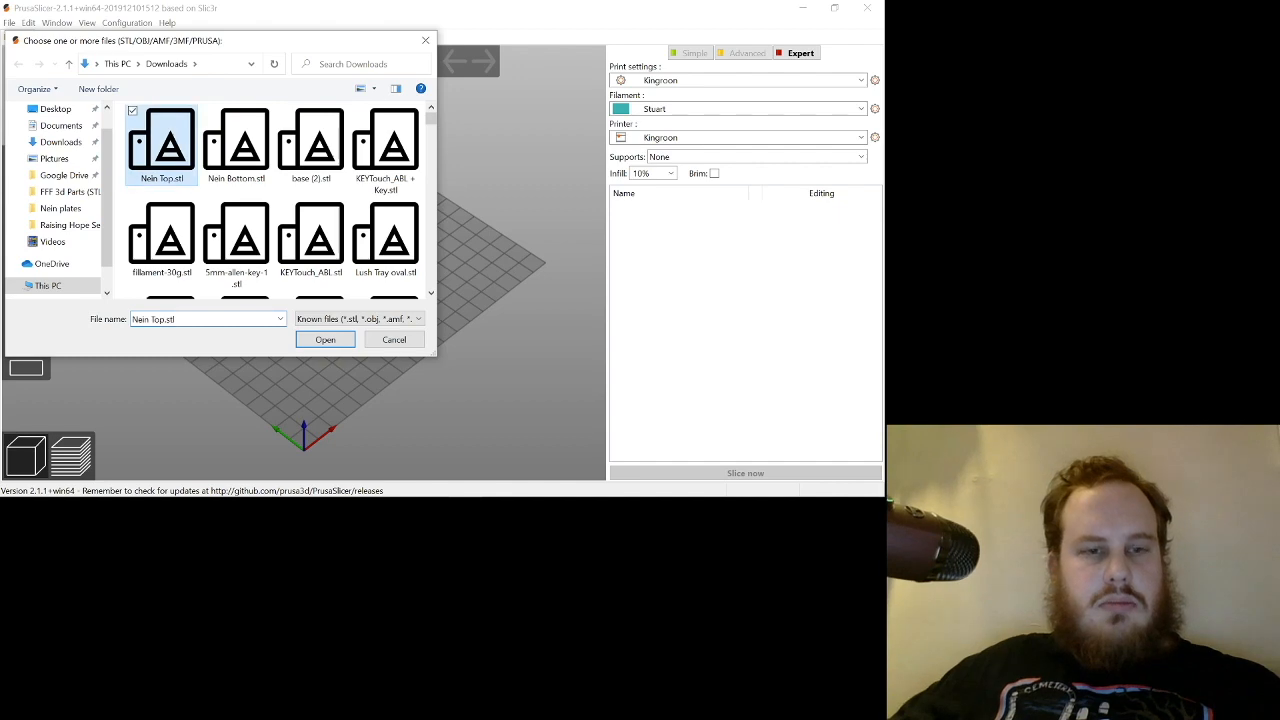
click(325, 339)
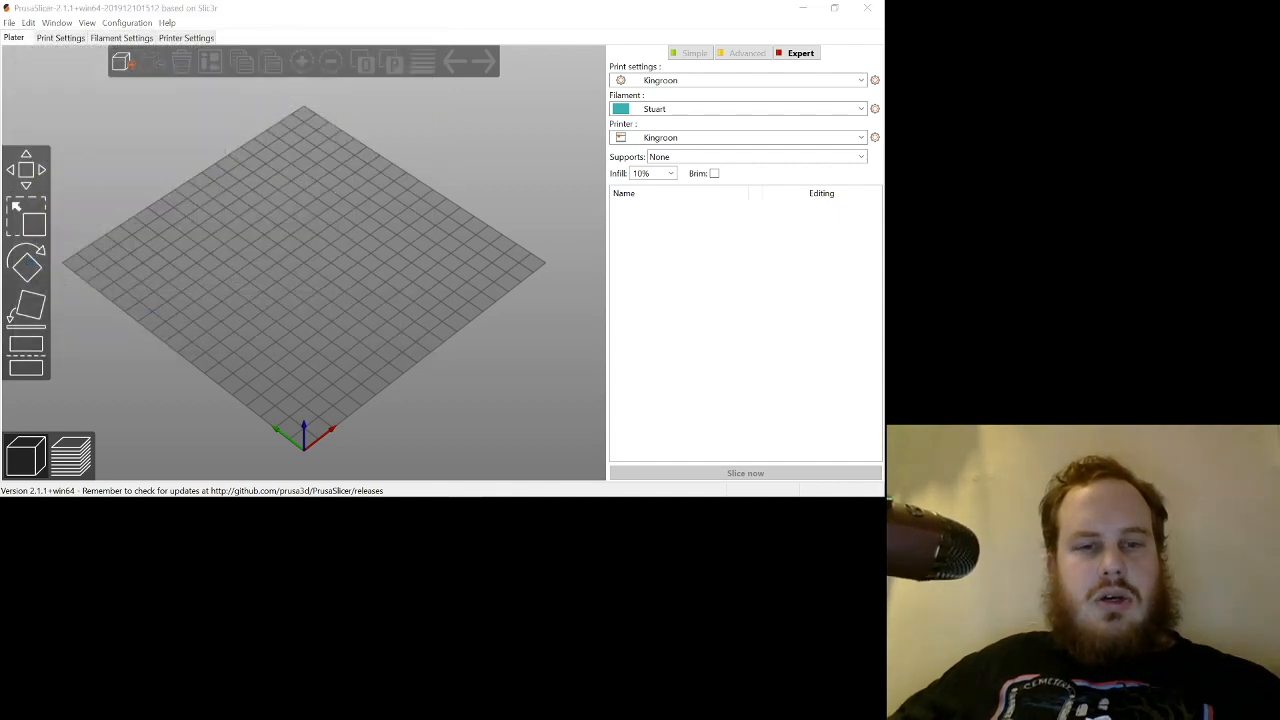
drag(330, 345, 293, 362)
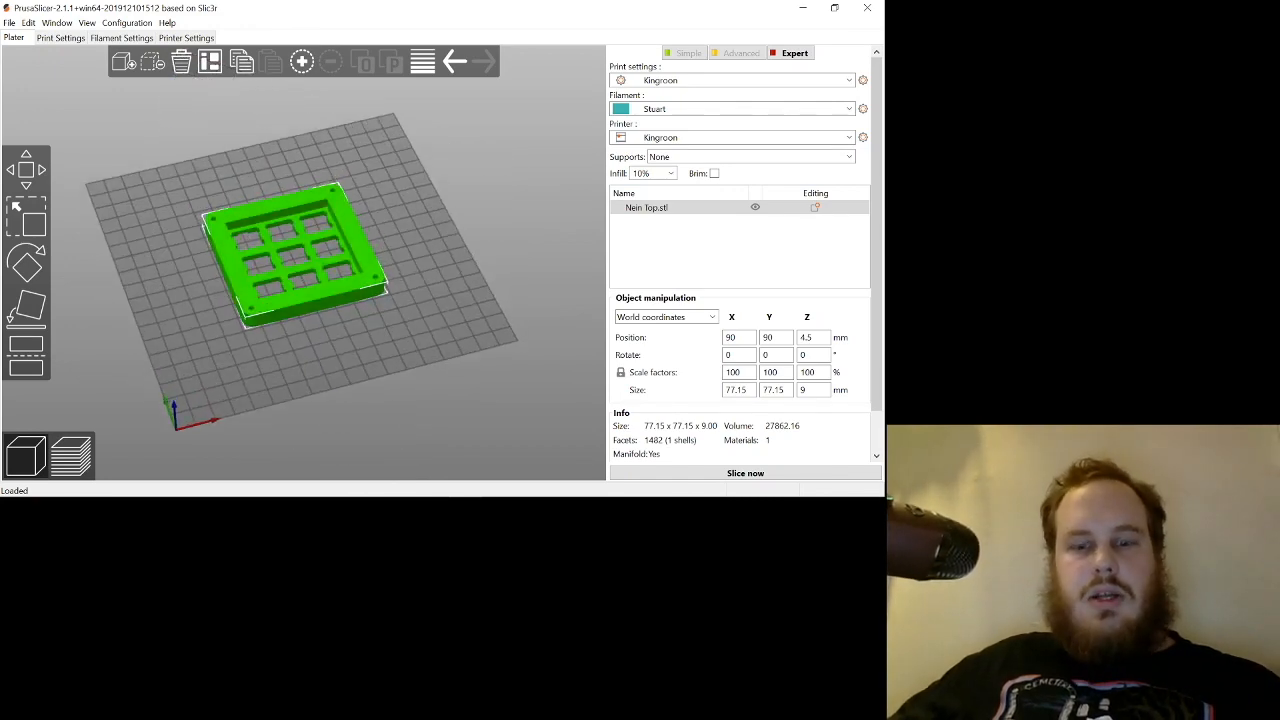
Delete the case top model from the print bed and close PrusaSlicer.
key(Delete)
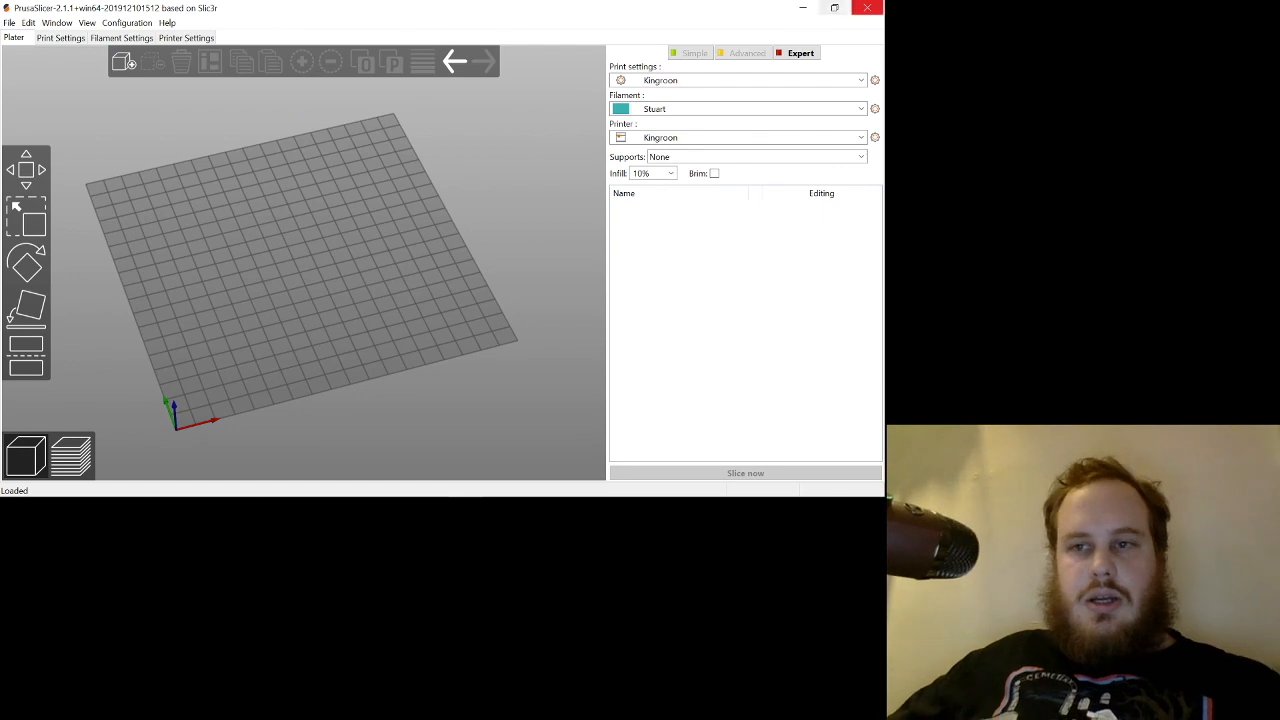
click(867, 8)
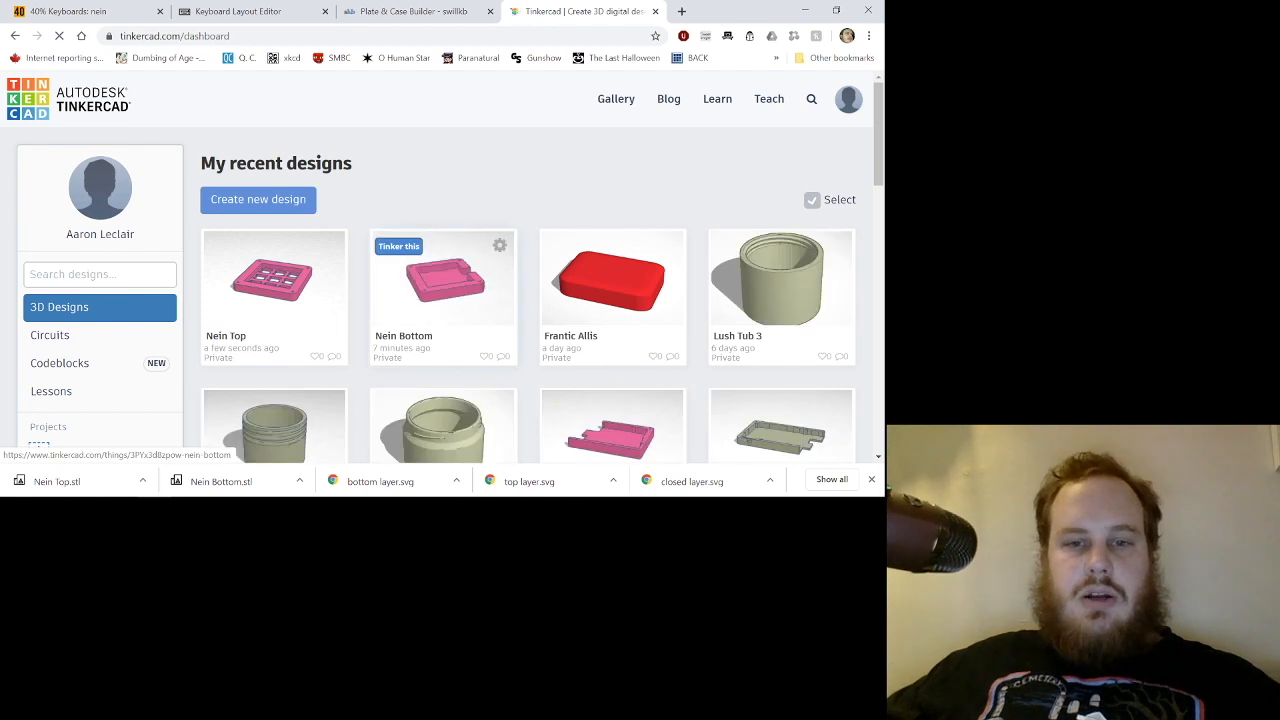
Open the Nein Bottom design for editing in Tinkercad and examine the opening in its back wall.
click(445, 282)
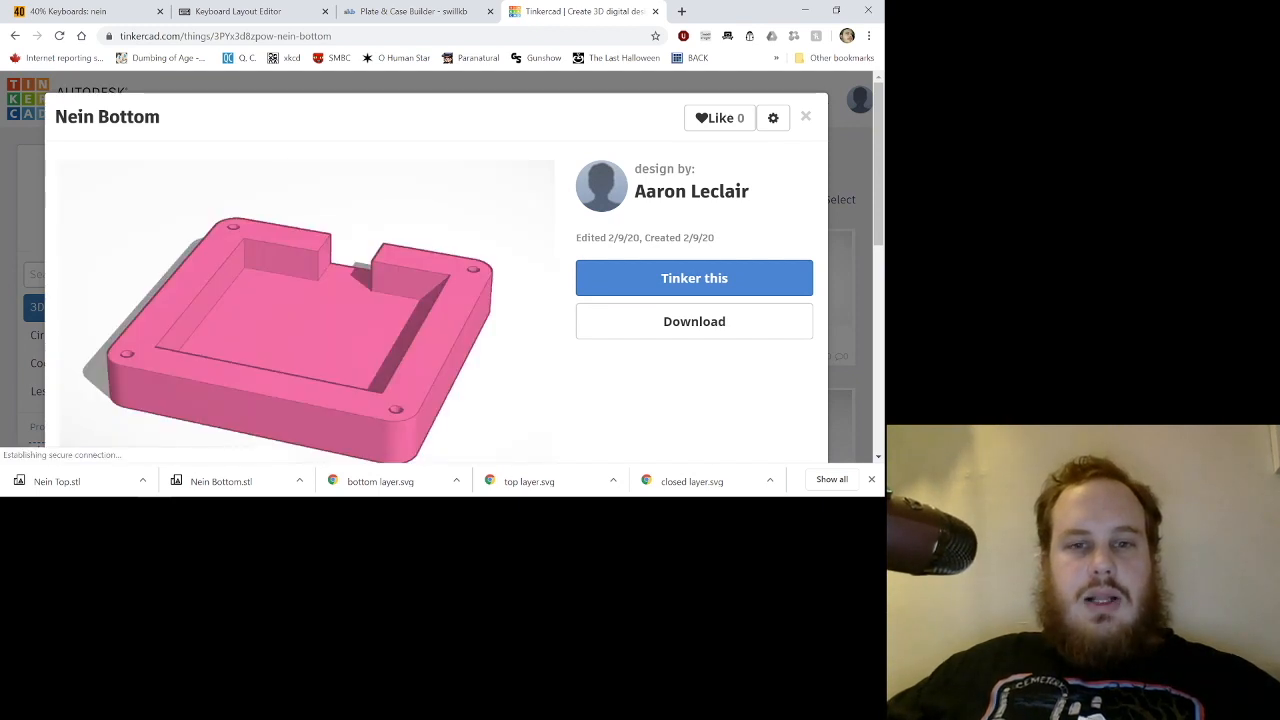
right_click(298, 296)
click(694, 321)
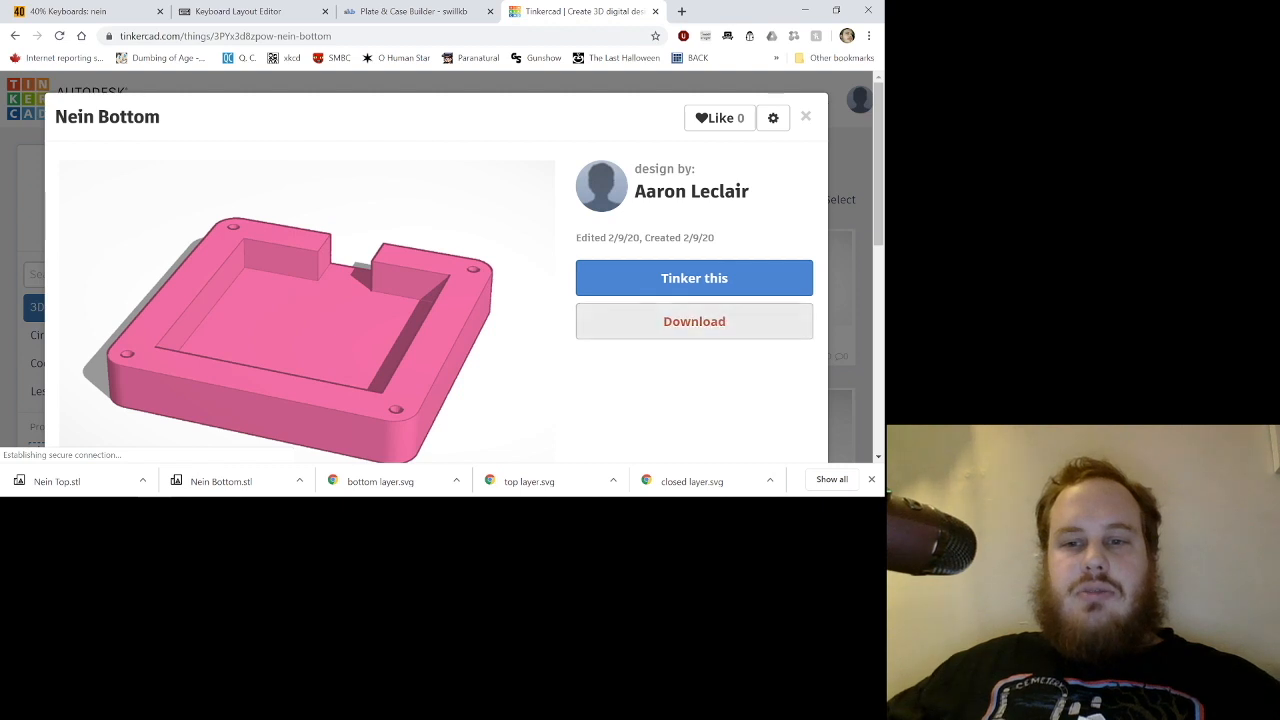
click(694, 278)
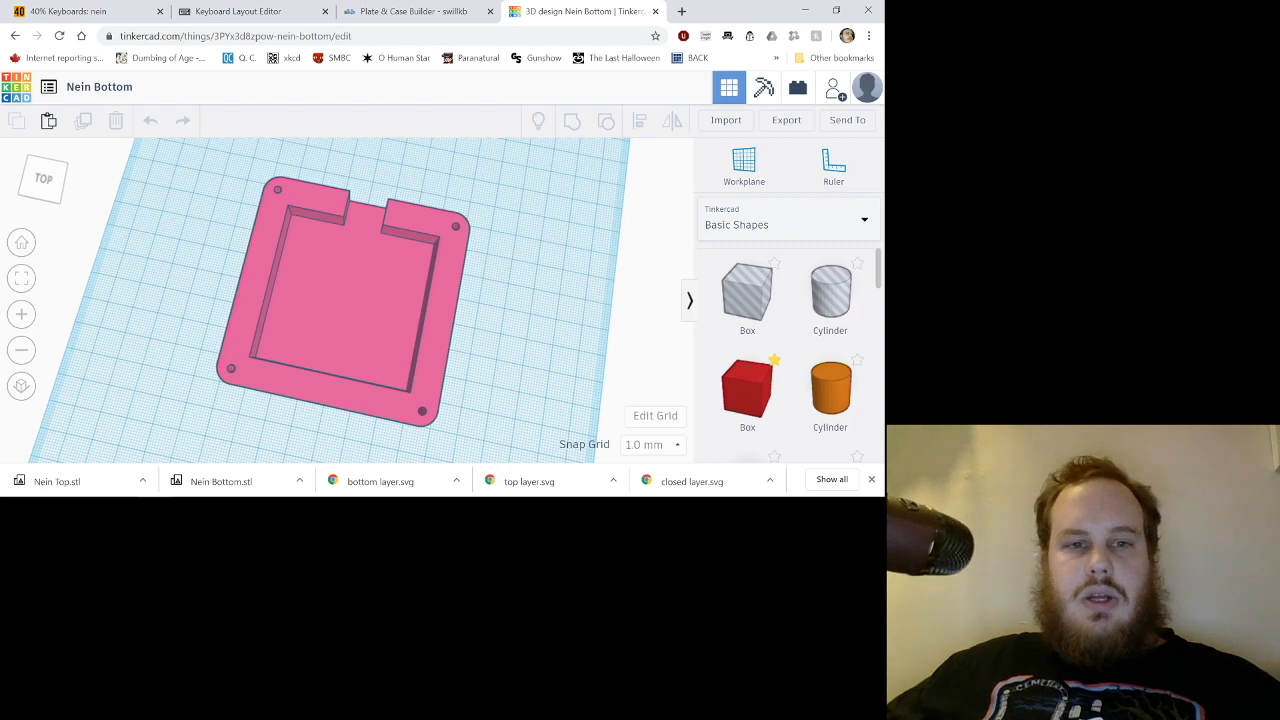
click(345, 310)
scroll(330, 200, up, 5)
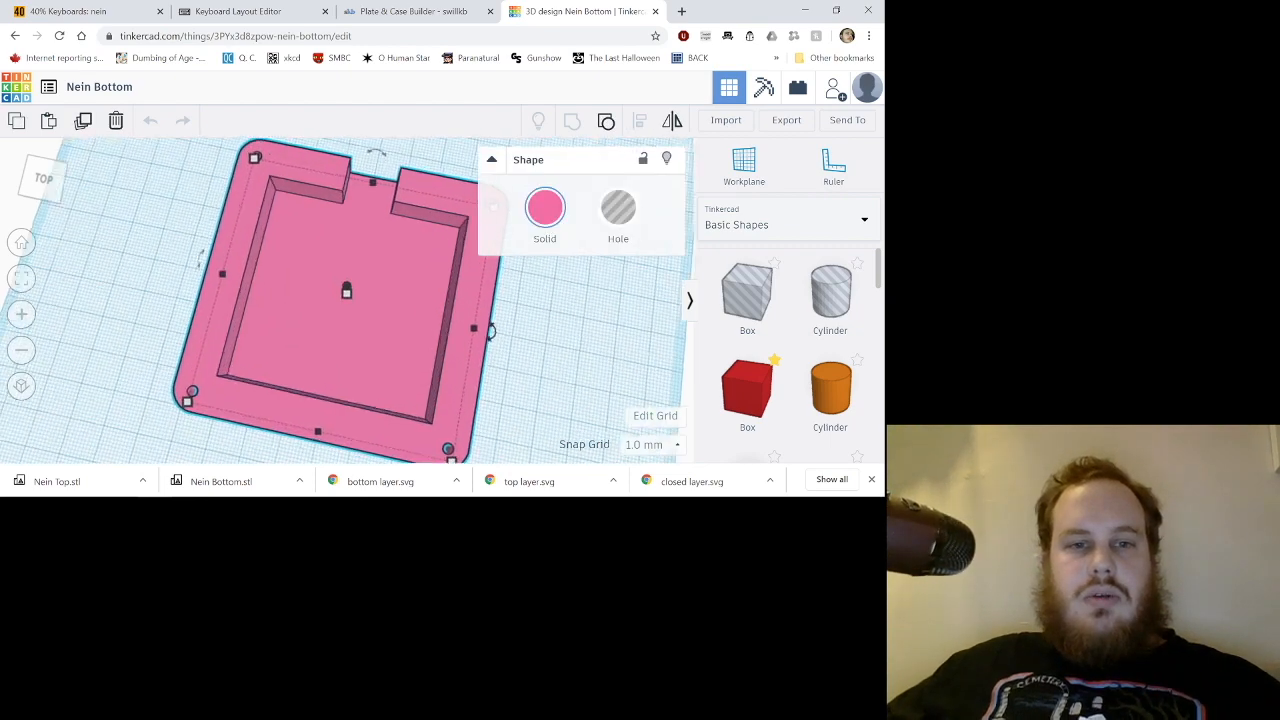
scroll(345, 300, up, 3)
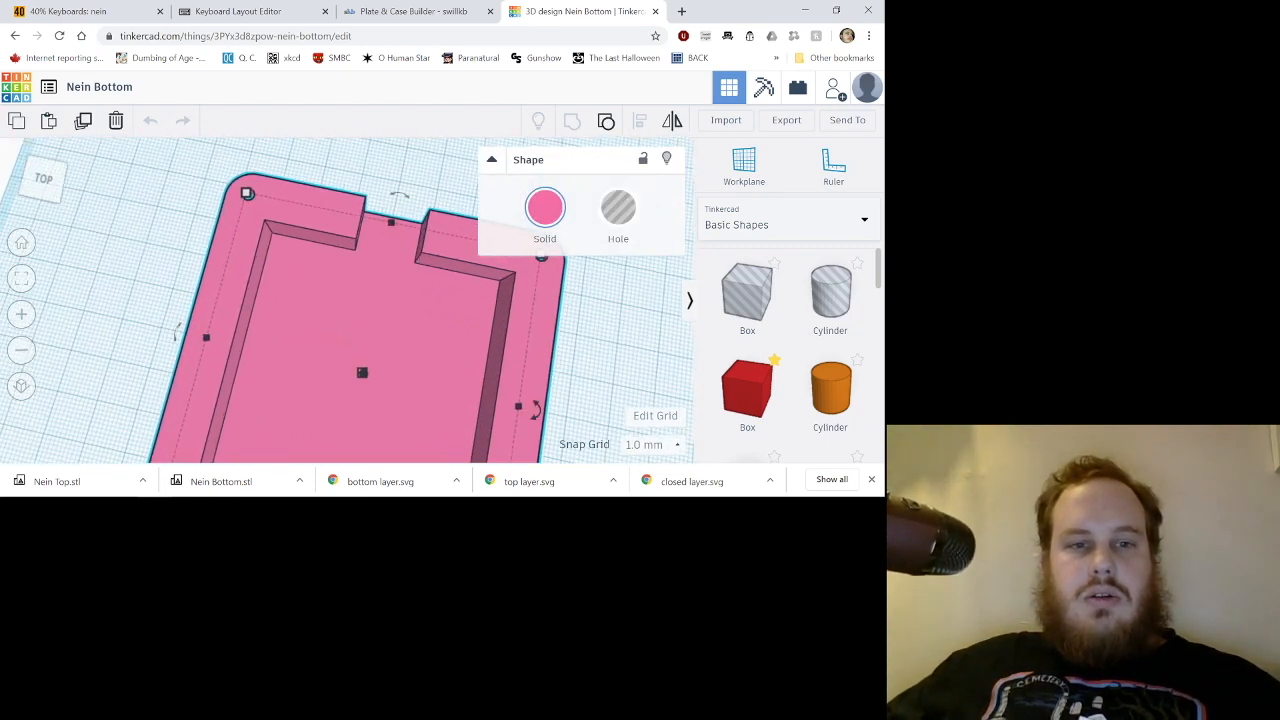
key(Escape)
middle_drag(345, 250, 379, 328)
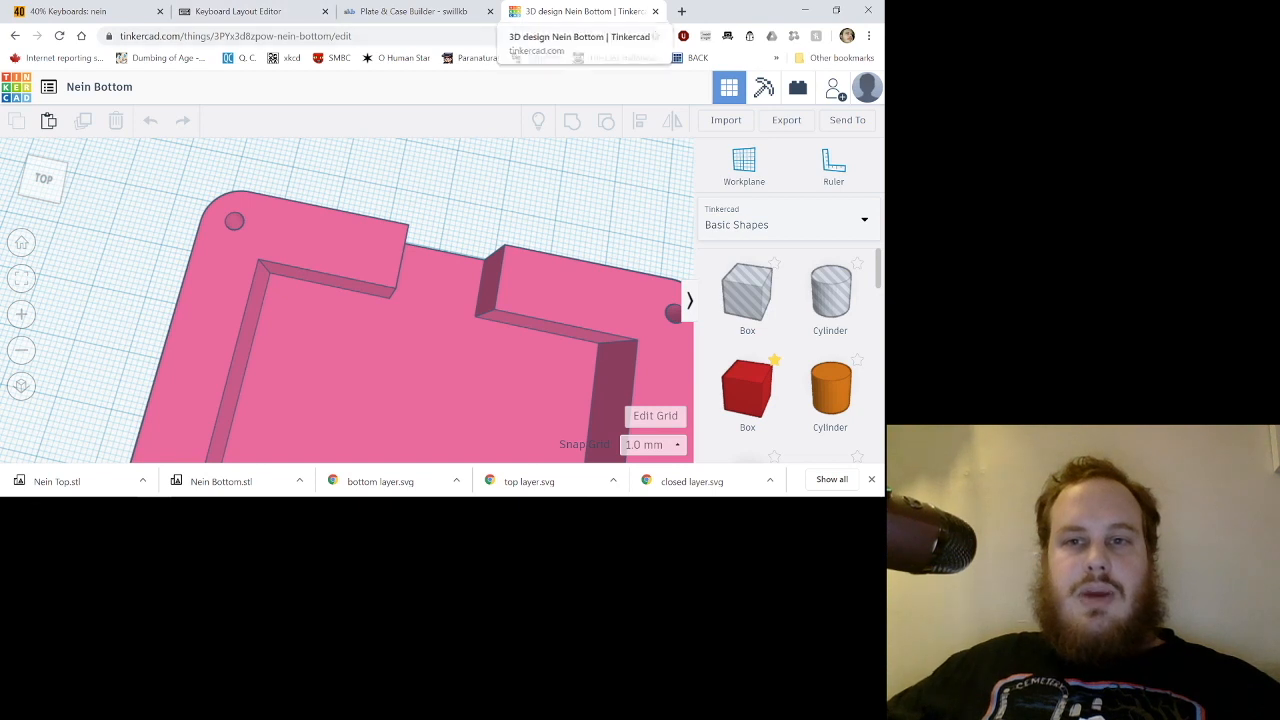
Create a new Tinkercad design and name it Nein Bottom Heatset.
click(420, 350)
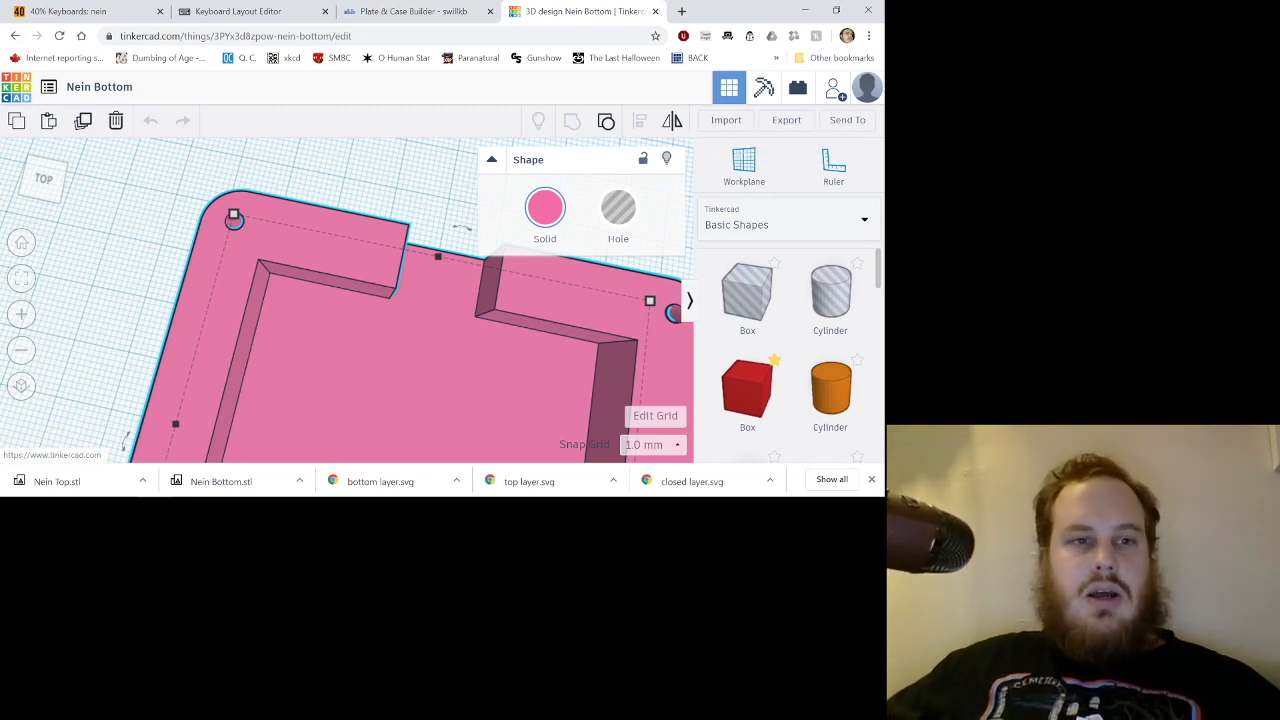
click(16, 87)
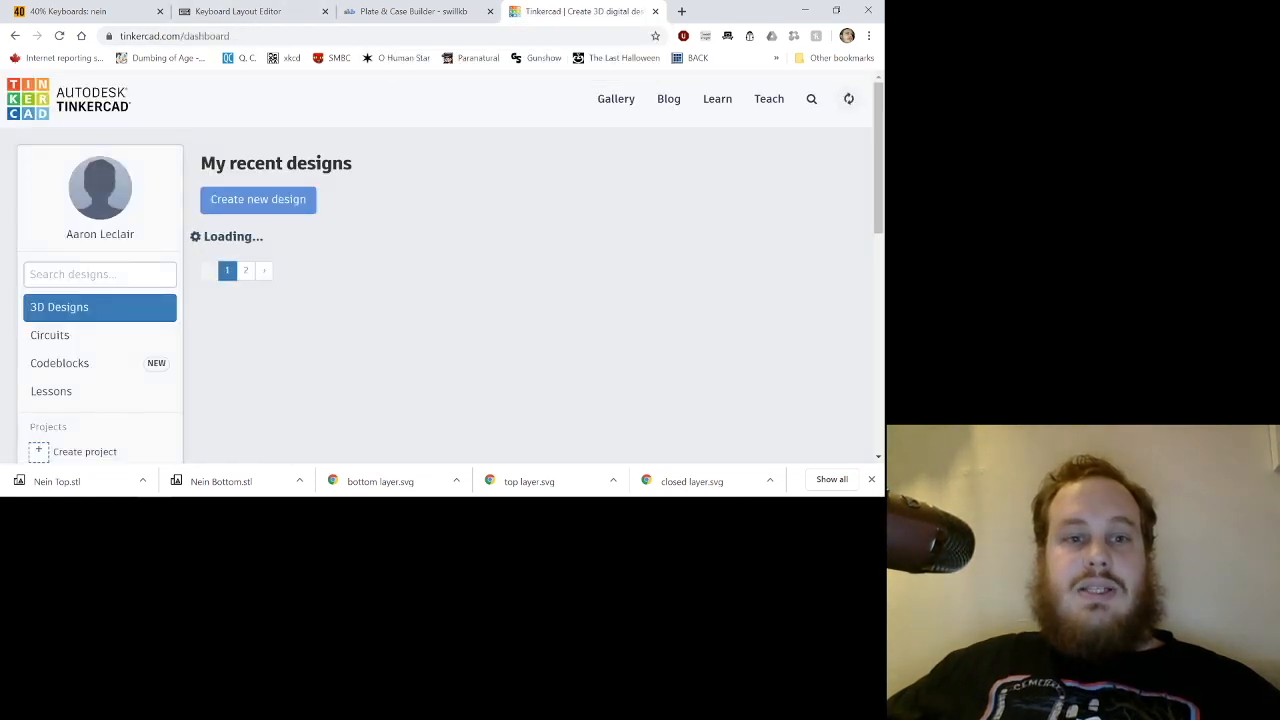
click(300, 205)
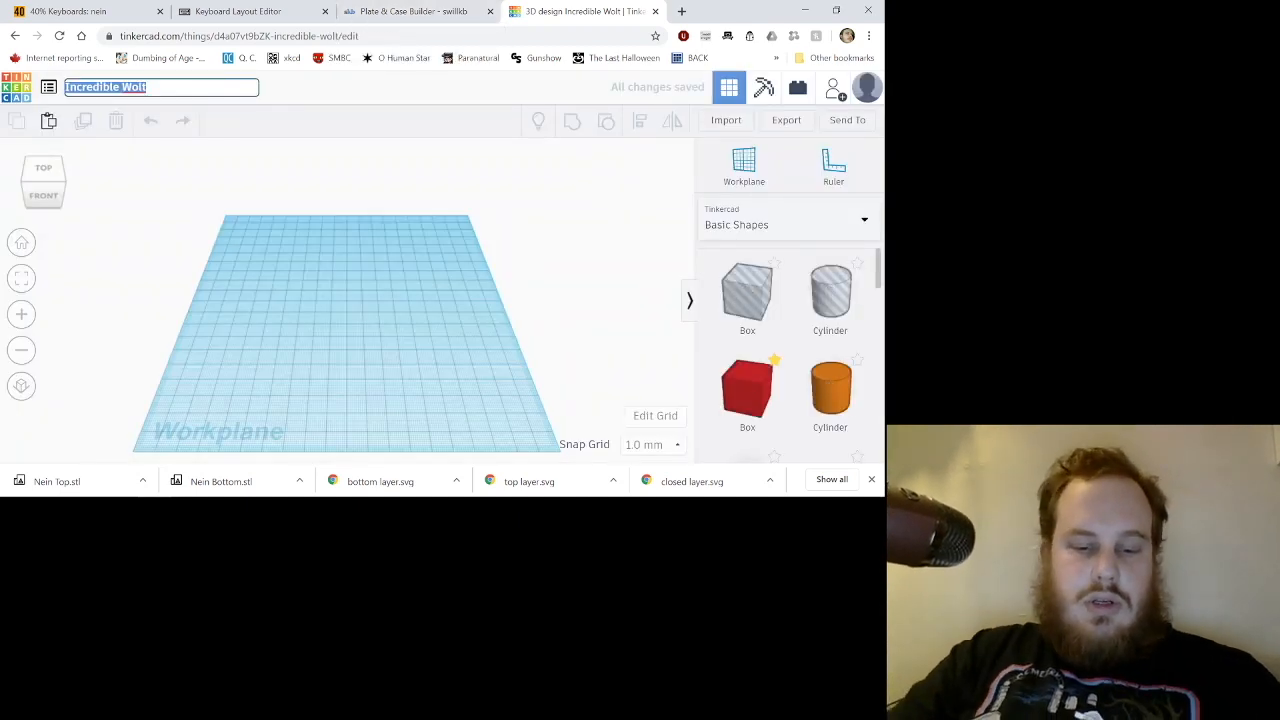
text(Nein)
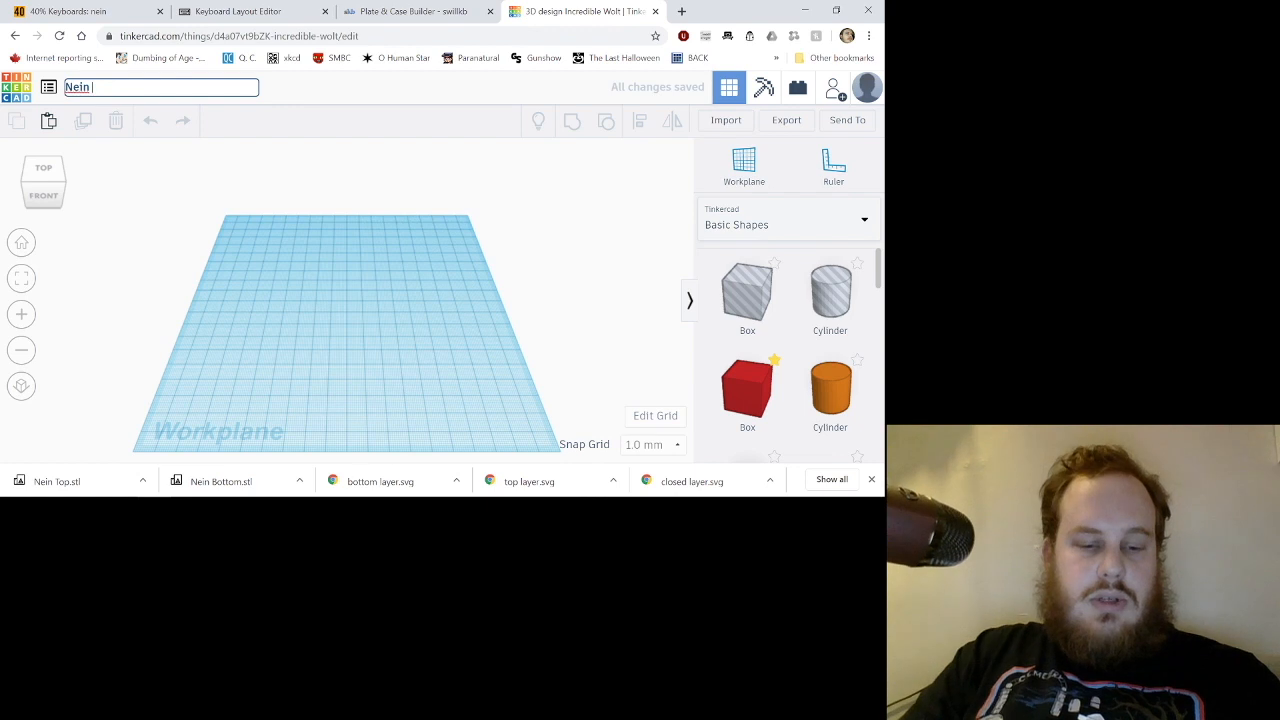
text( Botto)
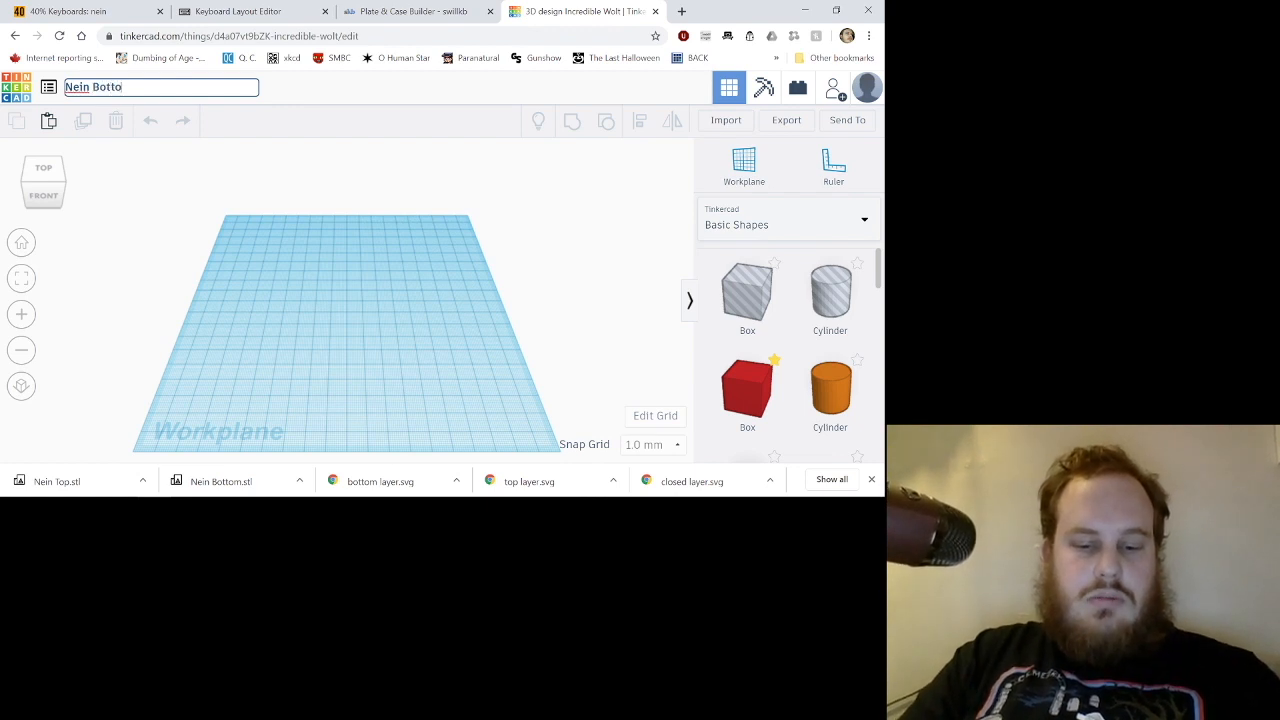
text(m Heatset)
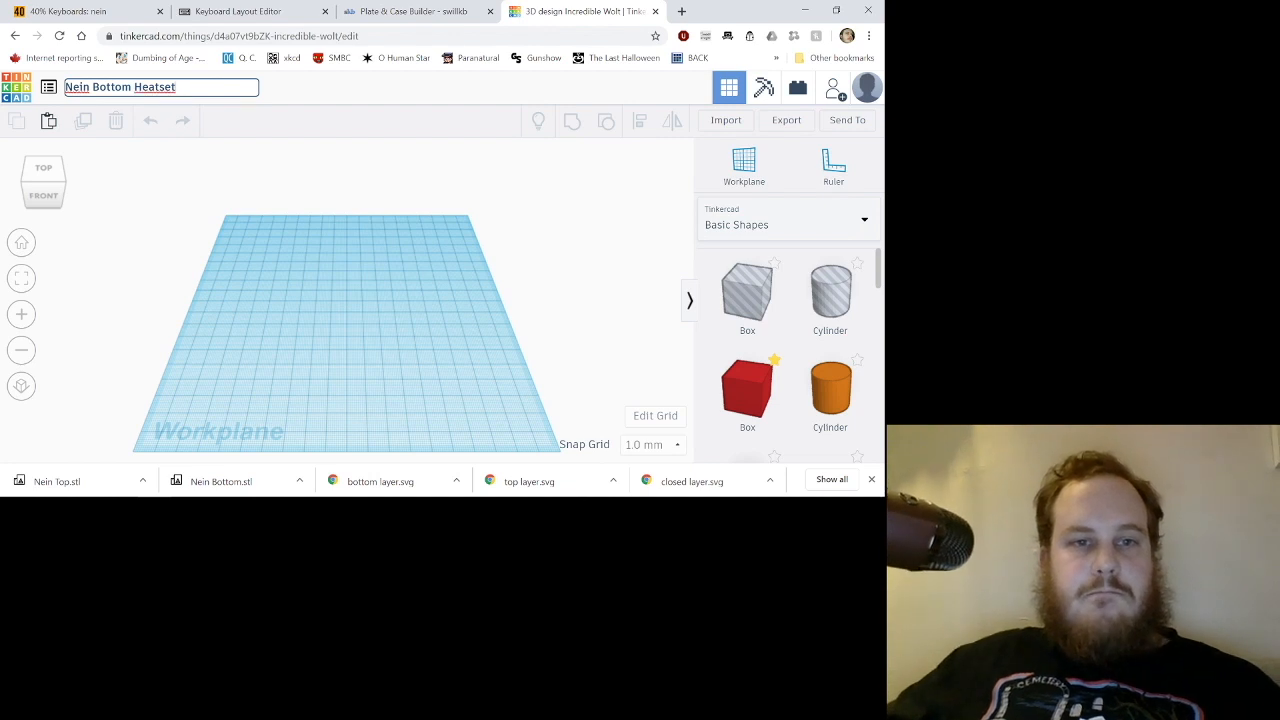
key(Return)
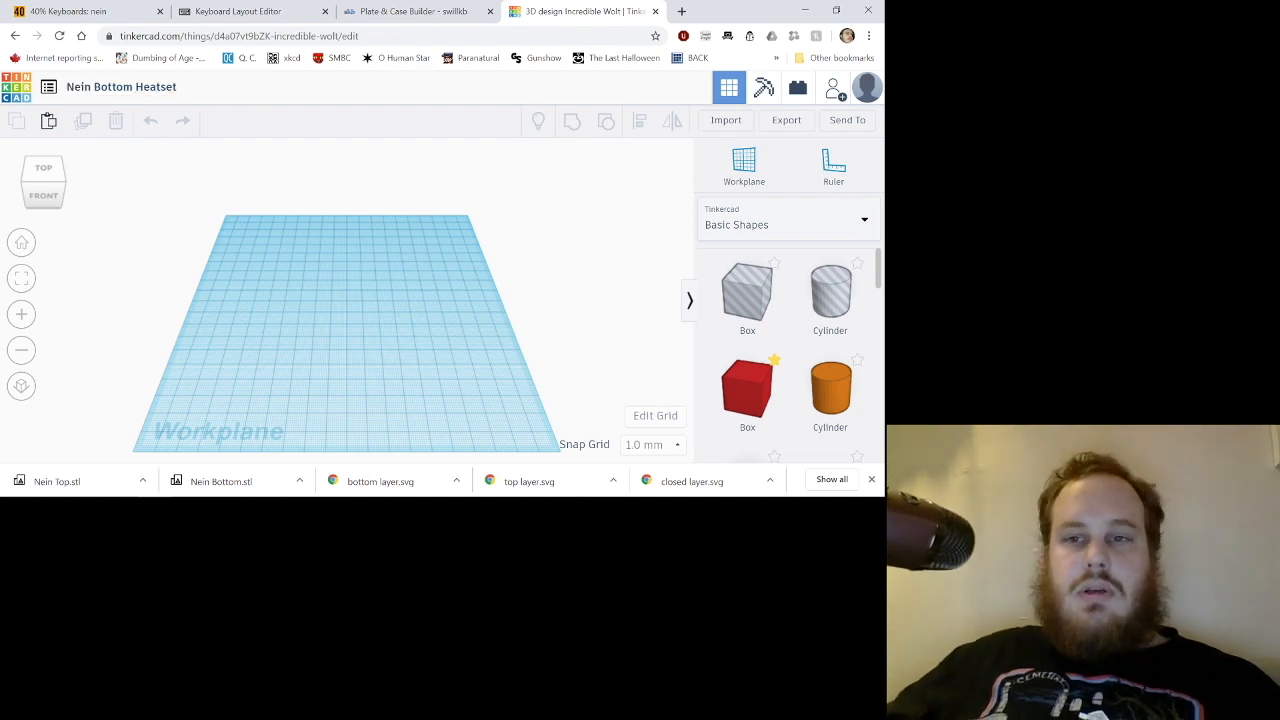
Switch to the Plate & Case Builder and set the mount hole size to 4.1 in the CAD details.
click(238, 11)
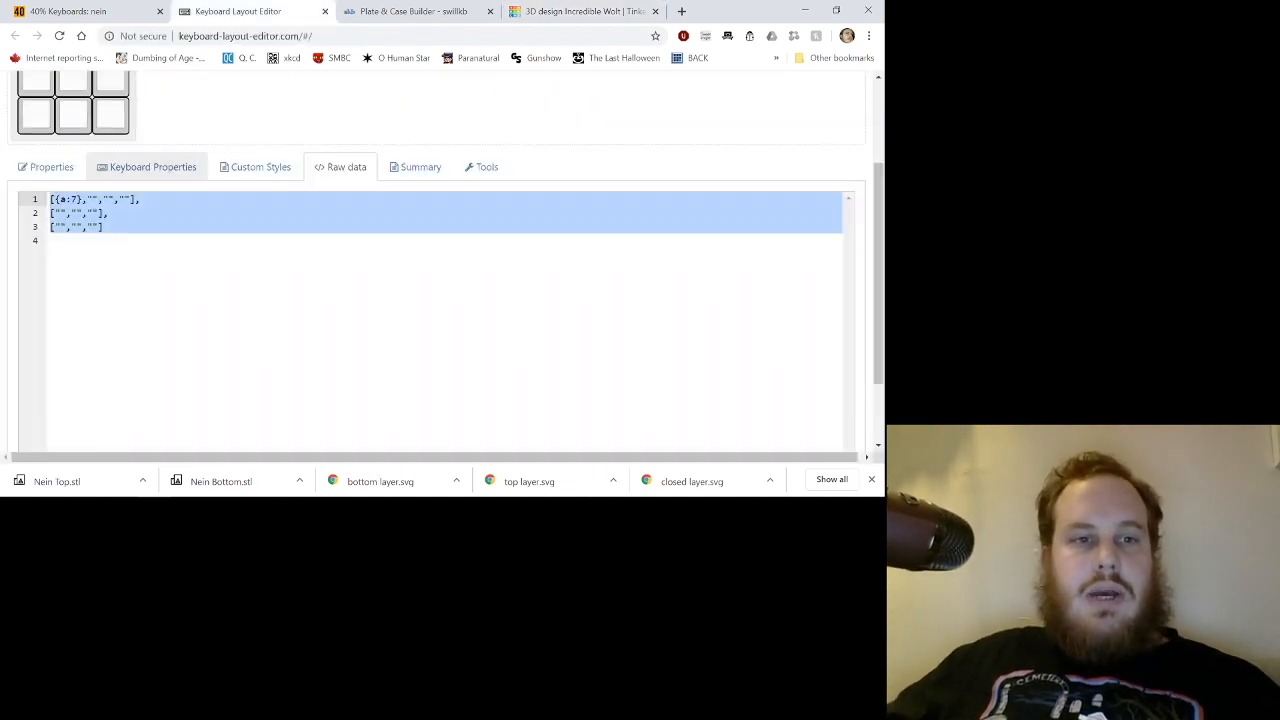
scroll(150, 165, up, 2)
click(410, 11)
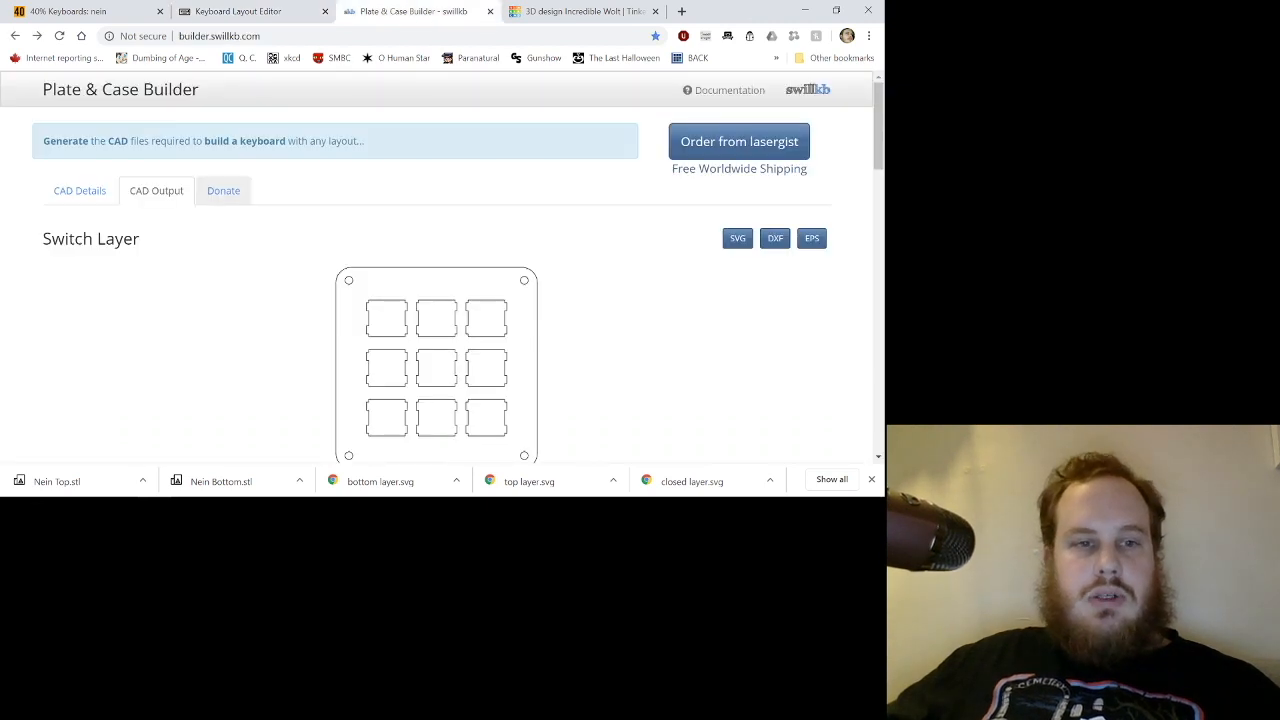
click(79, 190)
scroll(460, 280, down, 3)
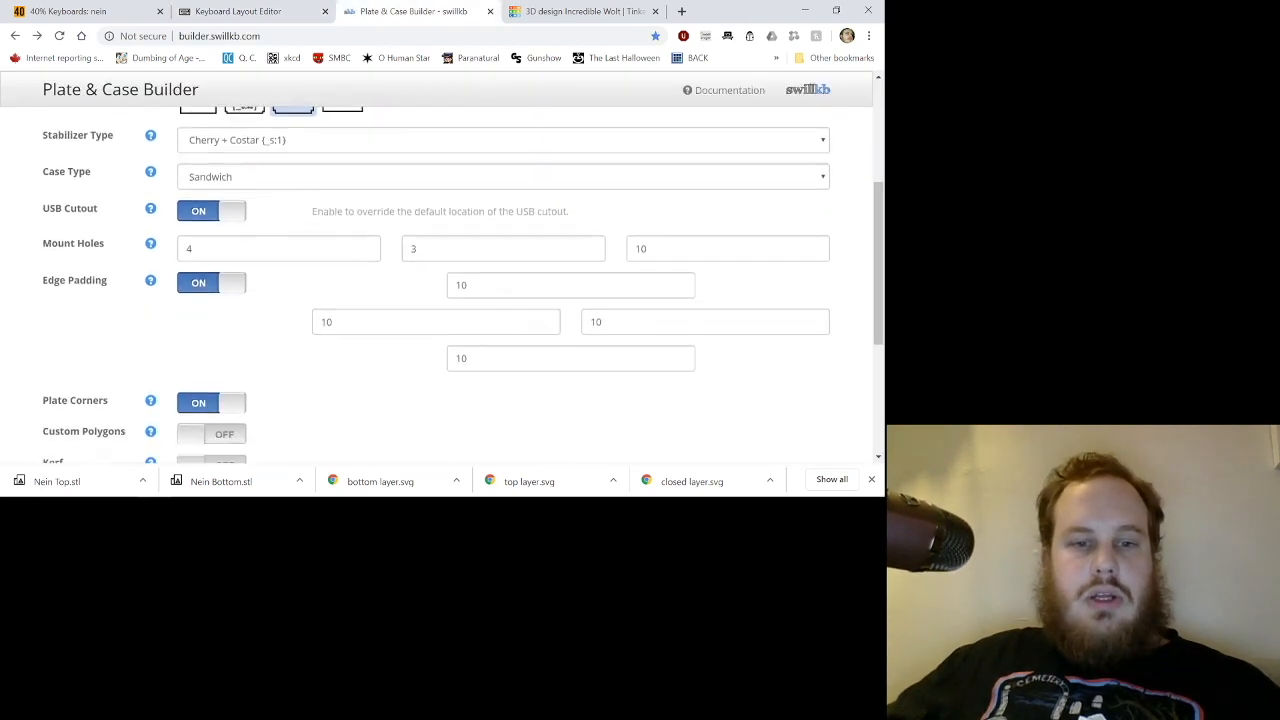
scroll(460, 280, up, 1)
click(414, 282)
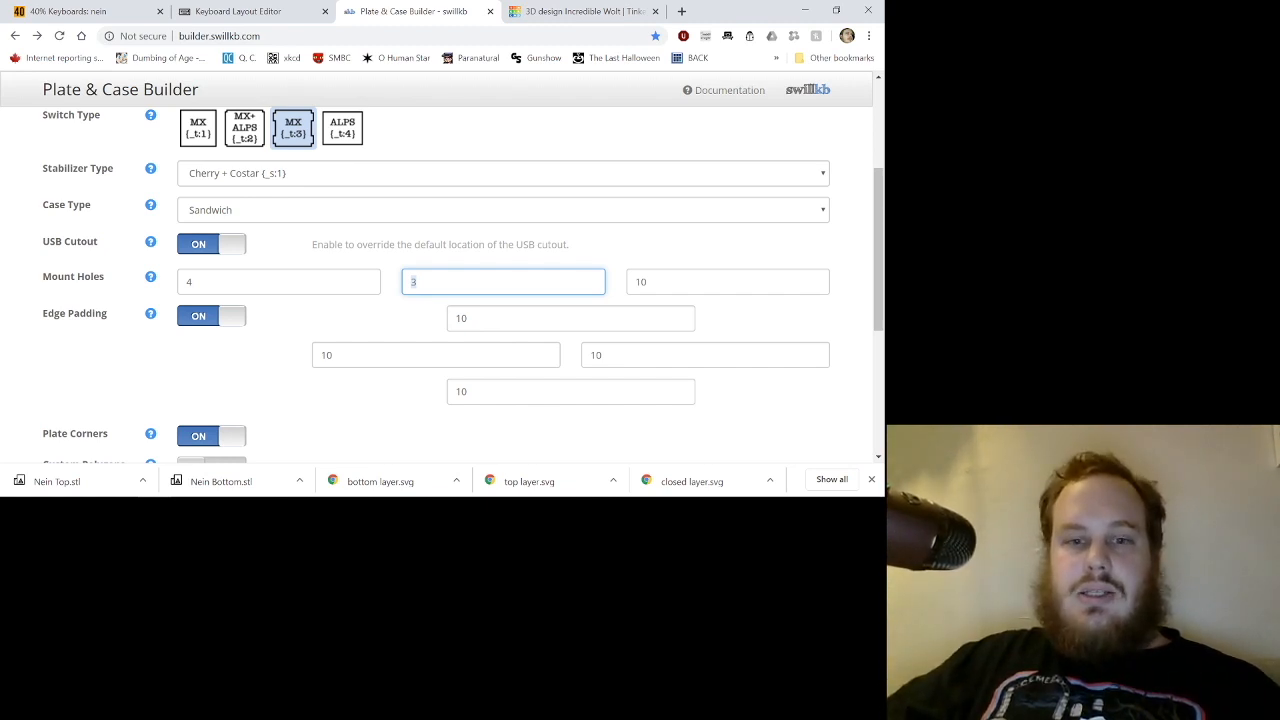
text(4.1)
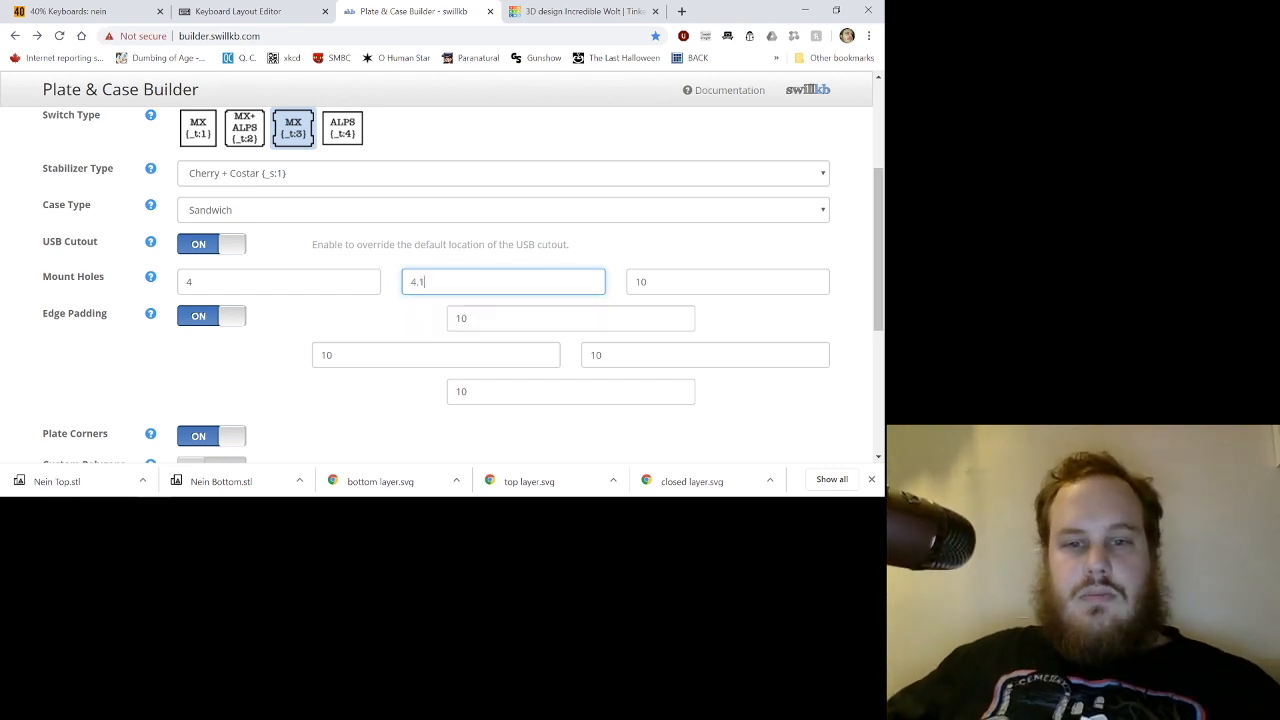
Generate the CAD drawings with the changed mount hole size.
scroll(470, 240, down, 2)
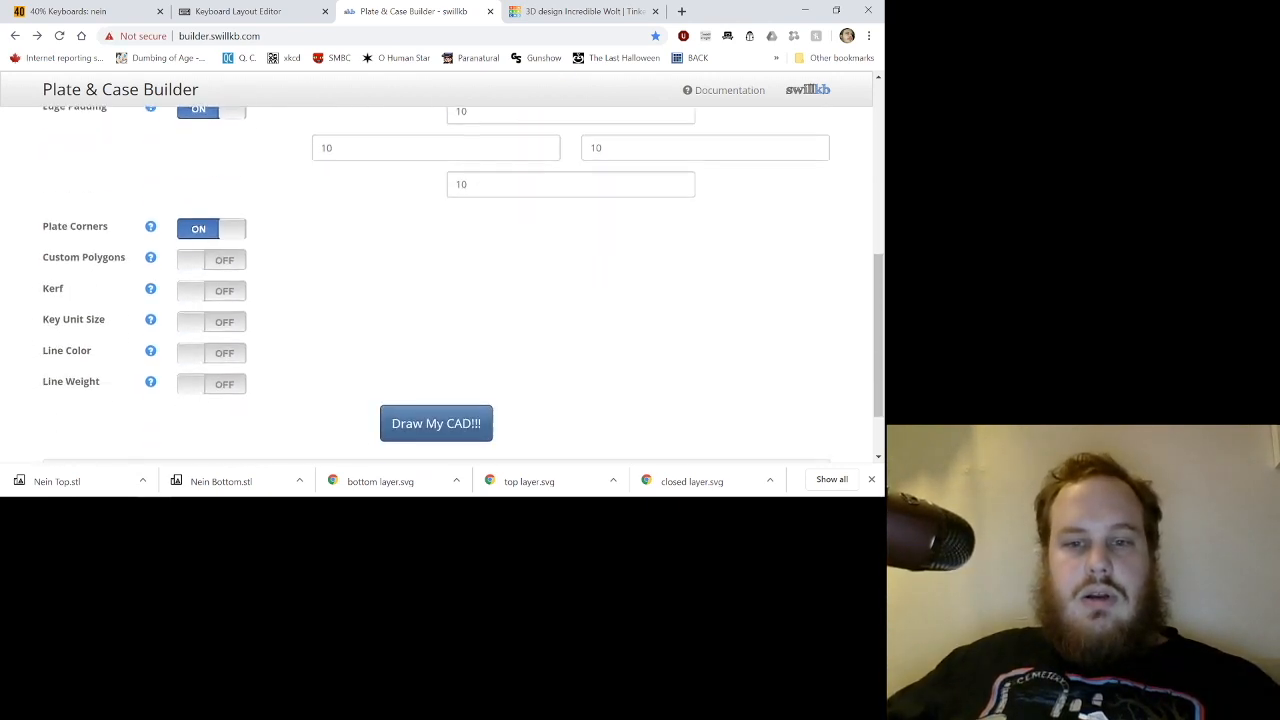
scroll(440, 285, up, 1)
scroll(440, 285, down, 2)
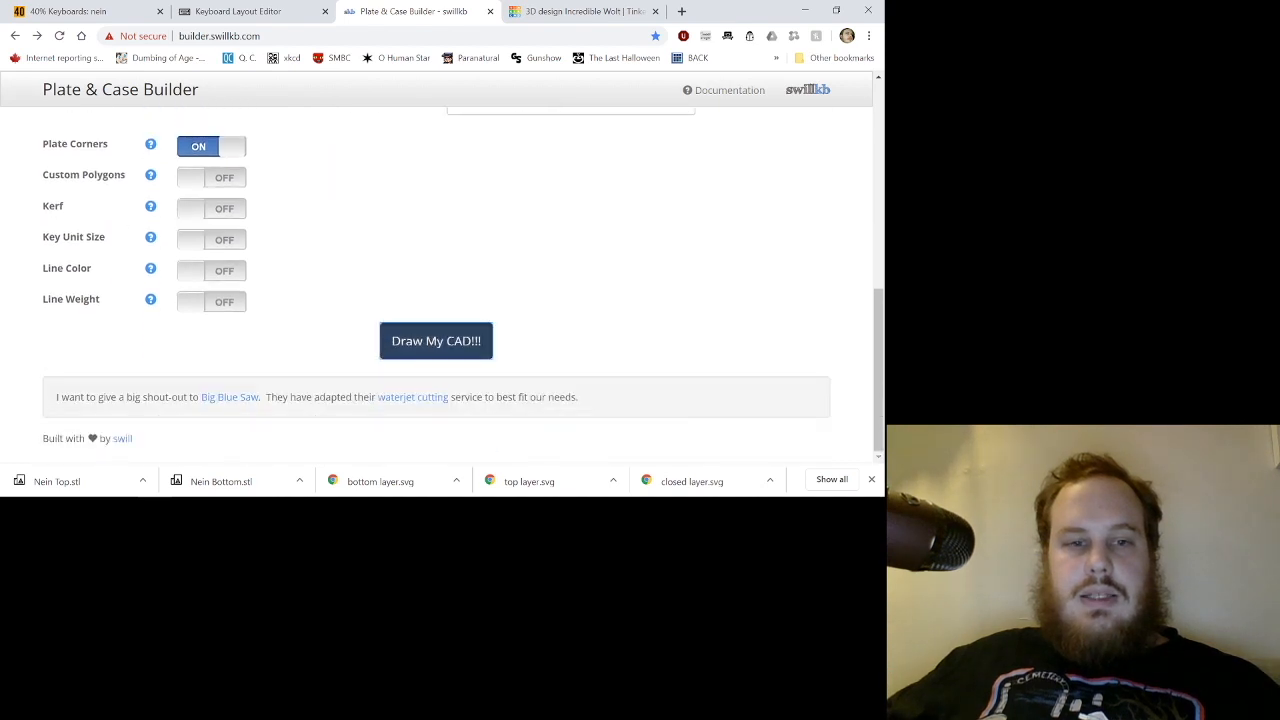
click(437, 340)
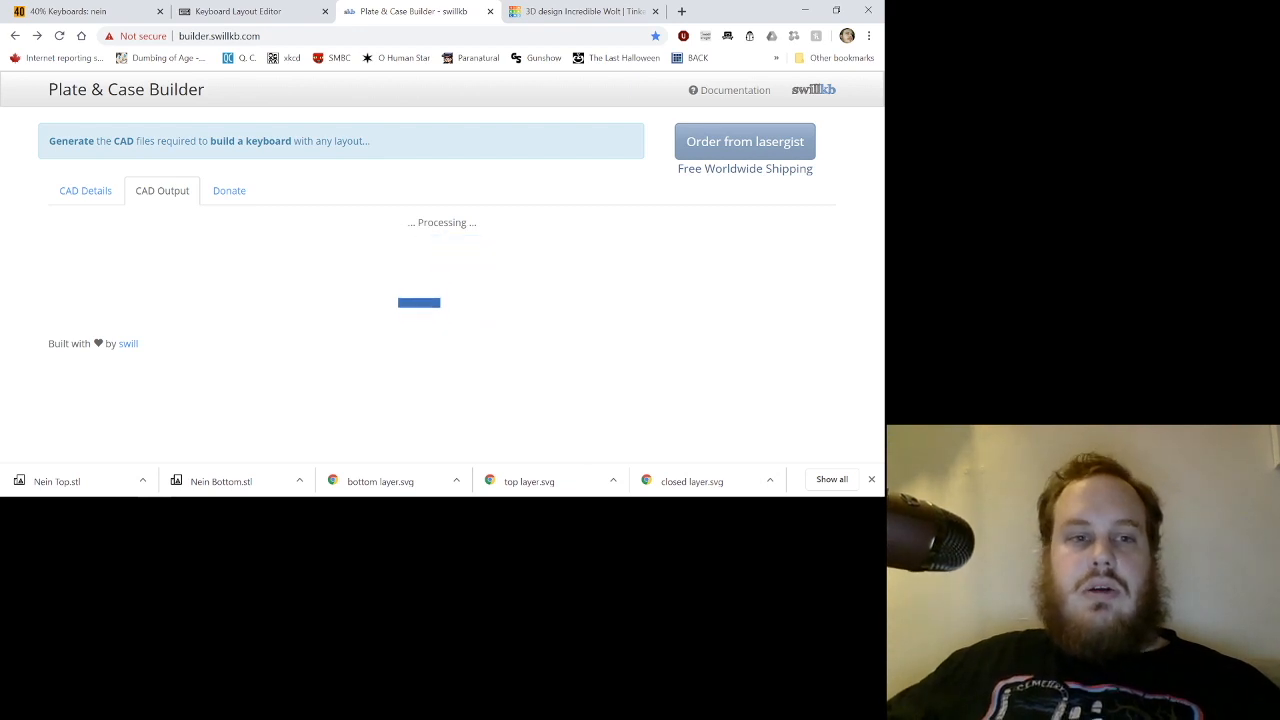
Open the SVG of the Open Layer in a new tab and check the Bottom Layer drawing.
scroll(440, 285, down, 10)
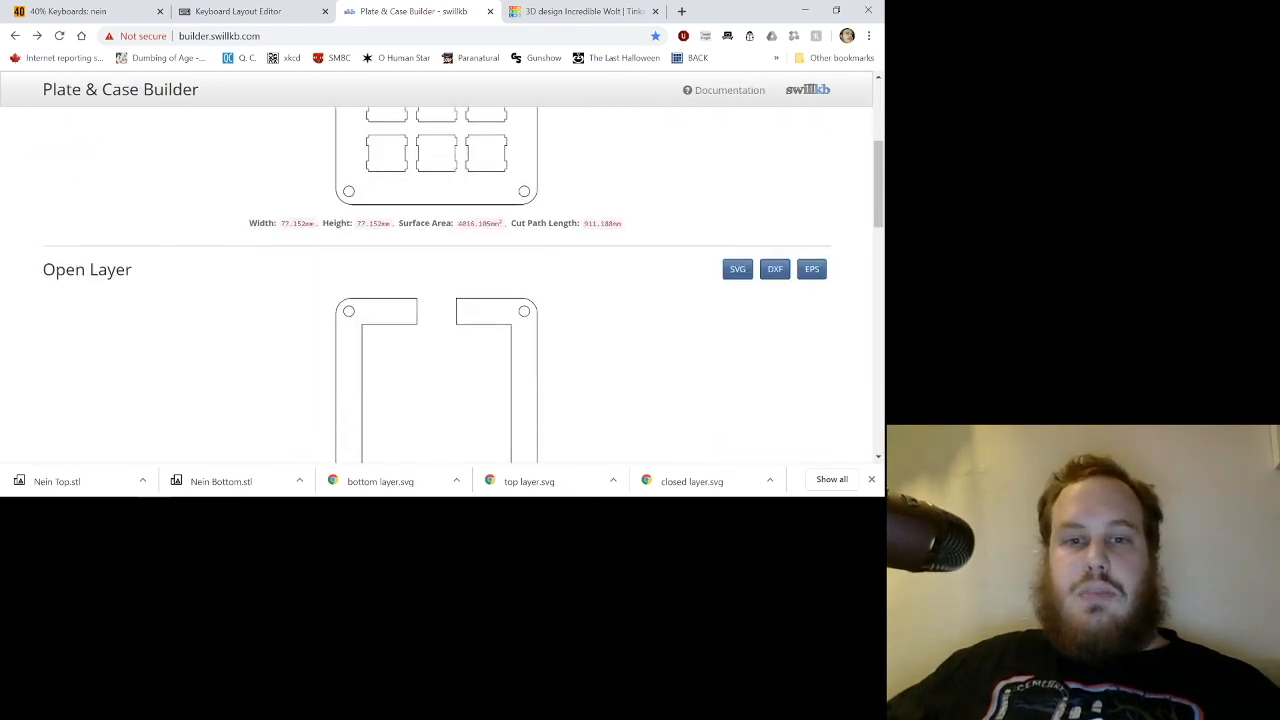
scroll(440, 285, down, 6)
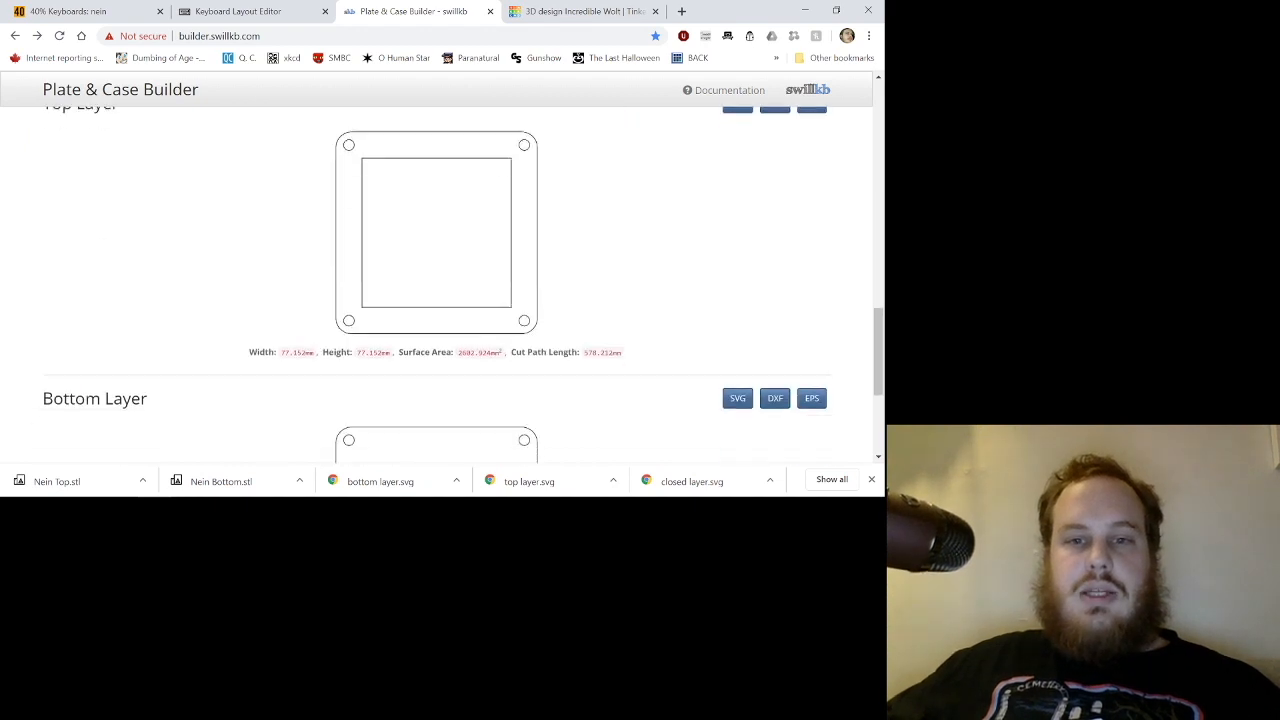
scroll(440, 285, up, 8)
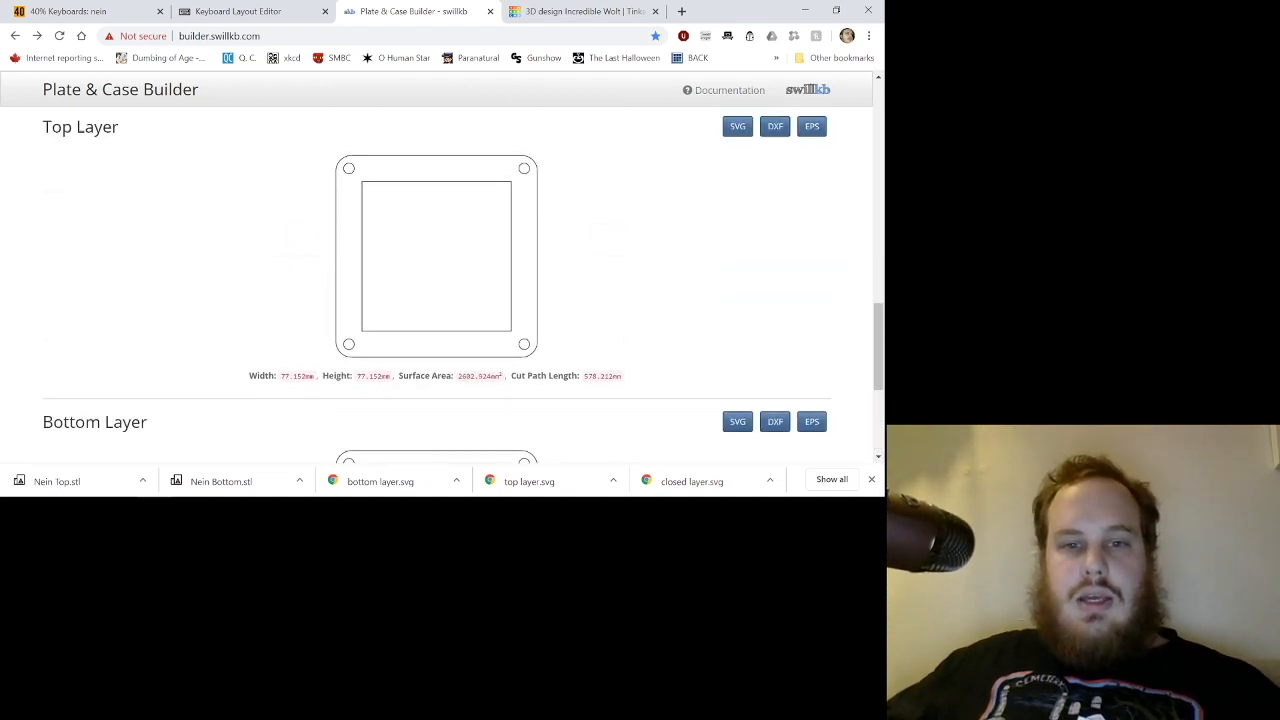
scroll(440, 285, down, 2)
scroll(440, 285, up, 7)
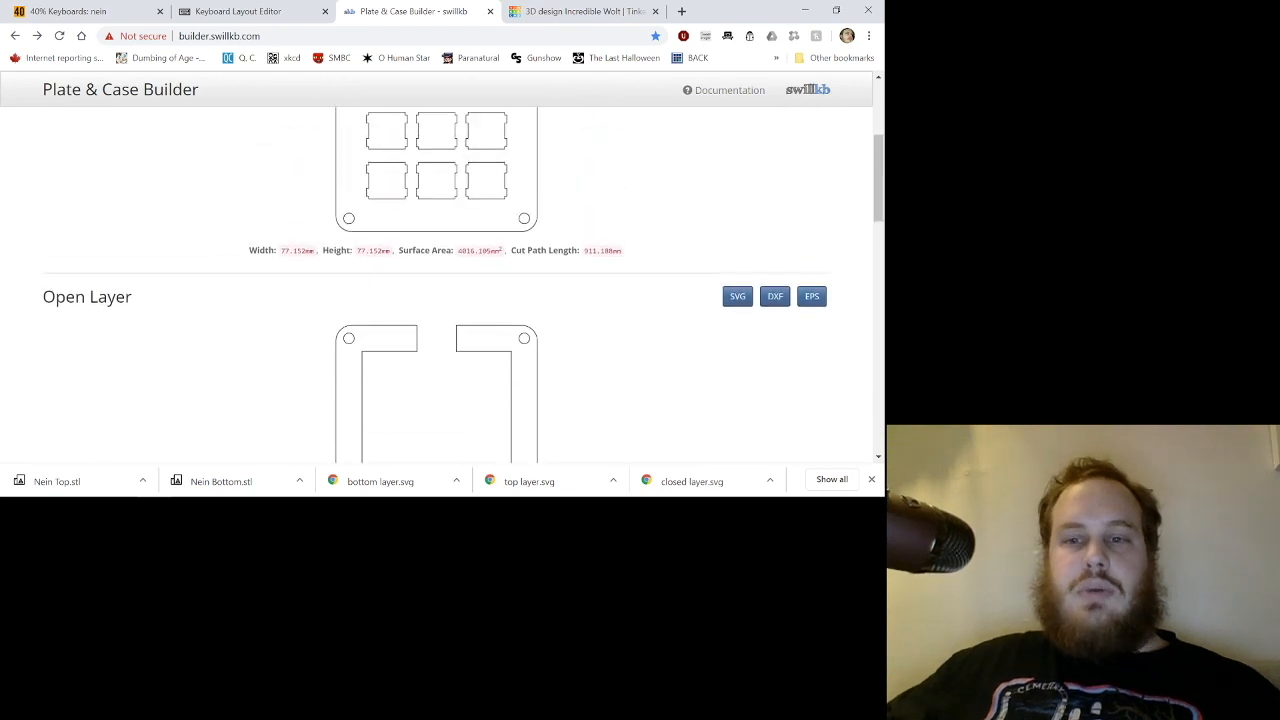
click(737, 296)
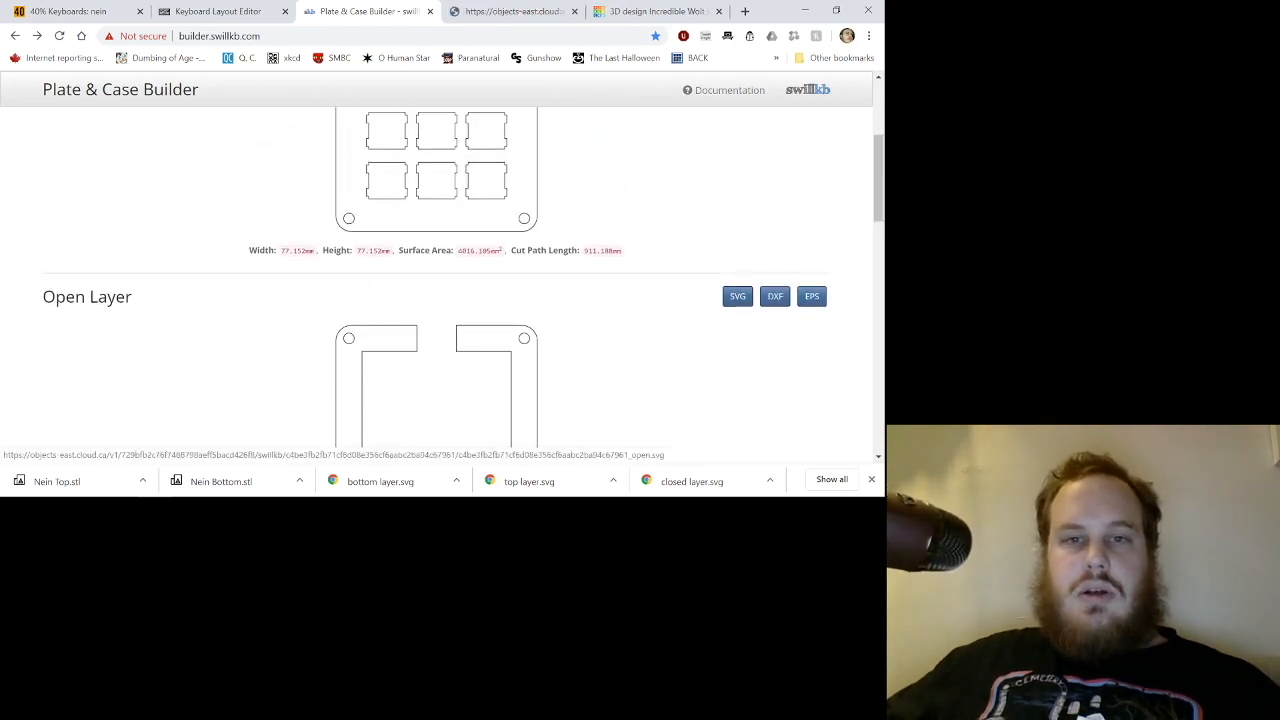
scroll(440, 285, down, 7)
scroll(440, 285, down, 1)
scroll(440, 285, down, 3)
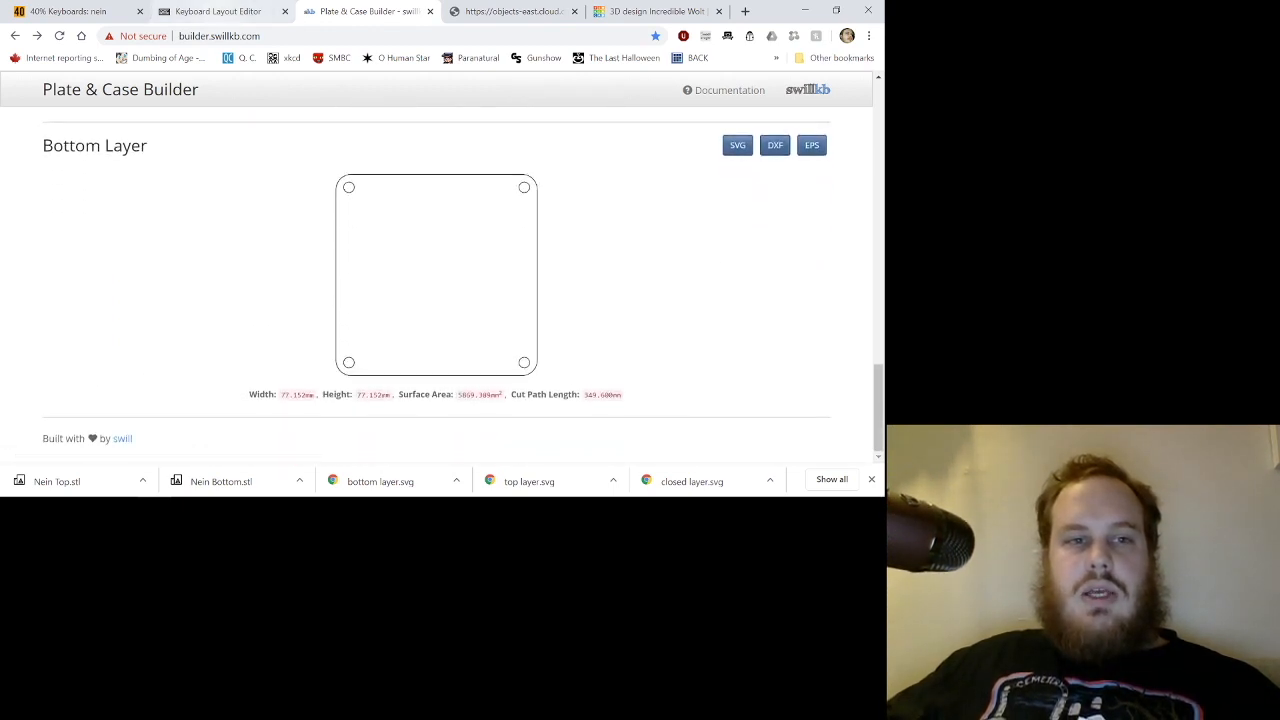
Clear the number of mount holes in the CAD details and redraw the CAD files.
click(218, 11)
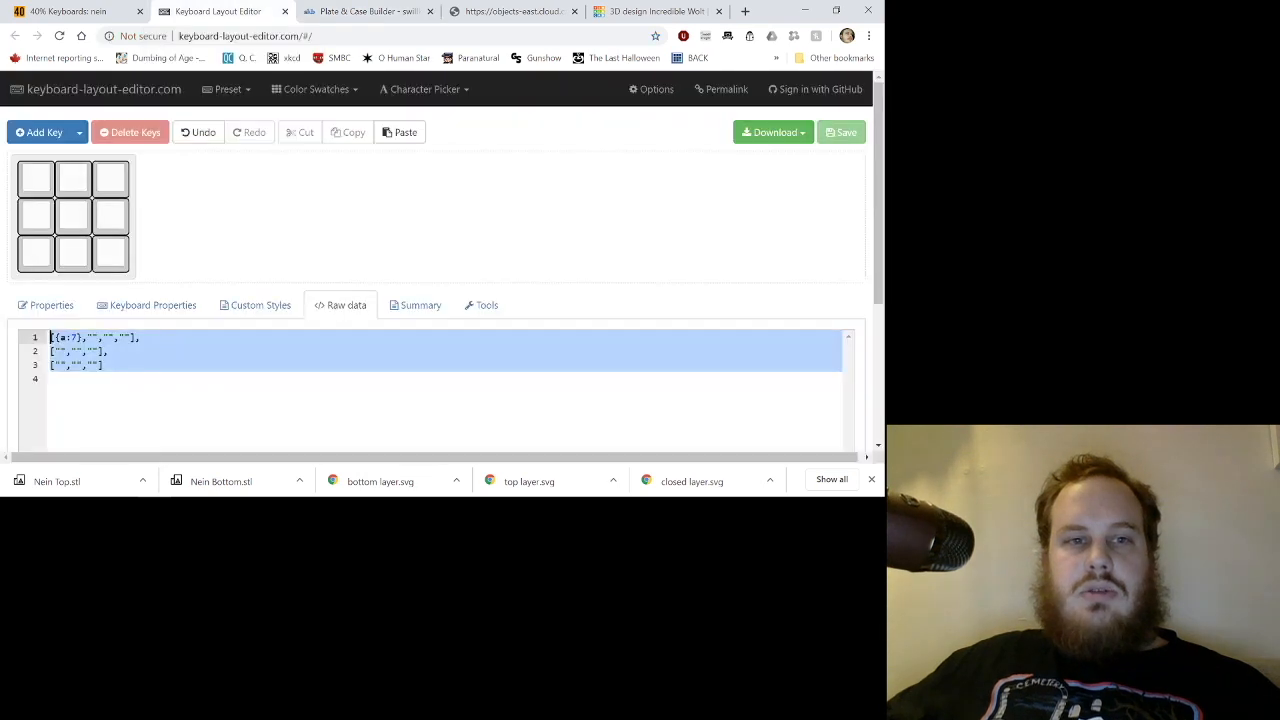
click(368, 11)
scroll(440, 285, up, 11)
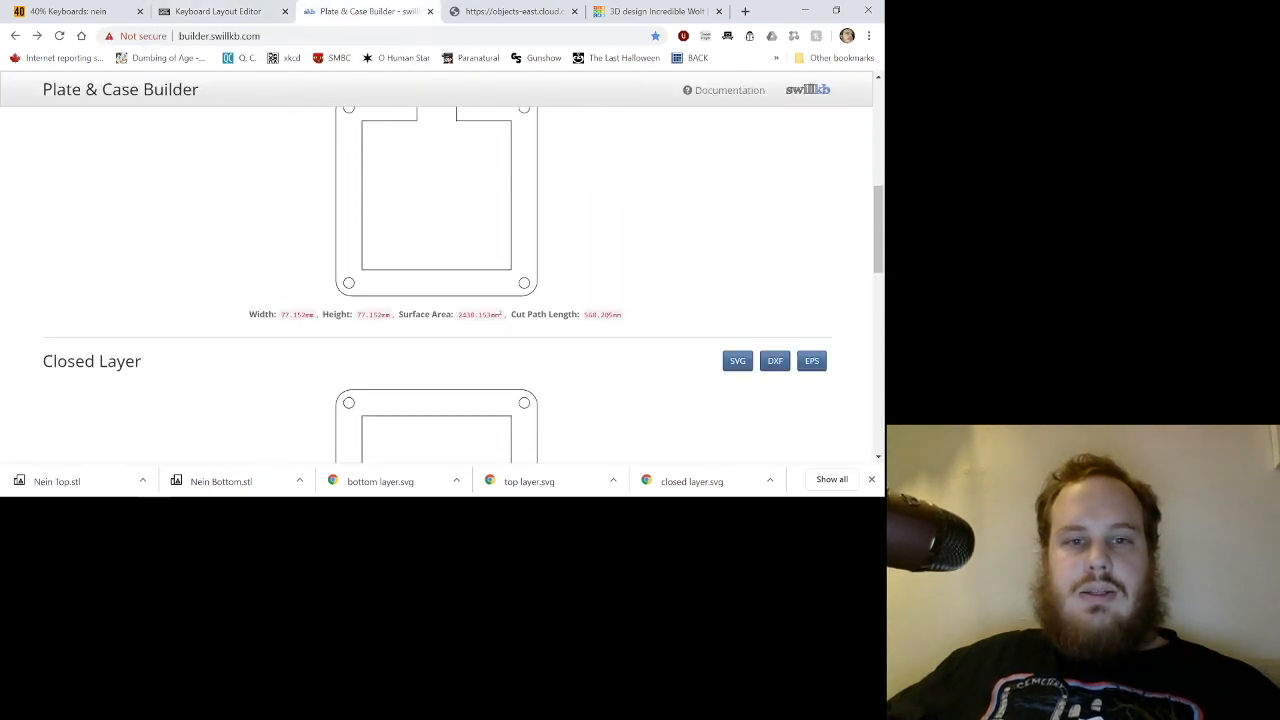
scroll(440, 285, up, 5)
click(80, 190)
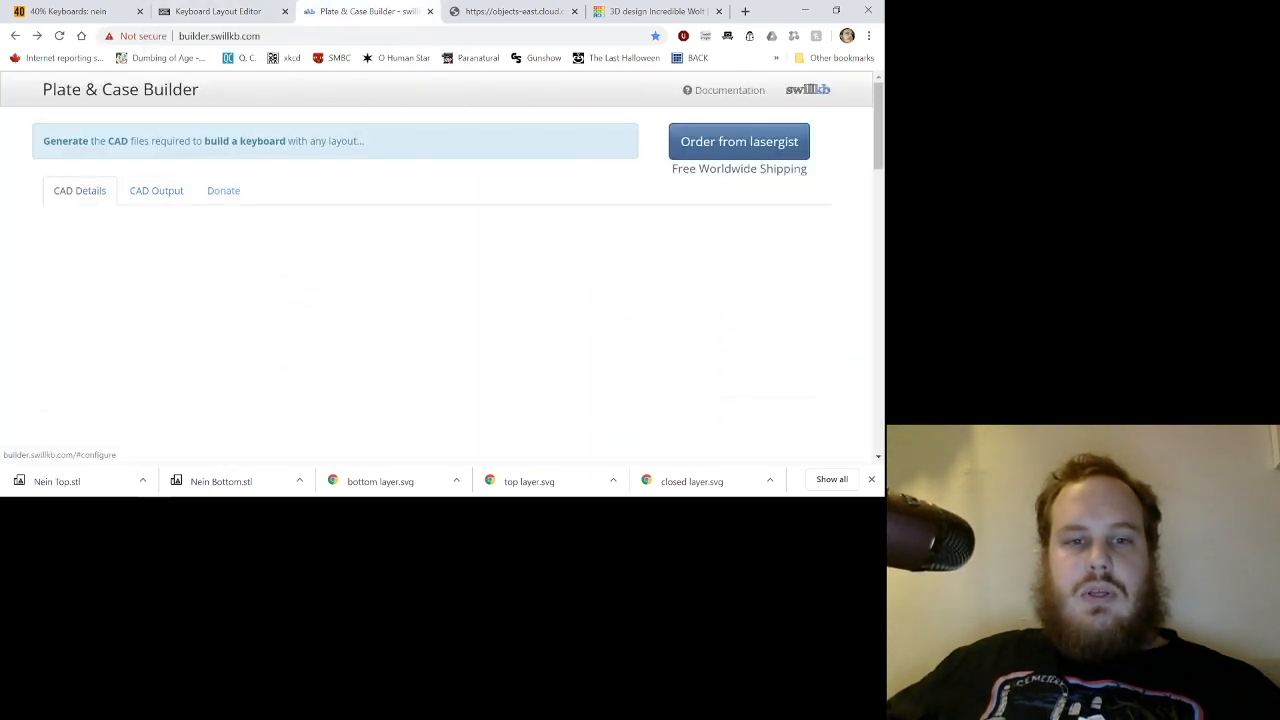
scroll(440, 285, down, 4)
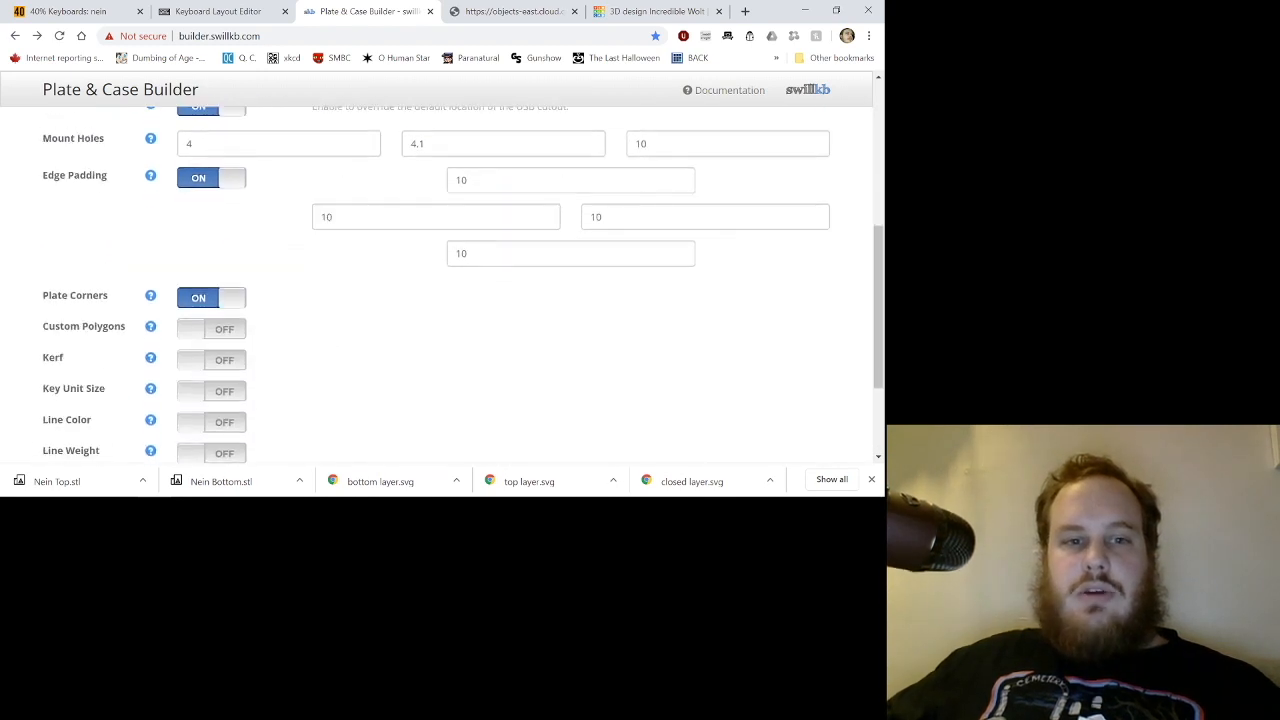
scroll(503, 285, up, 2)
drag(428, 283, 419, 283)
click(193, 282)
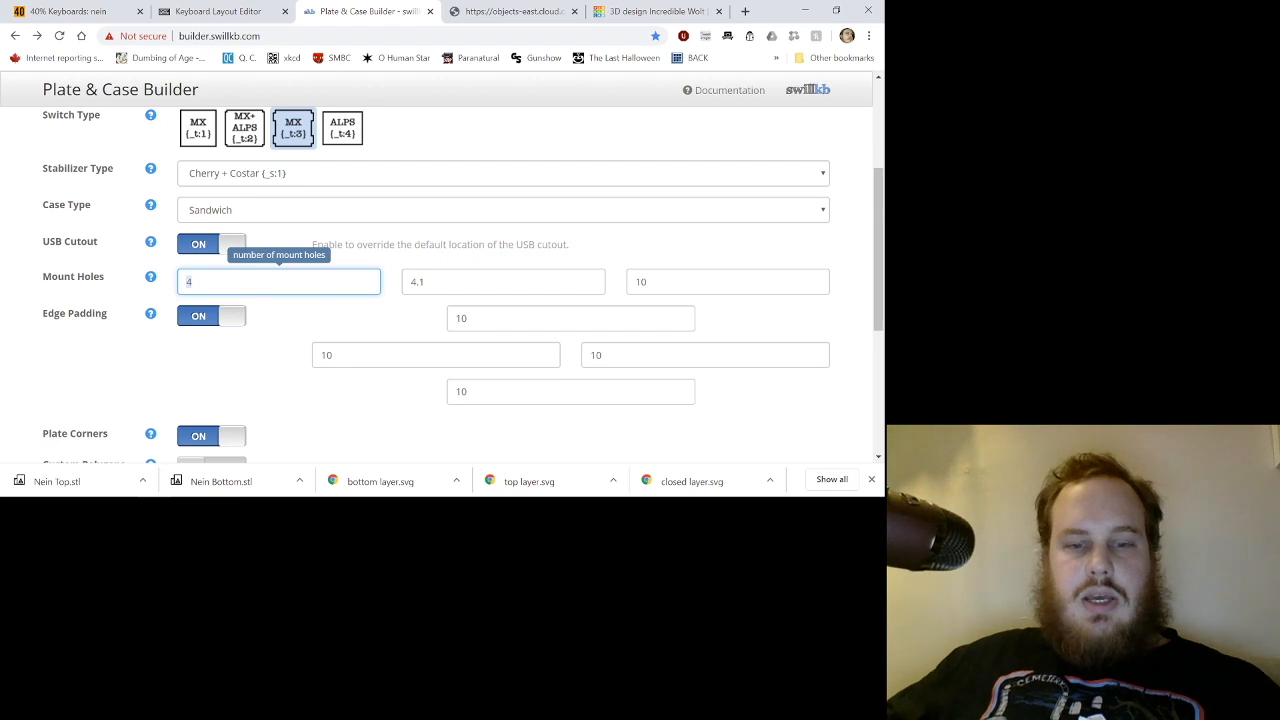
key(BackSpace)
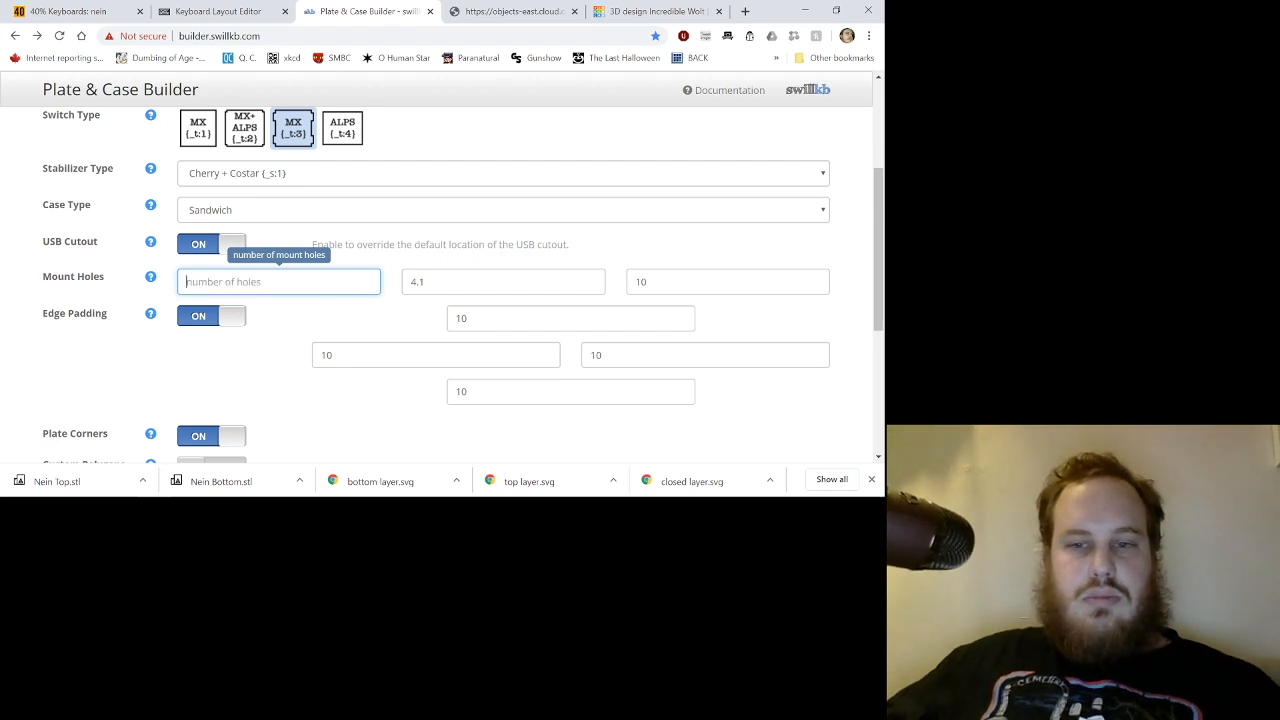
scroll(436, 300, down, 5)
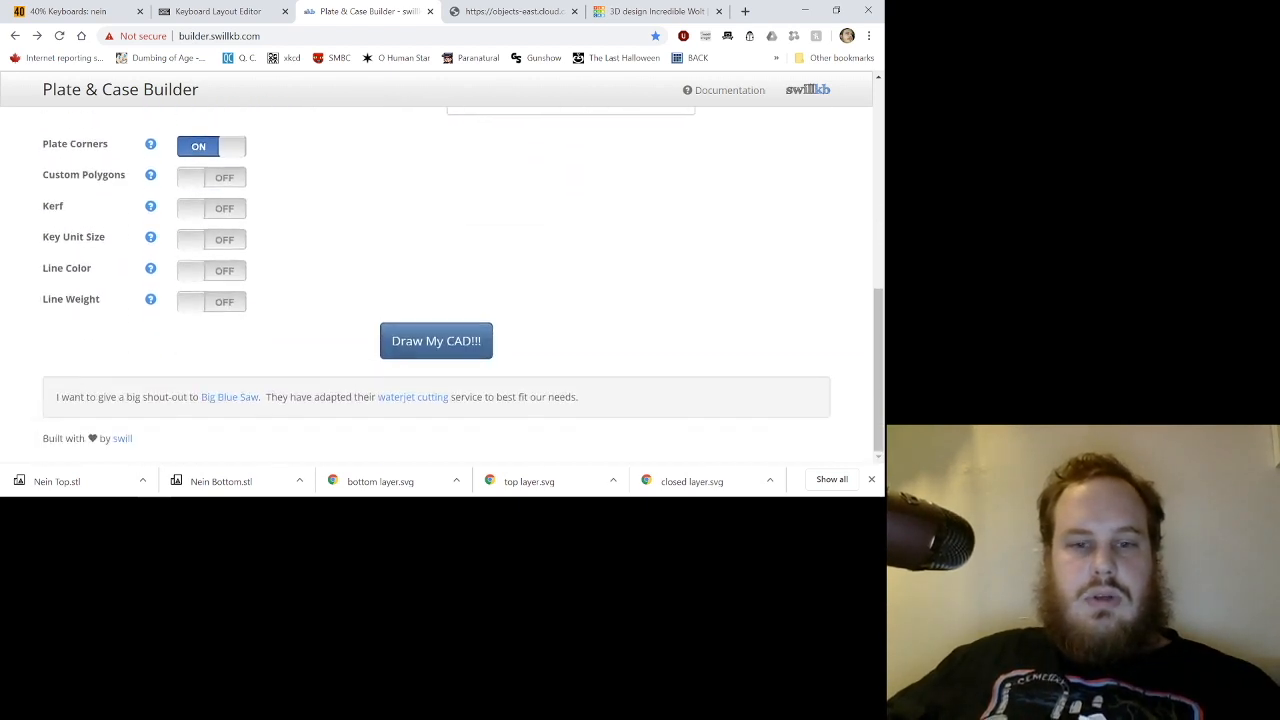
click(436, 341)
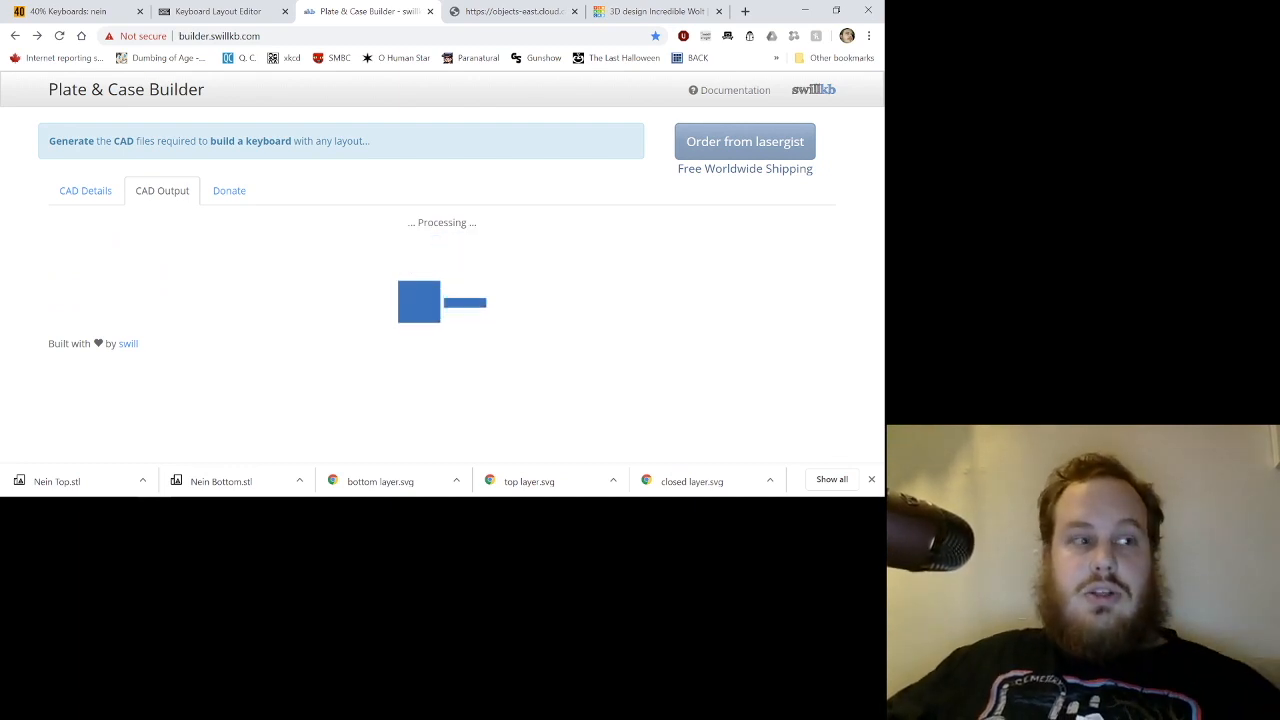
Examine the regenerated layer drawings from the Switch Layer through to the Bottom Layer.
scroll(440, 280, down, 12)
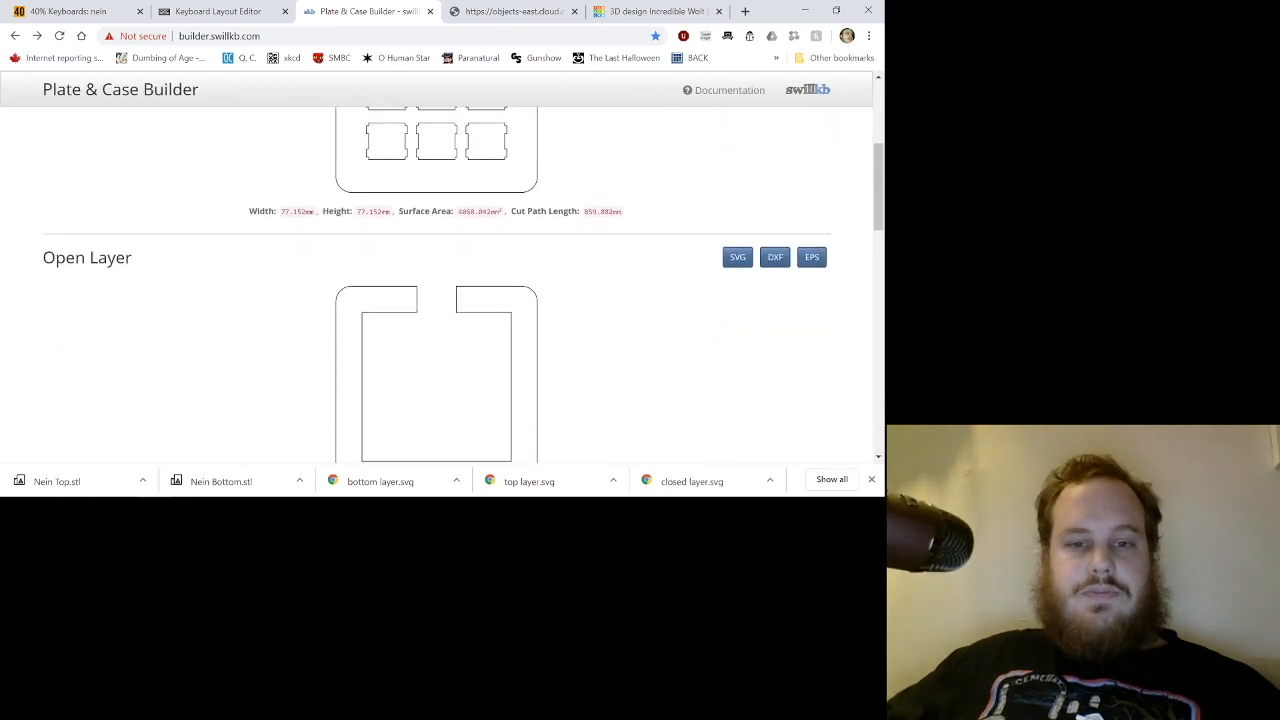
scroll(437, 285, down, 1)
scroll(437, 285, up, 10)
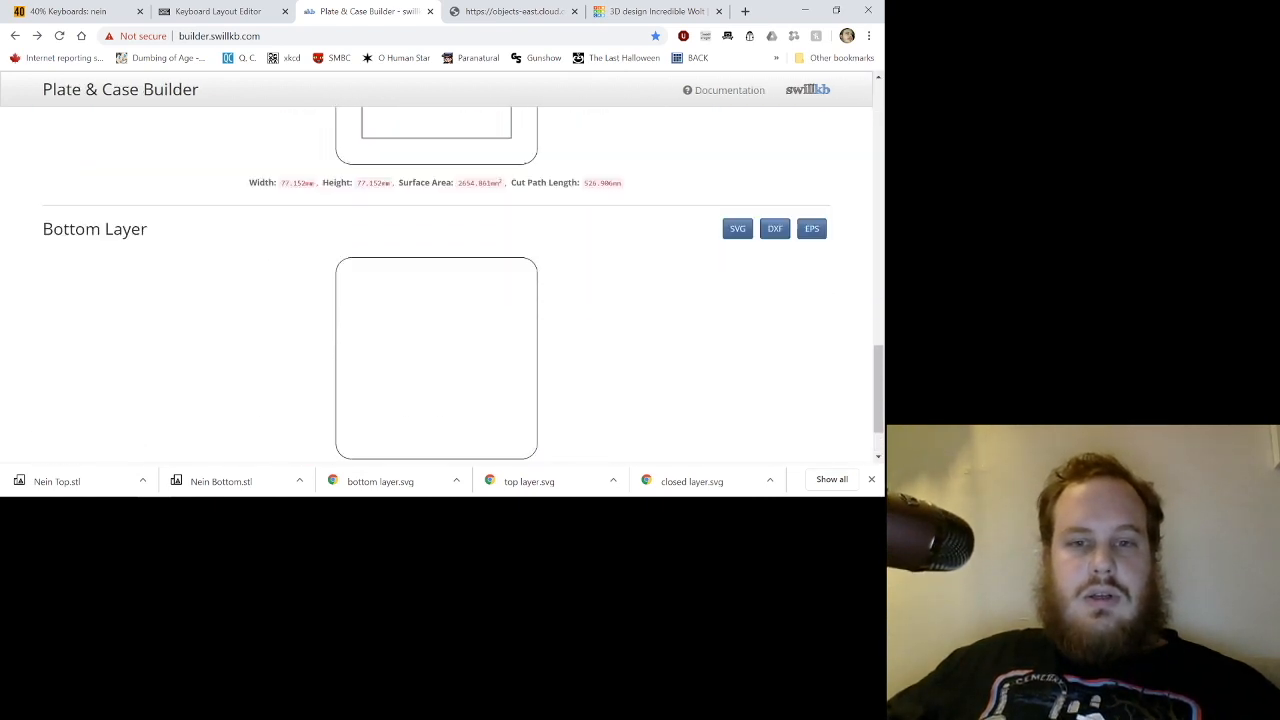
scroll(437, 285, up, 3)
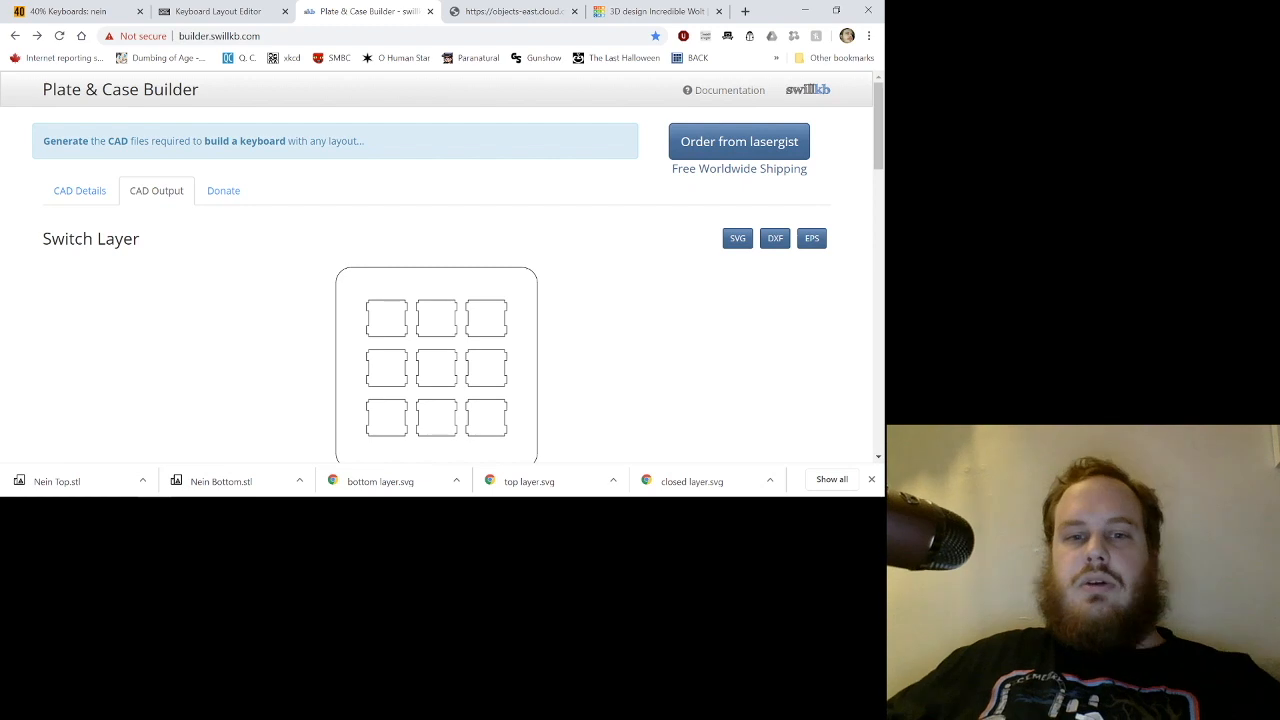
scroll(437, 285, down, 4)
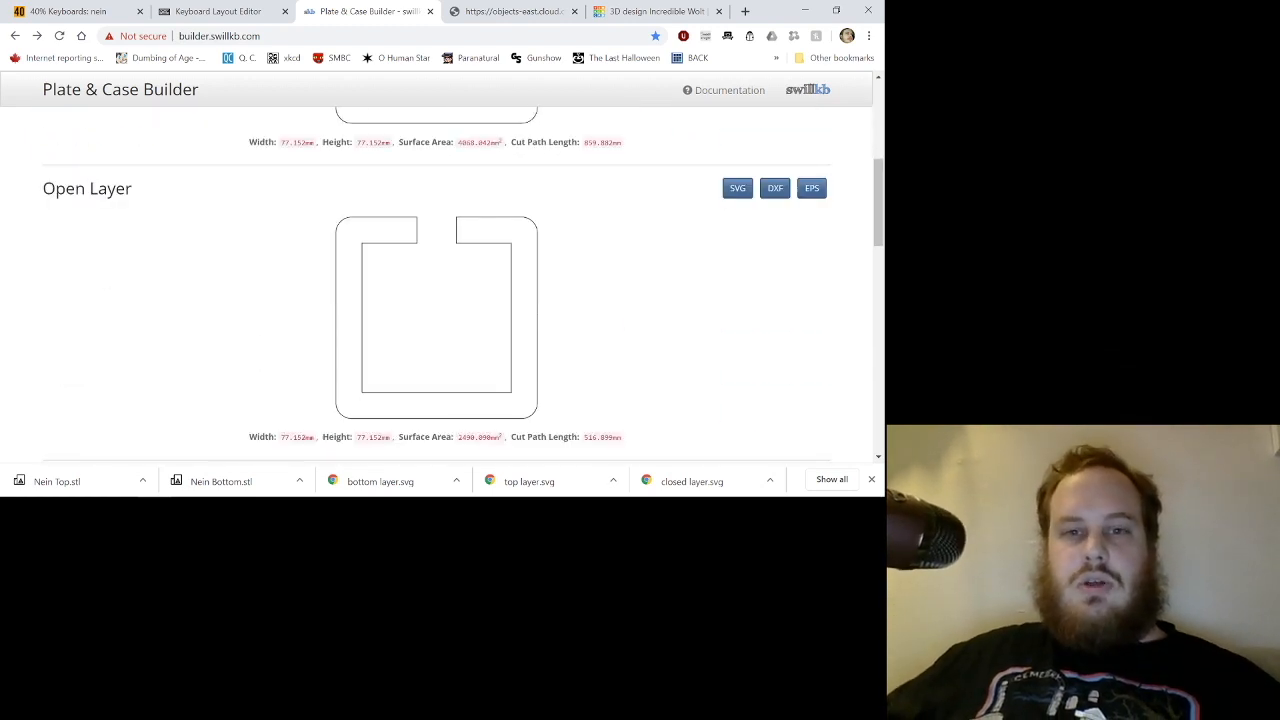
scroll(437, 285, up, 3)
scroll(437, 285, down, 2)
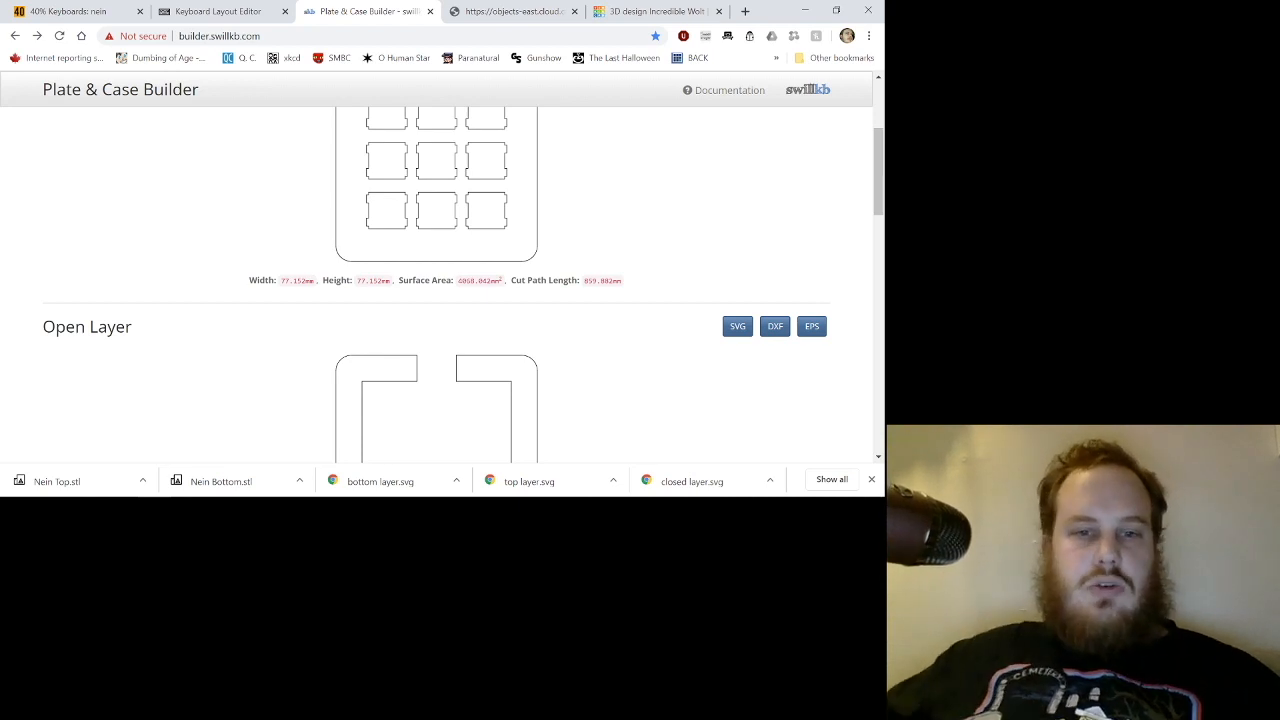
scroll(437, 285, down, 15)
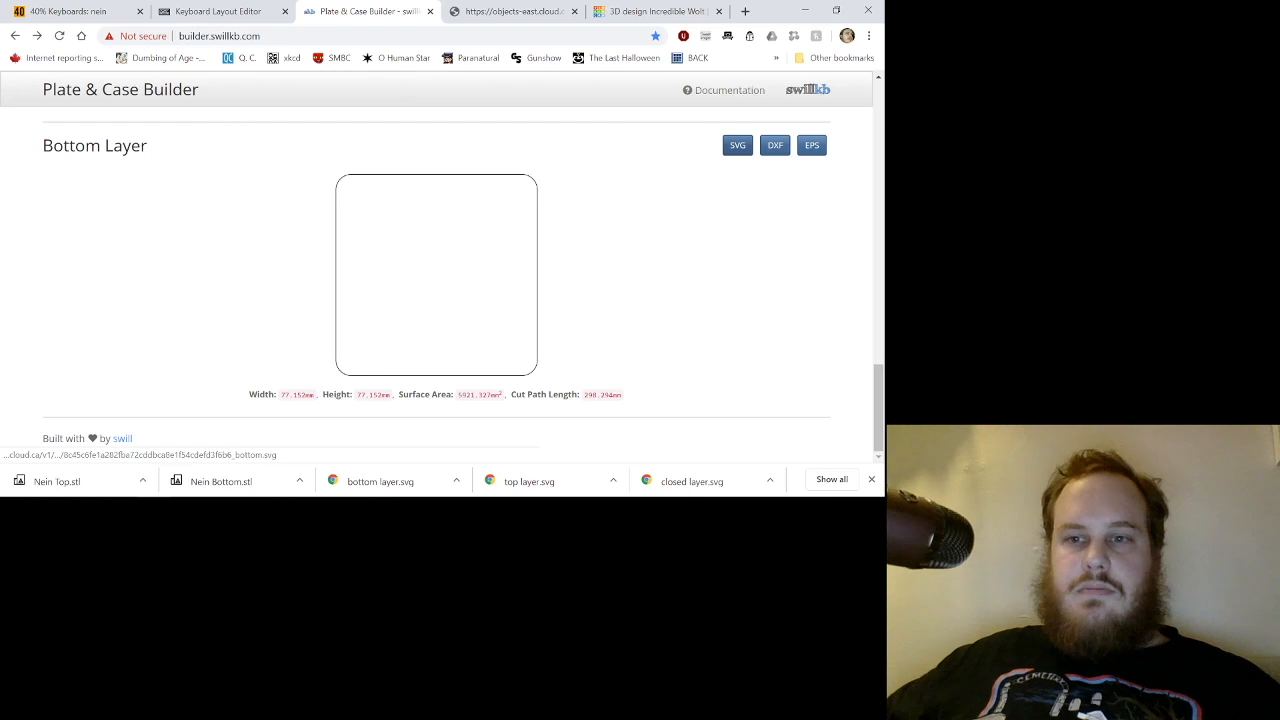
Open the Bottom Layer SVG in a new tab, and save the open layer drawing as open layer heatset.svg in Nein plates.
click(737, 145)
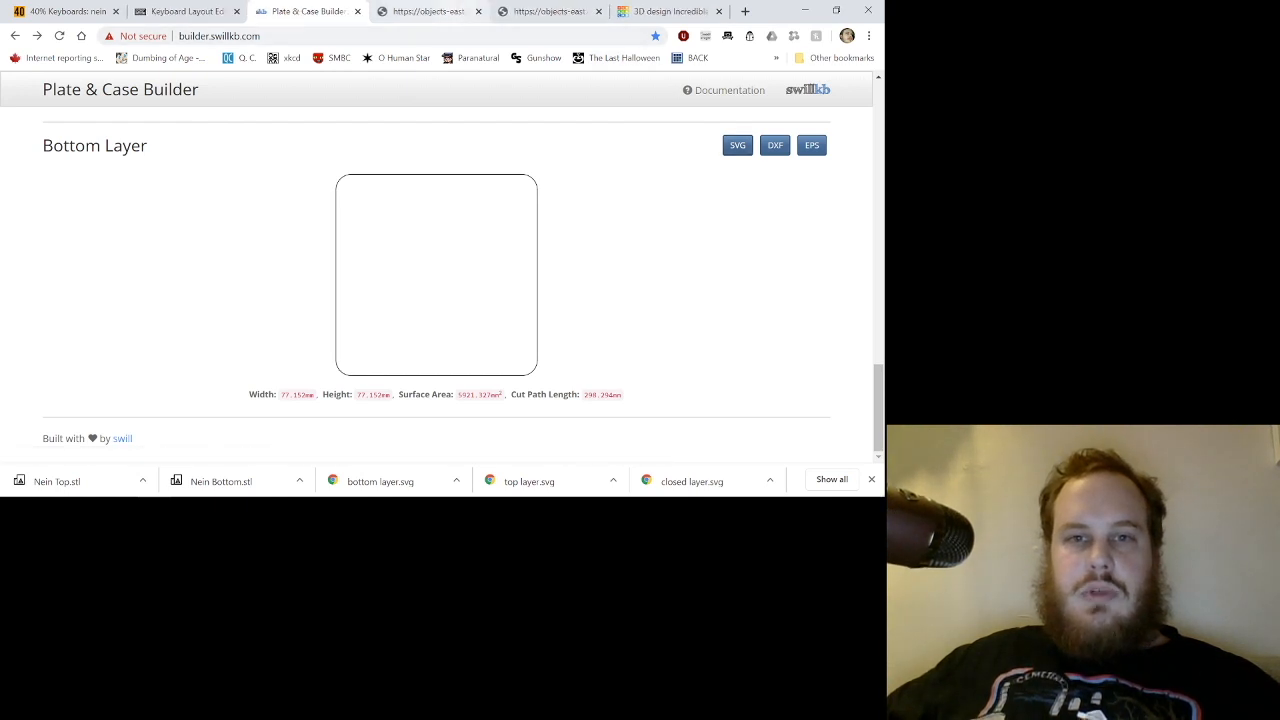
click(429, 12)
right_click(185, 171)
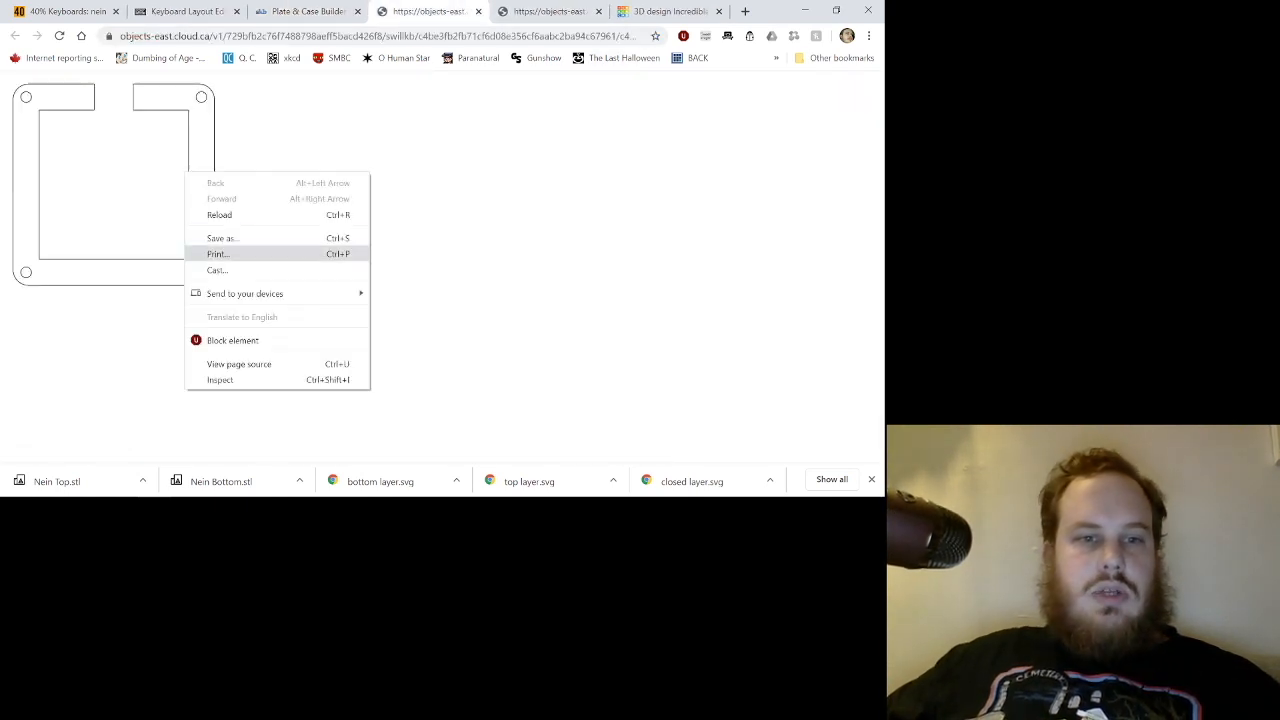
click(222, 238)
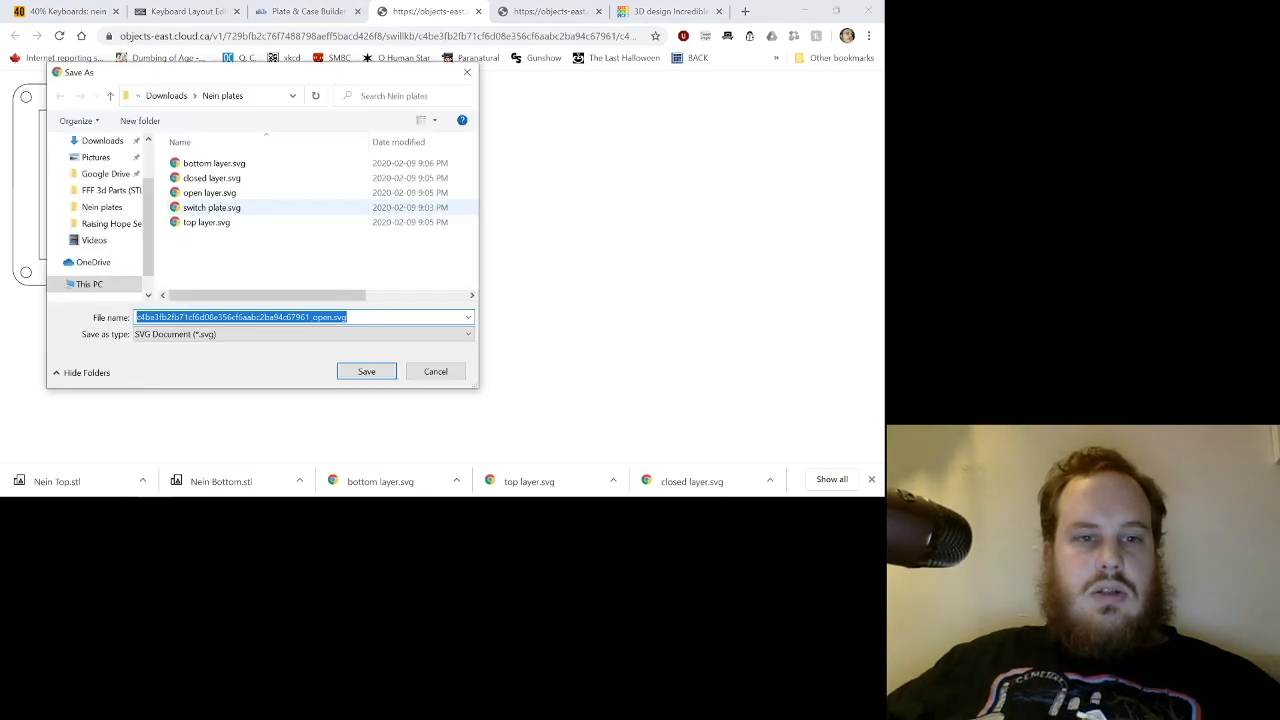
click(209, 193)
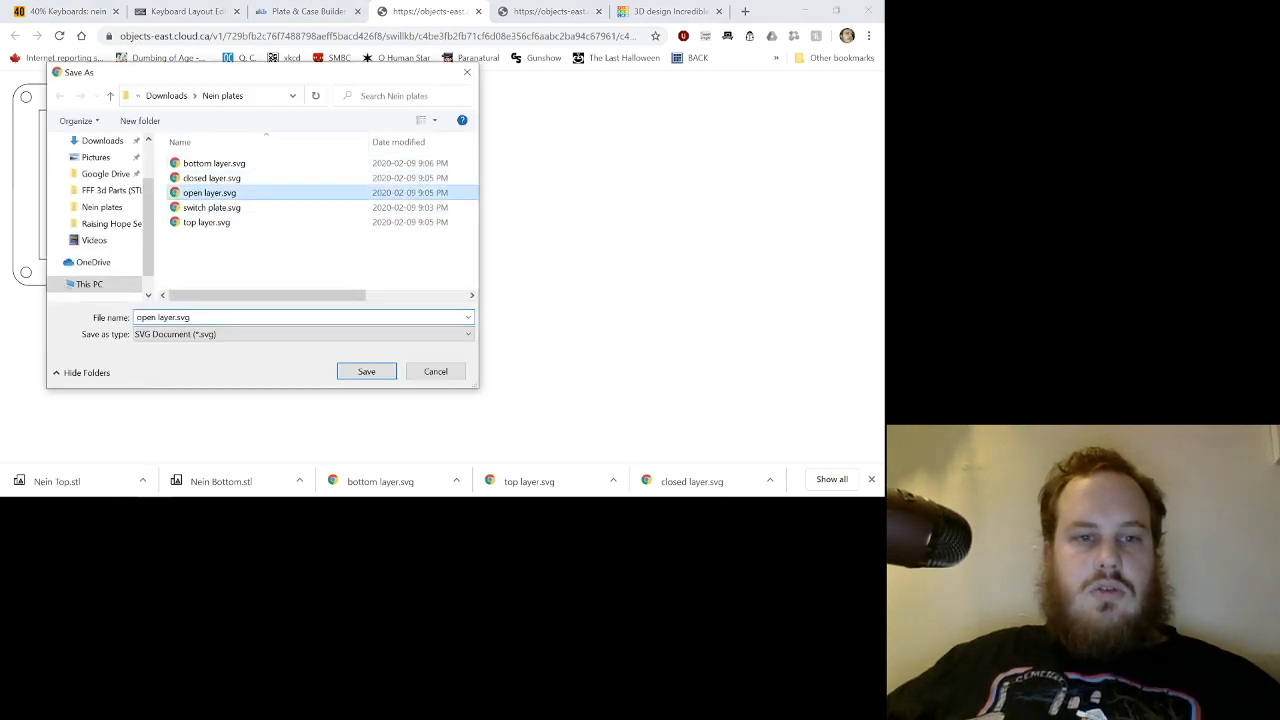
click(212, 318)
click(156, 317)
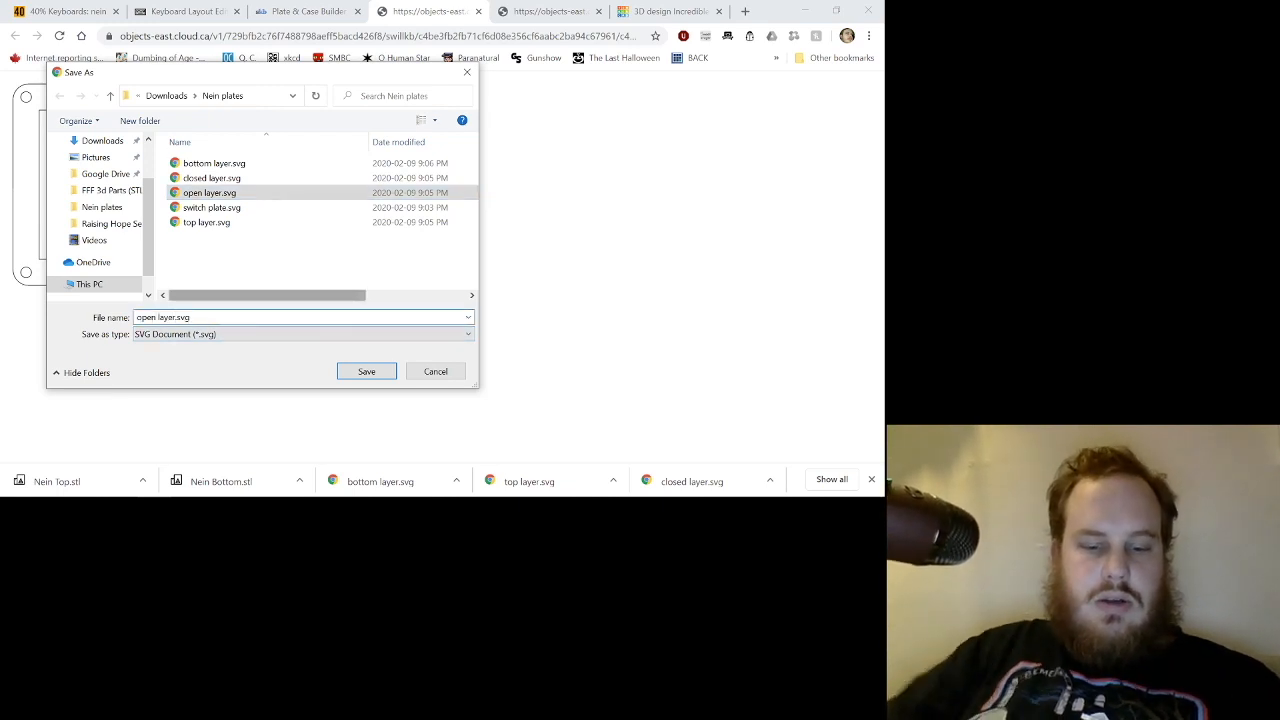
click(177, 317)
text(heatset)
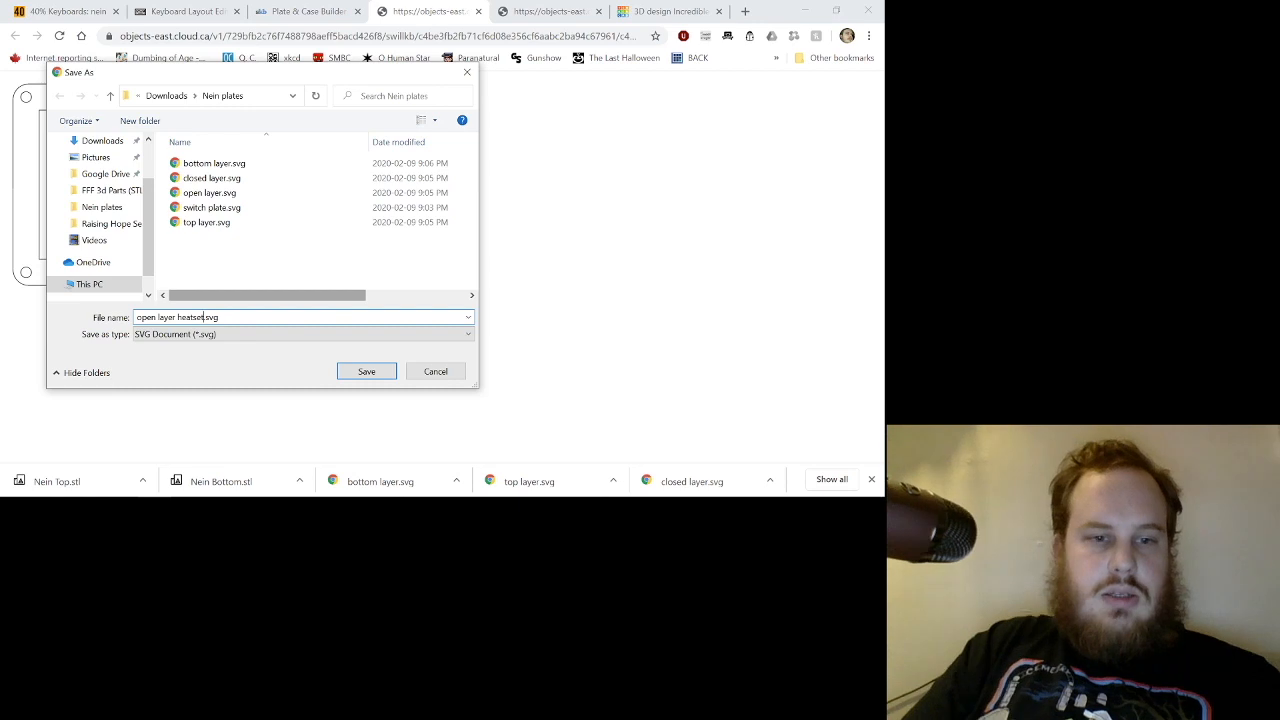
key(Return)
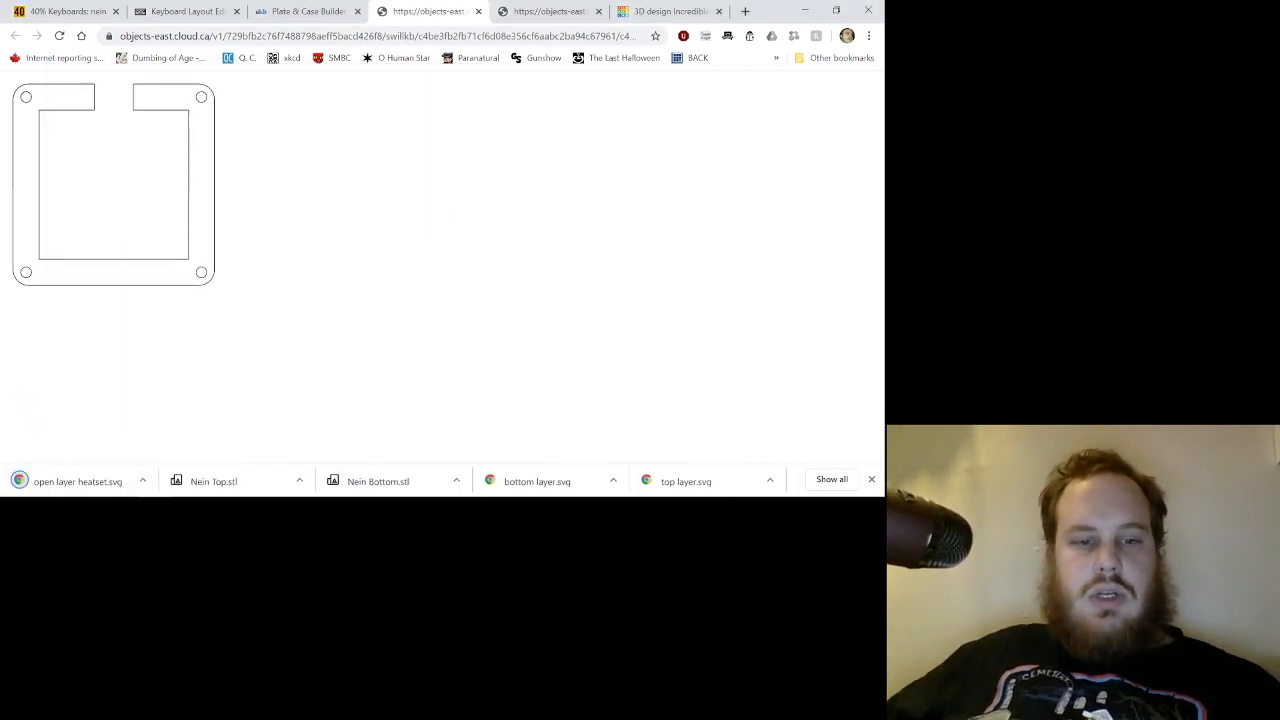
click(478, 11)
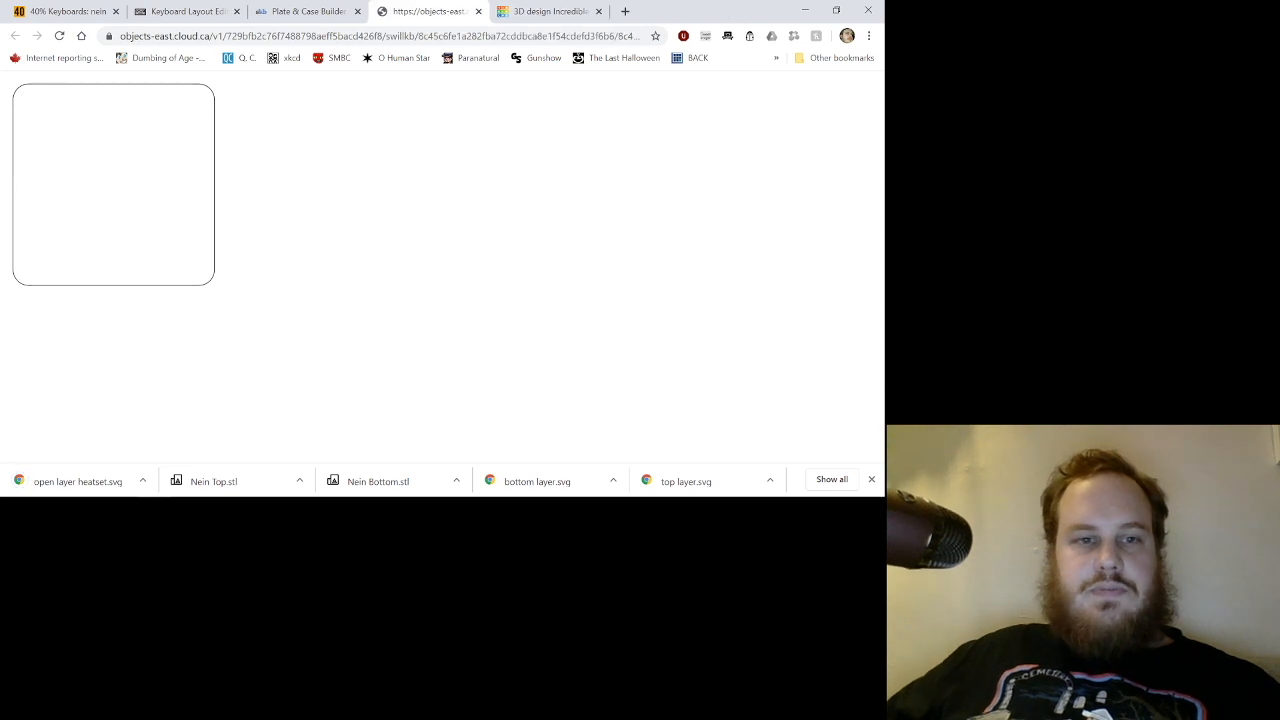
Save the bottom layer drawing as bottom layer heatset.svg in the Nein plates folder.
right_click(148, 182)
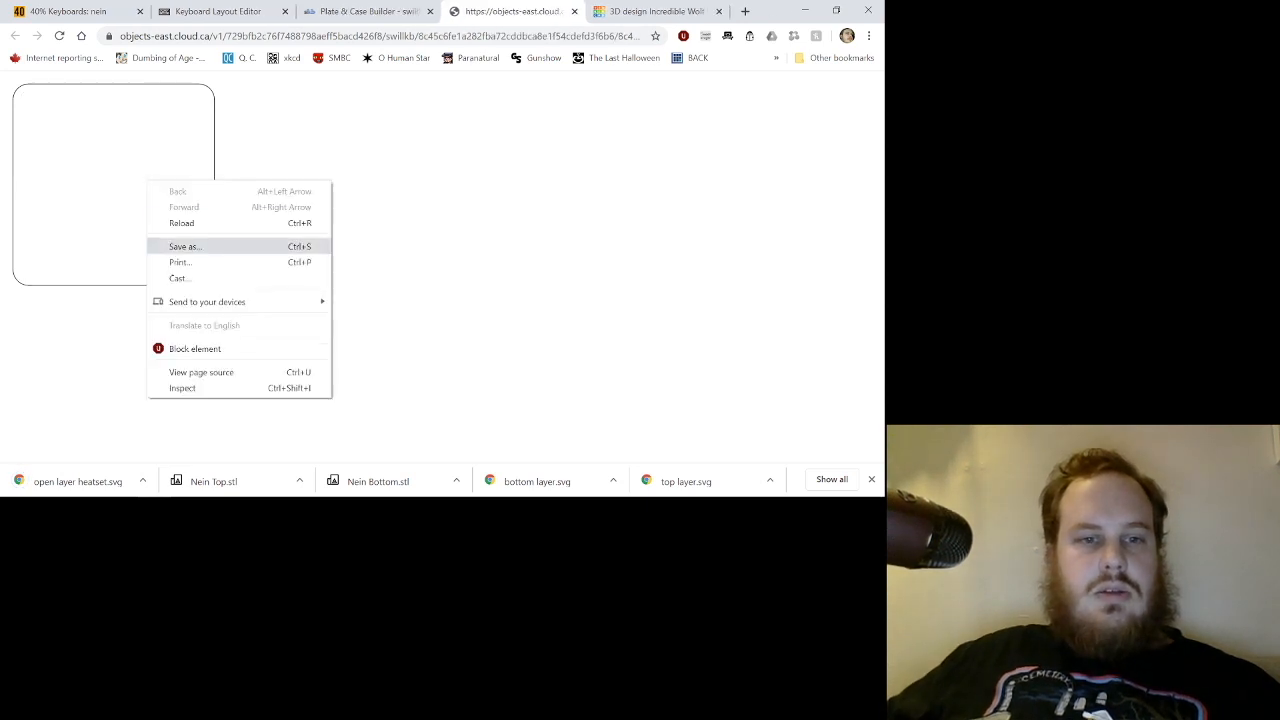
click(186, 247)
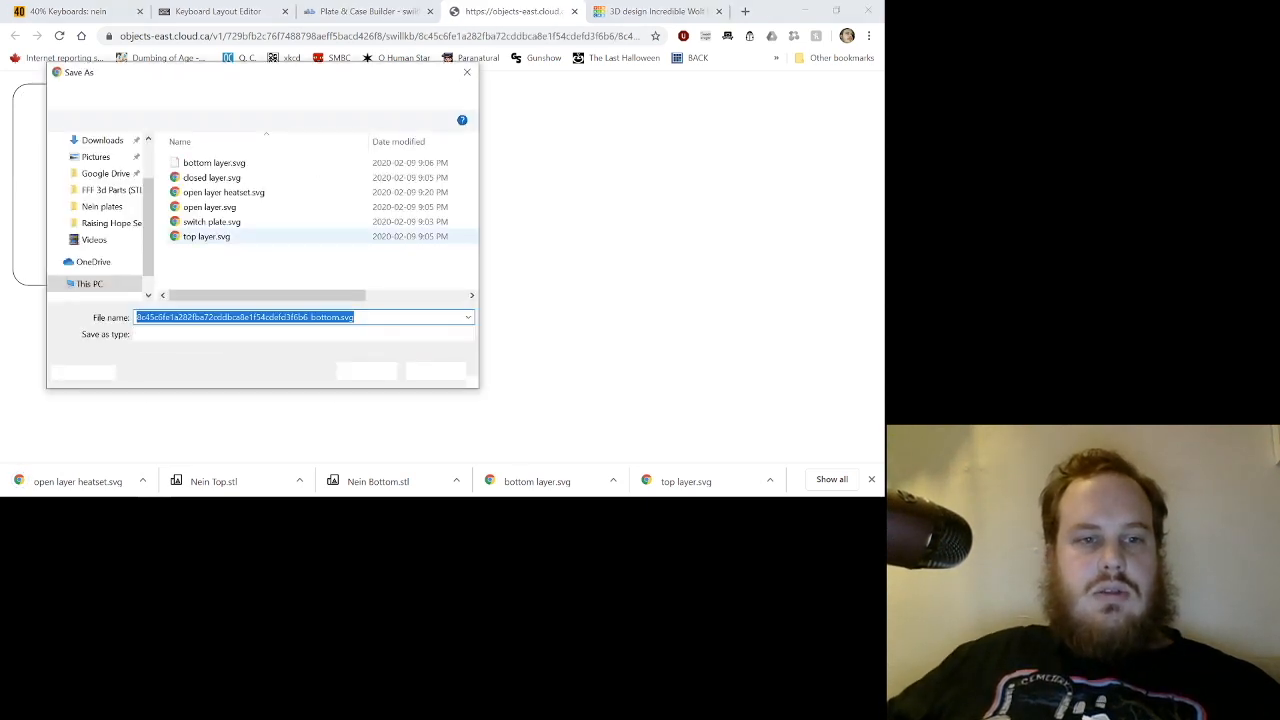
click(214, 163)
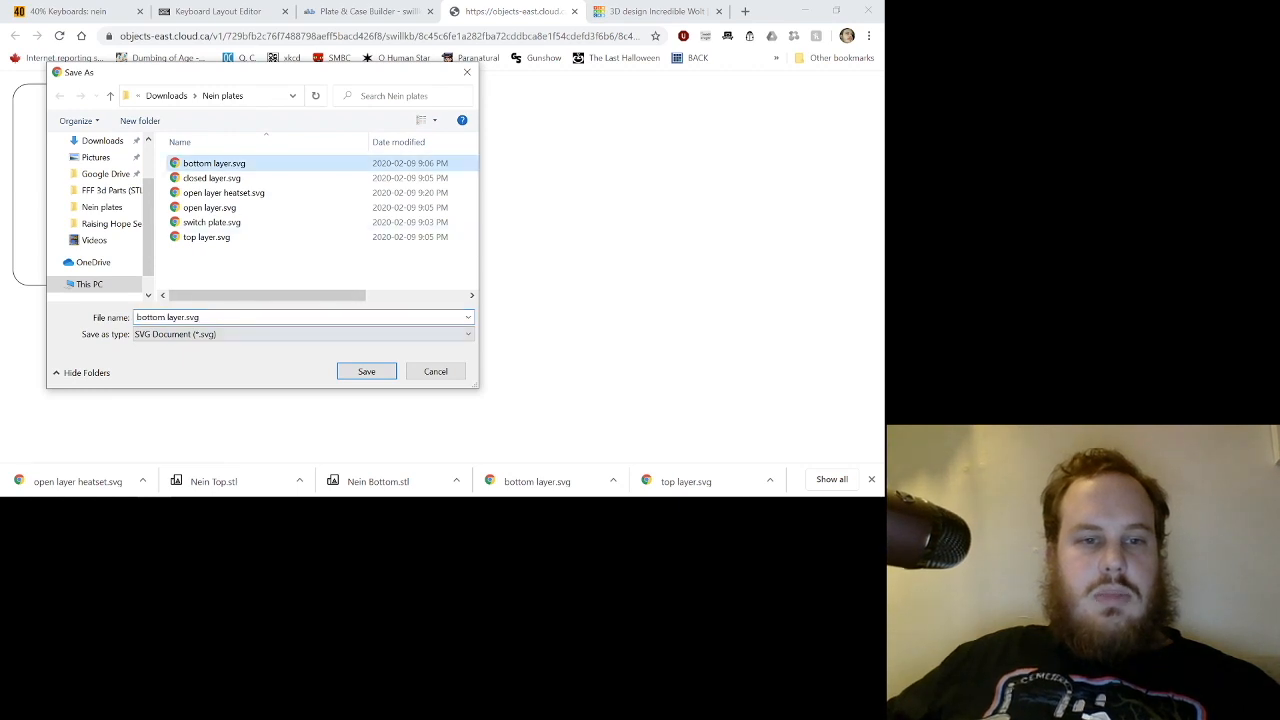
click(214, 317)
click(186, 317)
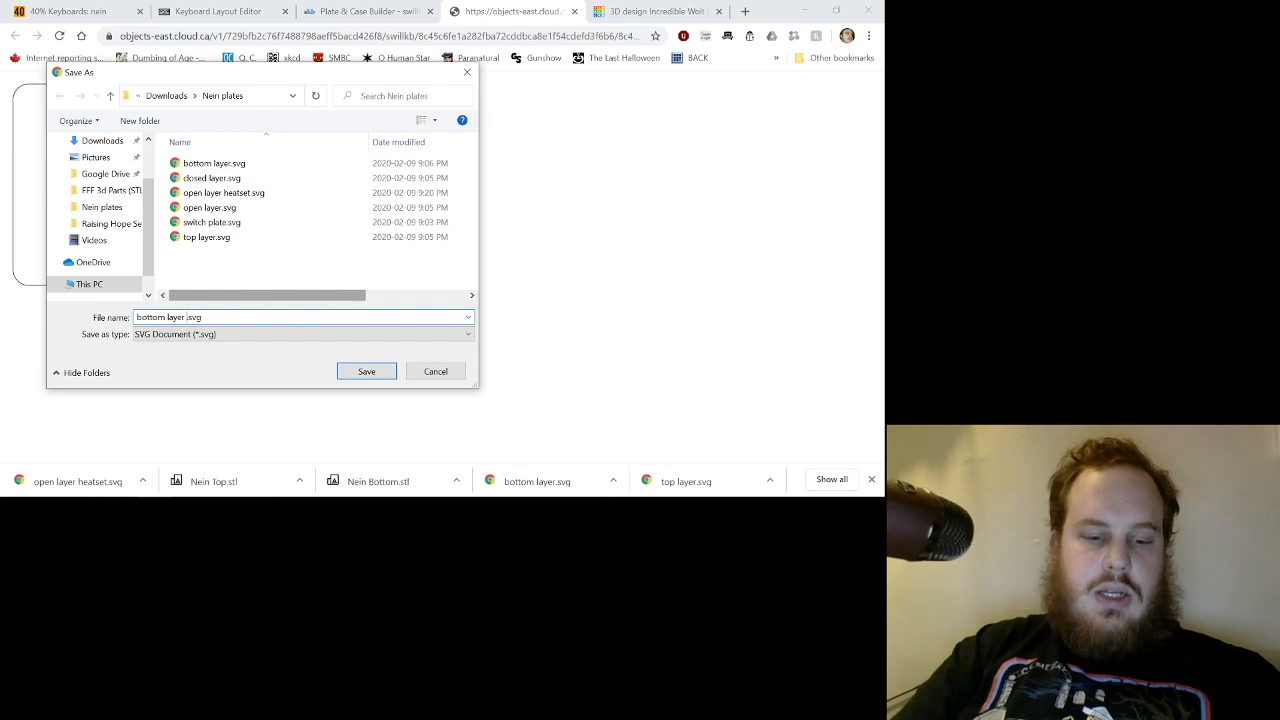
text(heatset)
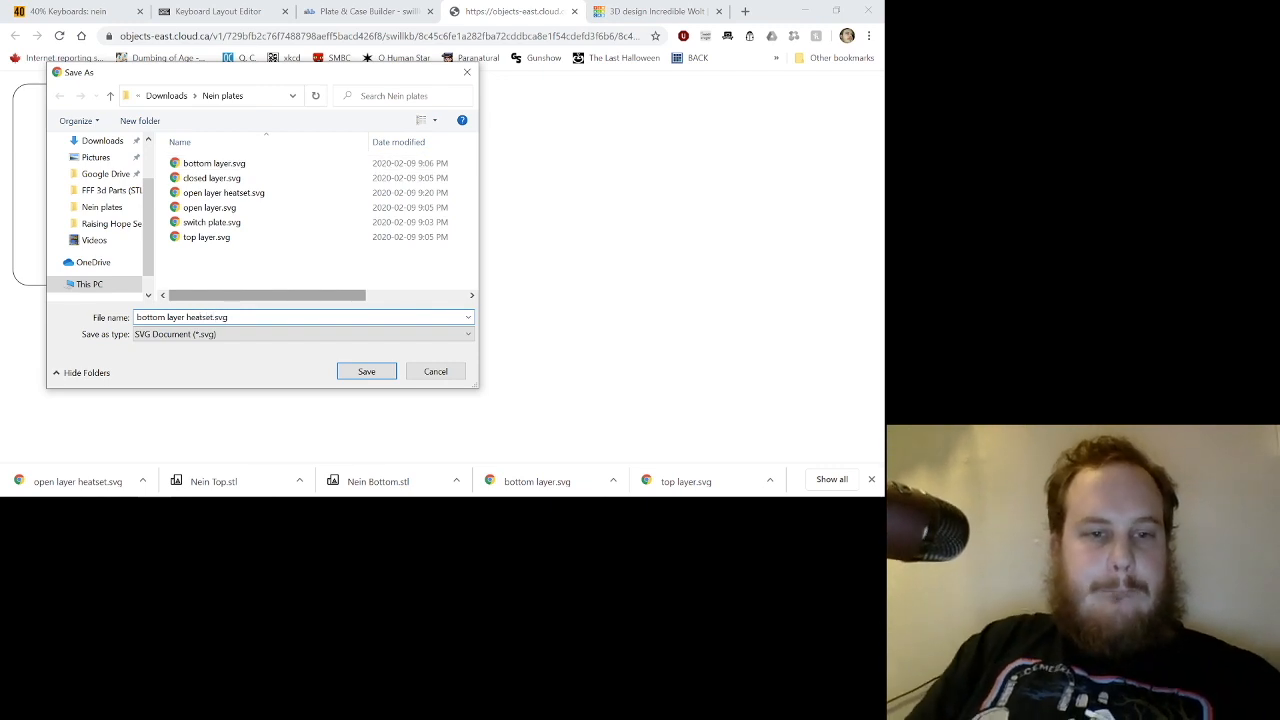
key(Return)
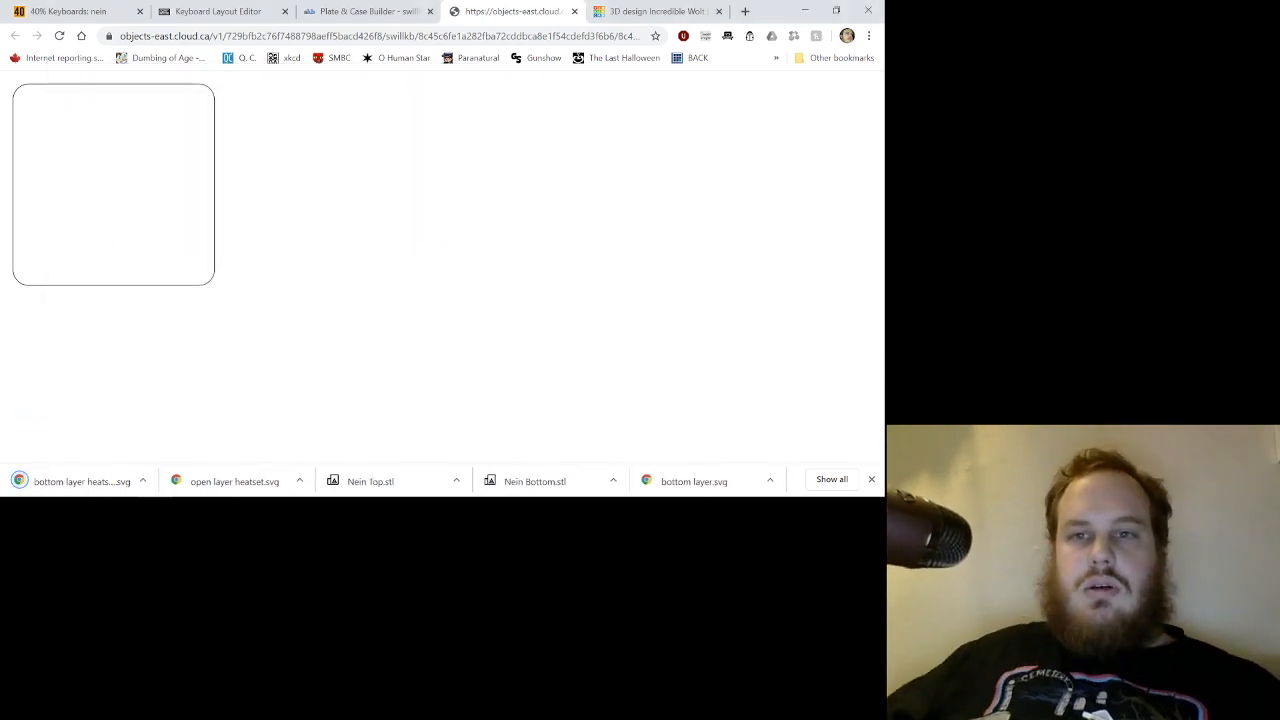
Switch to the Tinkercad design Nein Bottom Heatset and import bottom layer heatset.svg at 100 scale, centered on the artboard.
click(655, 11)
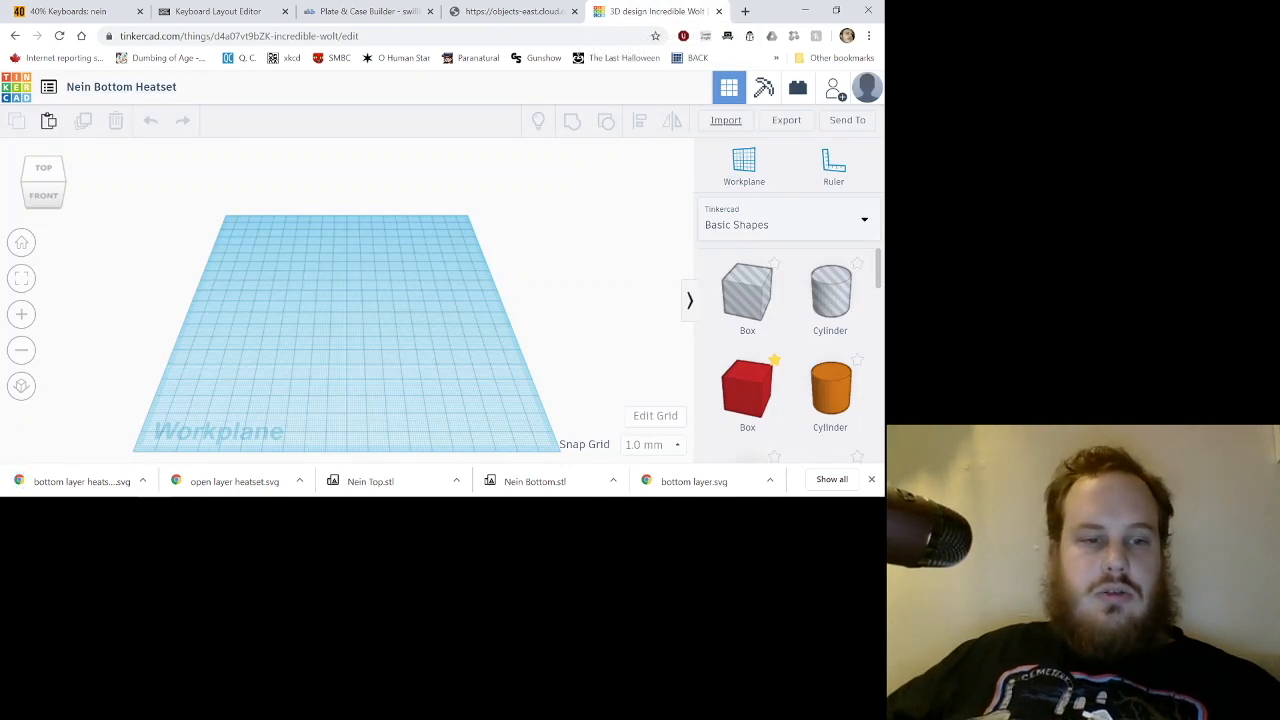
click(726, 120)
click(442, 266)
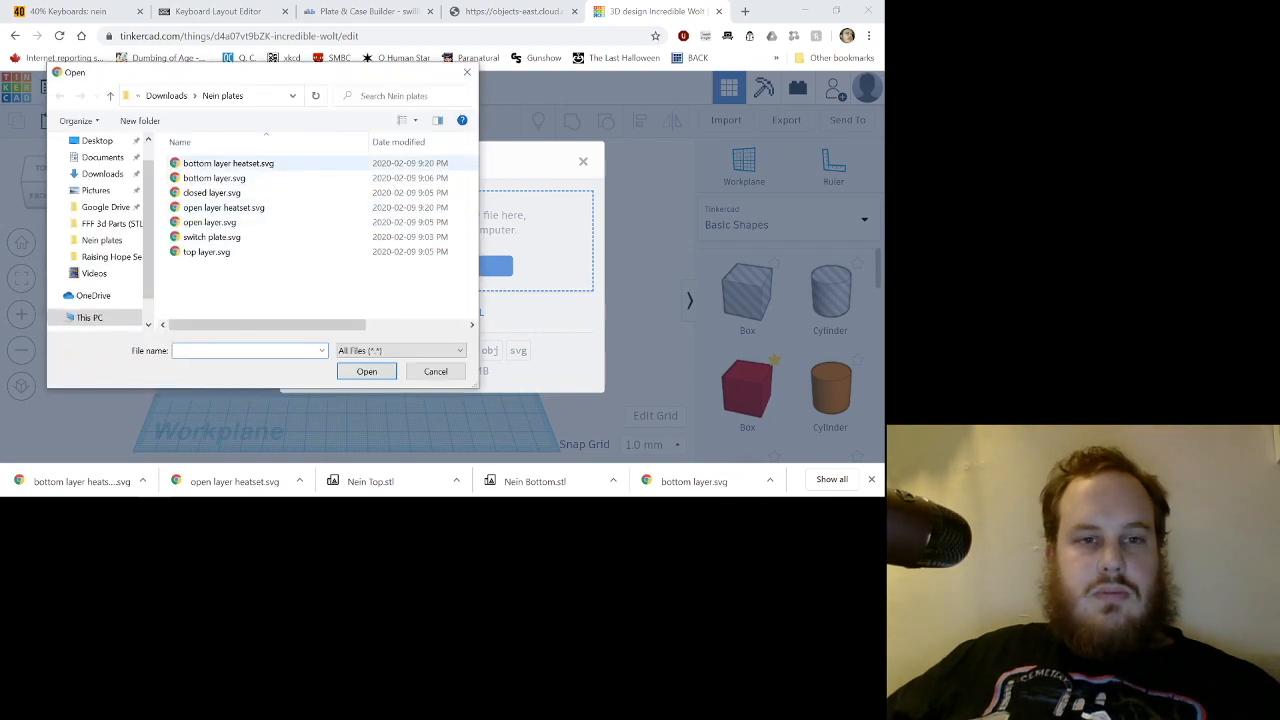
click(228, 163)
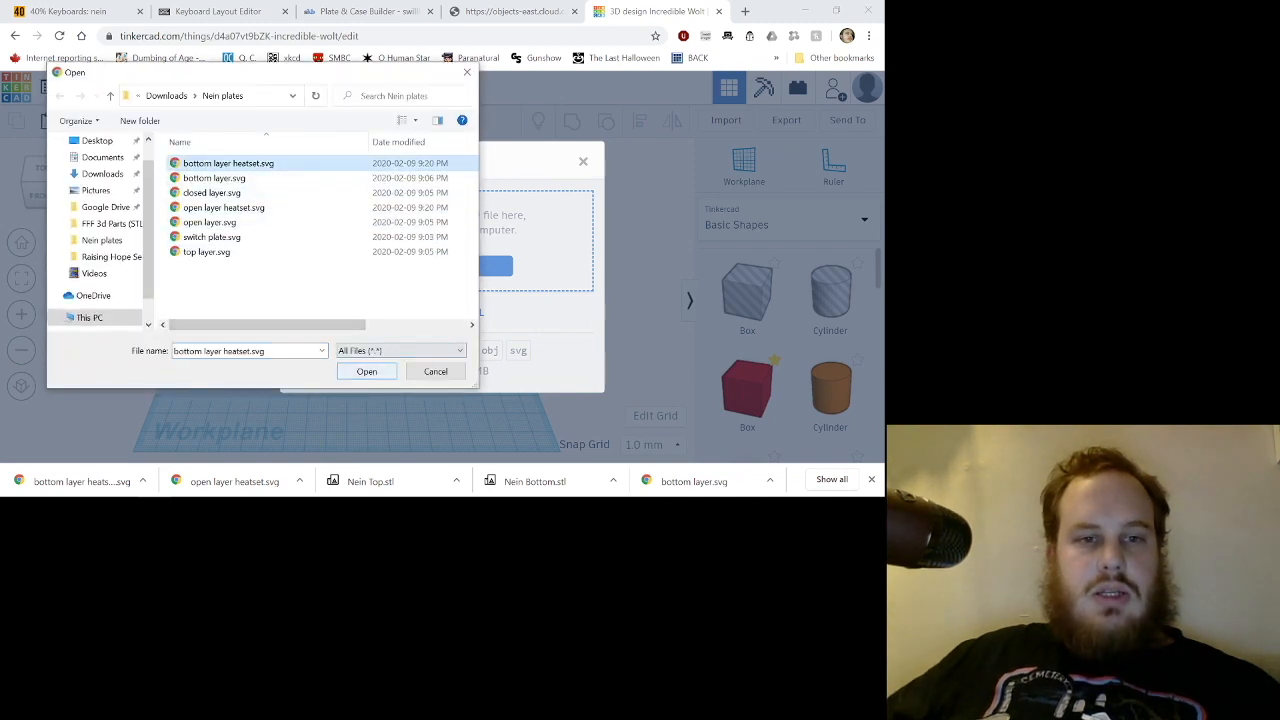
click(367, 371)
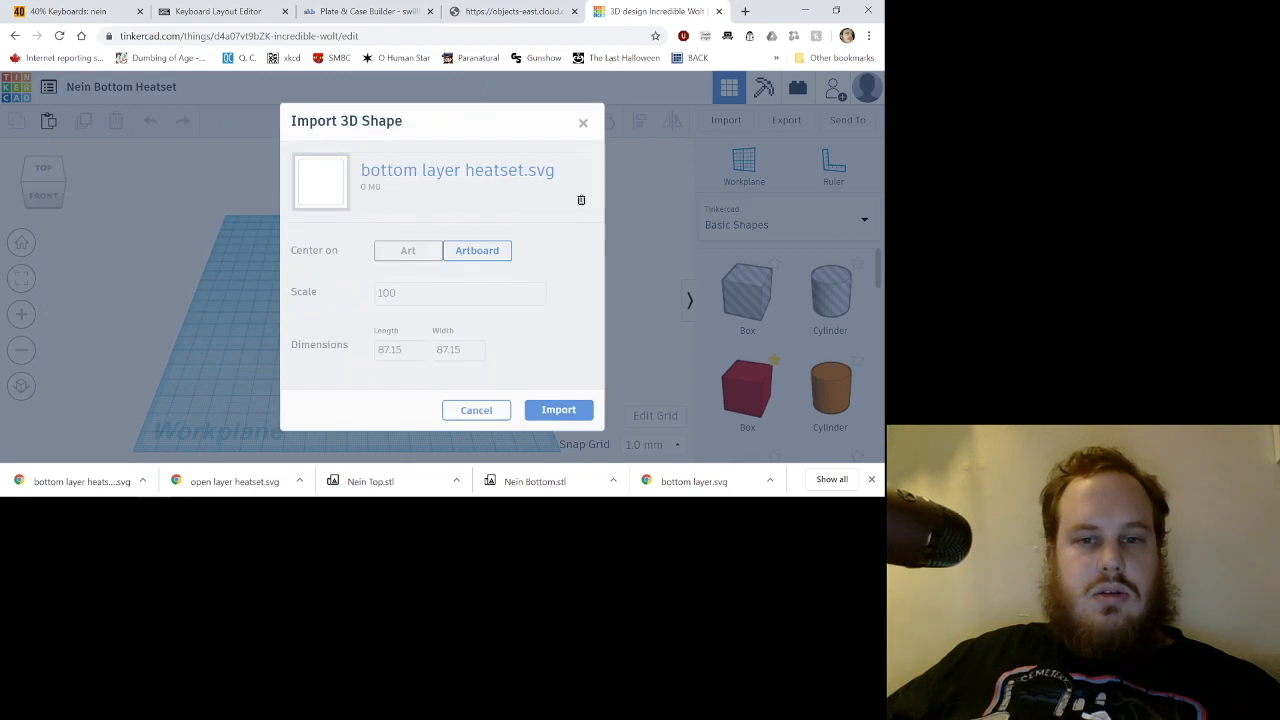
click(544, 410)
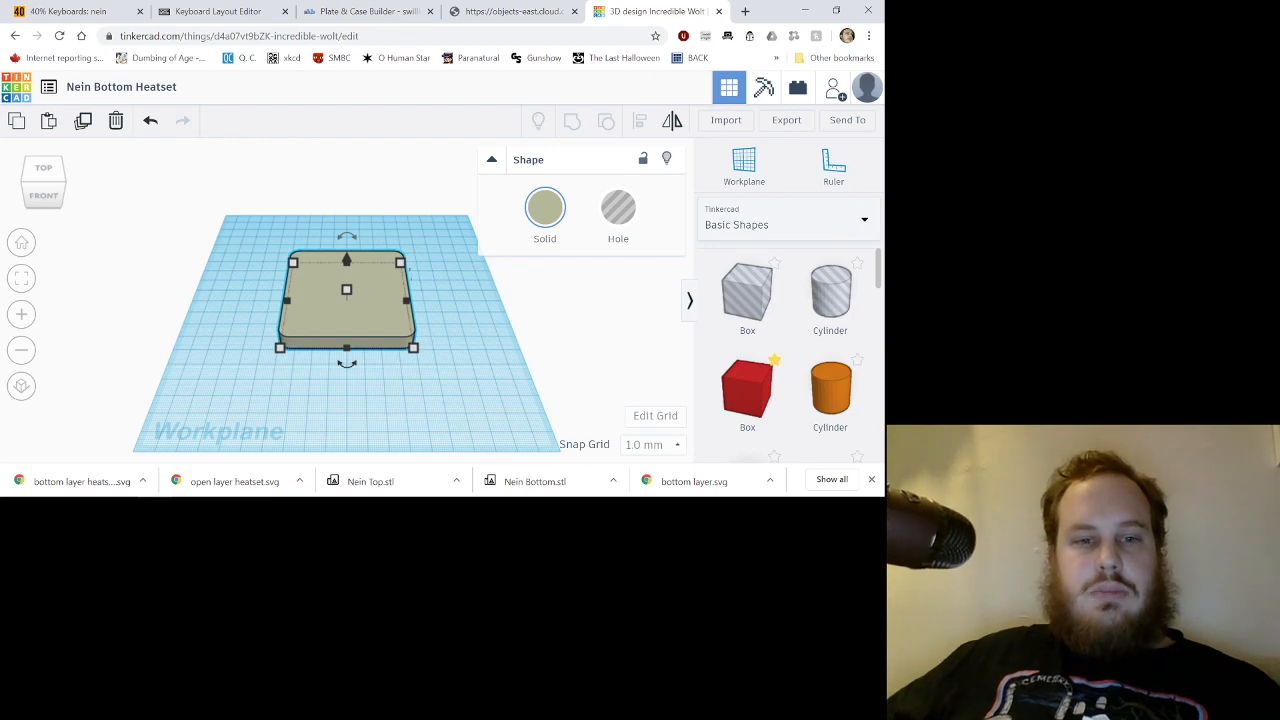
Reduce the height of the imported bottom layer to make it a thin base plate.
scroll(346, 285, up, 5)
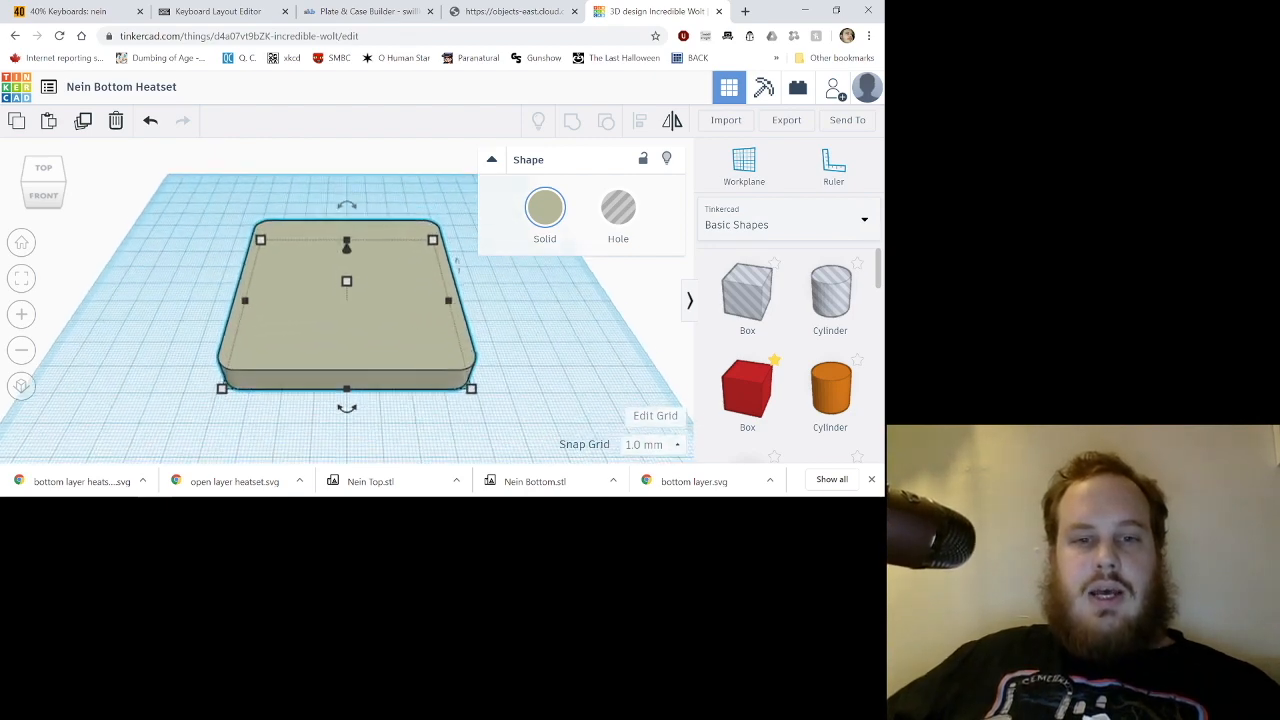
drag(346, 276, 346, 294)
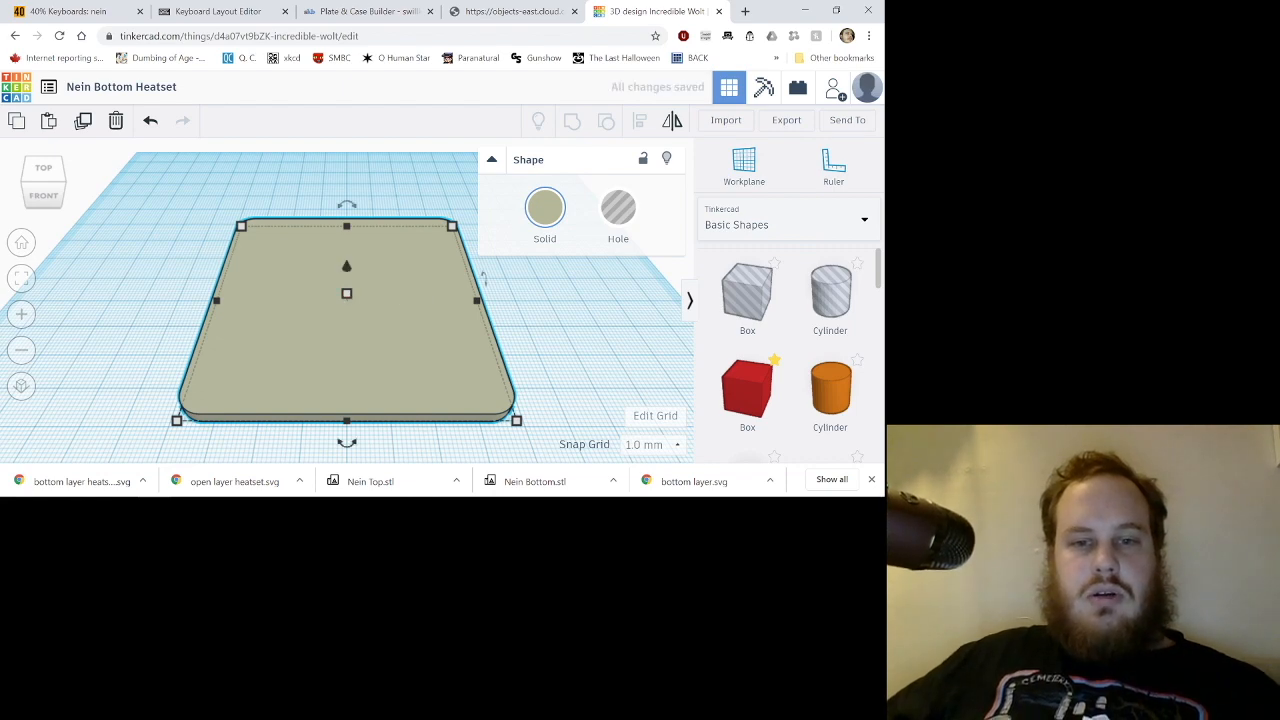
mouse_move(346, 320)
right_down()
mouse_move(346, 235)
mouse_move(306, 175)
mouse_move(296, 280)
mouse_move(318, 302)
mouse_move(366, 310)
right_up()
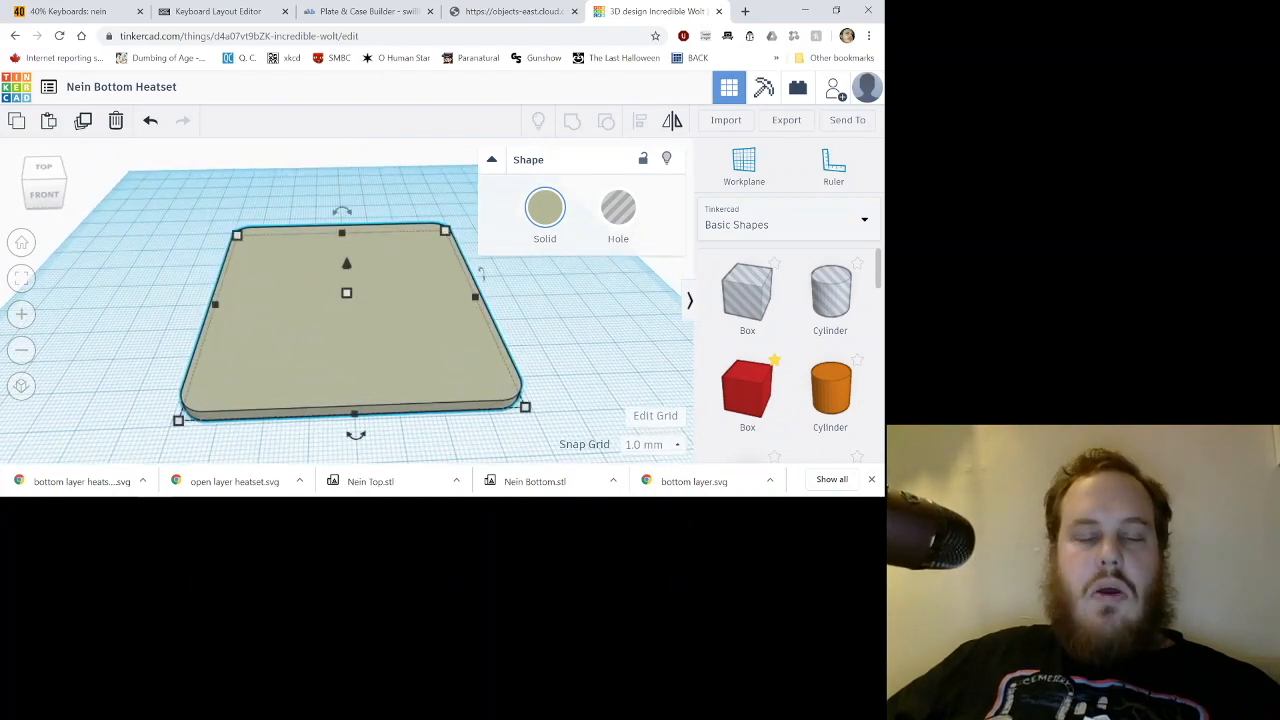
right_drag(366, 310, 346, 291)
key(Escape)
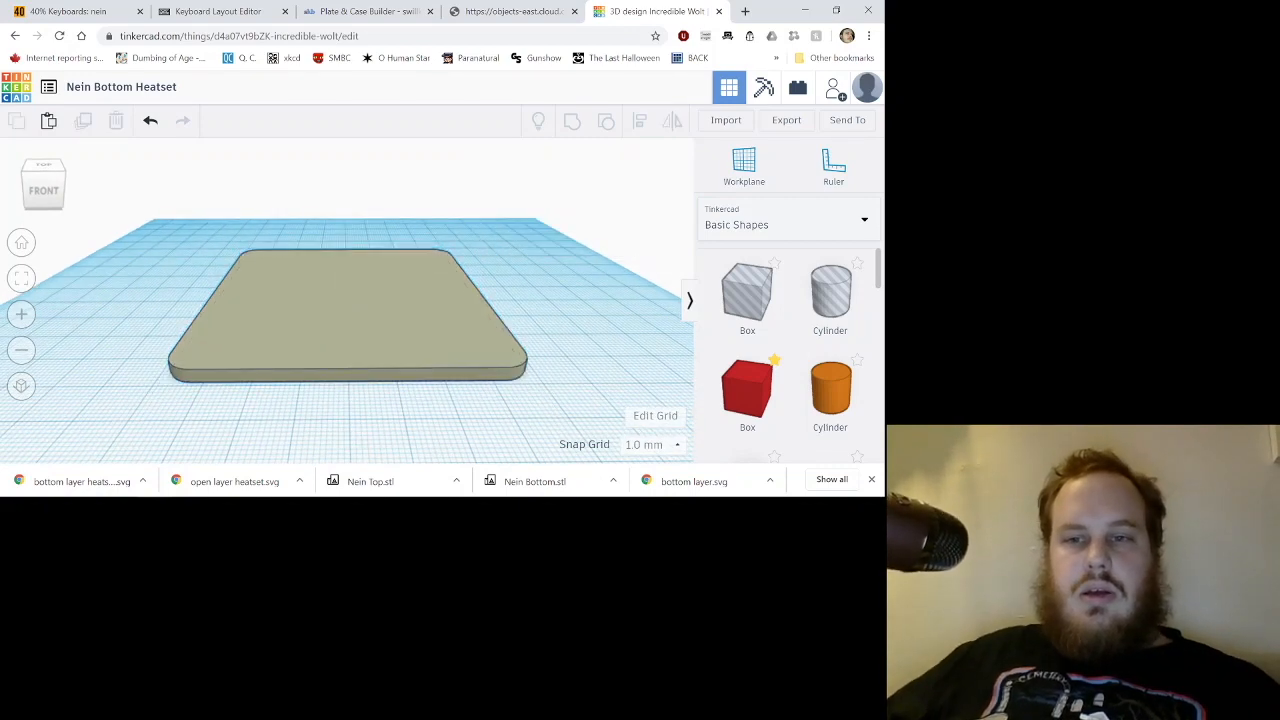
Import open layer heatset.svg at 100 scale, centered on the artboard.
click(726, 120)
click(442, 266)
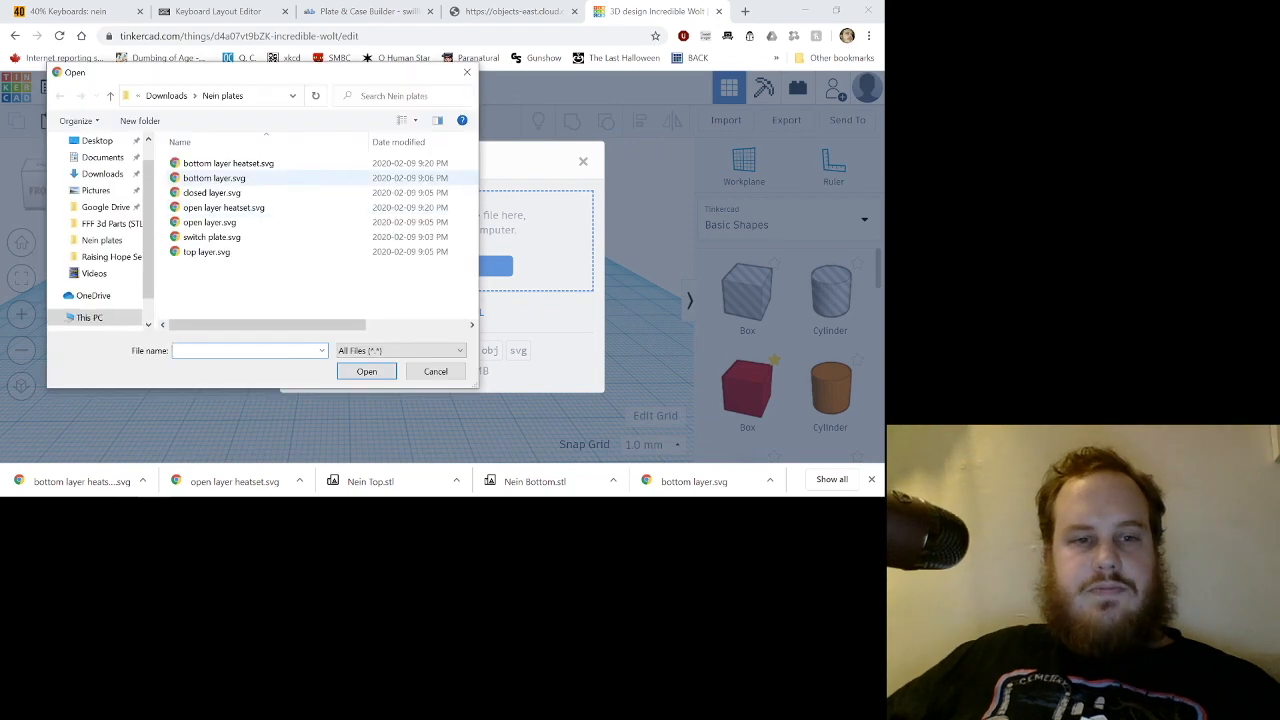
double_click(223, 207)
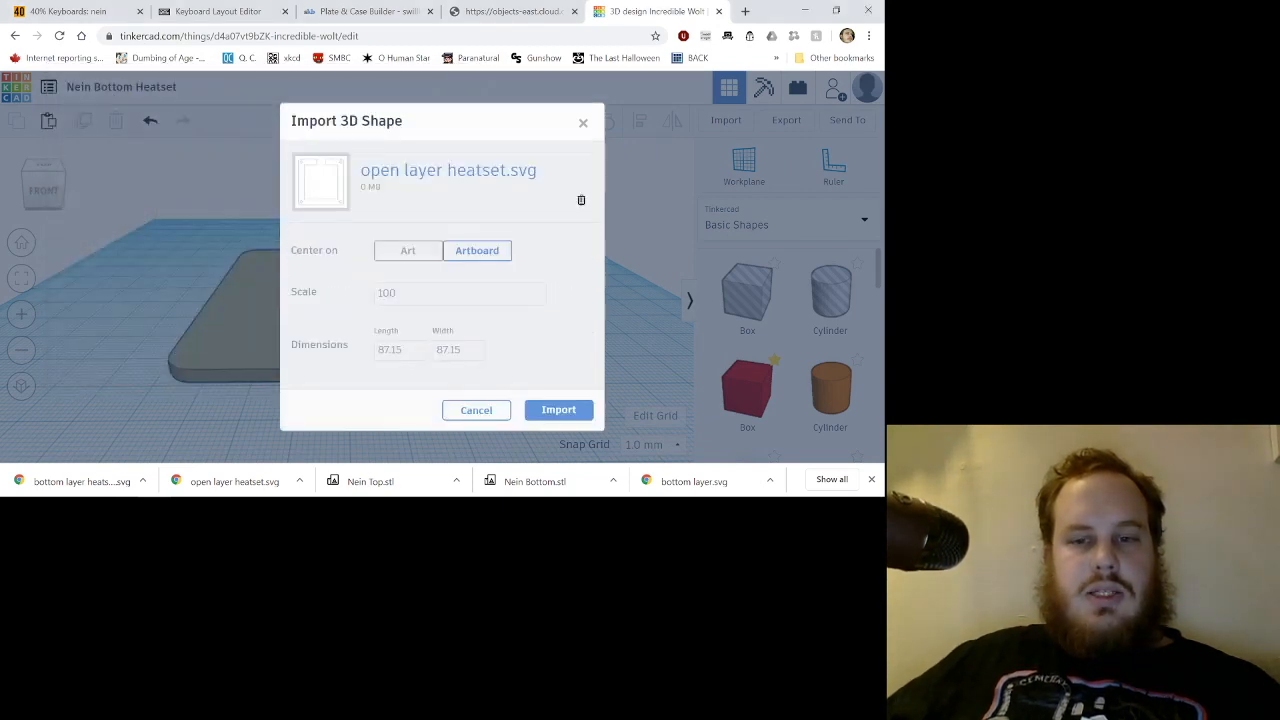
click(558, 410)
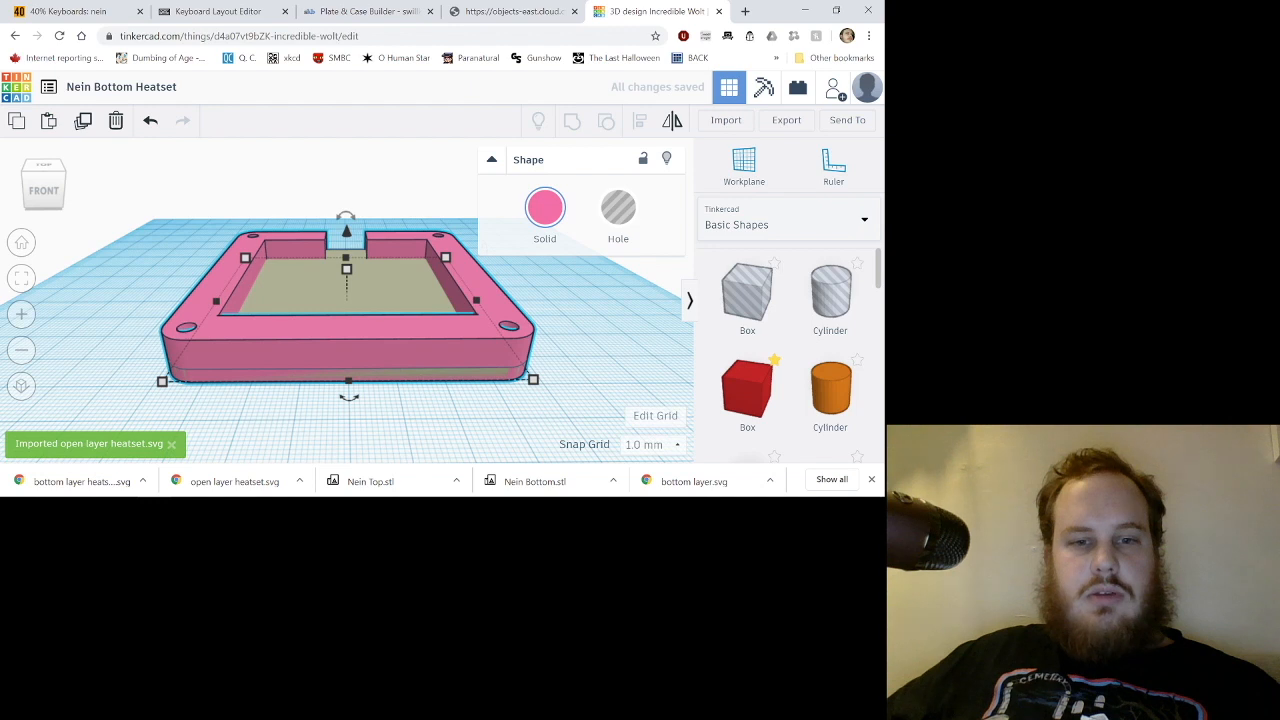
Raise the open layer frame onto the top face of the base plate and select both shapes.
mouse_move(347, 269)
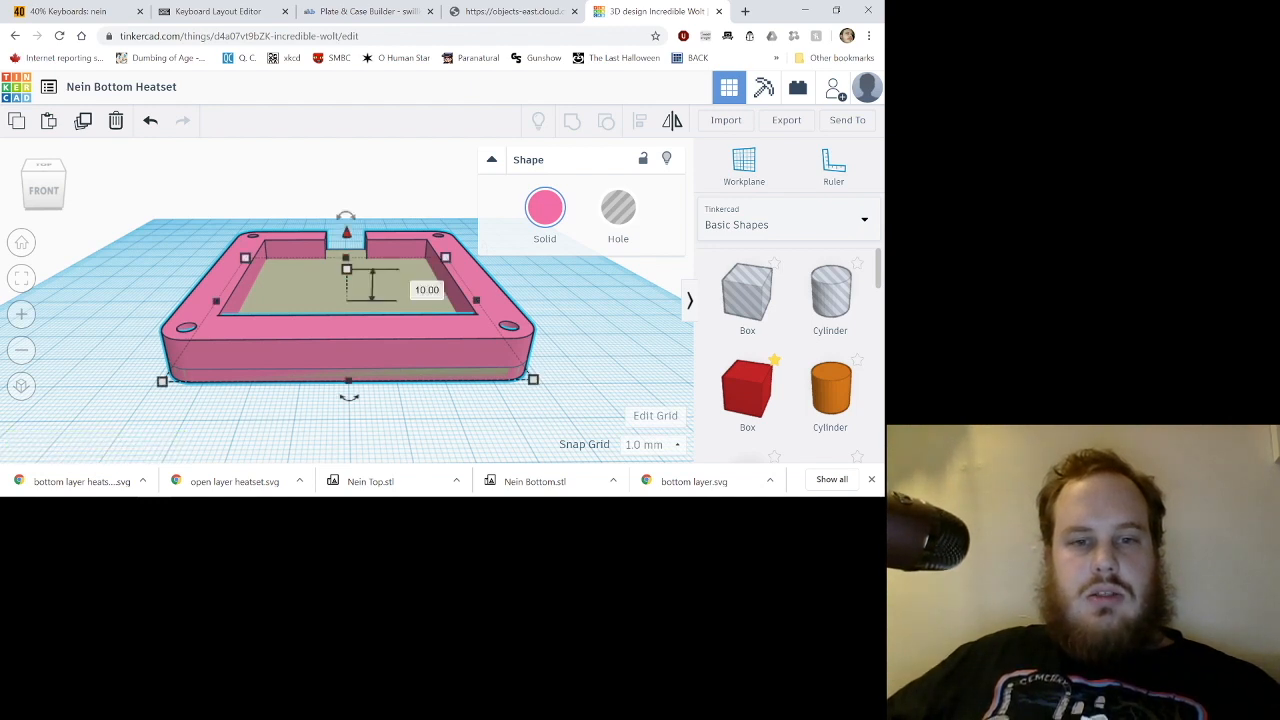
drag(346, 233, 346, 222)
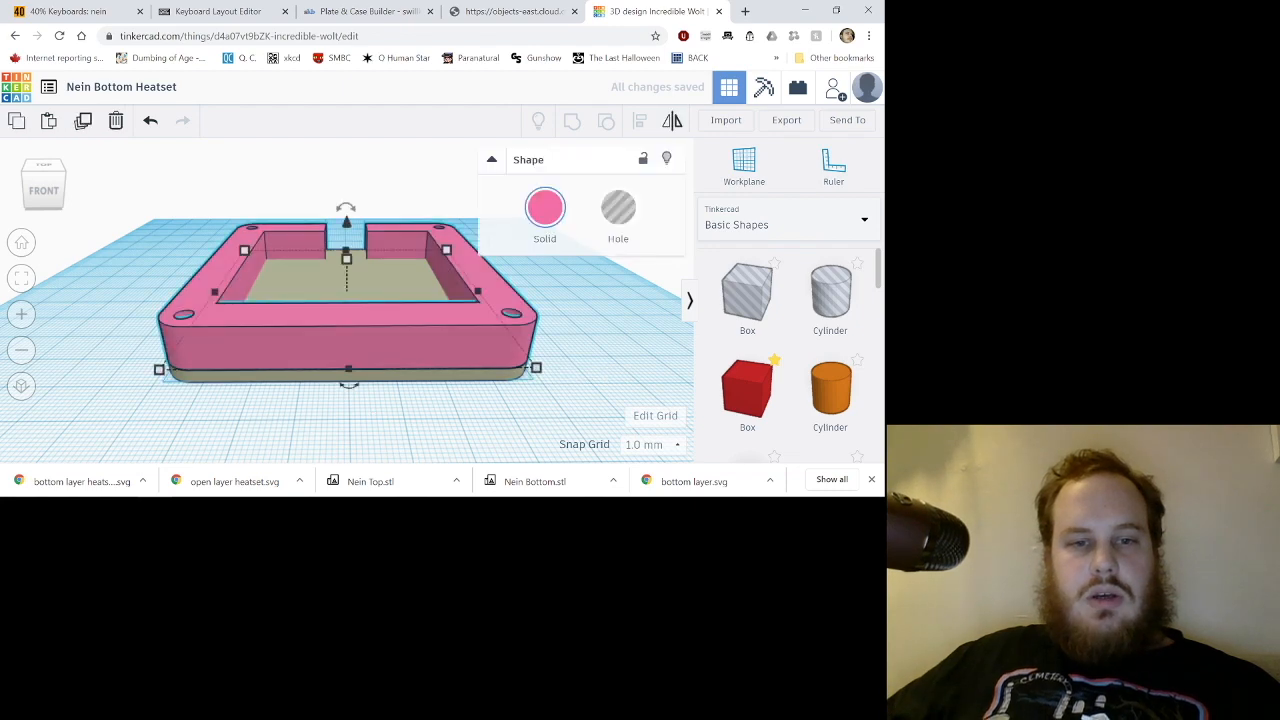
right_drag(400, 350, 449, 373)
right_drag(416, 455, 600, 350)
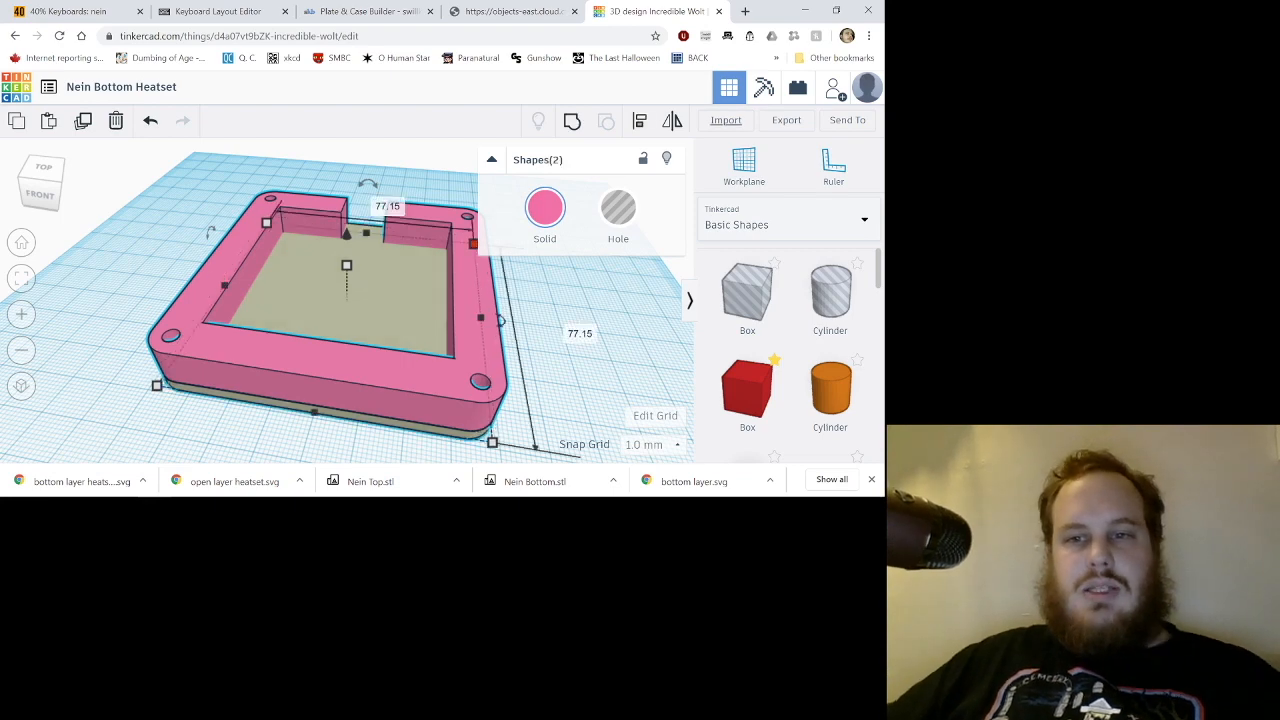
click(726, 120)
click(441, 265)
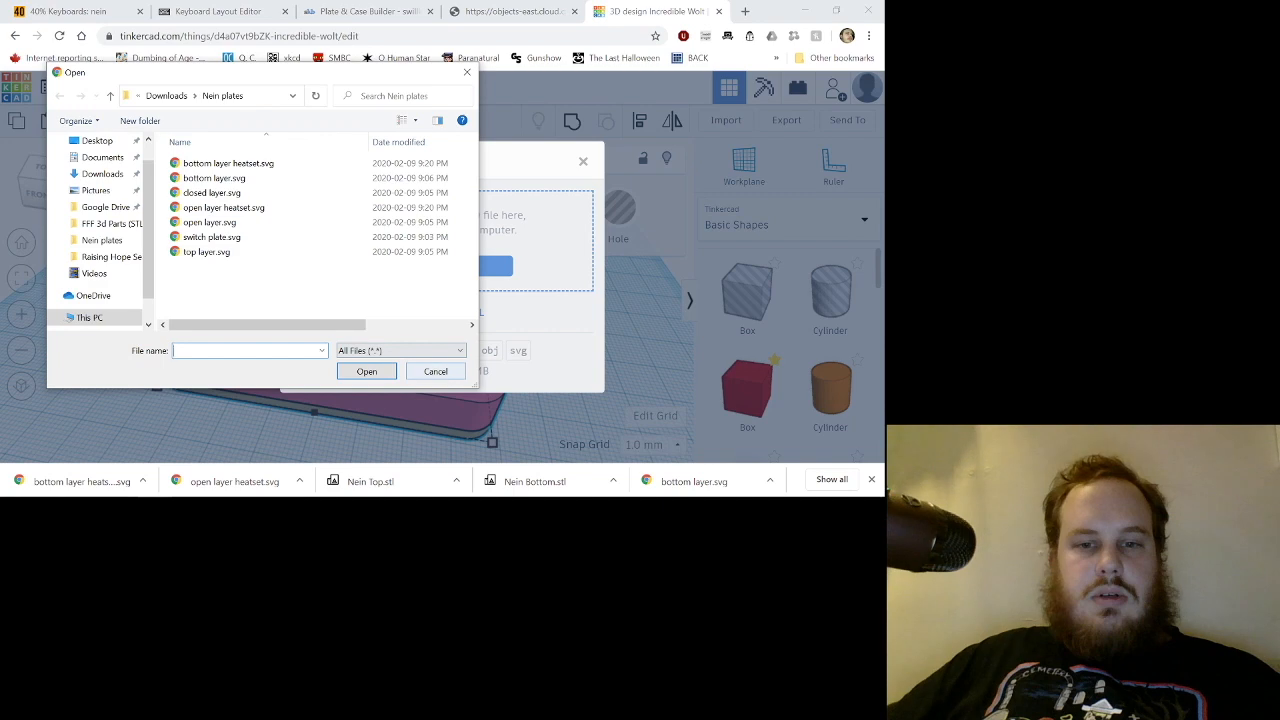
click(435, 371)
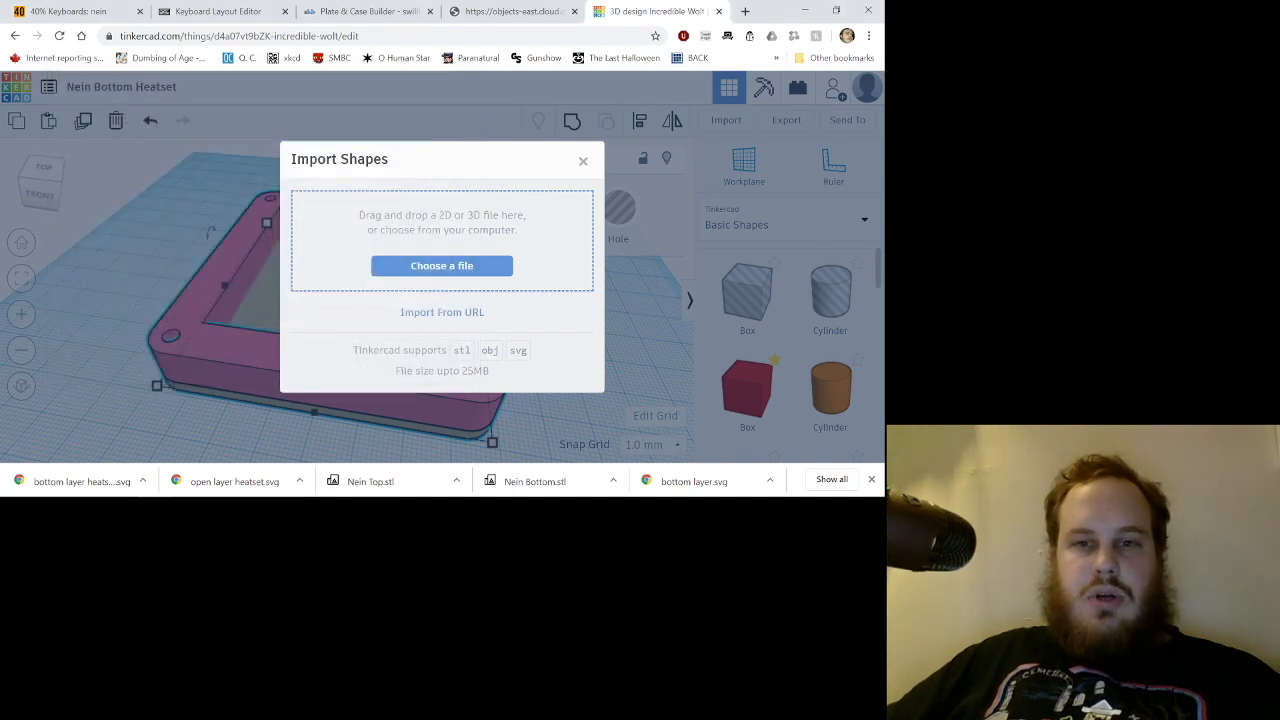
click(583, 161)
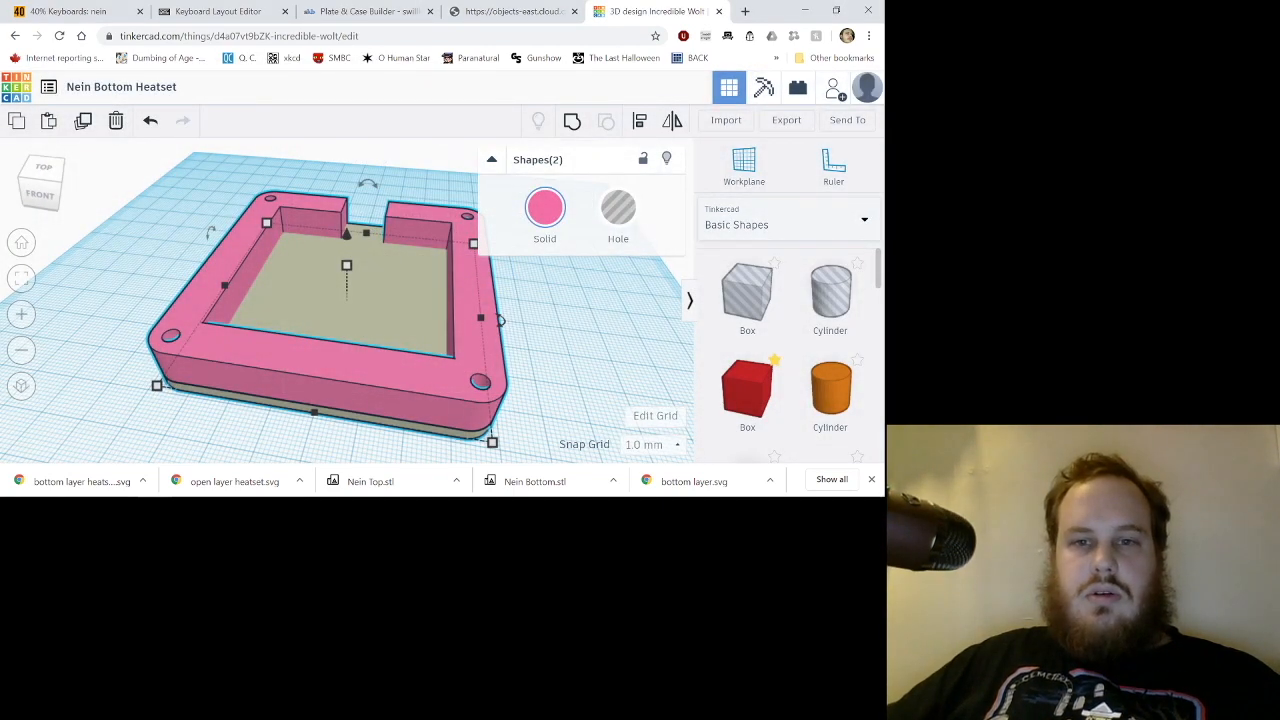
Group the frame and base plate into one shape and export the design as an STL file.
key(ctrl+g)
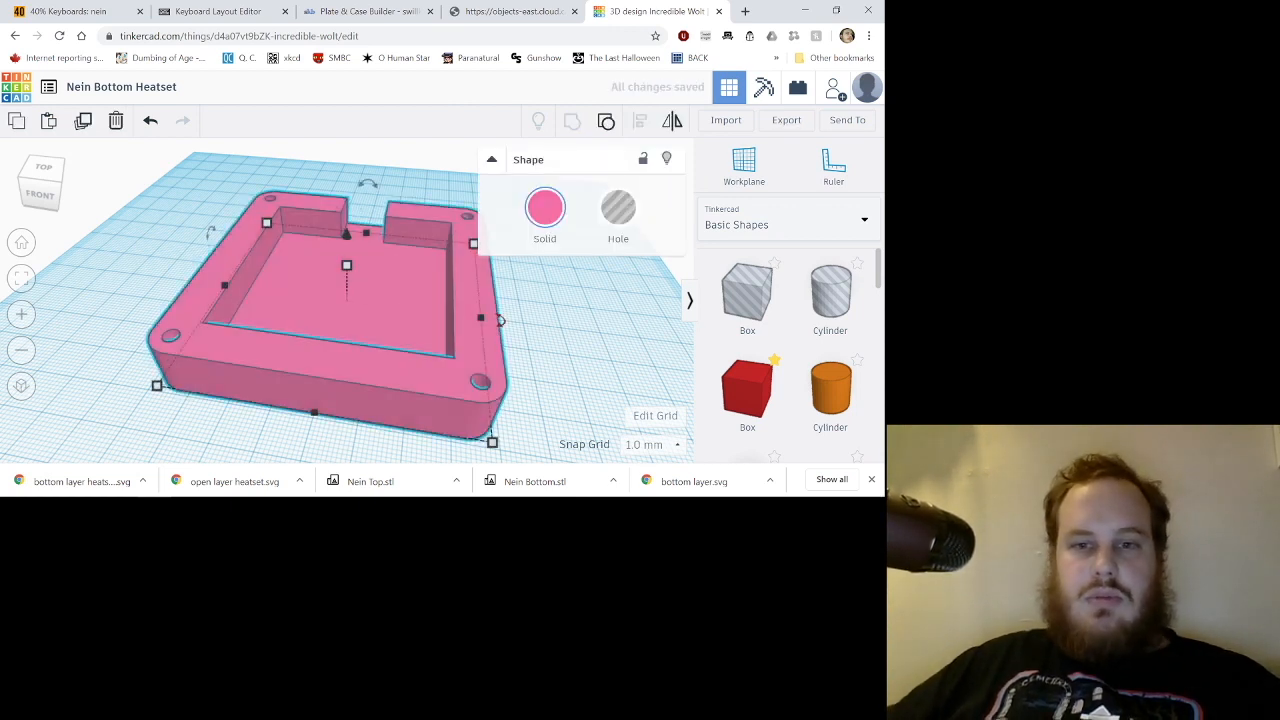
key(Escape)
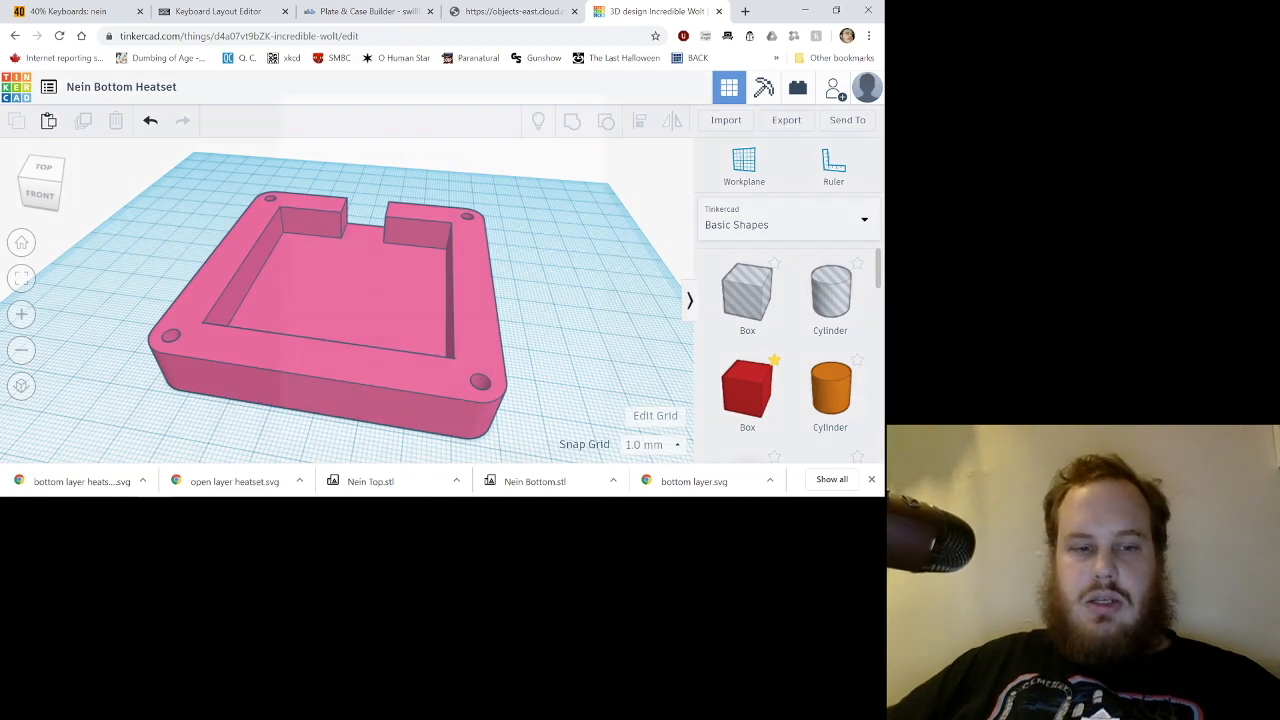
click(786, 119)
click(515, 254)
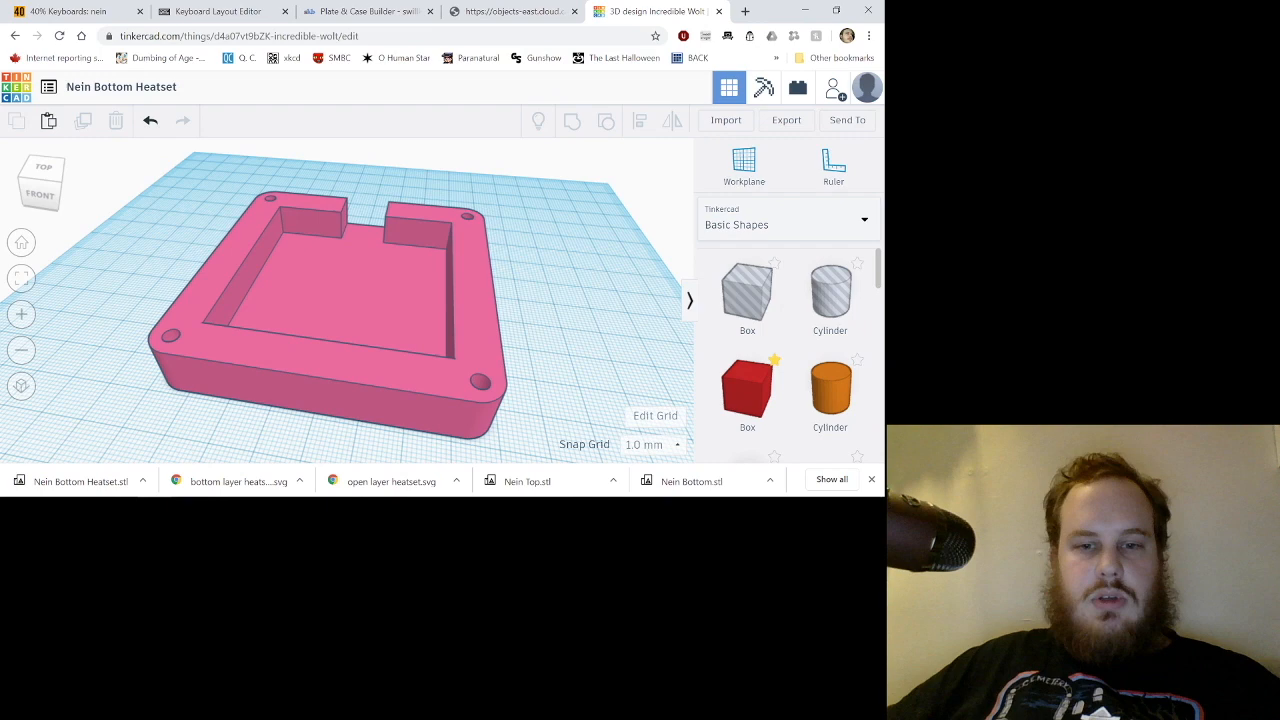
Switch to PrusaSlicer, import Nein Bottom Heatset.stl onto the print bed and inspect the case bottom from several sides.
right_drag(400, 260, 322, 258)
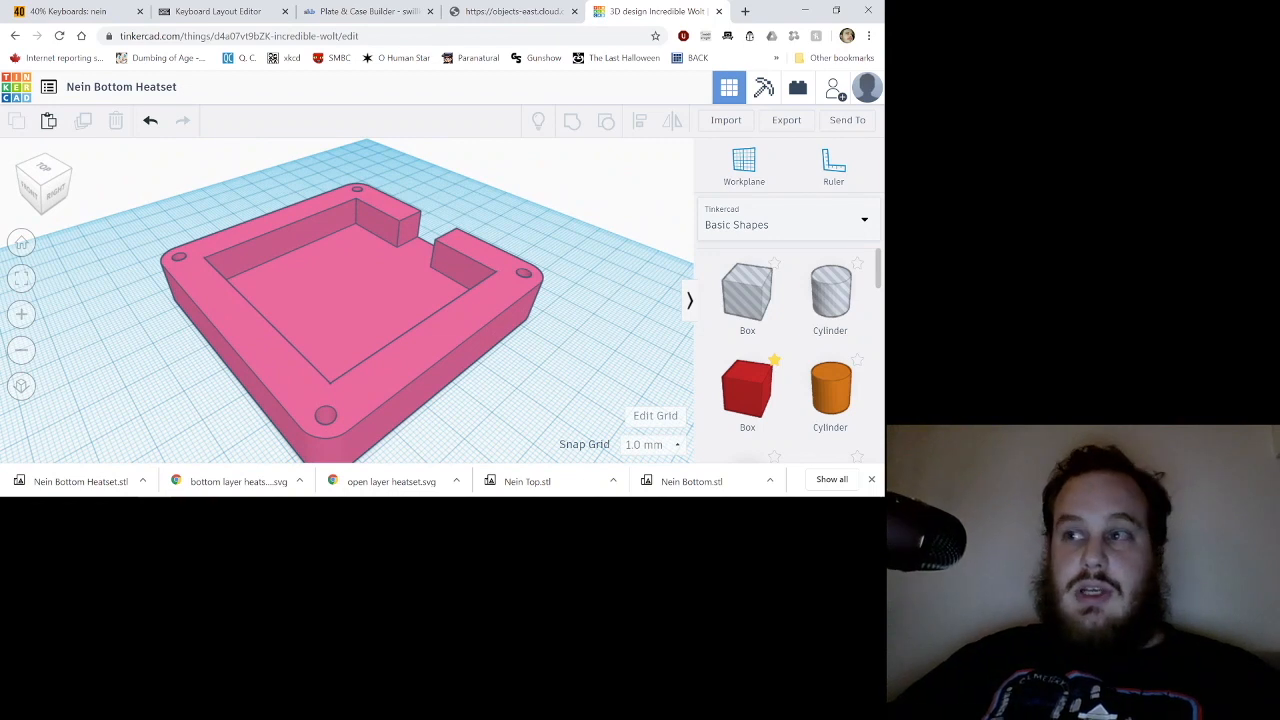
mouse_move(467, 493)
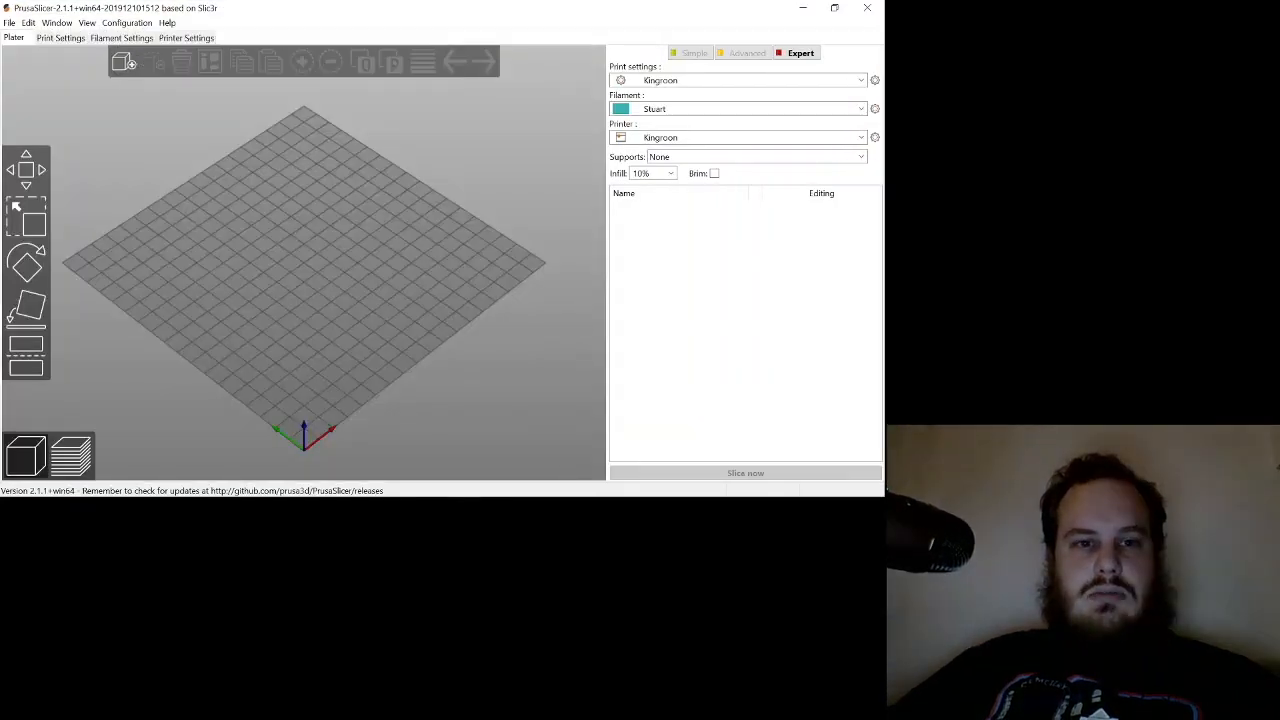
key(ctrl+i)
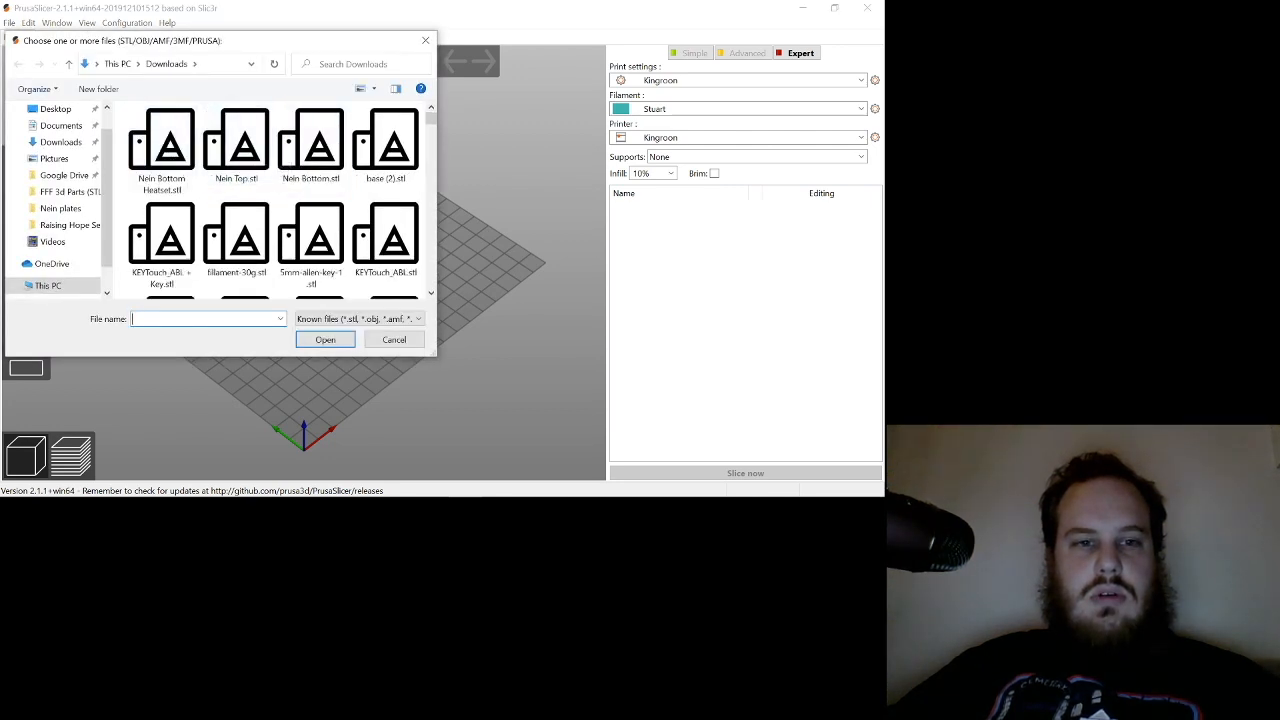
double_click(162, 145)
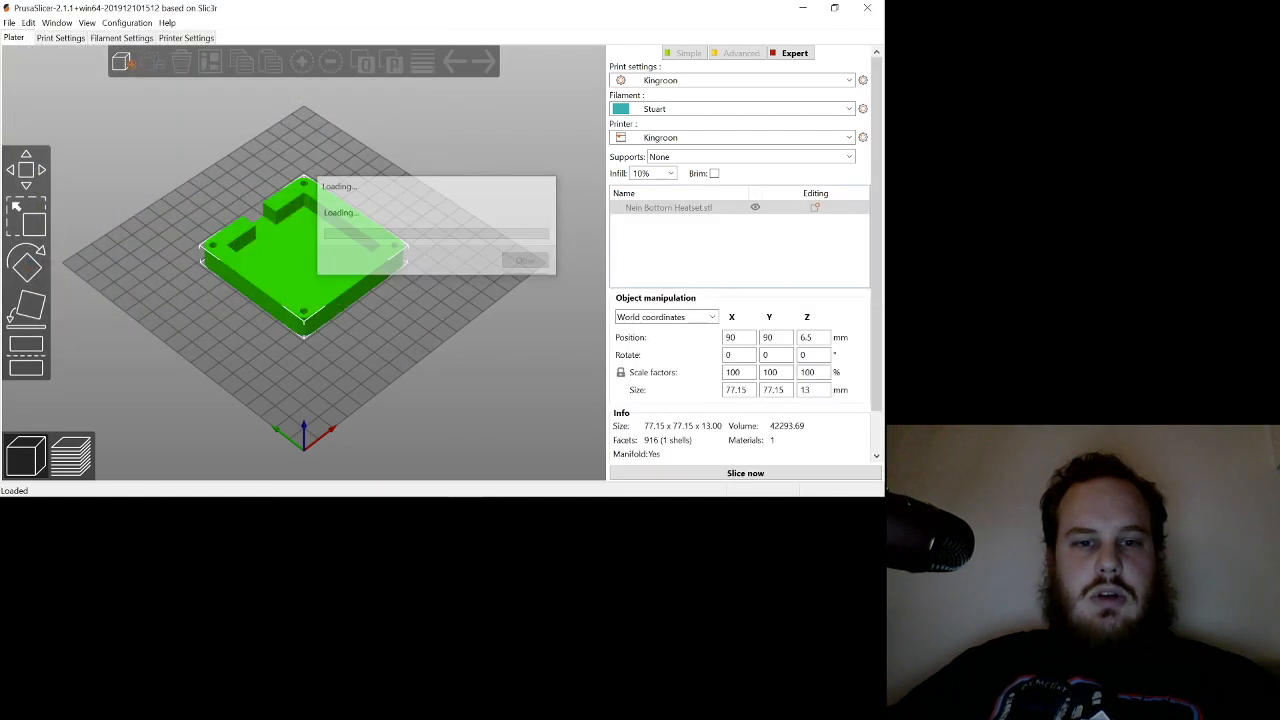
drag(410, 380, 309, 400)
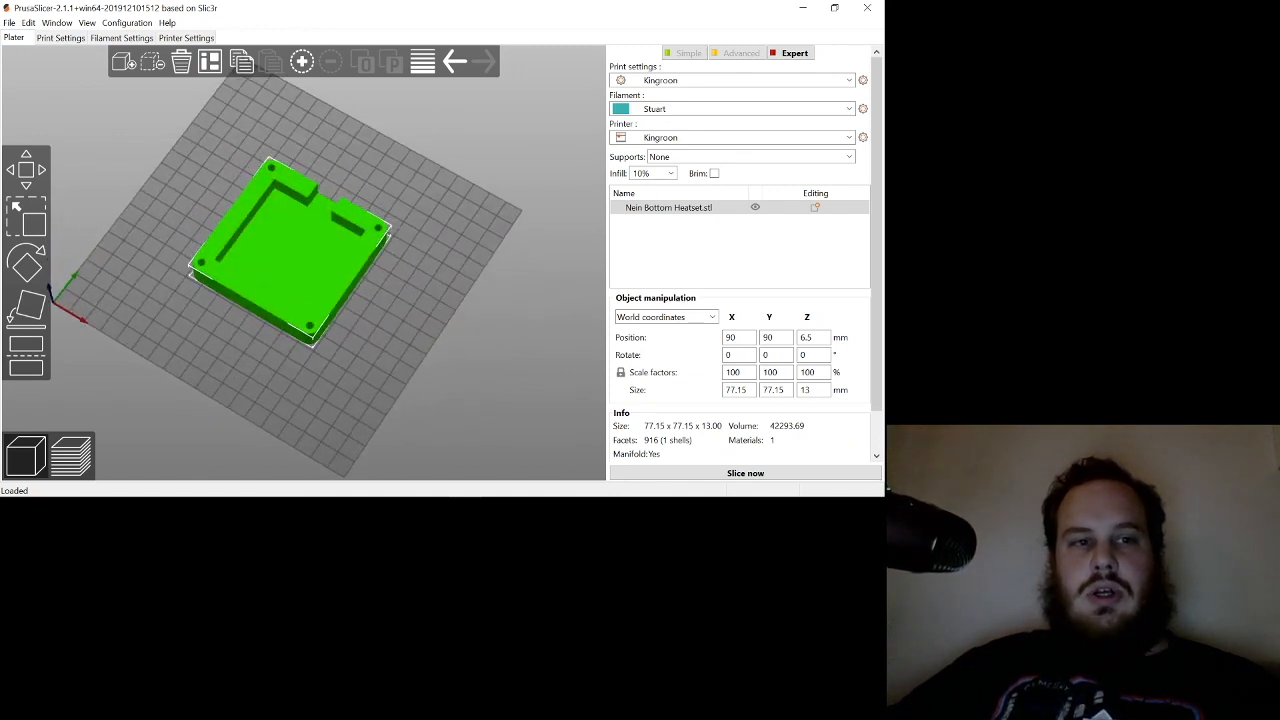
drag(309, 400, 255, 385)
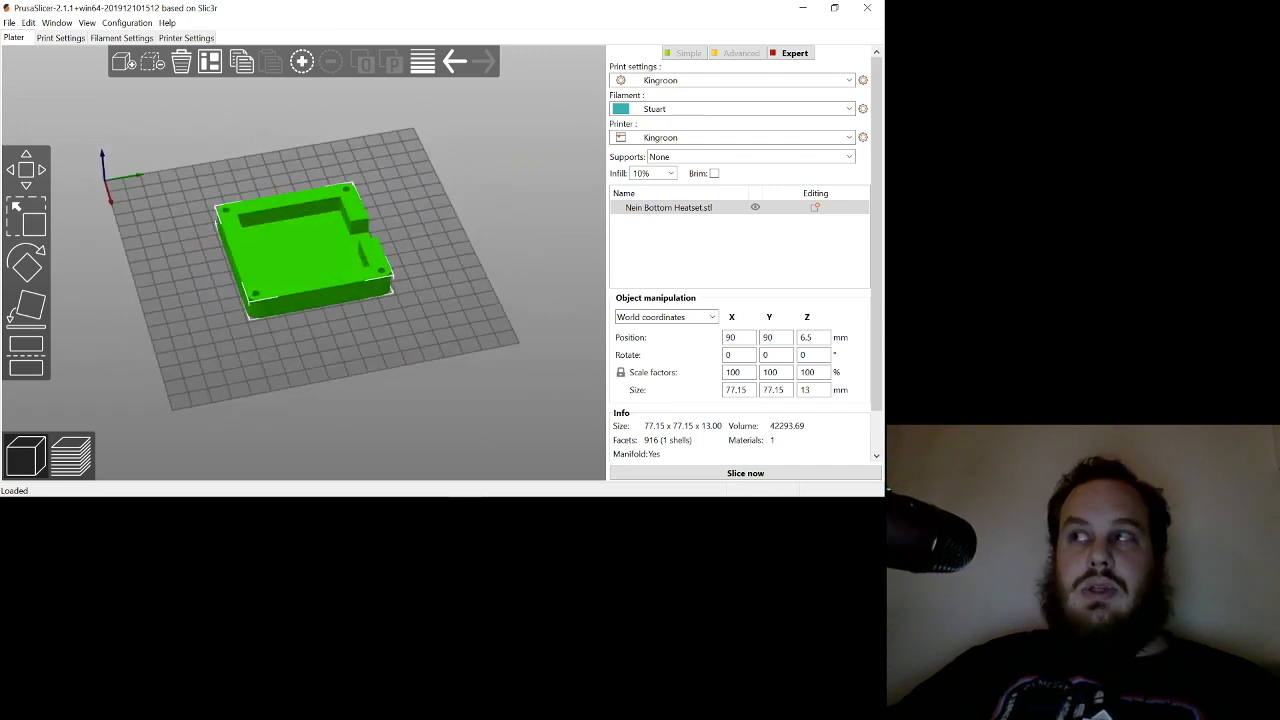
drag(262, 380, 229, 368)
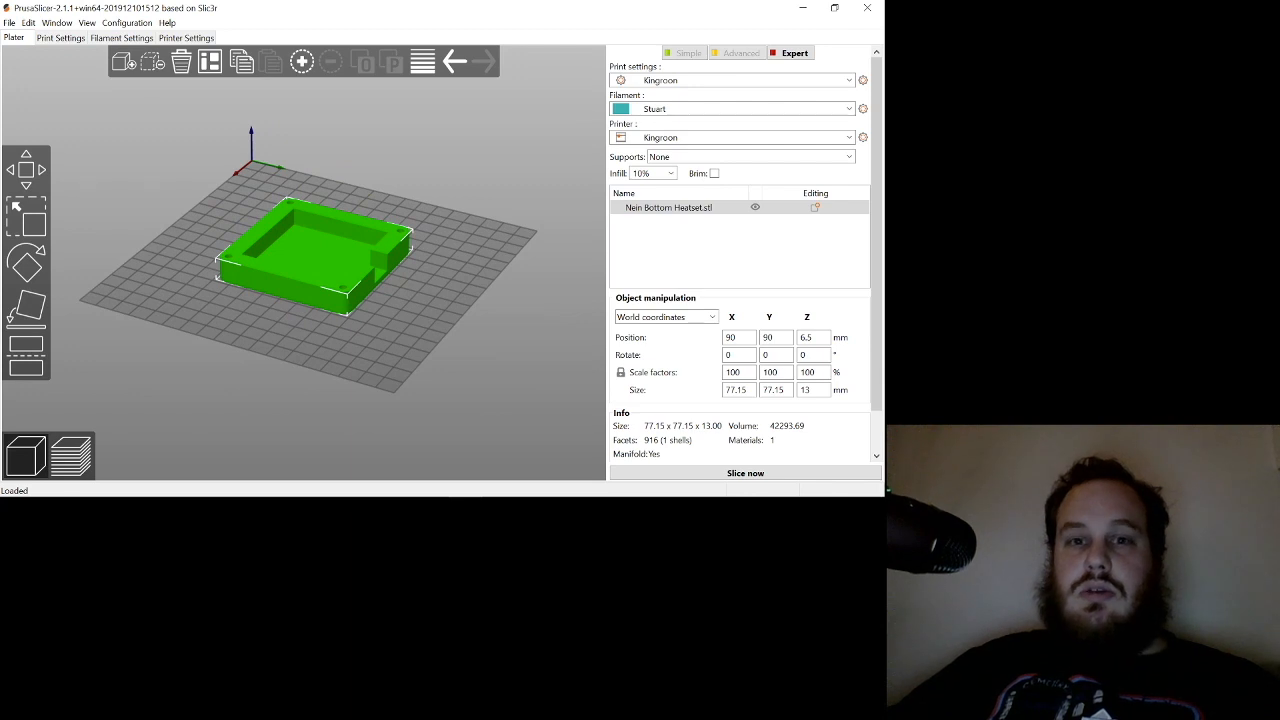